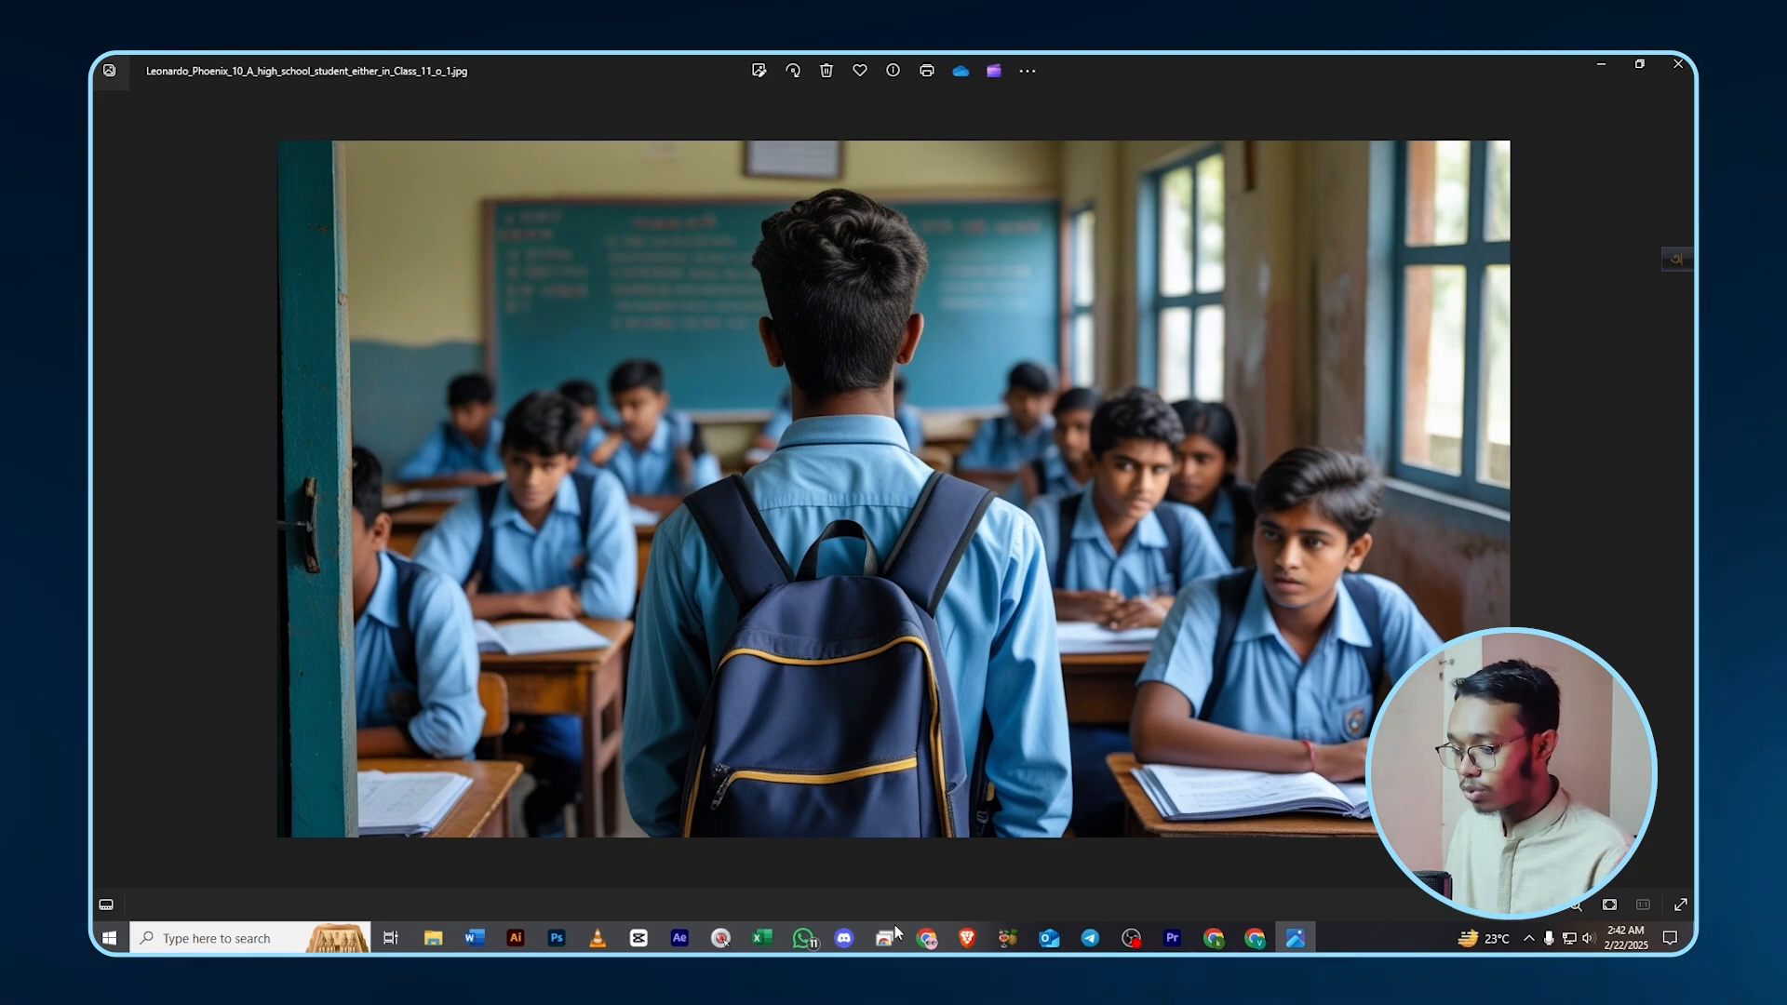
- Return to the browser showing the Google results for leonardo.ai
click(931, 940)
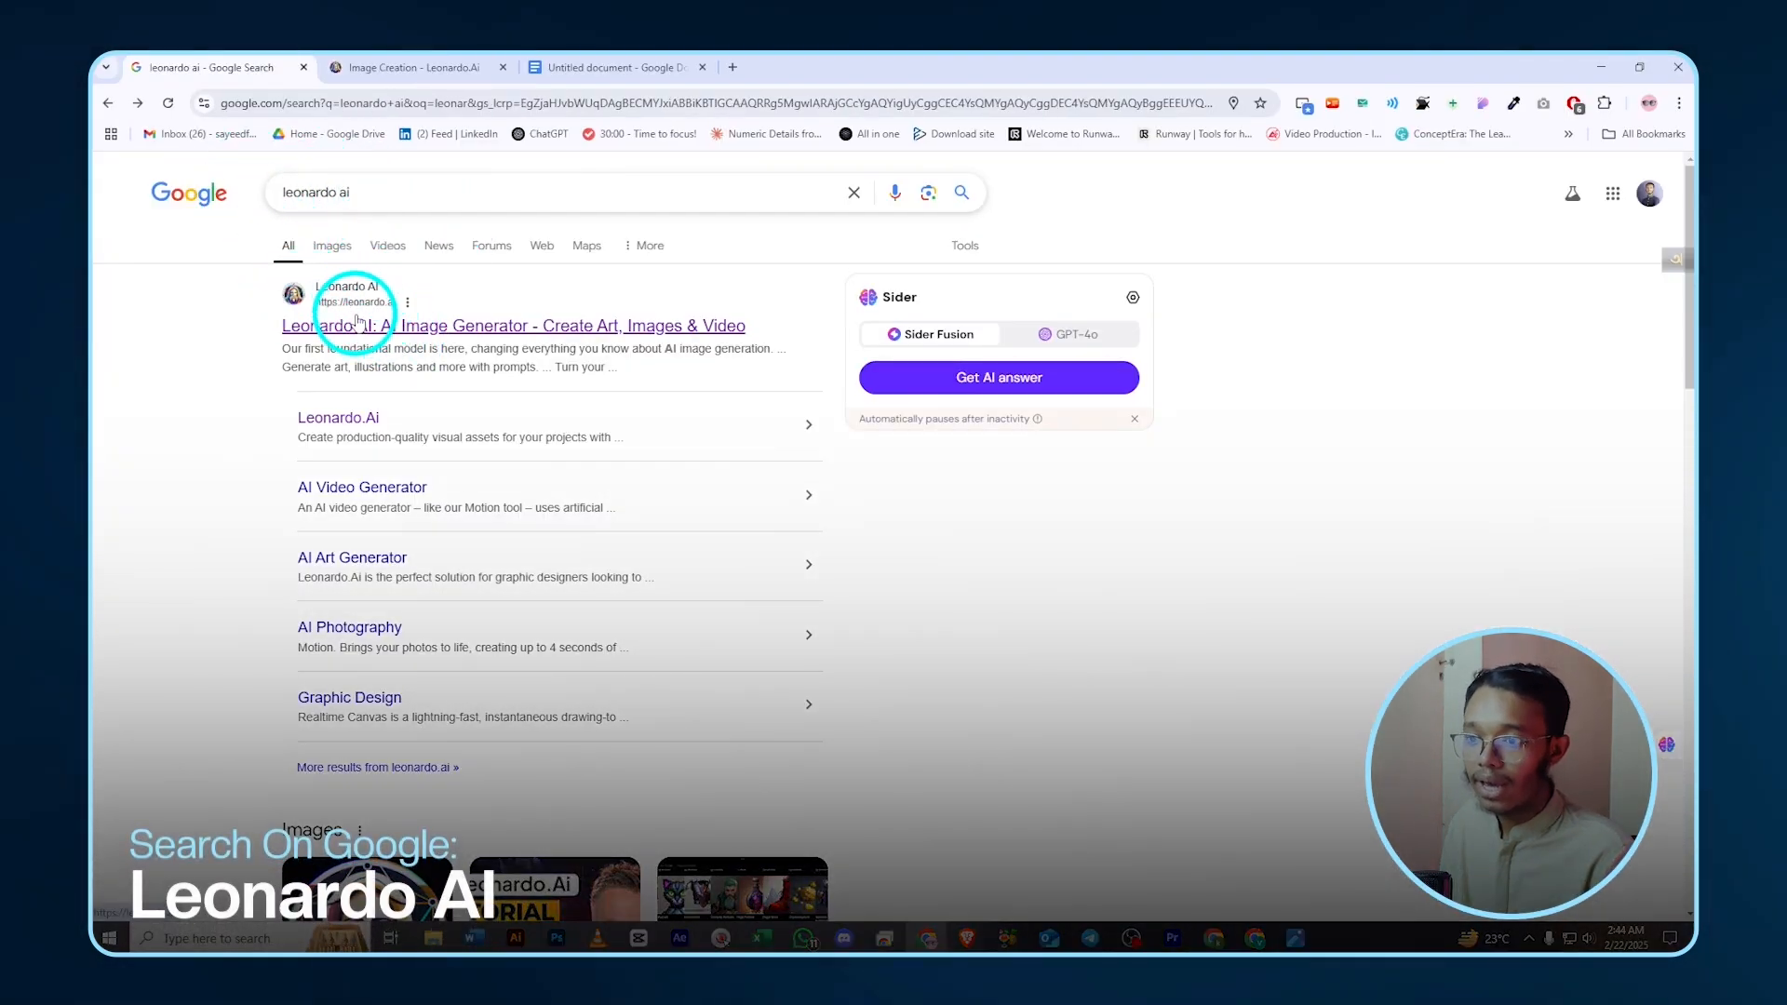
- Open the Leonardo.Ai site, launch the web app and go to Image Creation
click(286, 294)
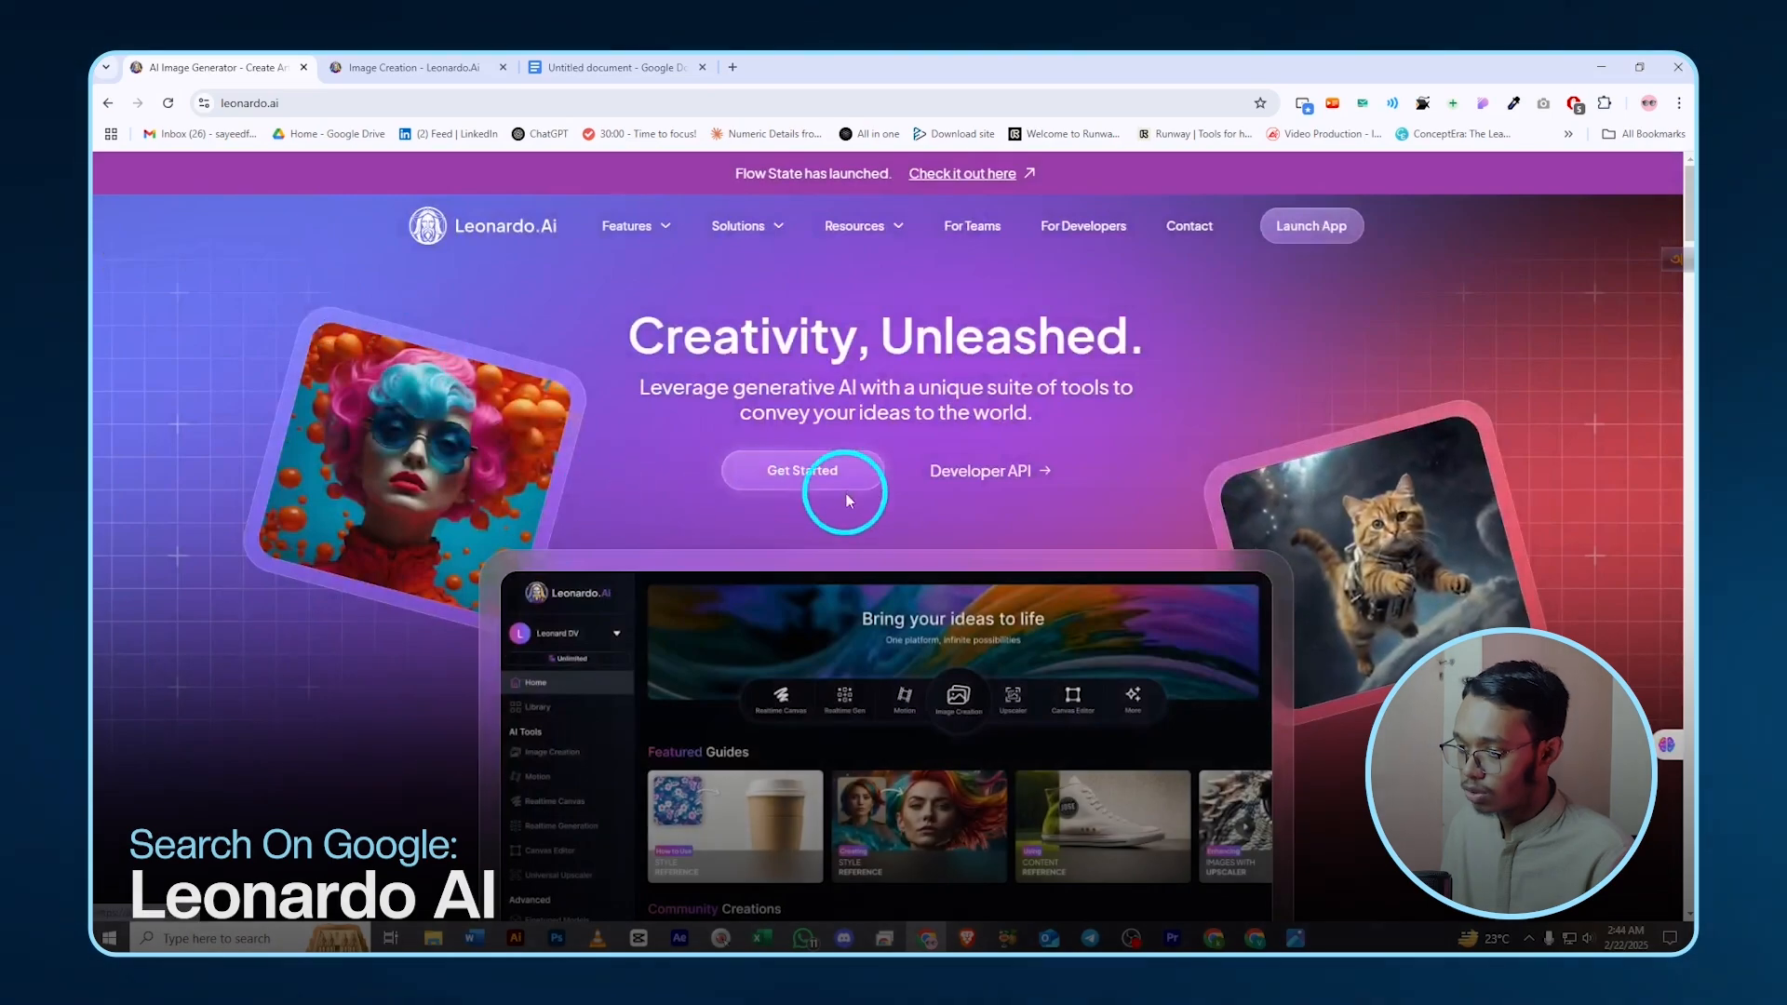
click(832, 473)
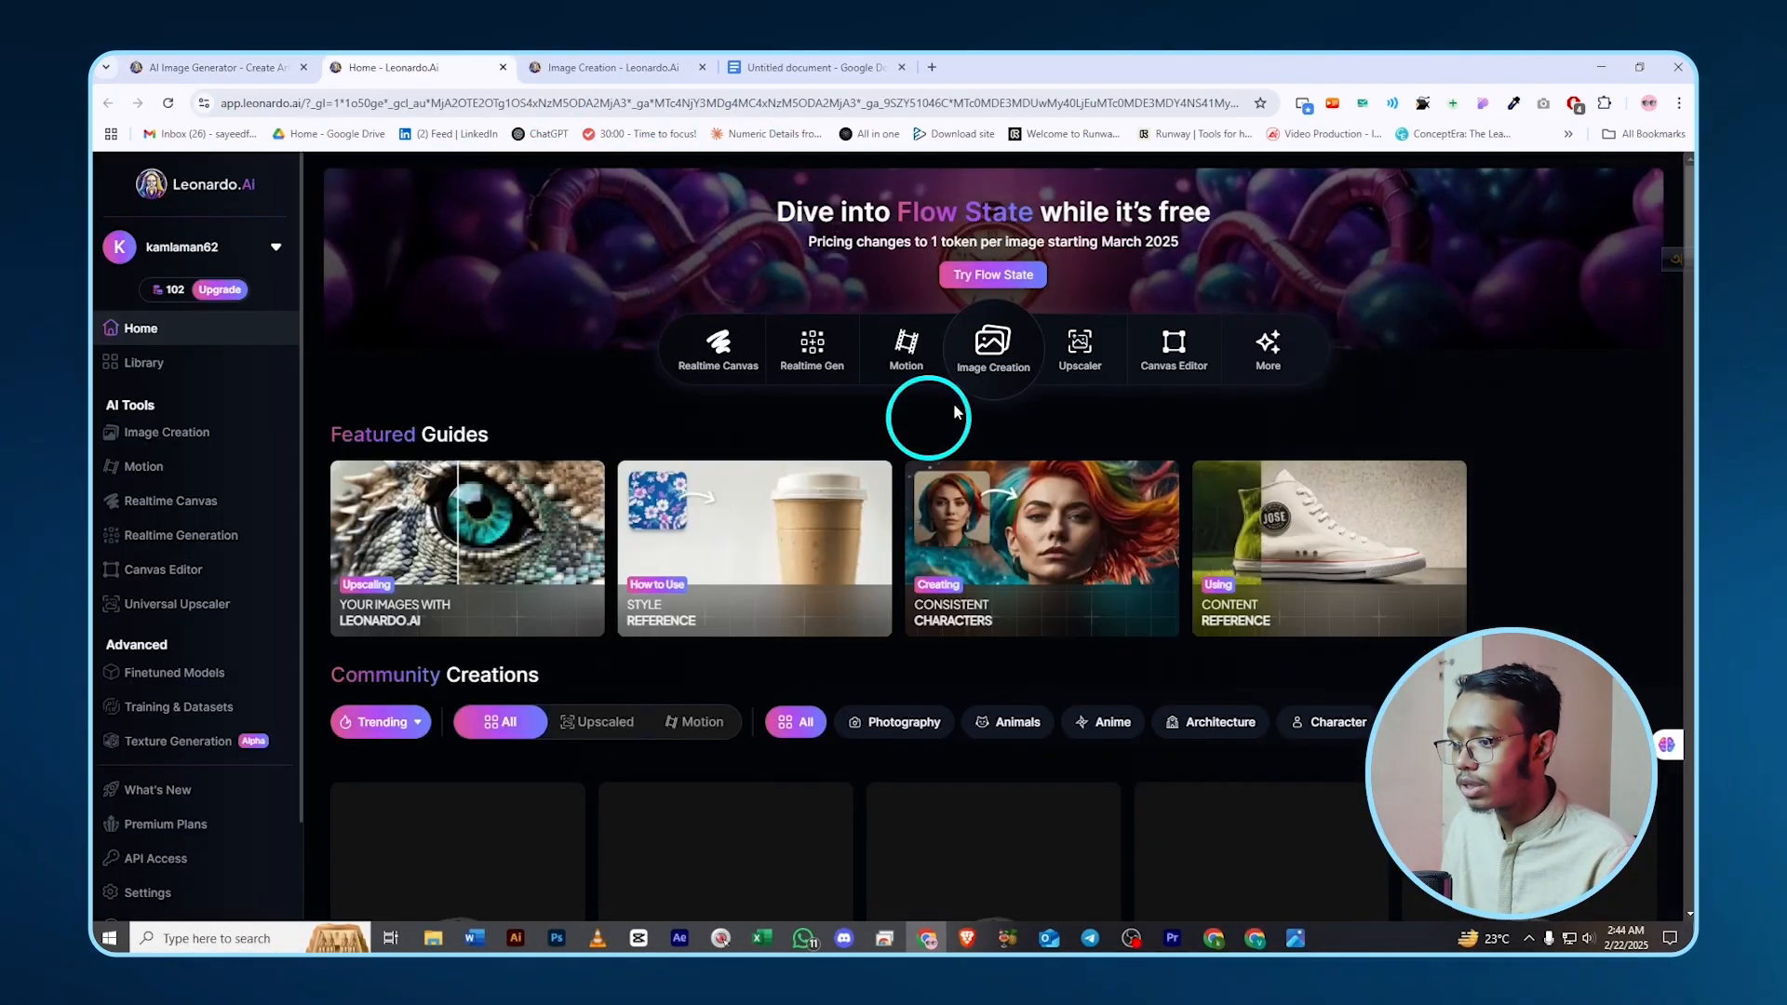
click(987, 345)
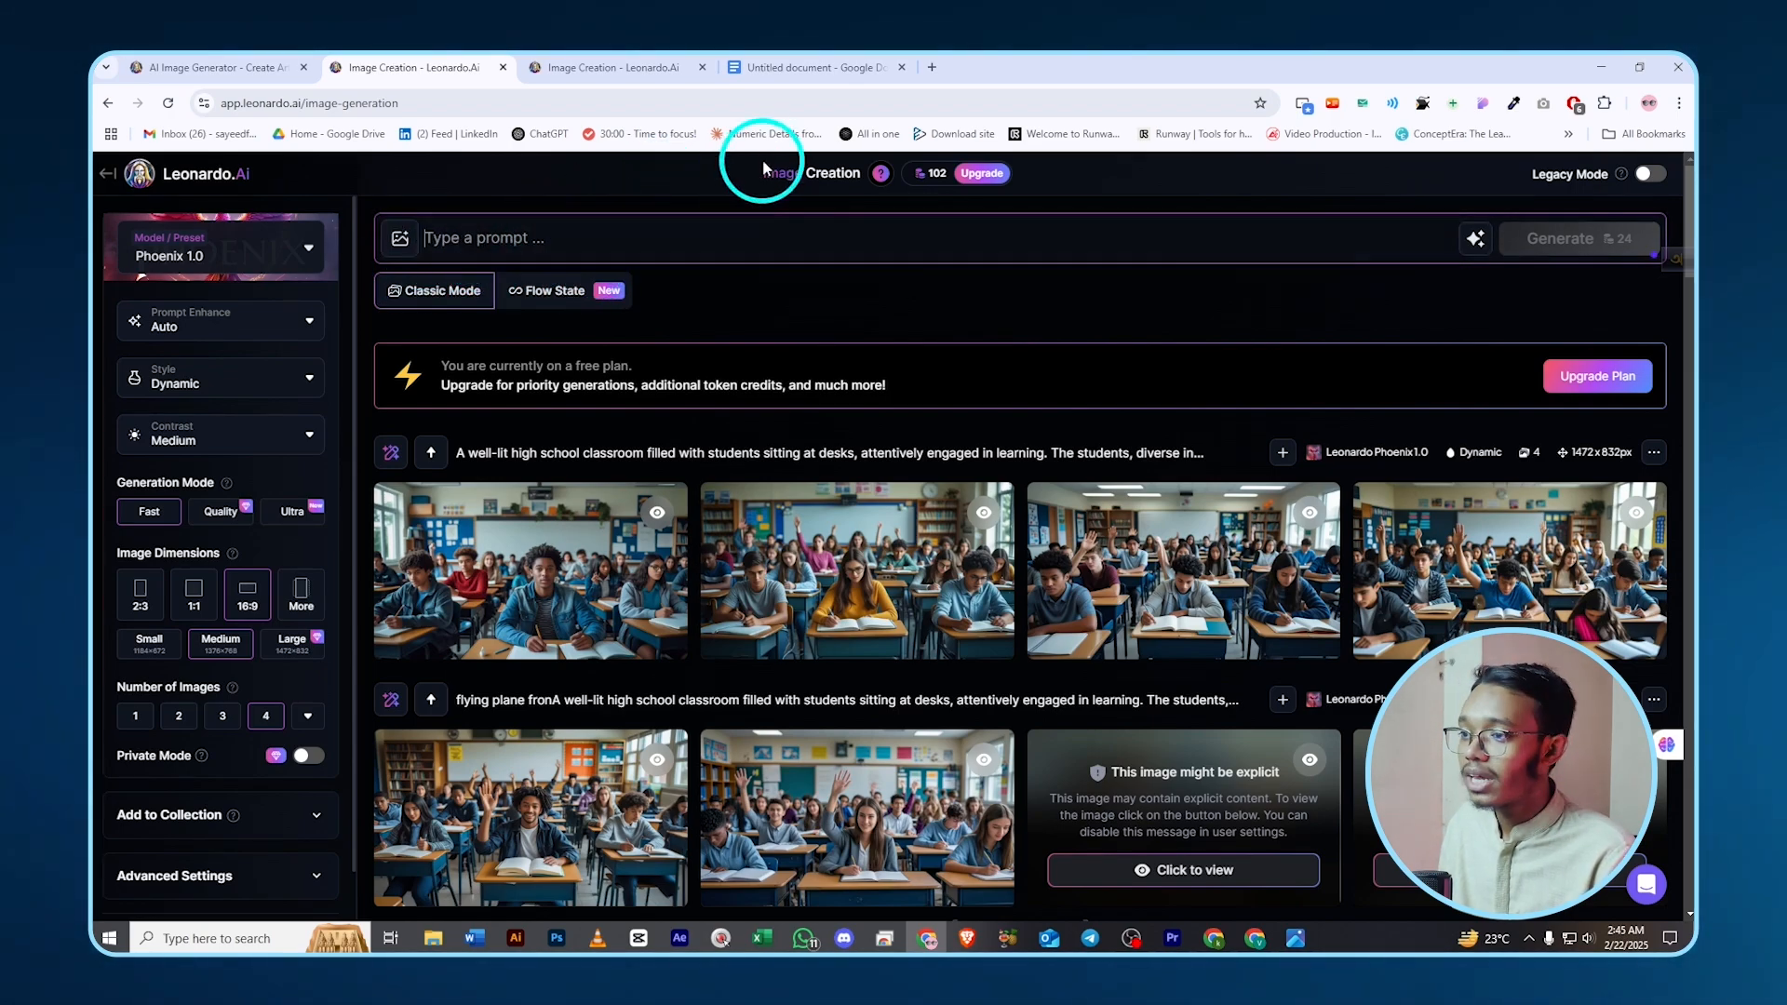
- Copy the Indian-classroom prompt from Google Docs into Leonardo's prompt box
click(812, 65)
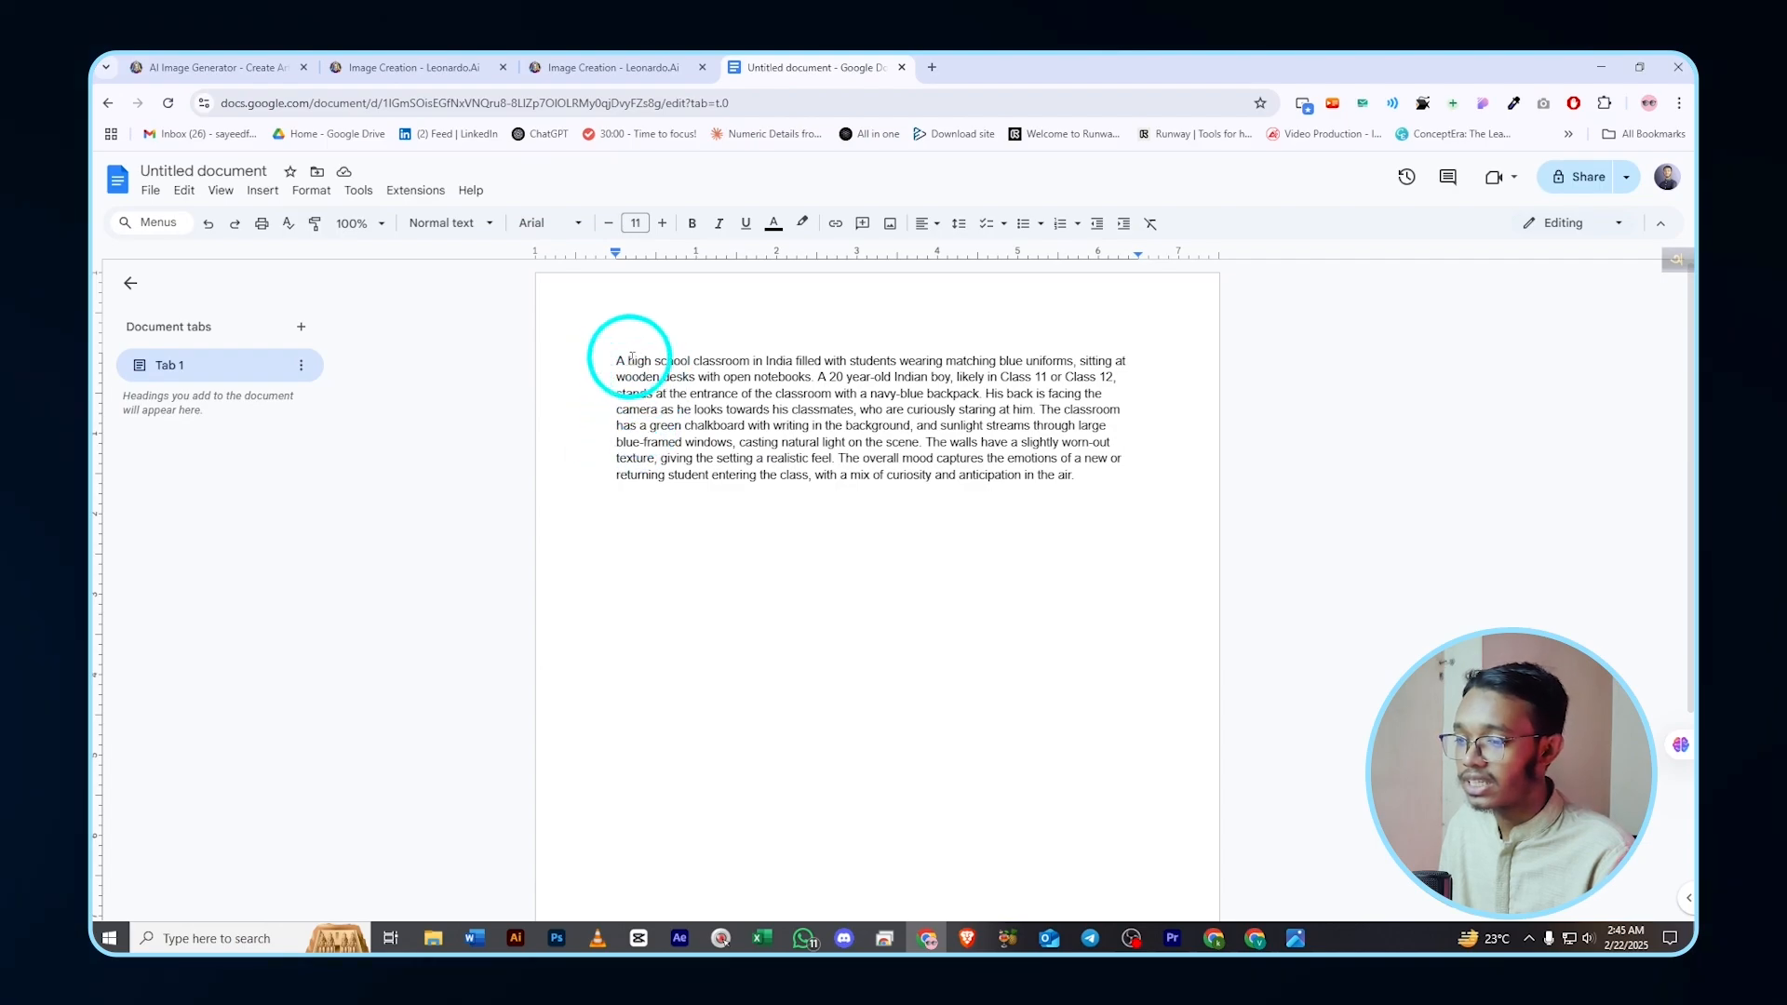
key(ctrl+a)
key(ctrl+c)
click(400, 65)
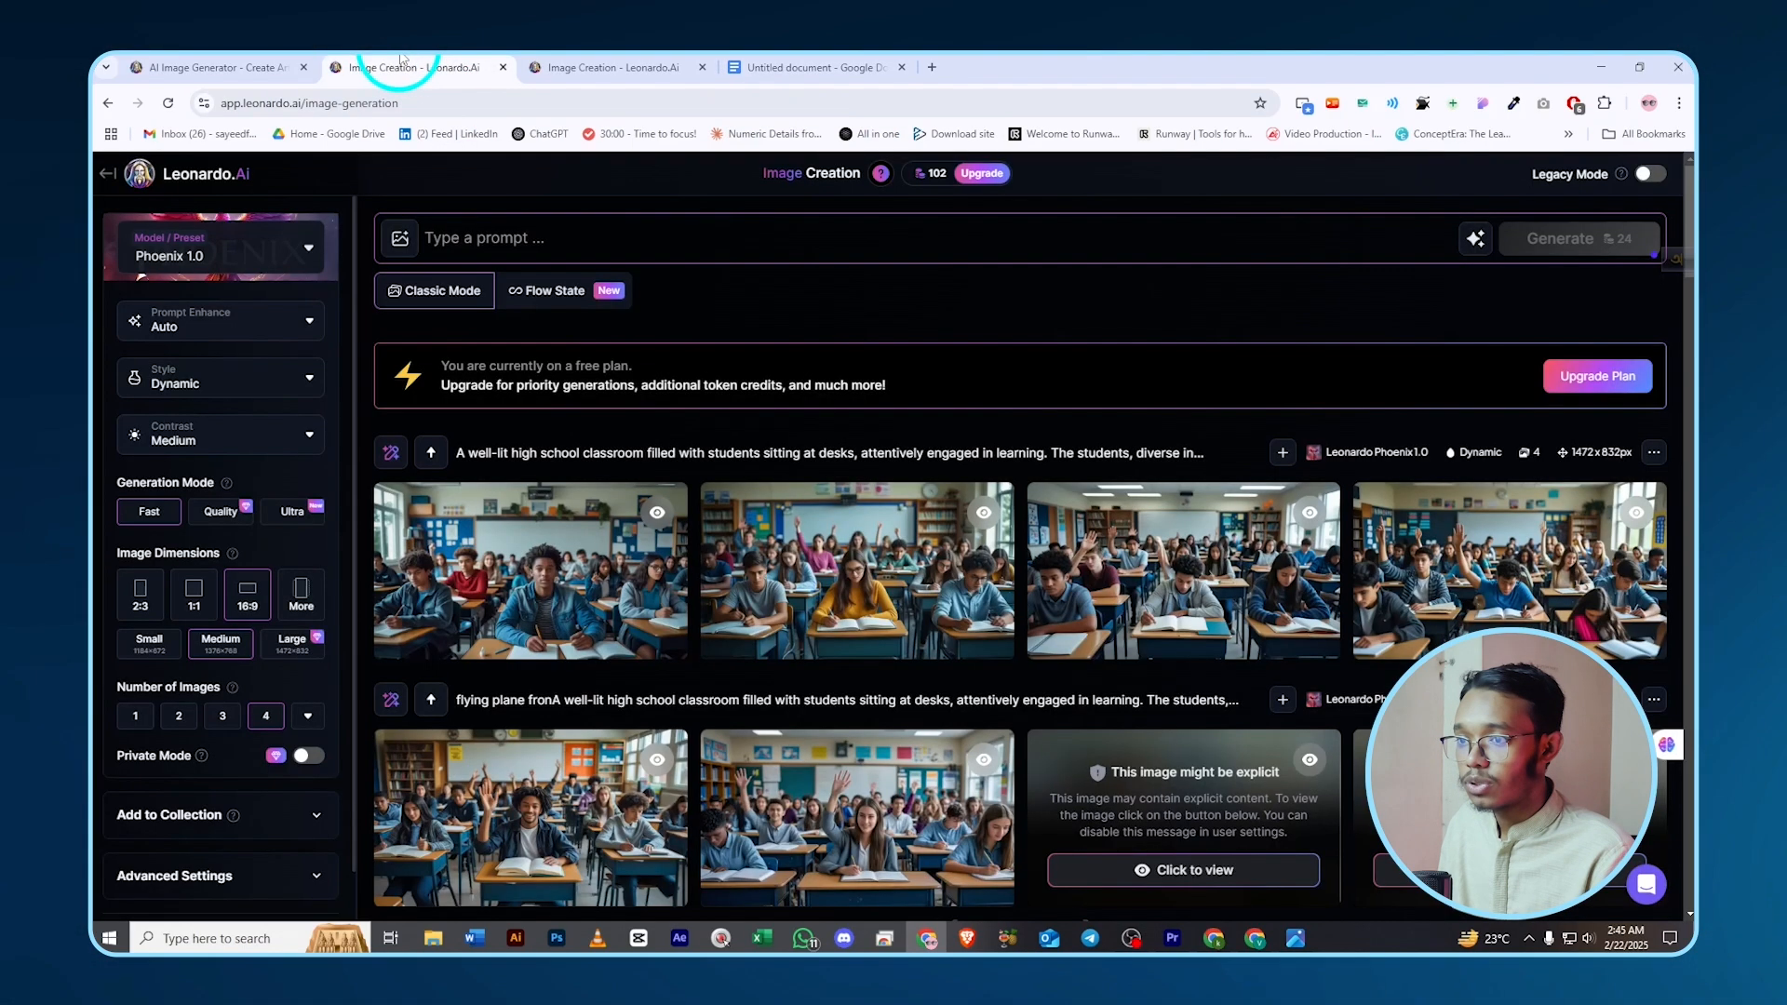
click(456, 234)
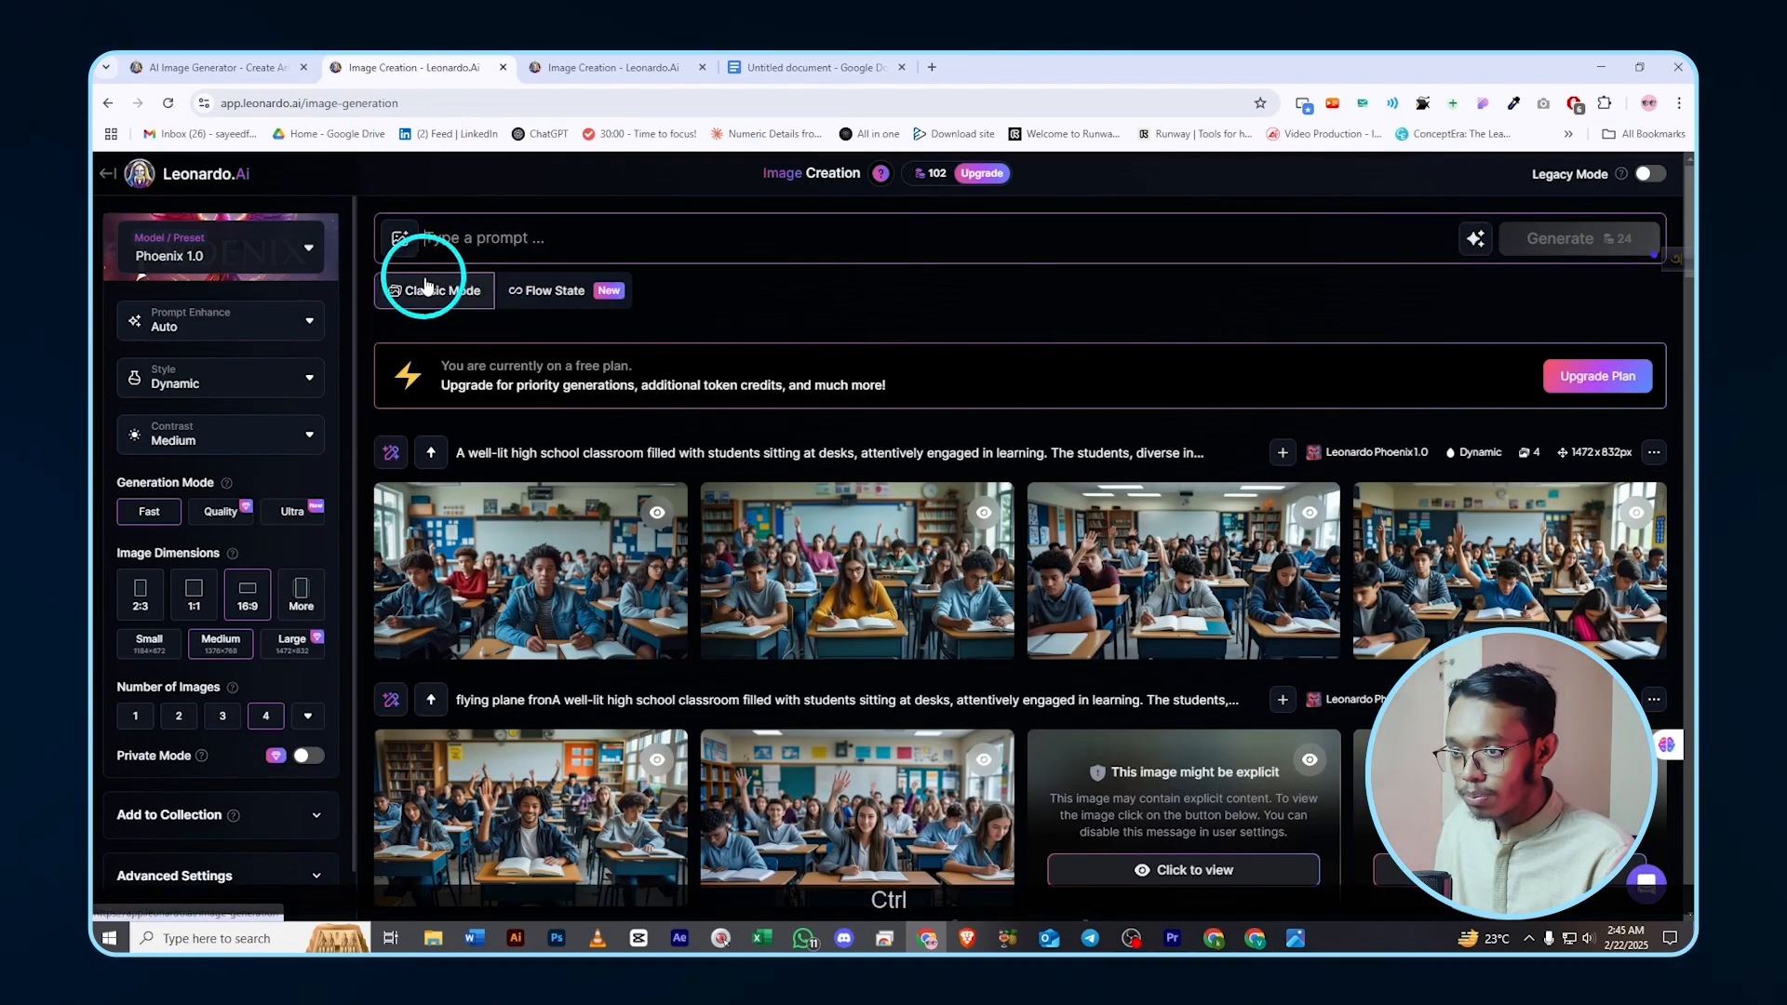
key(ctrl+v)
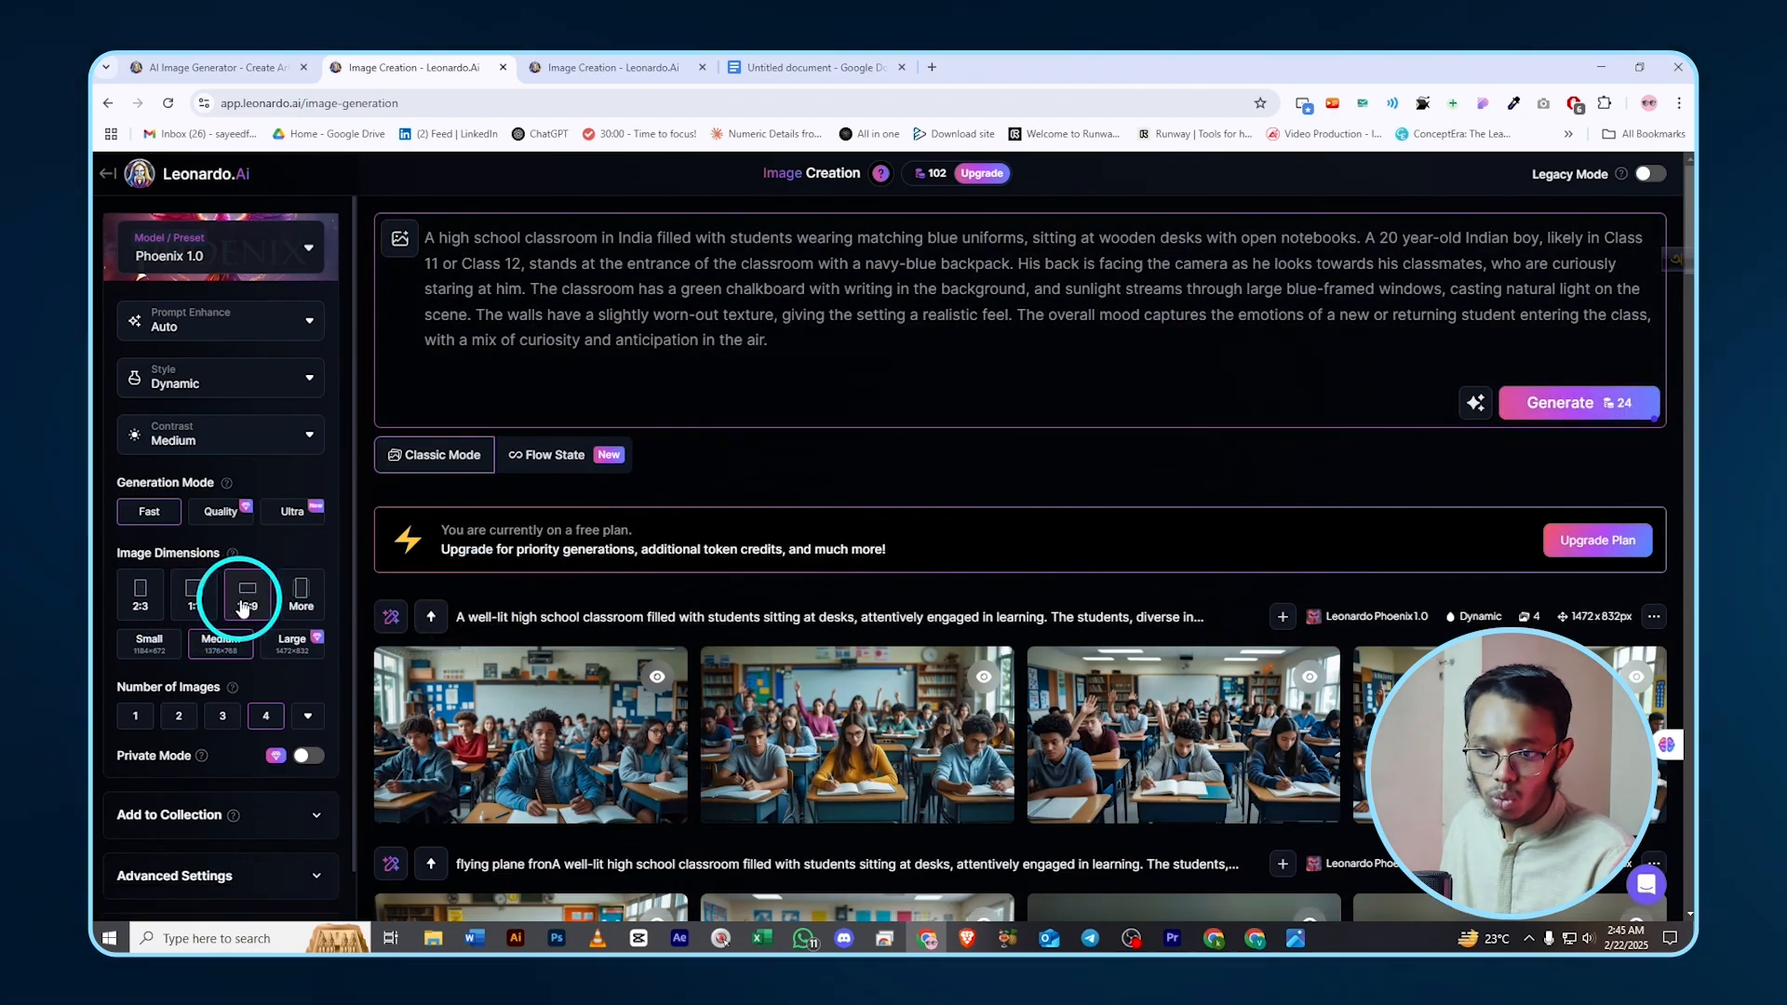
- Generate 16:9 images and view the first result at full size
click(244, 605)
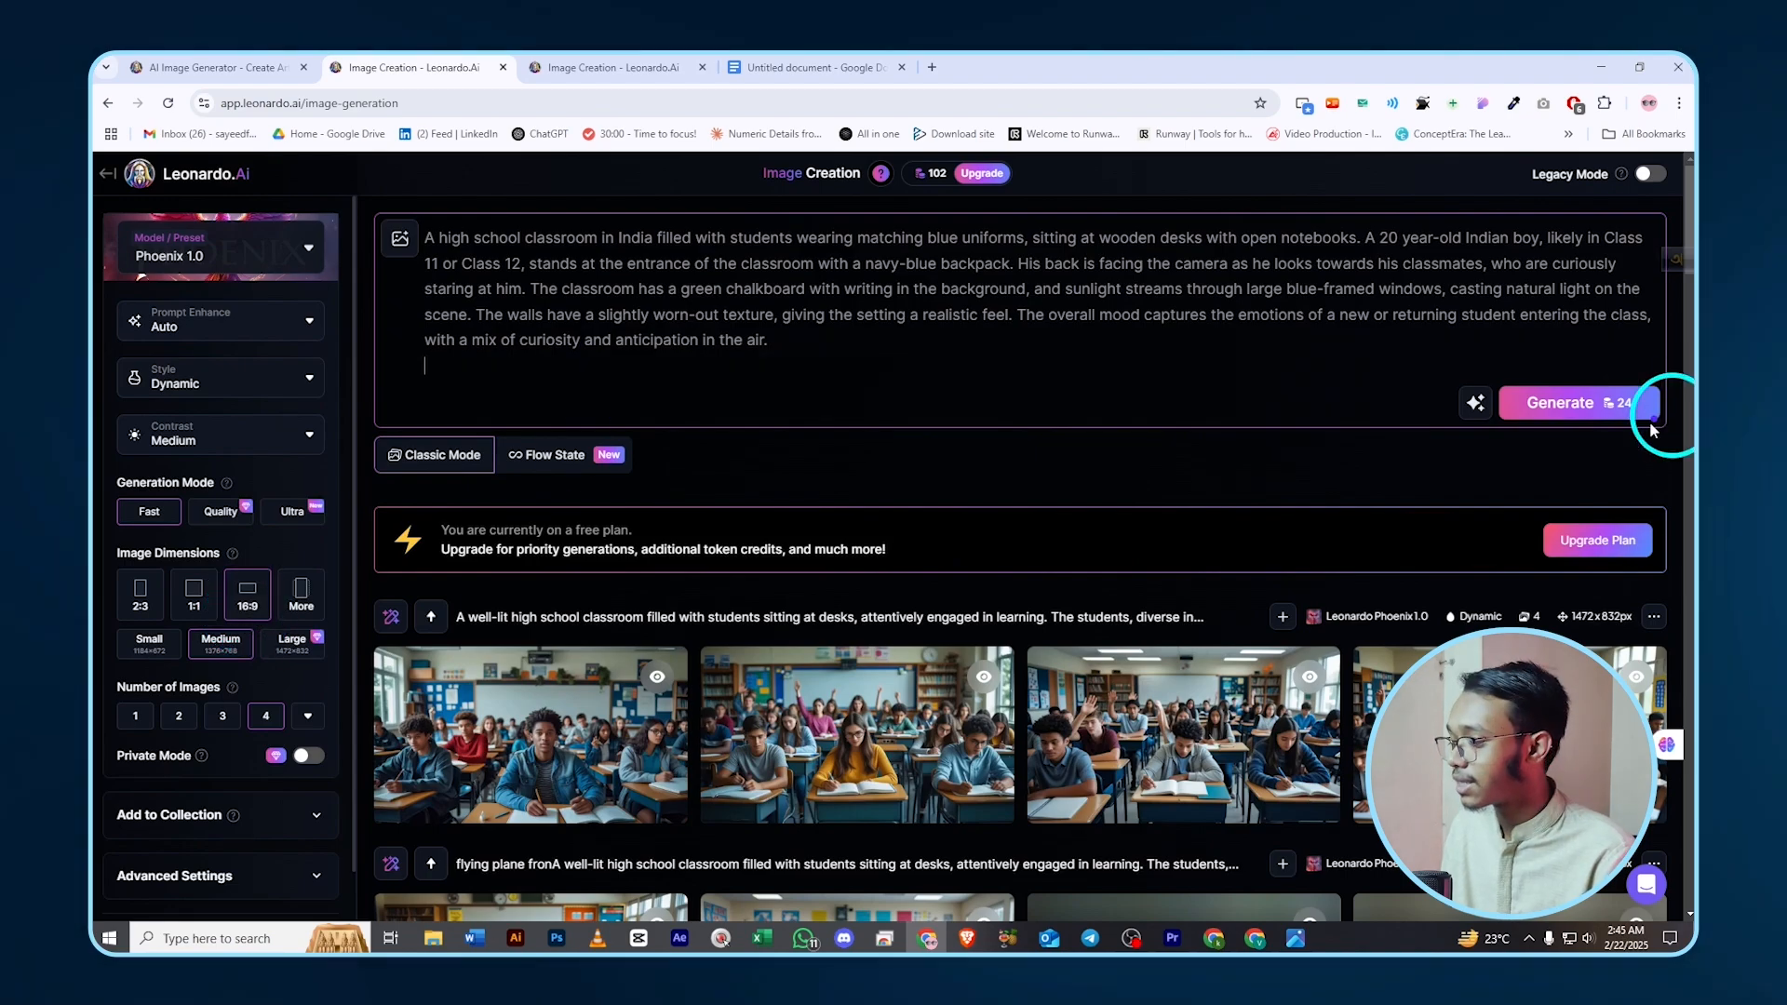
click(1584, 407)
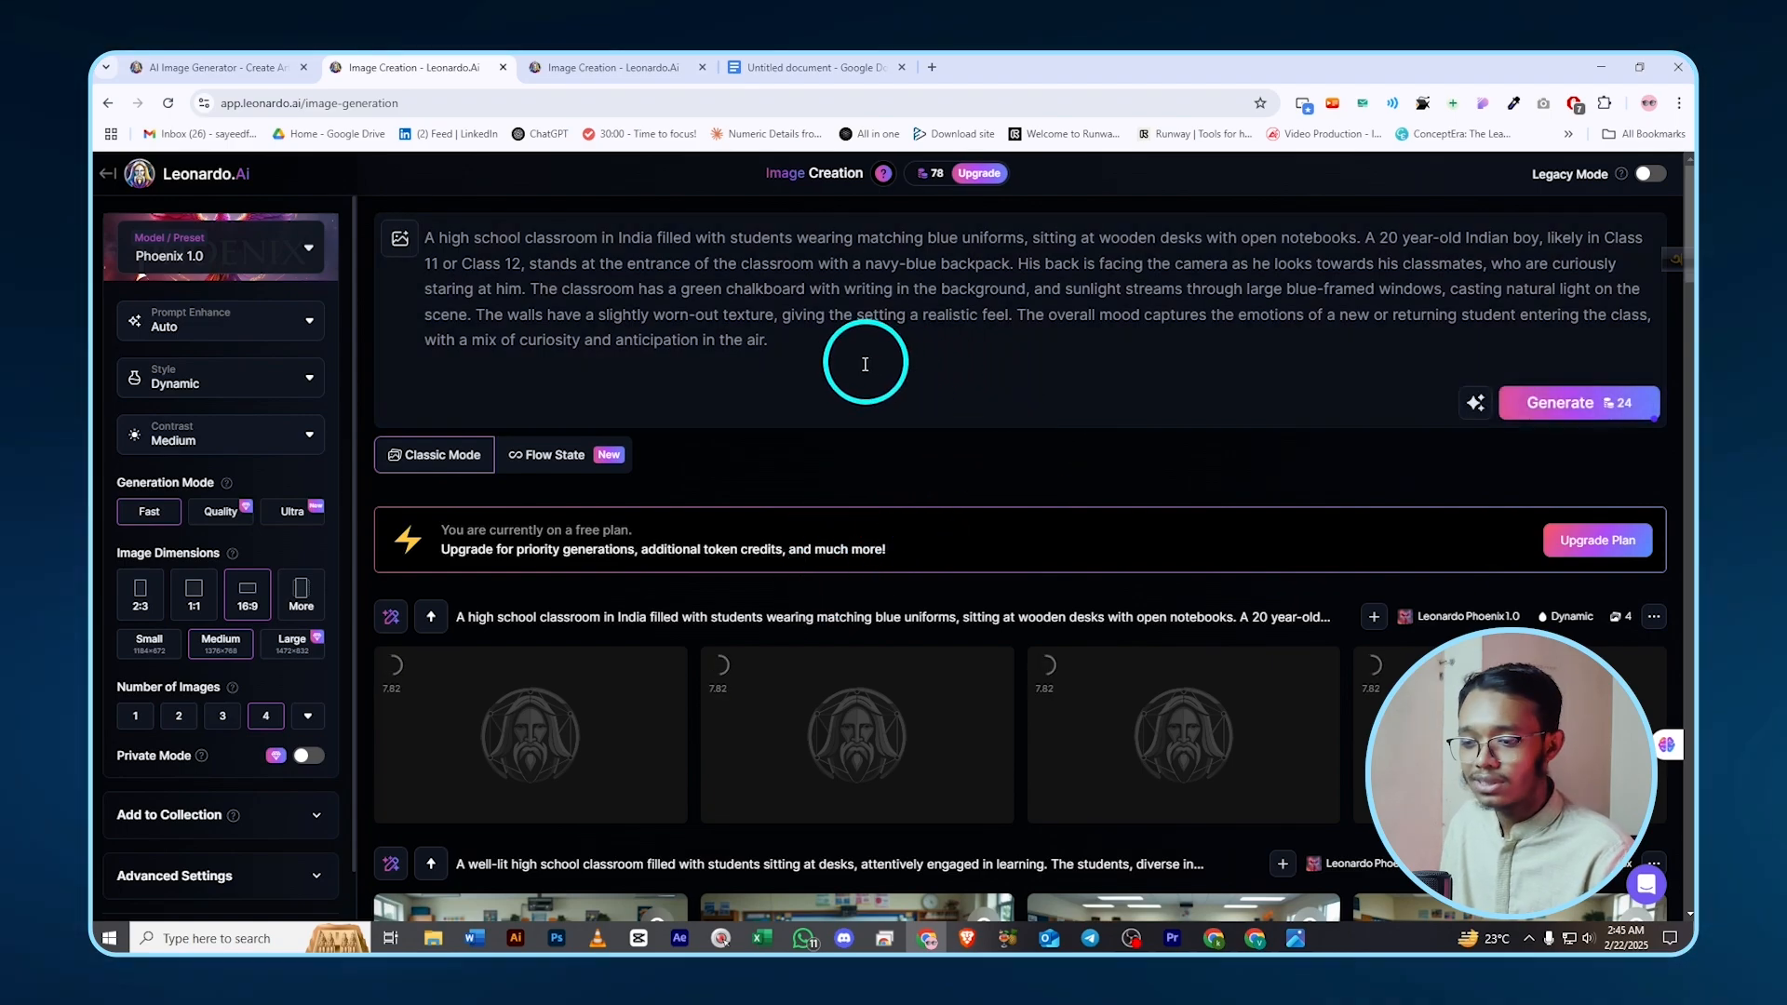
click(633, 686)
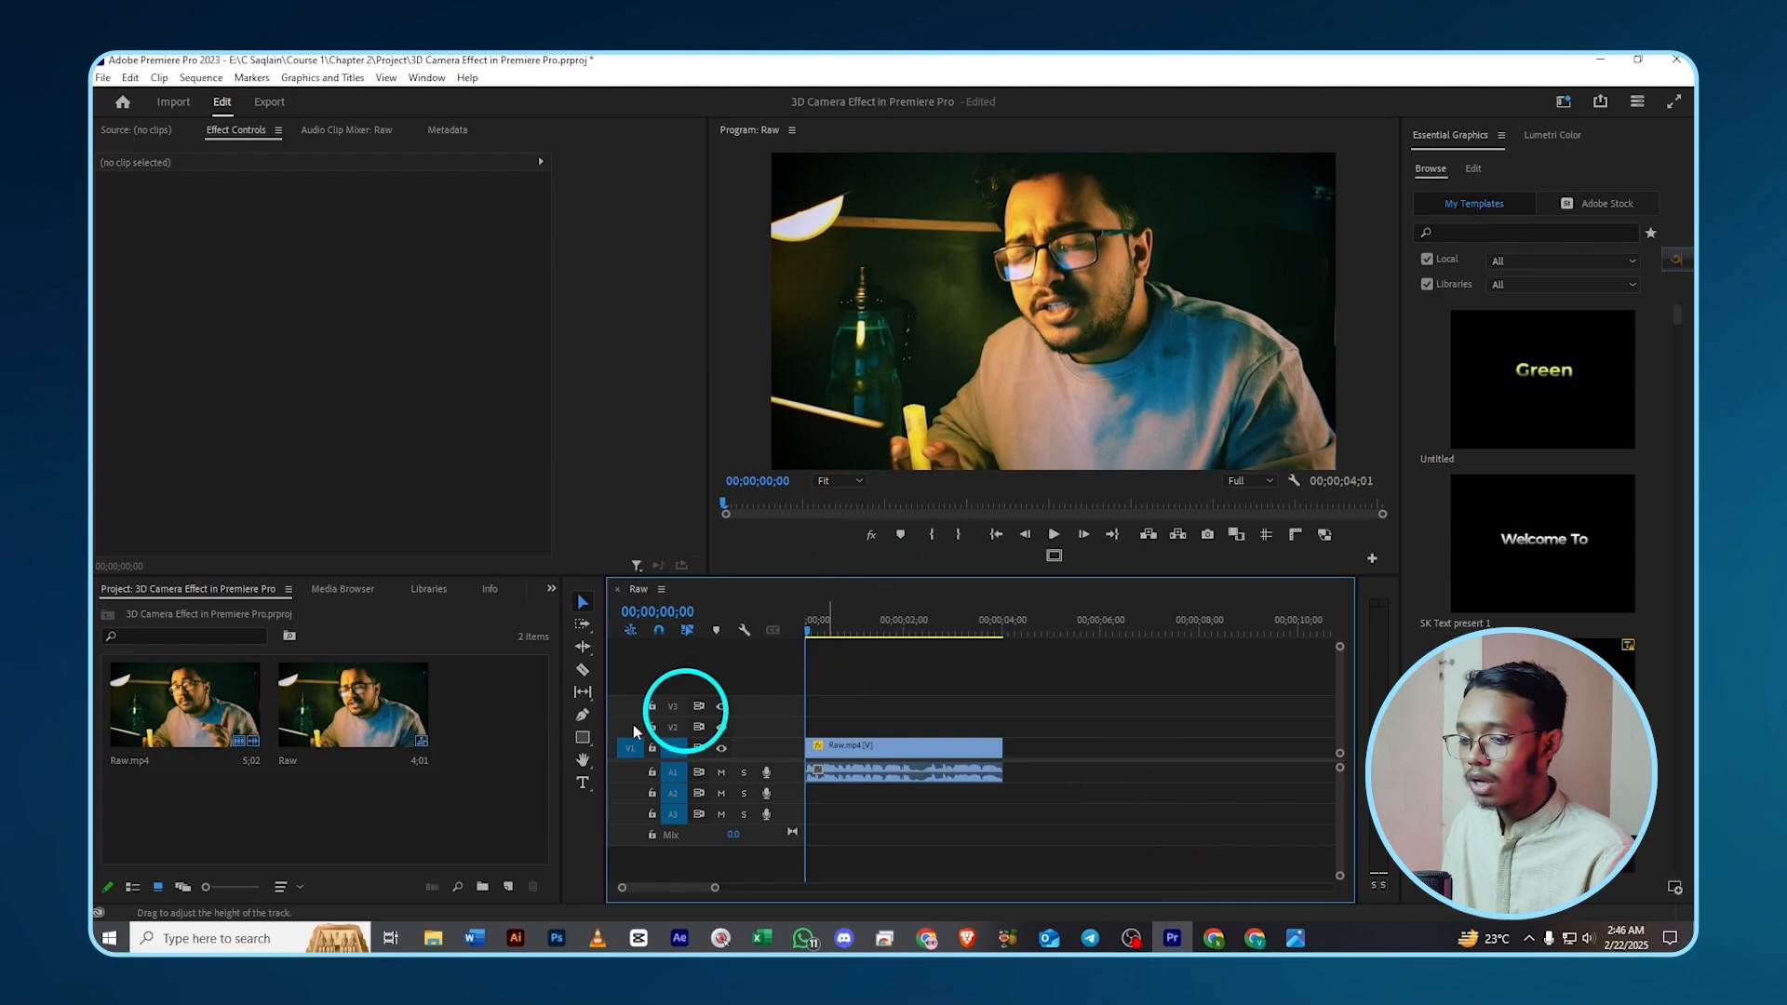
- Check the generated classroom image in Windows Photos, then return to a blank browser tab
click(1272, 936)
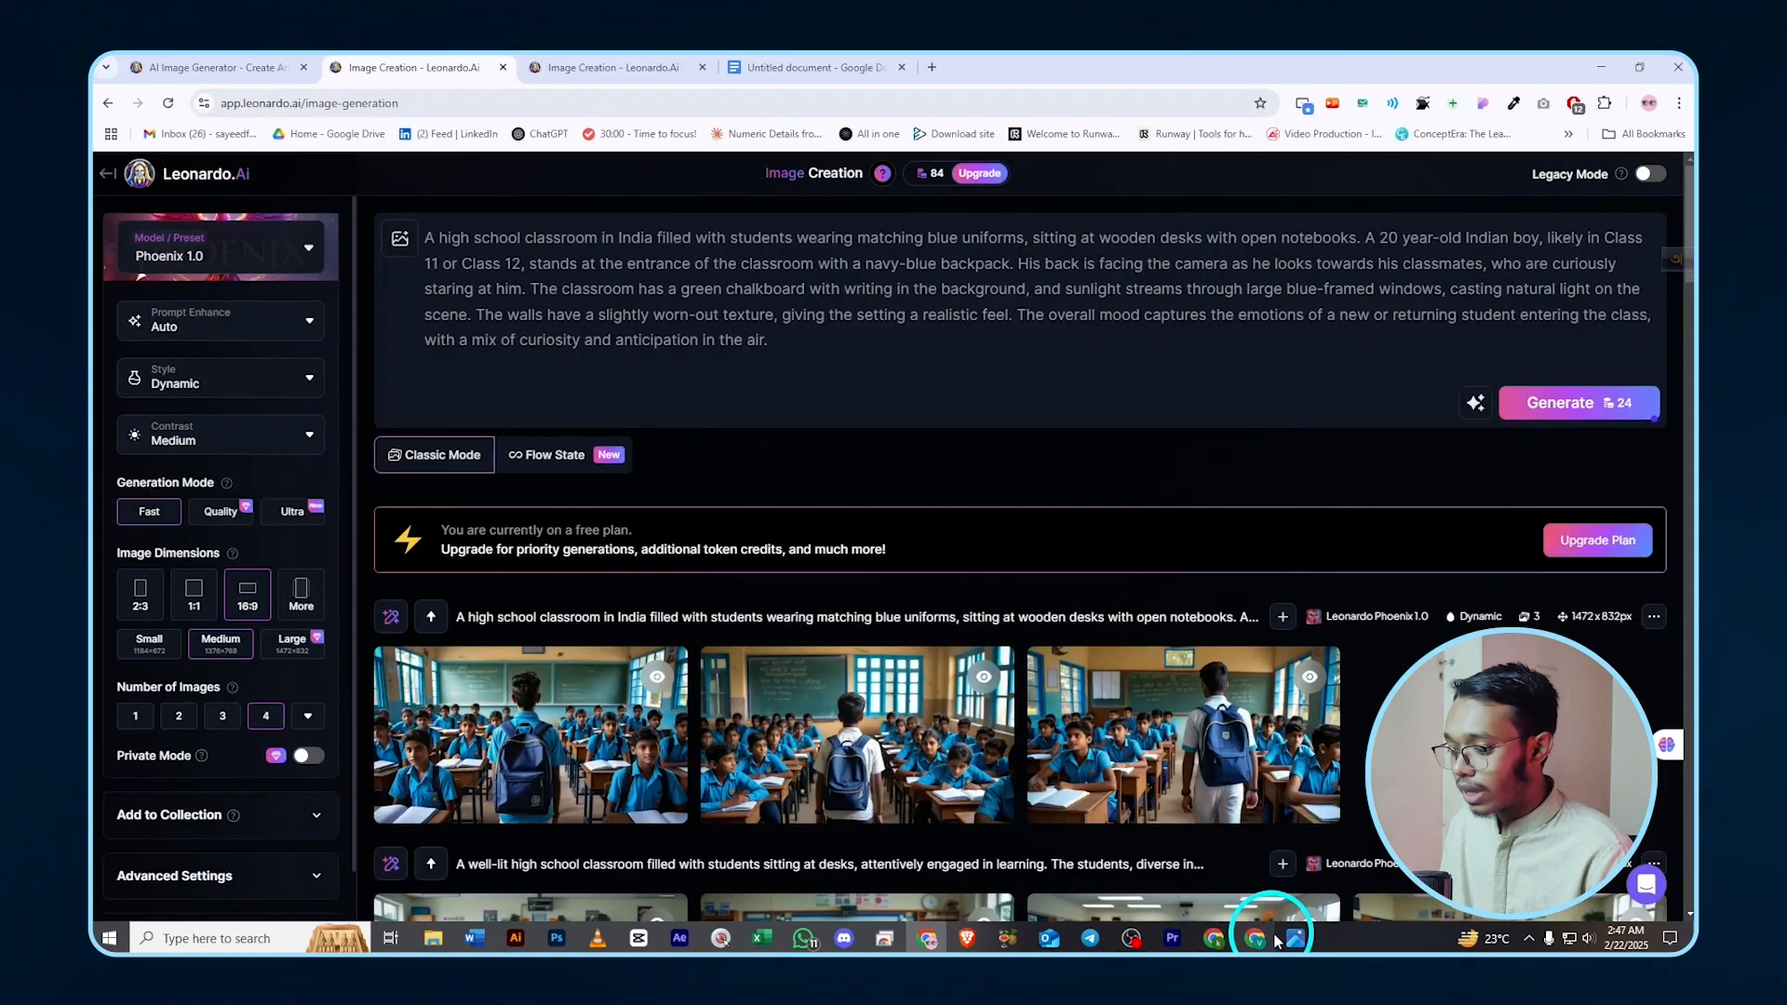
click(1278, 938)
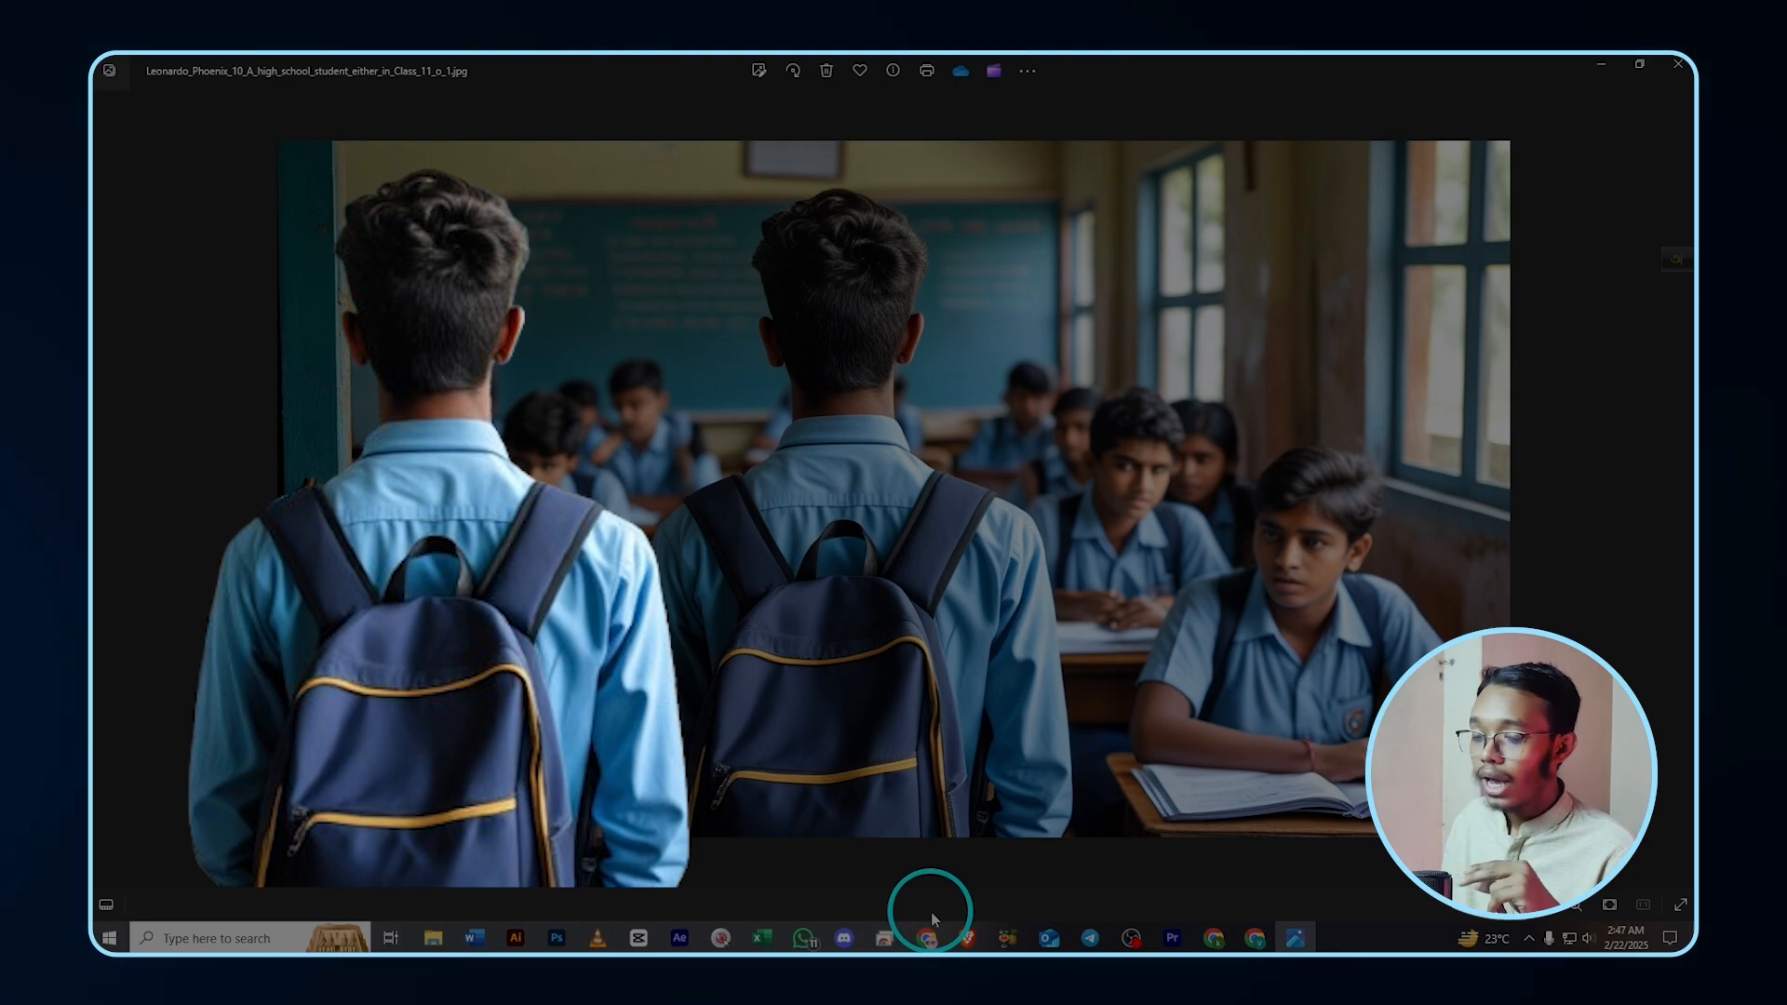
mouse_move(928, 937)
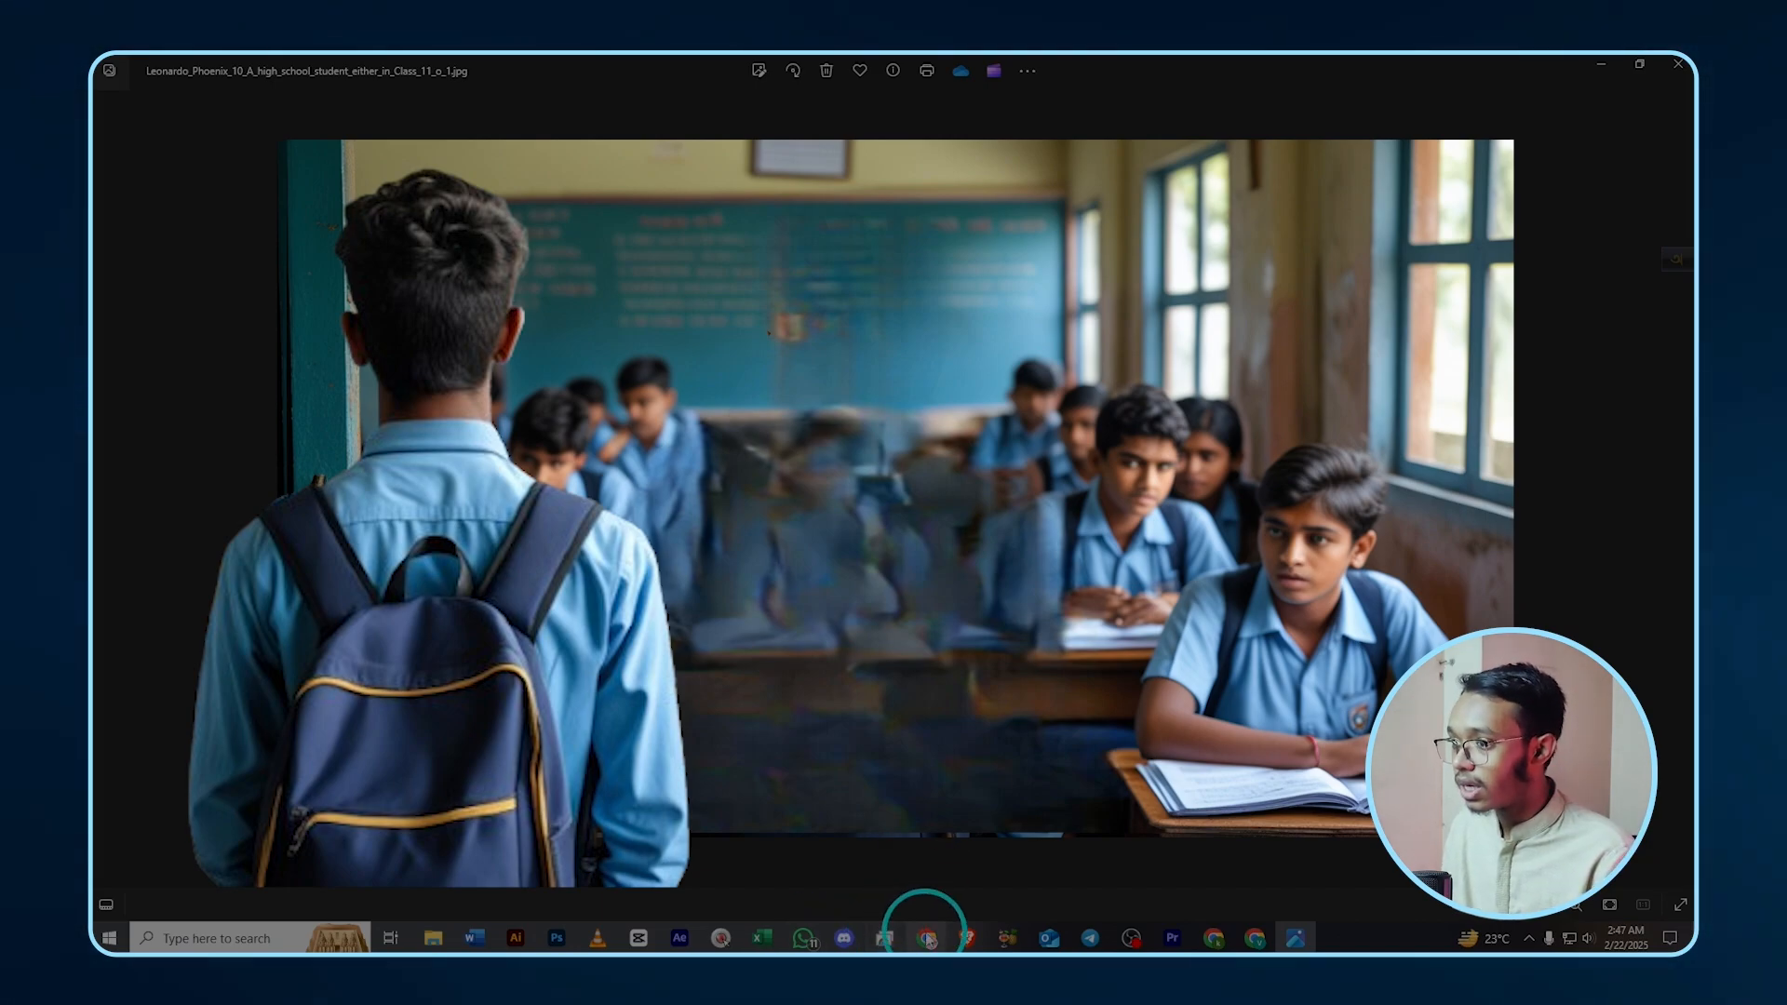
click(928, 940)
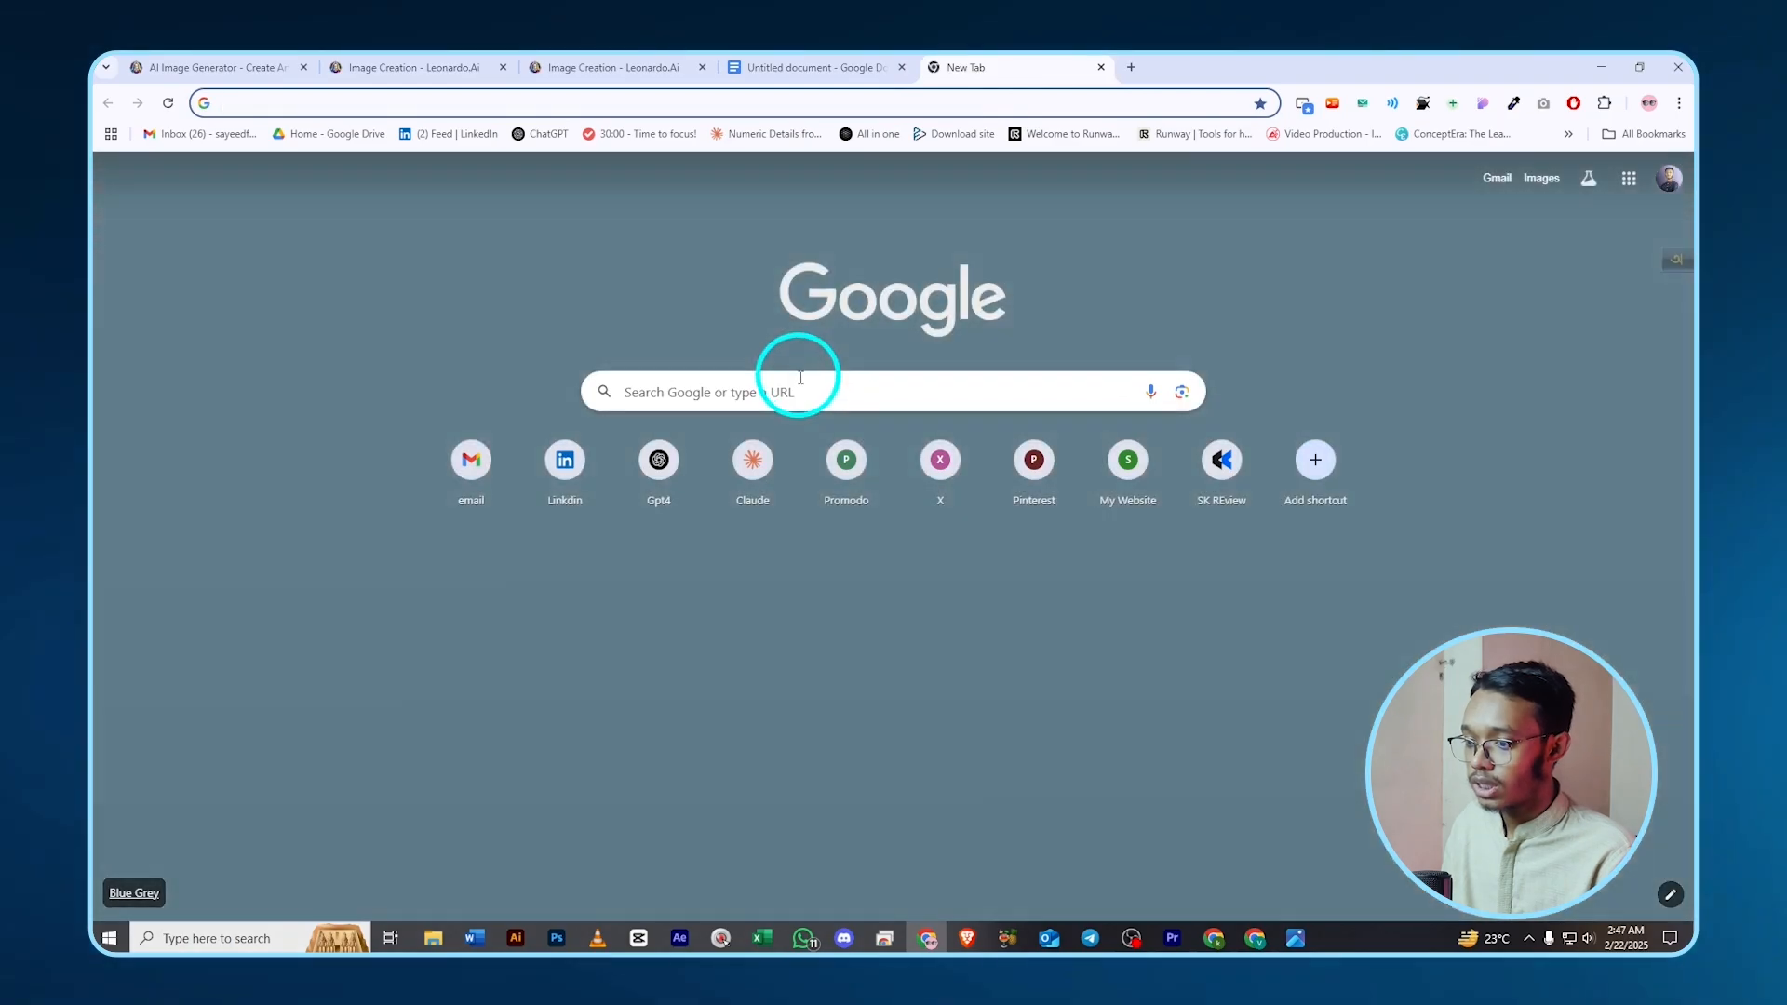
- Search for bg remove and upload the classroom image from the My Self folder
click(788, 386)
text(bg remove)
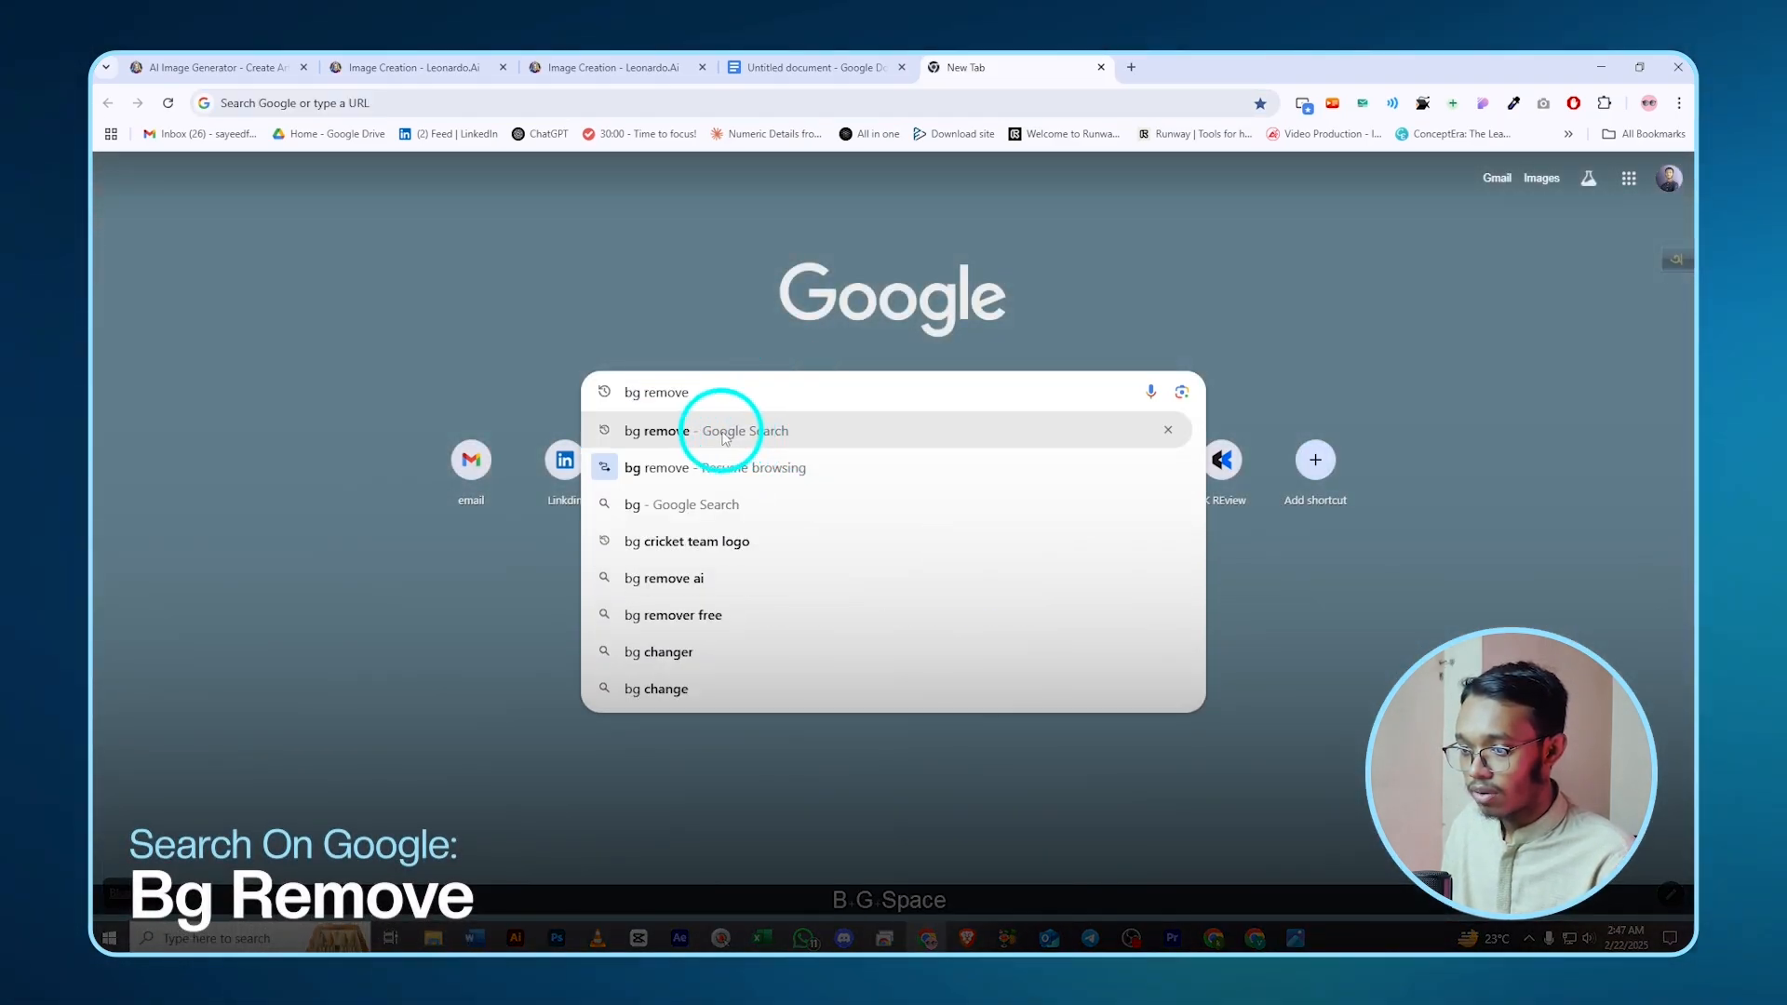
click(744, 434)
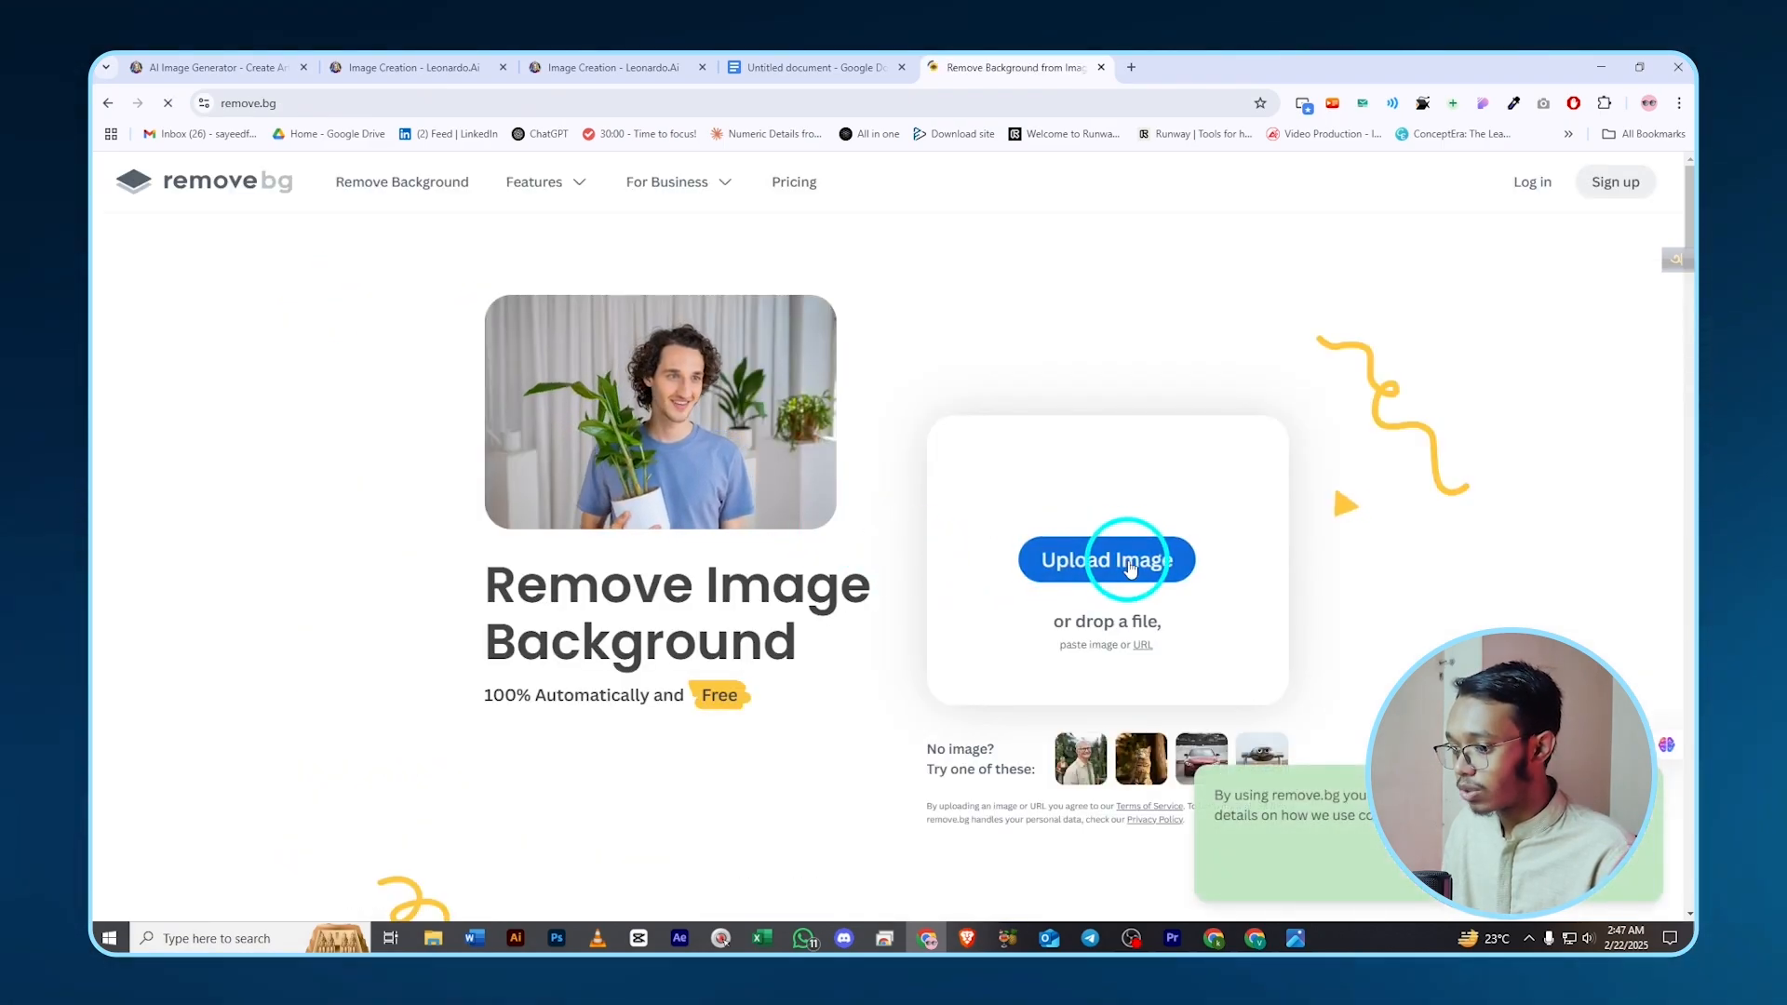
click(1130, 568)
scroll(521, 317, down, 2)
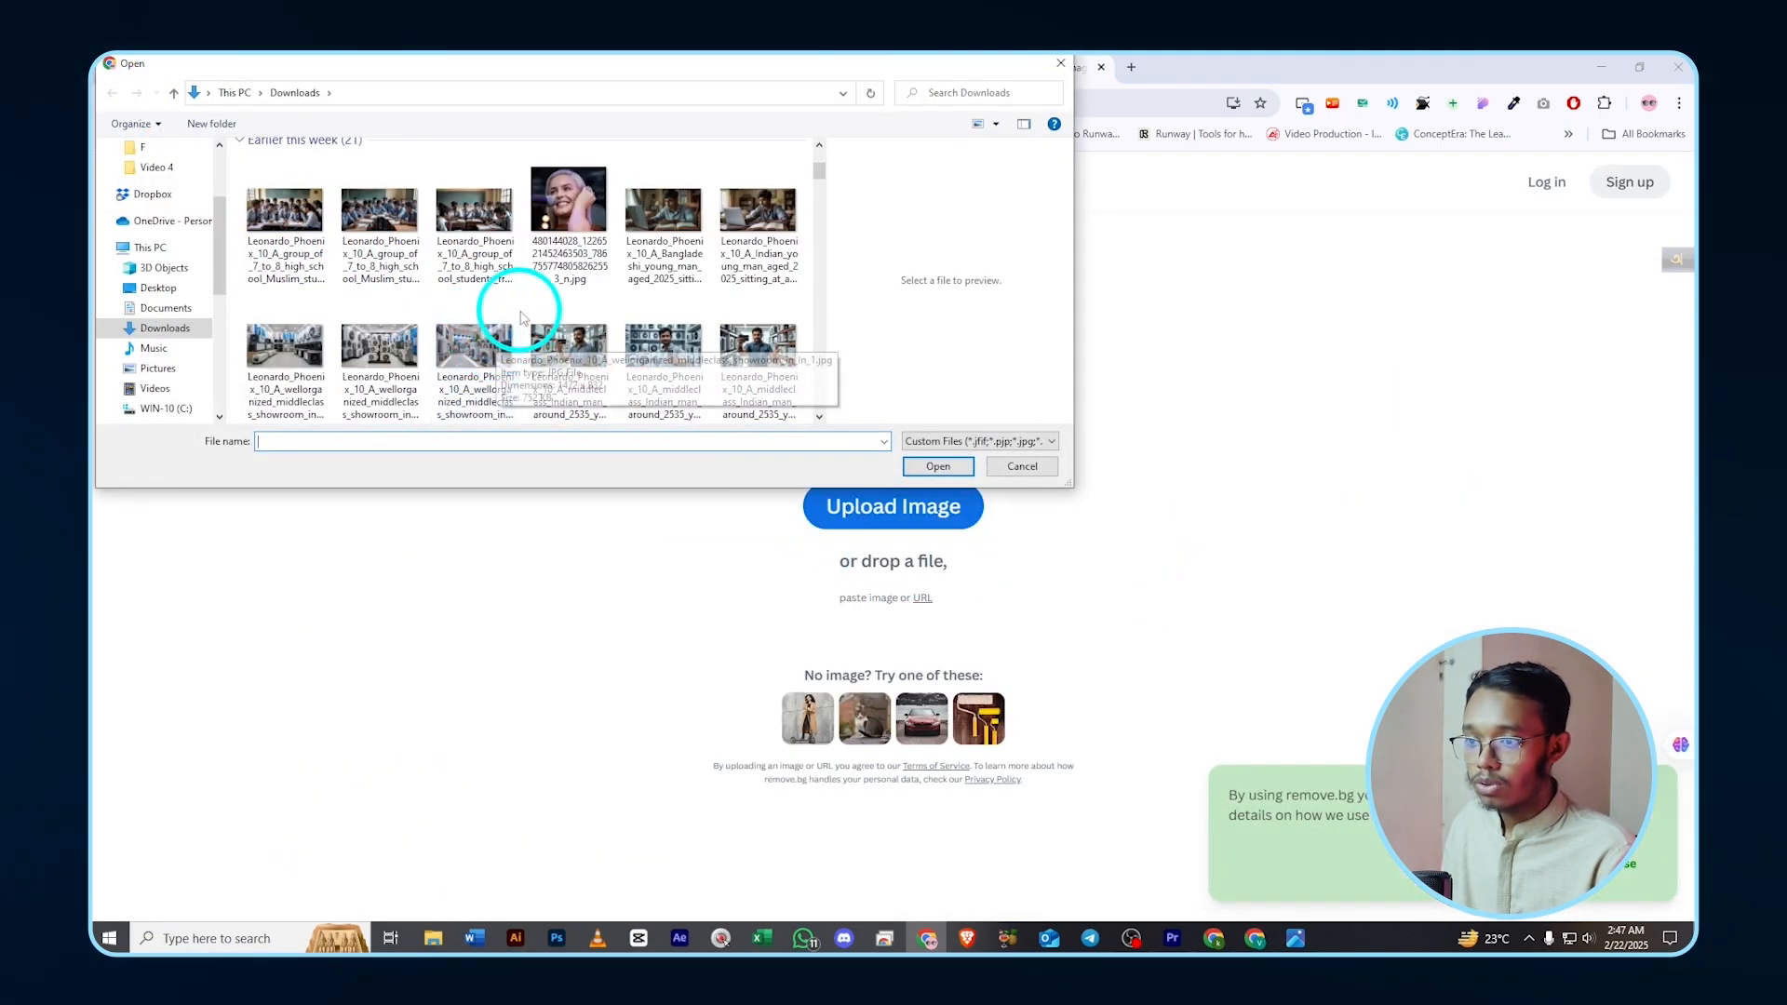
click(131, 181)
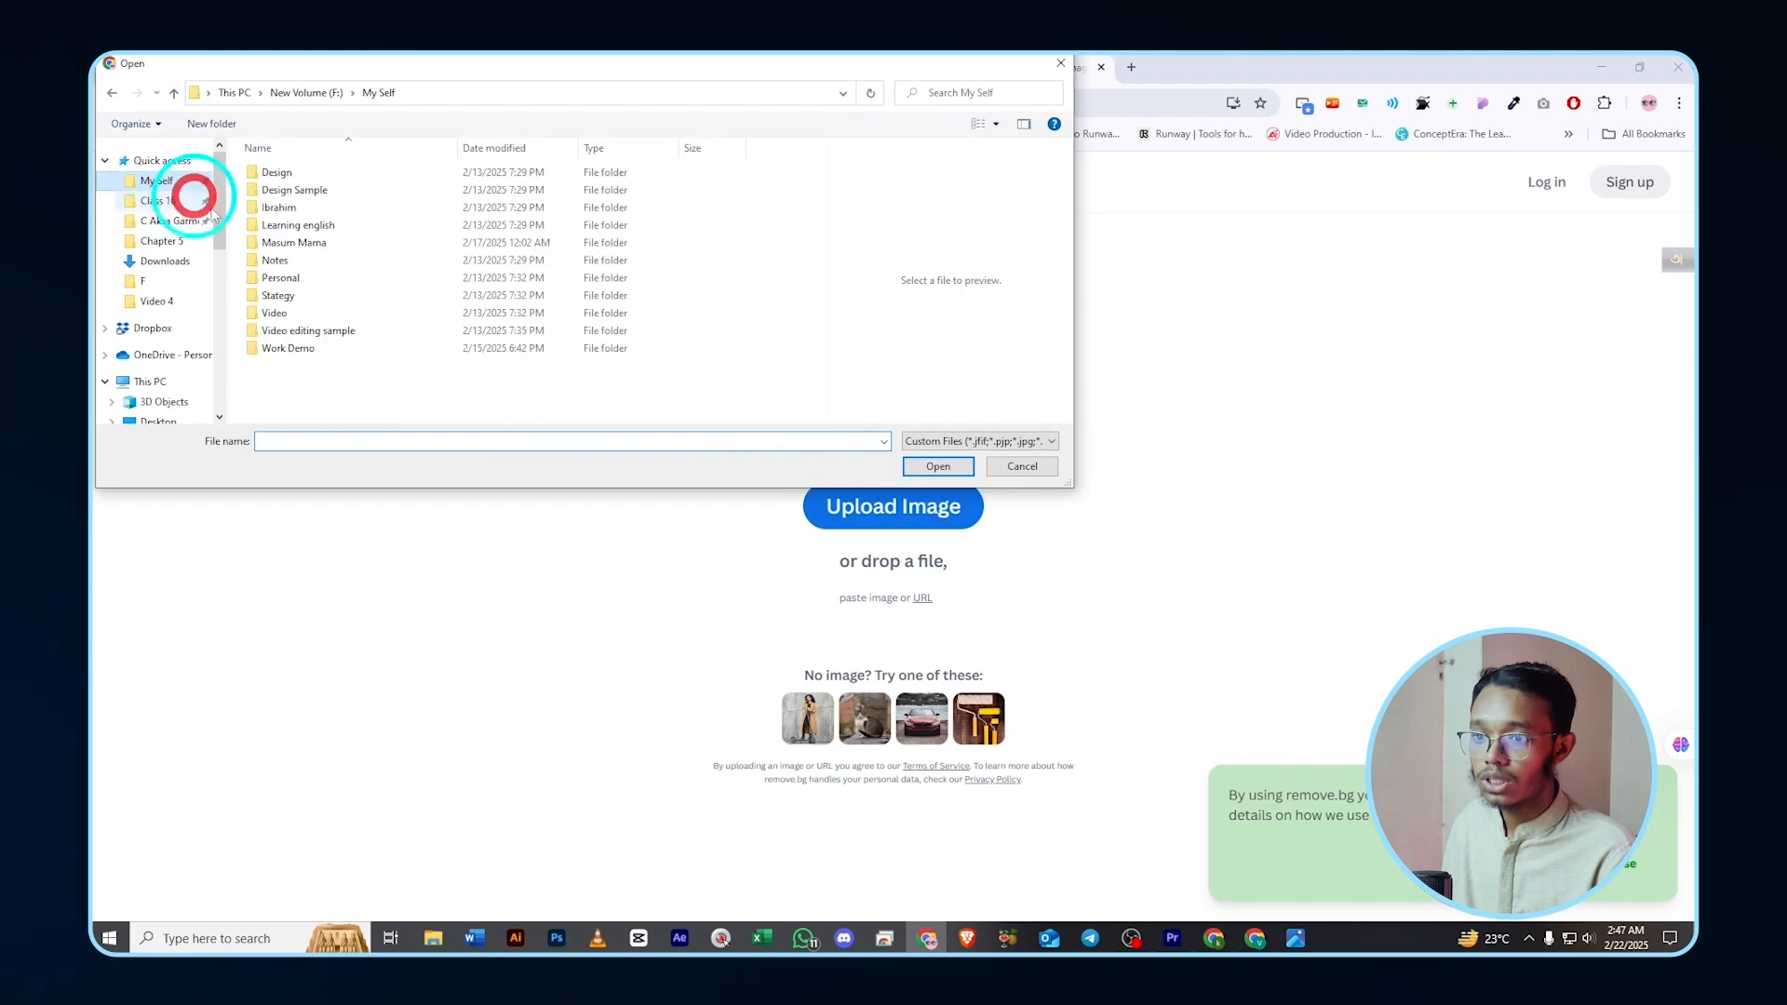
double_click(415, 263)
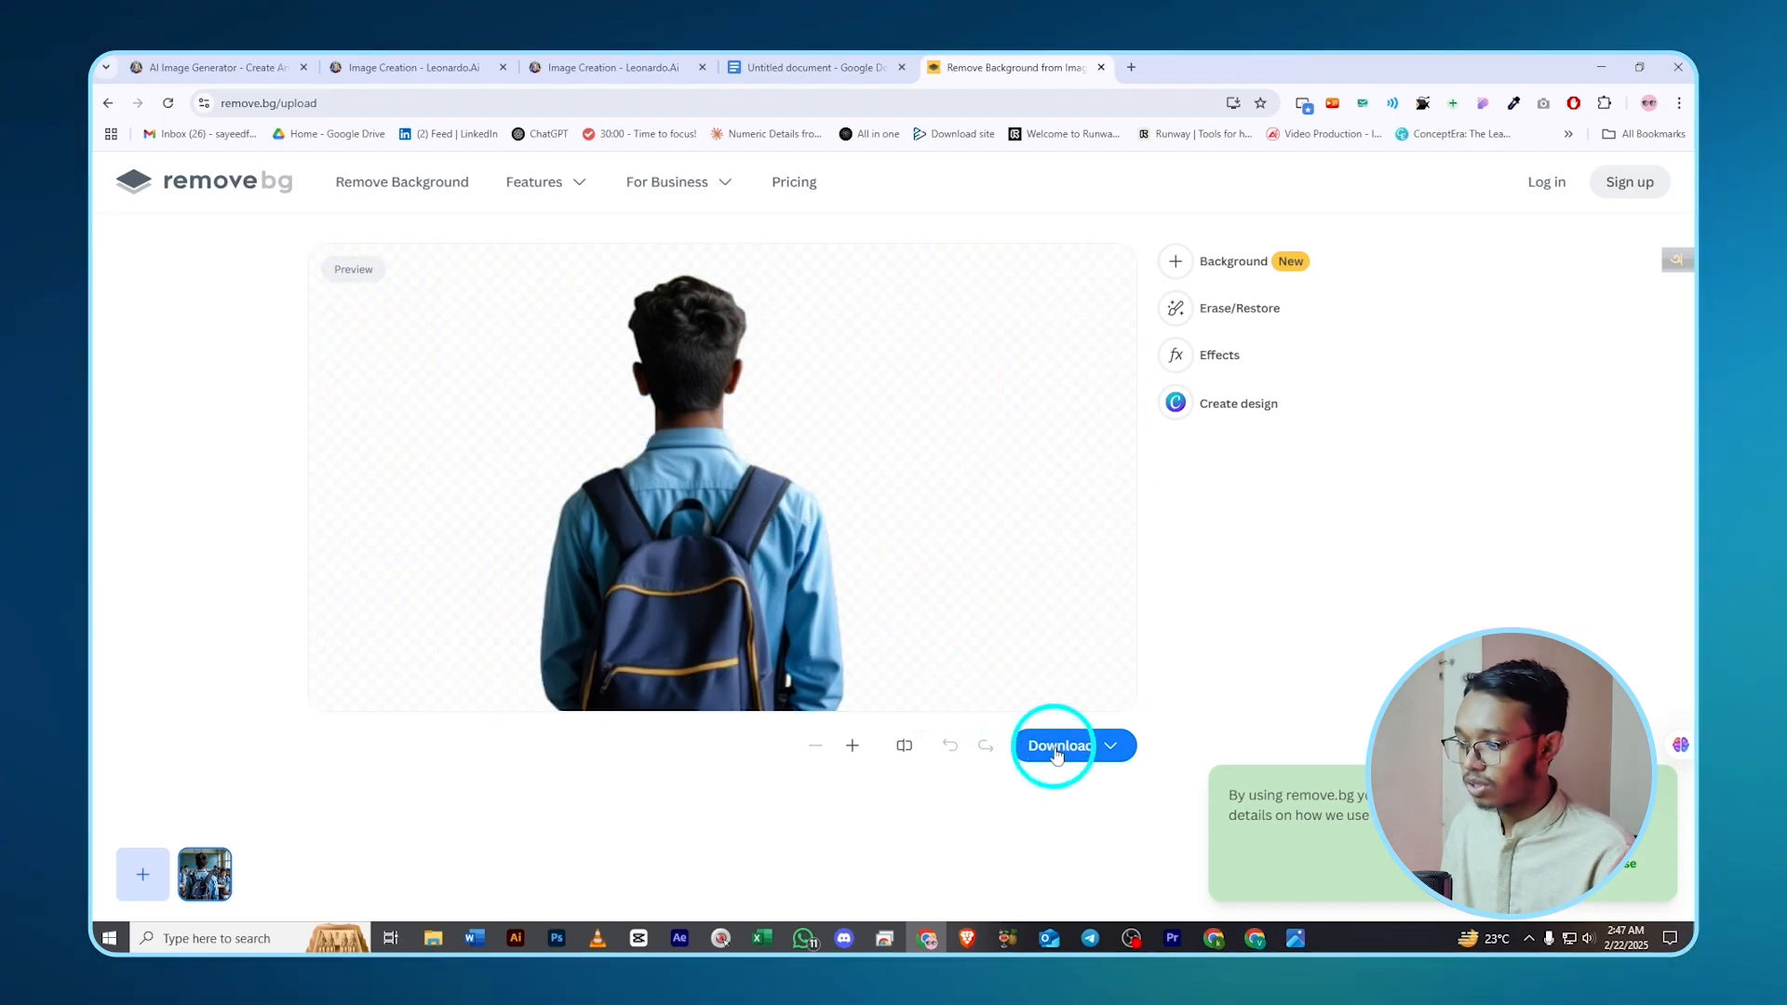
- Download the free preview-size cutout PNG into the Video 4 folder
click(1052, 744)
click(1075, 651)
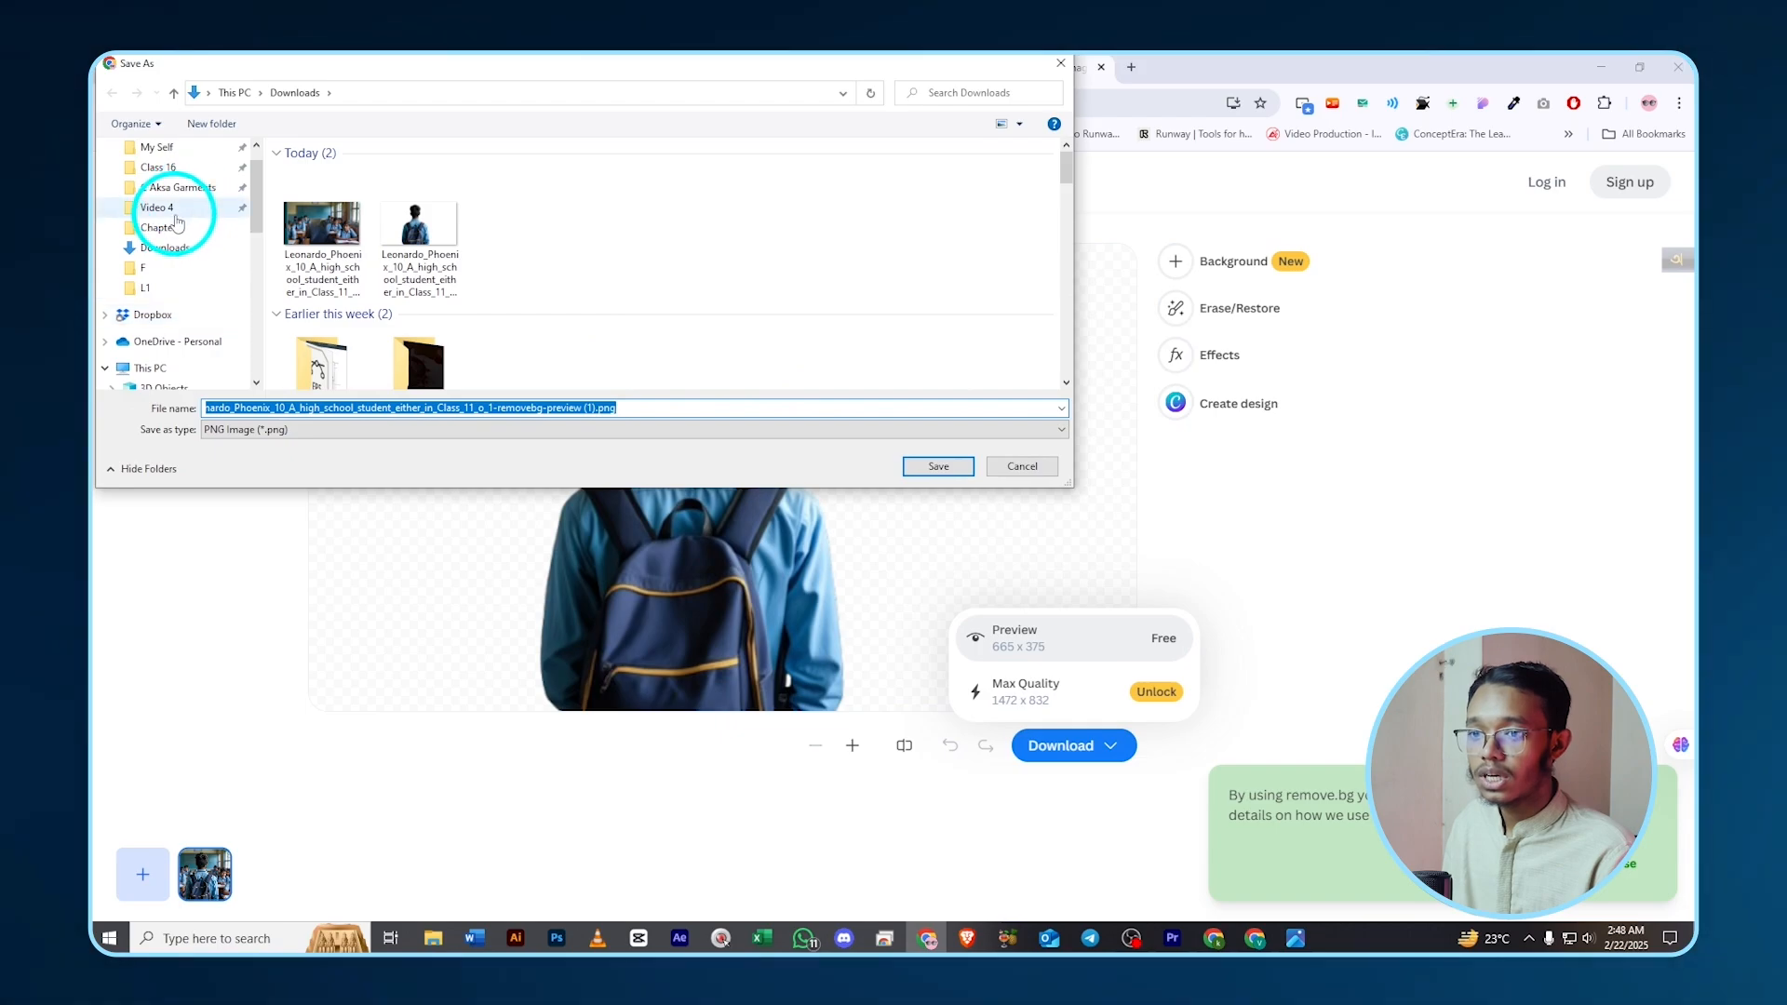
click(188, 206)
click(939, 466)
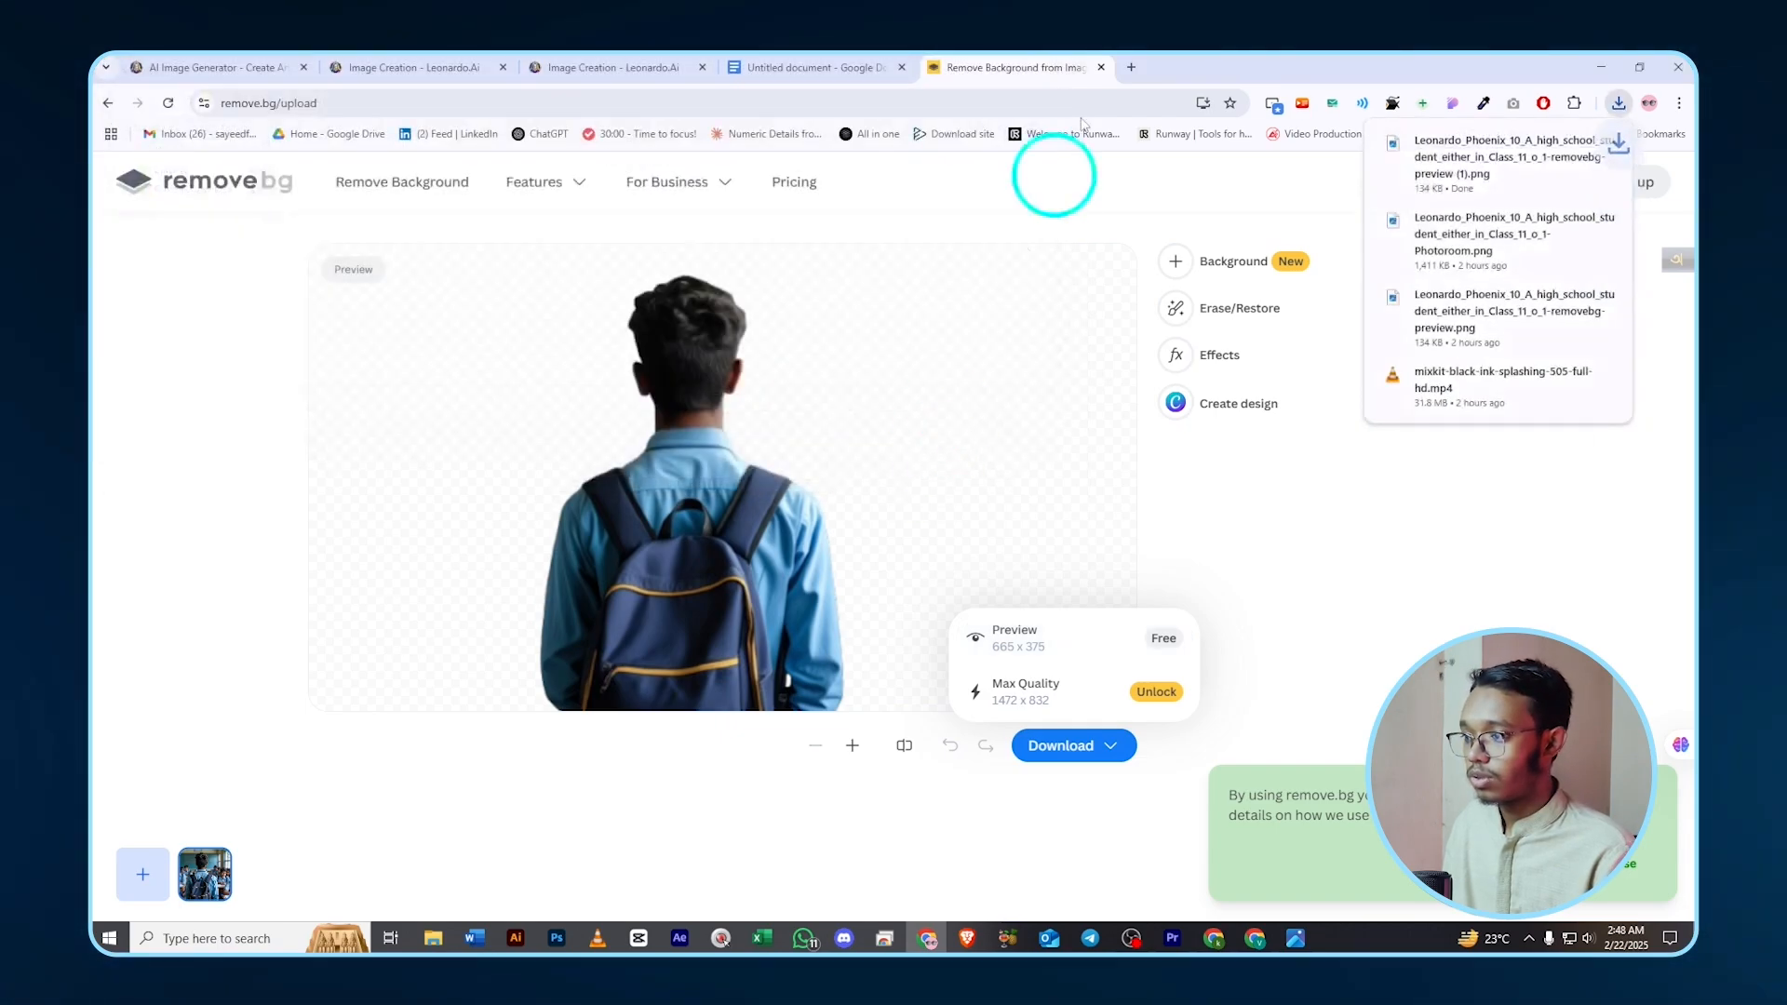
click(1132, 66)
- Search Google for 'subject remover'
click(847, 389)
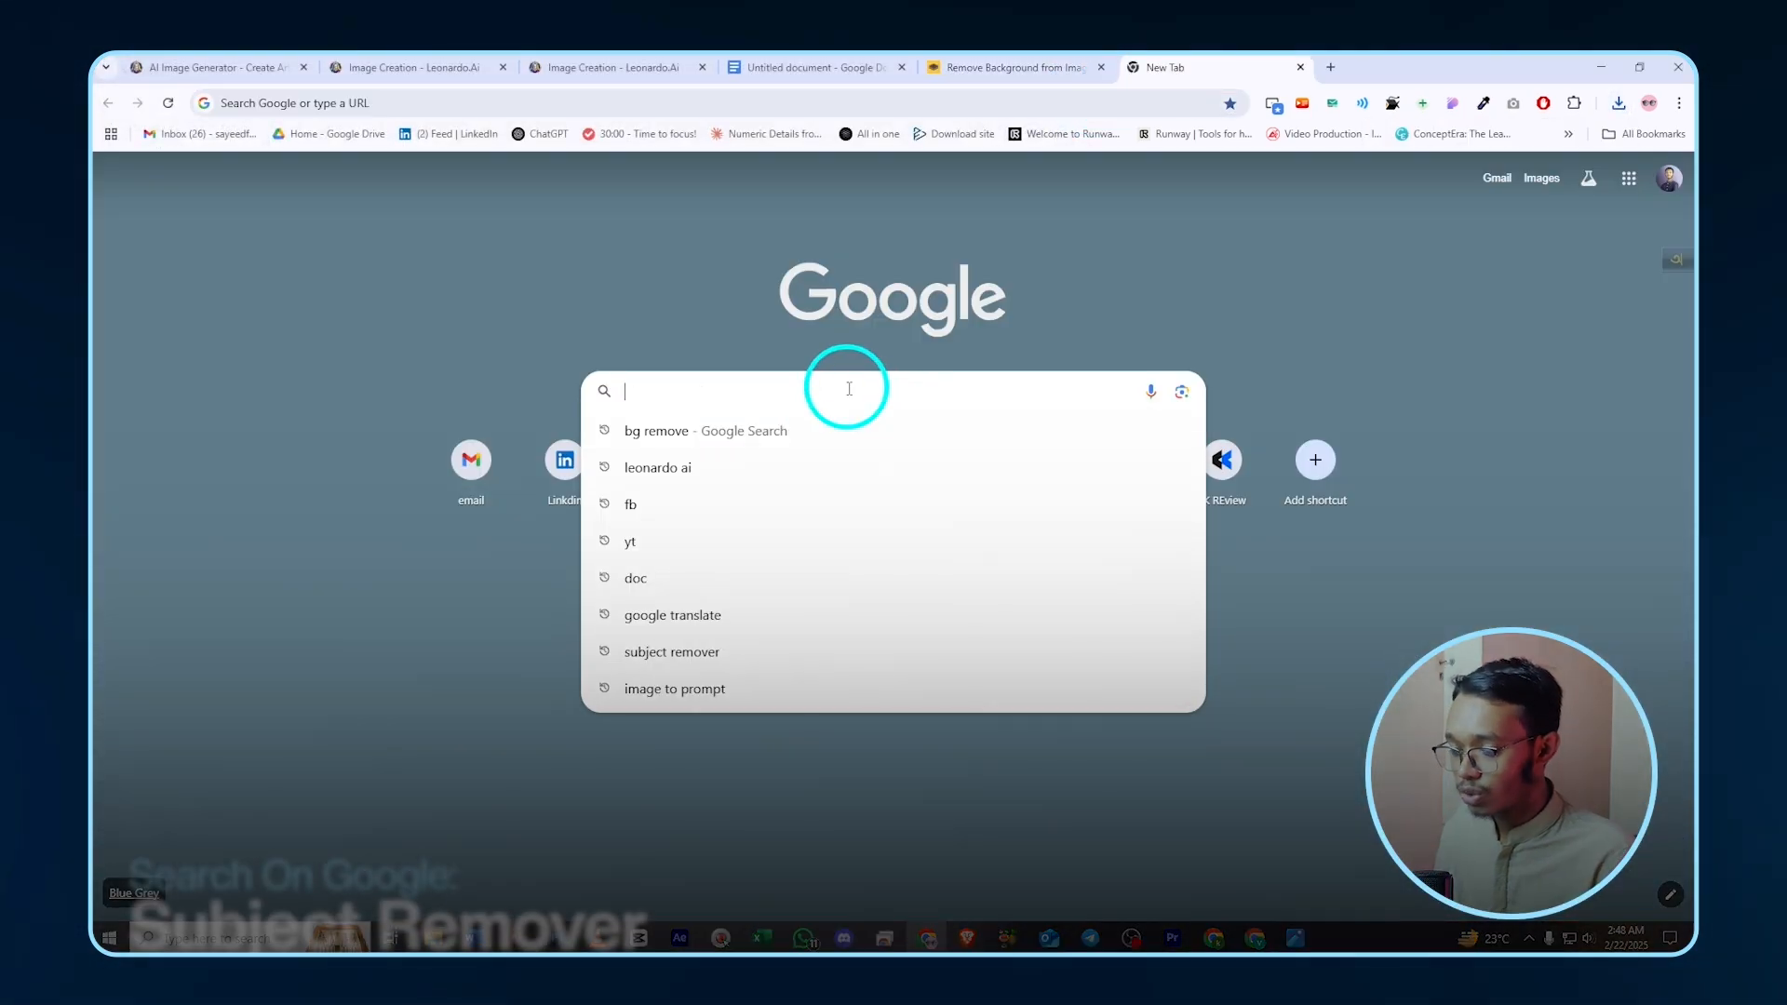
text(subject remover)
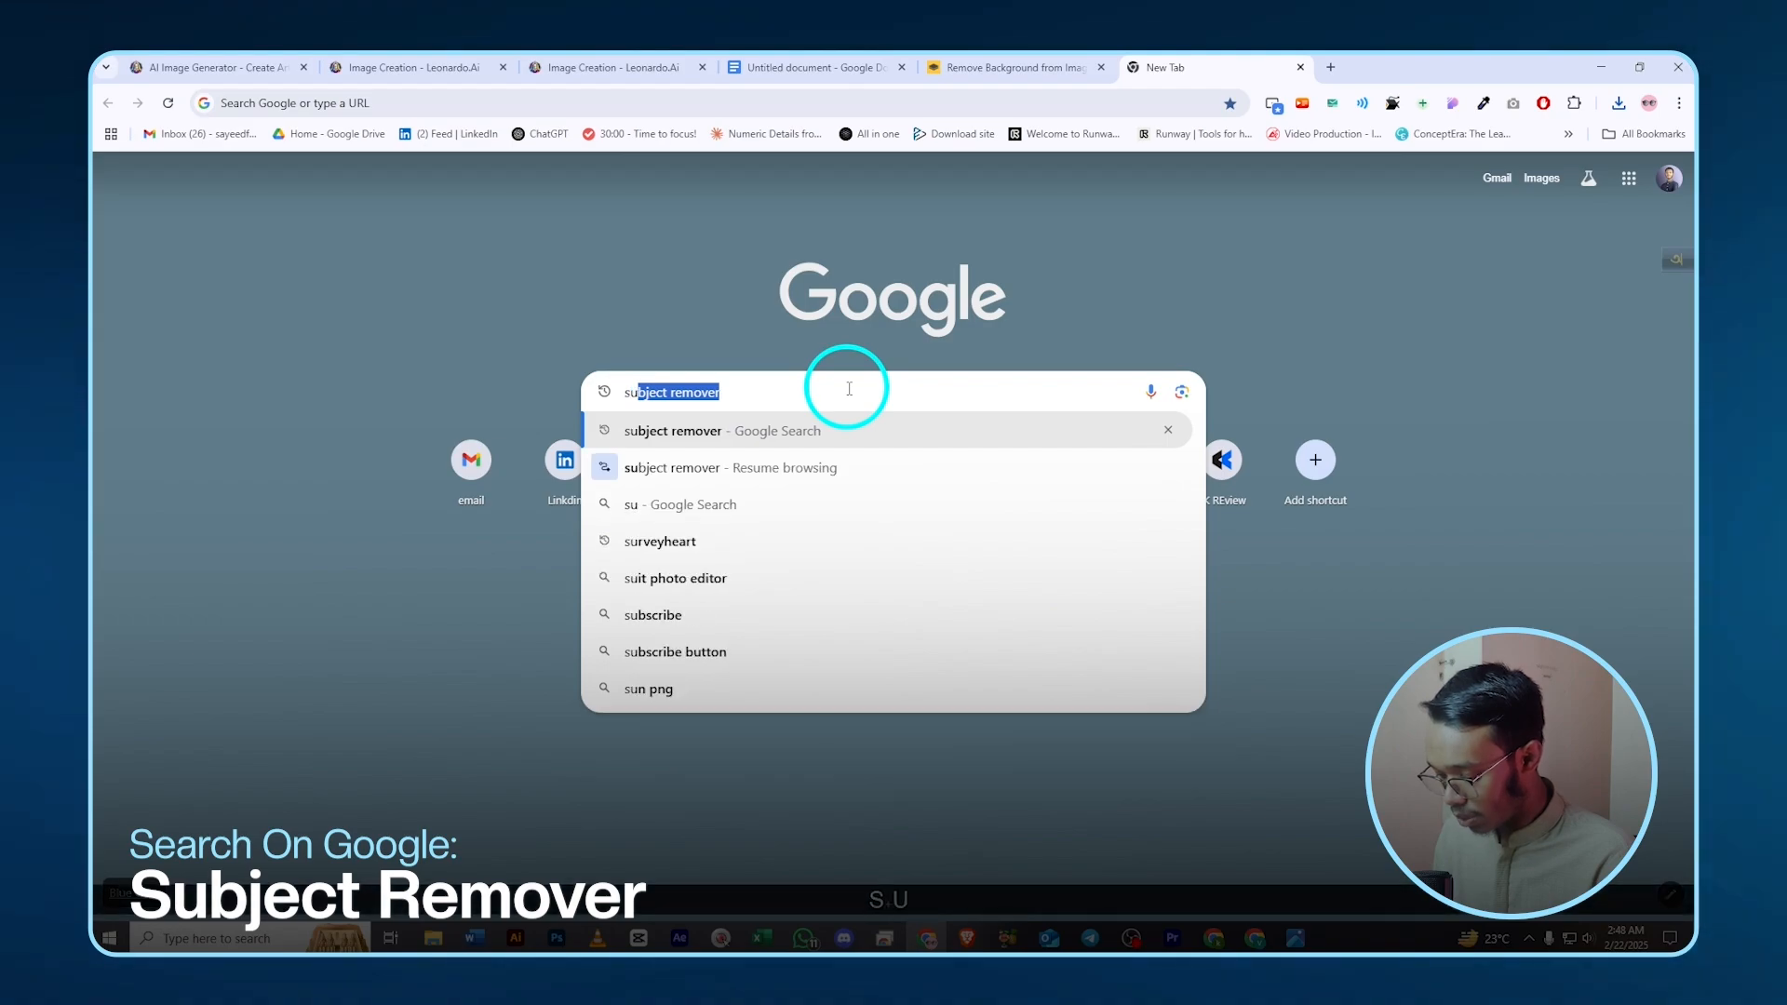
key(Return)
scroll(444, 661, down, 3)
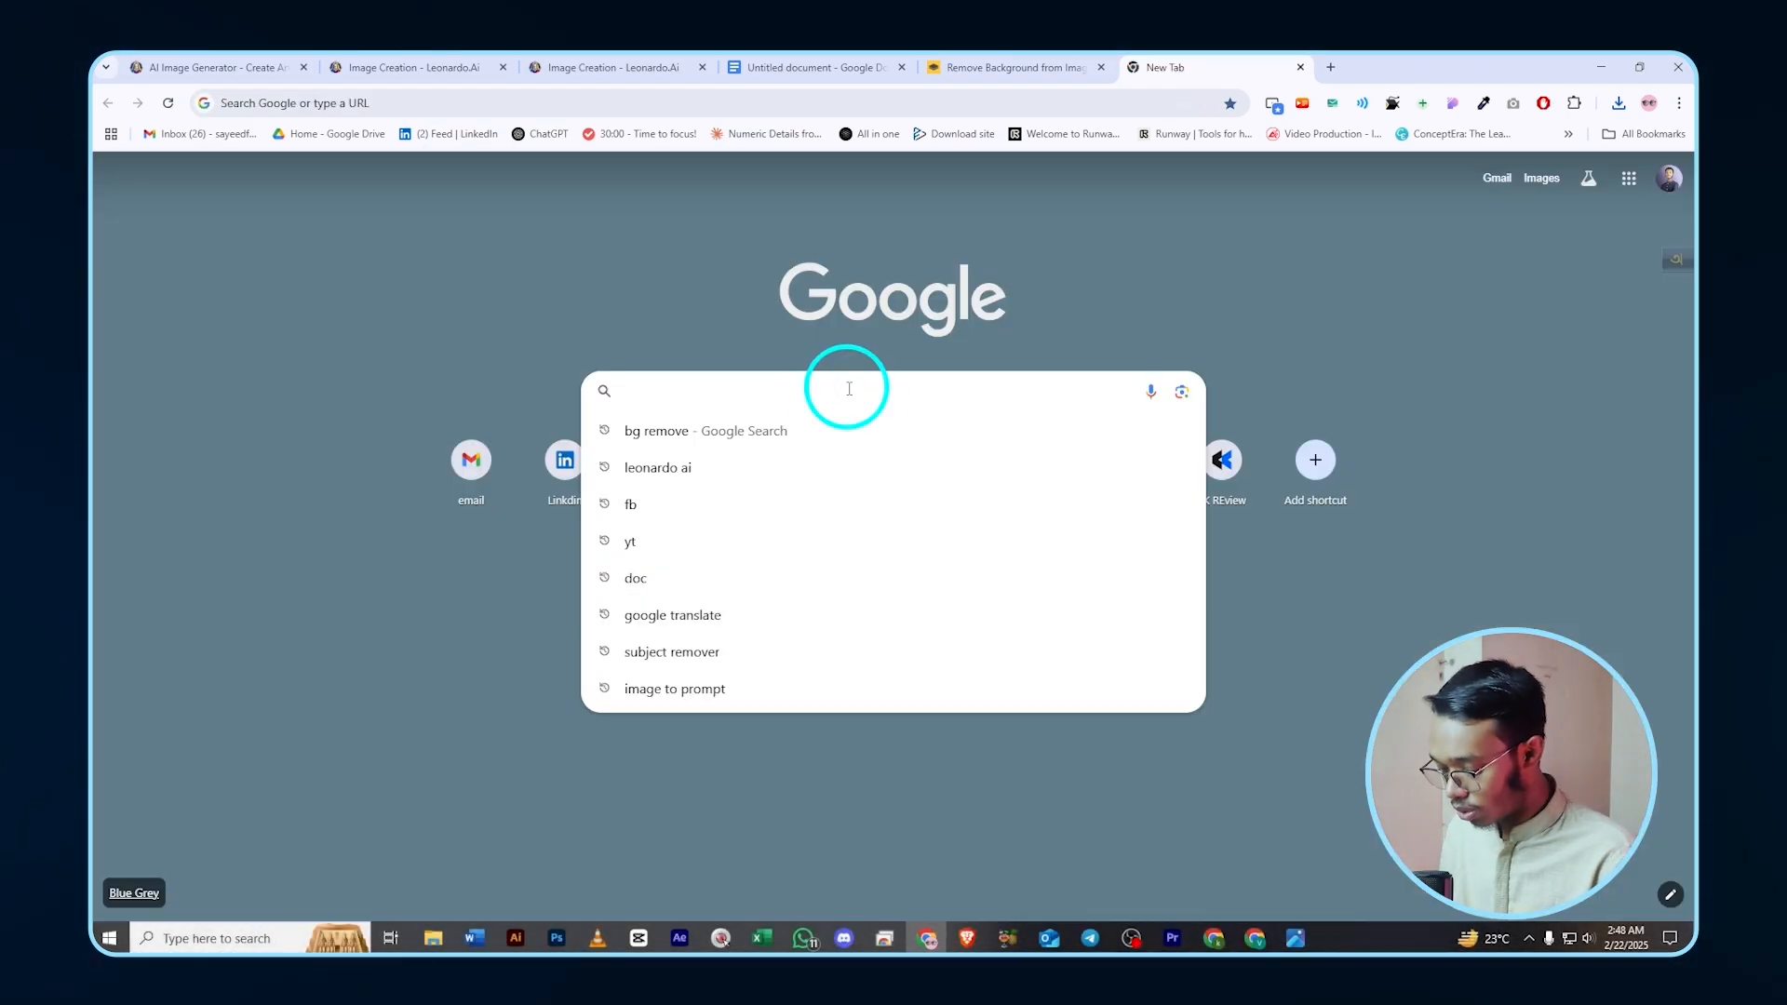
text(su)
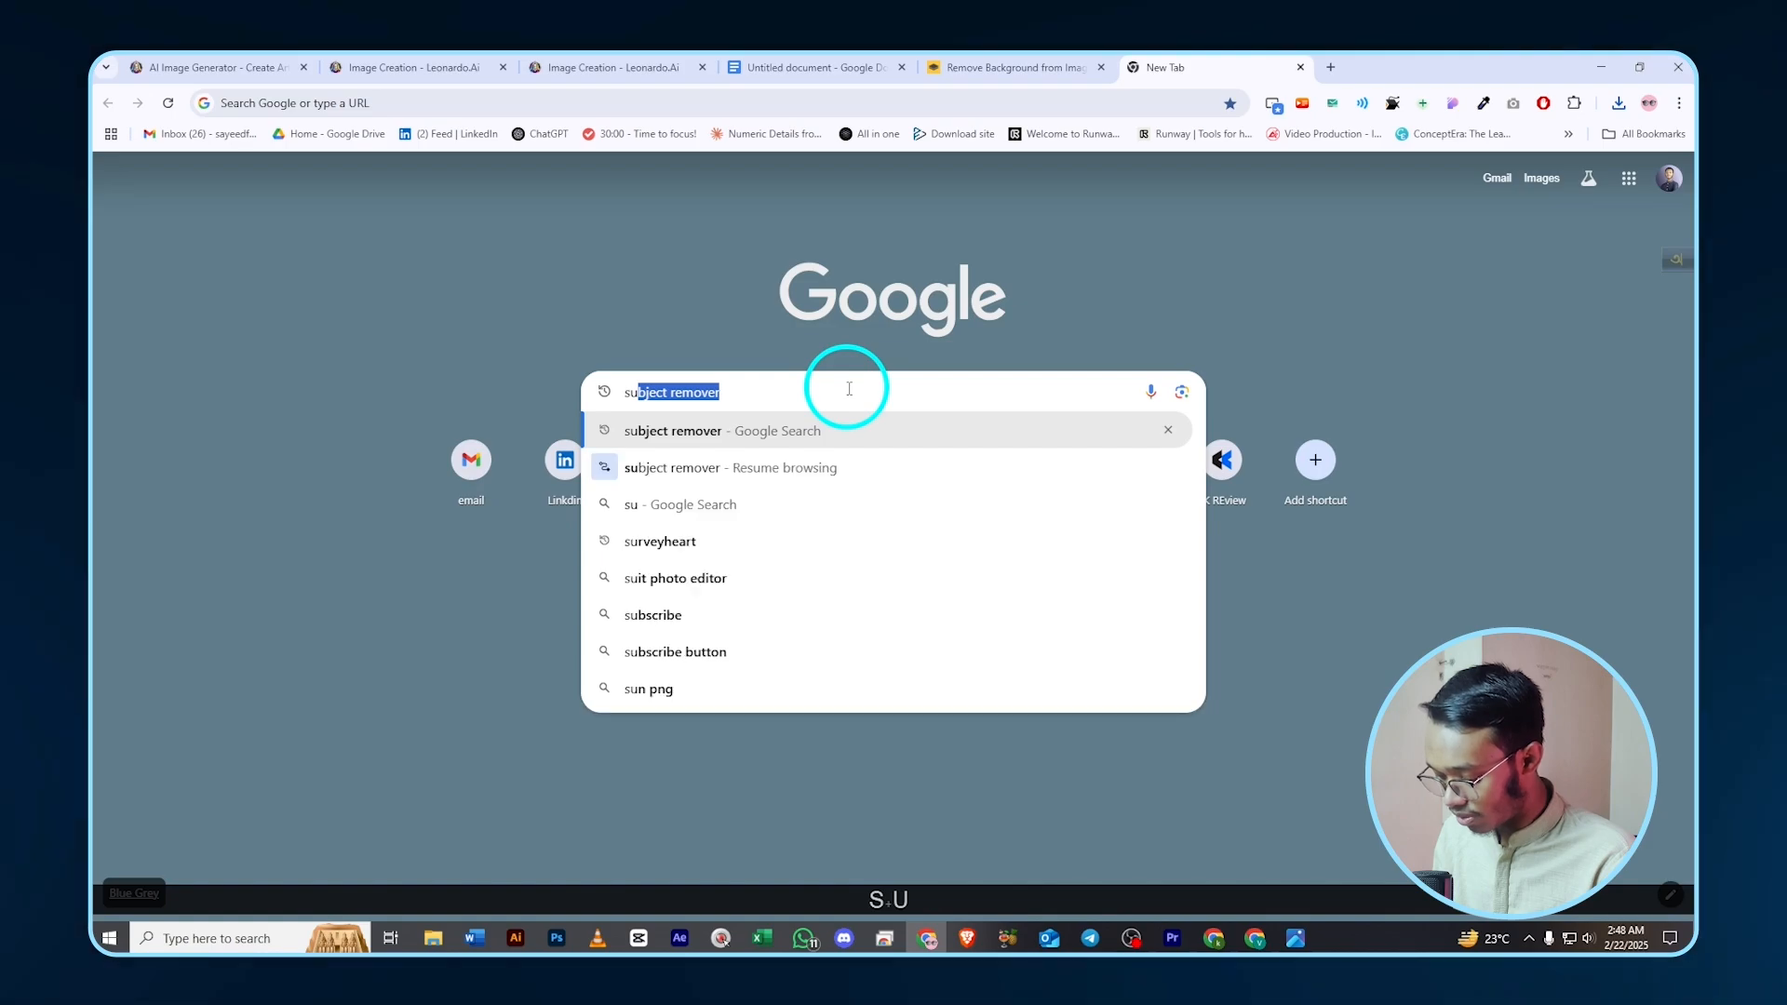
text(bj)
key(Return)
scroll(409, 624, down, 3)
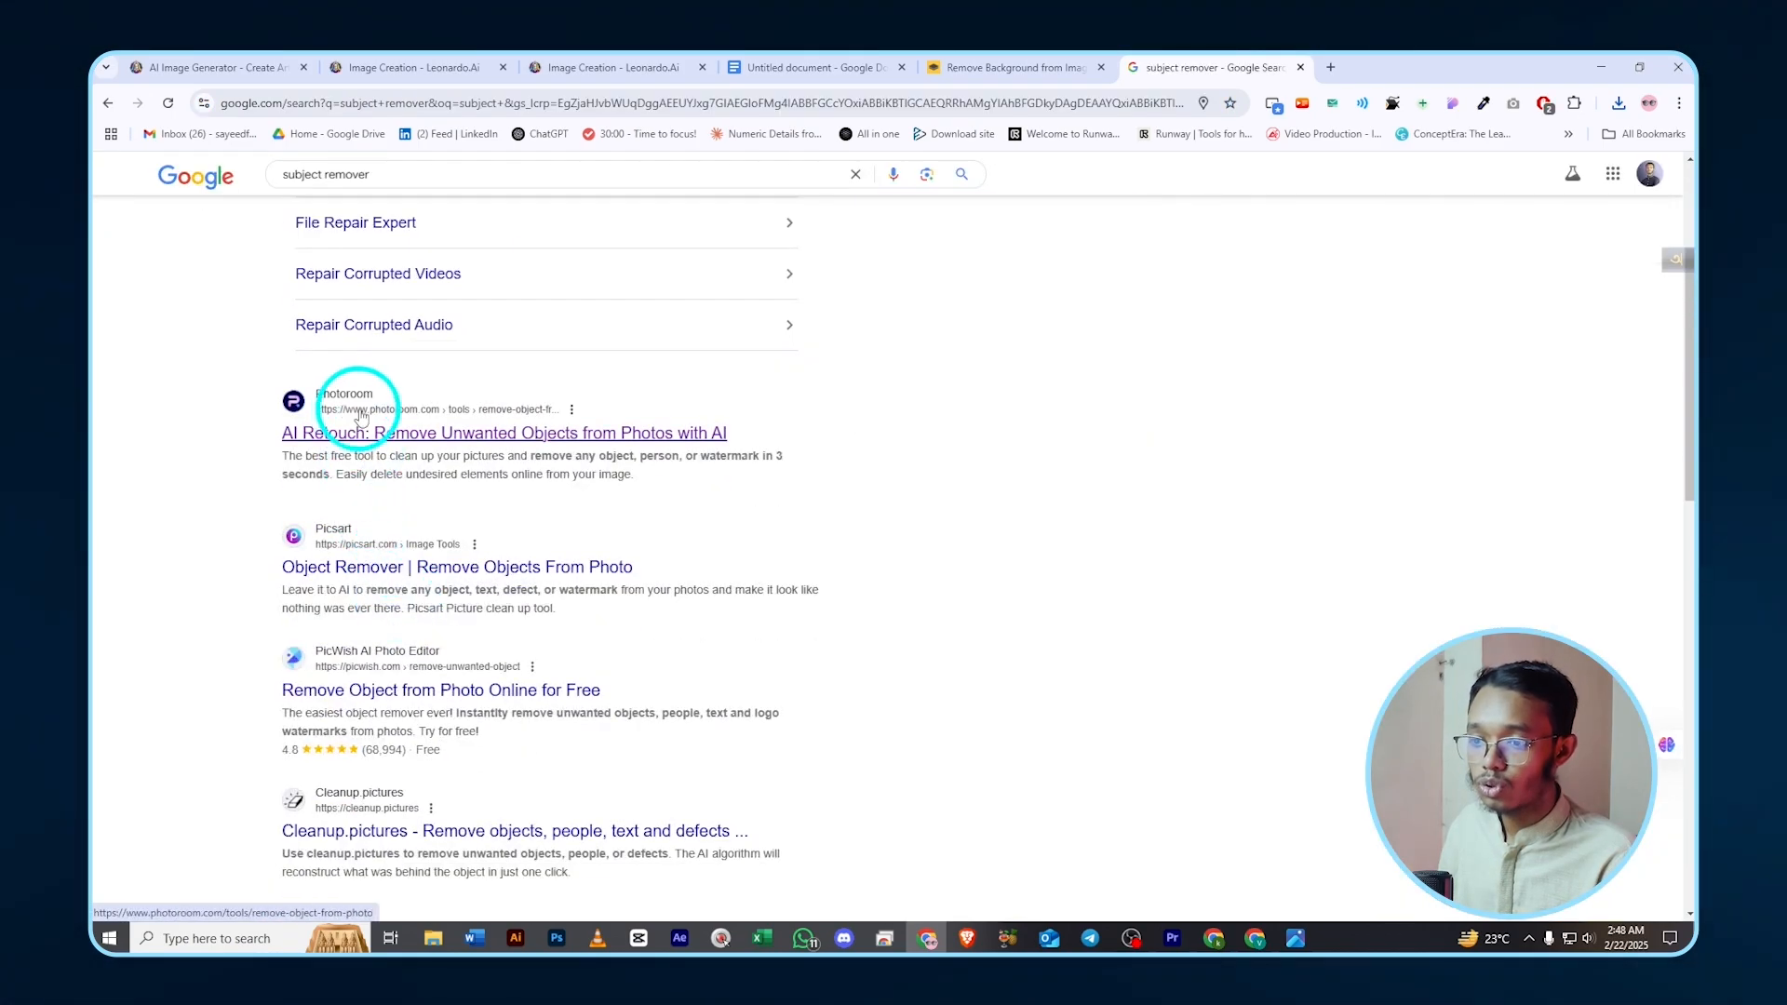
- Load the classroom image into Photoroom's remove-object tool
click(344, 419)
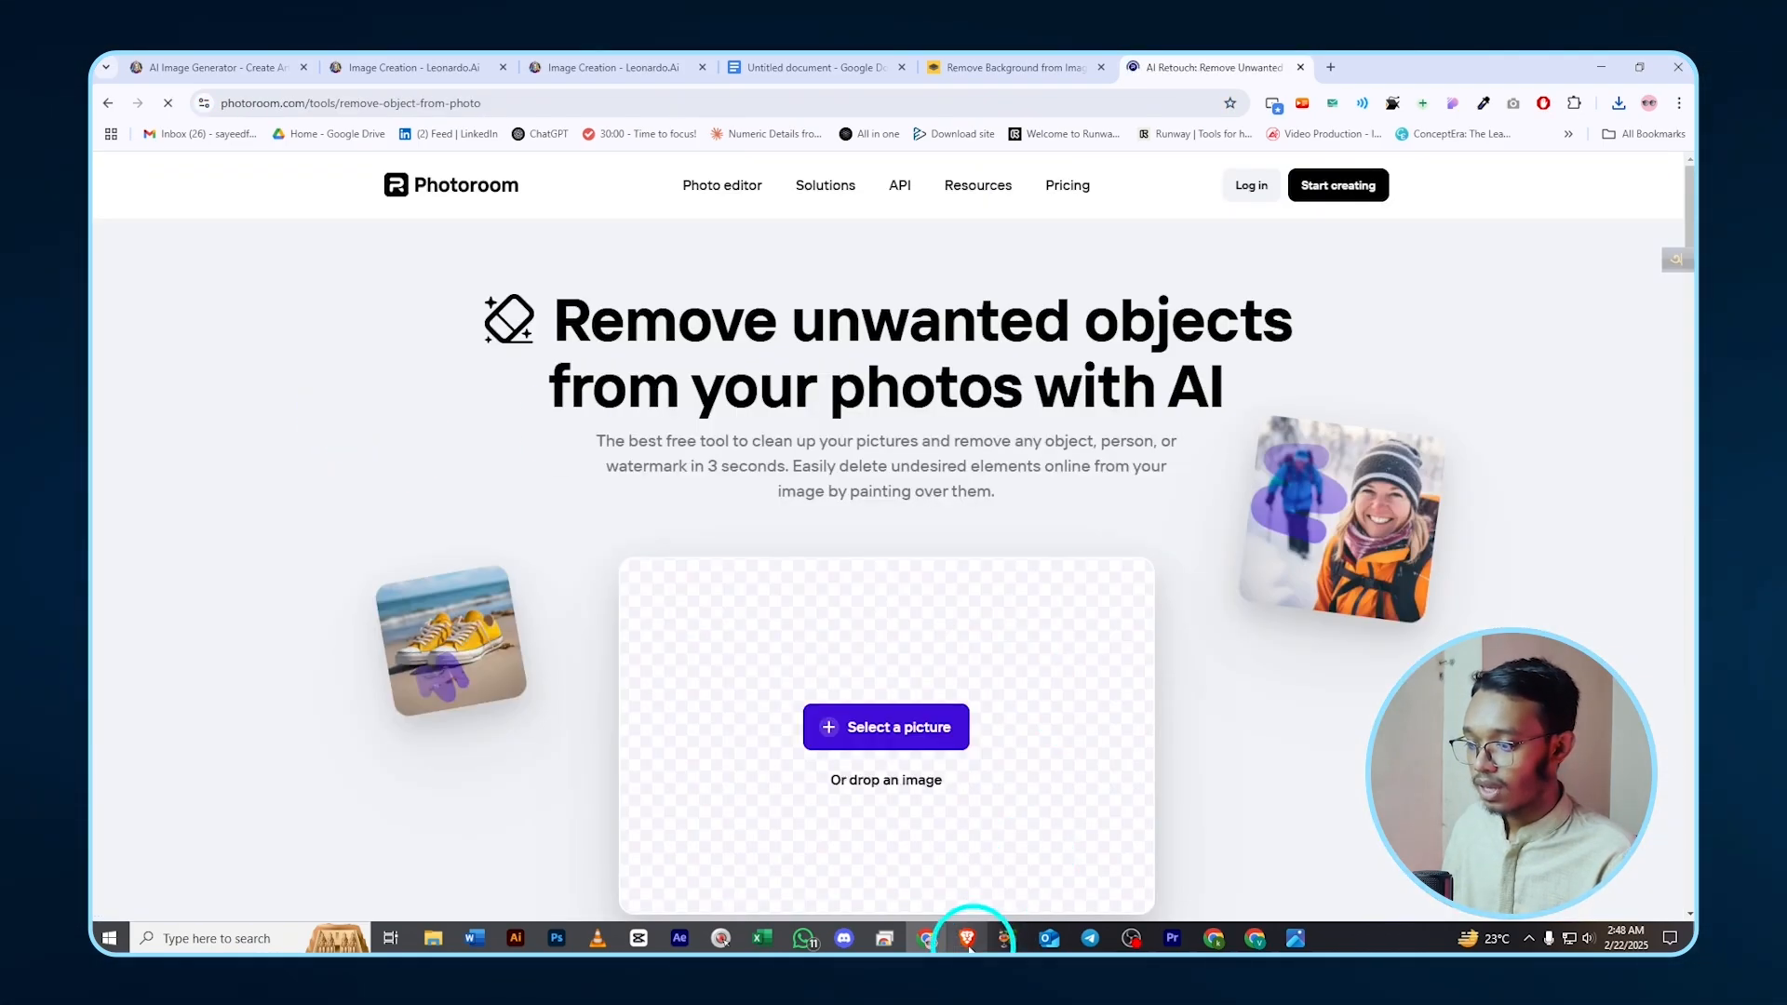
click(908, 735)
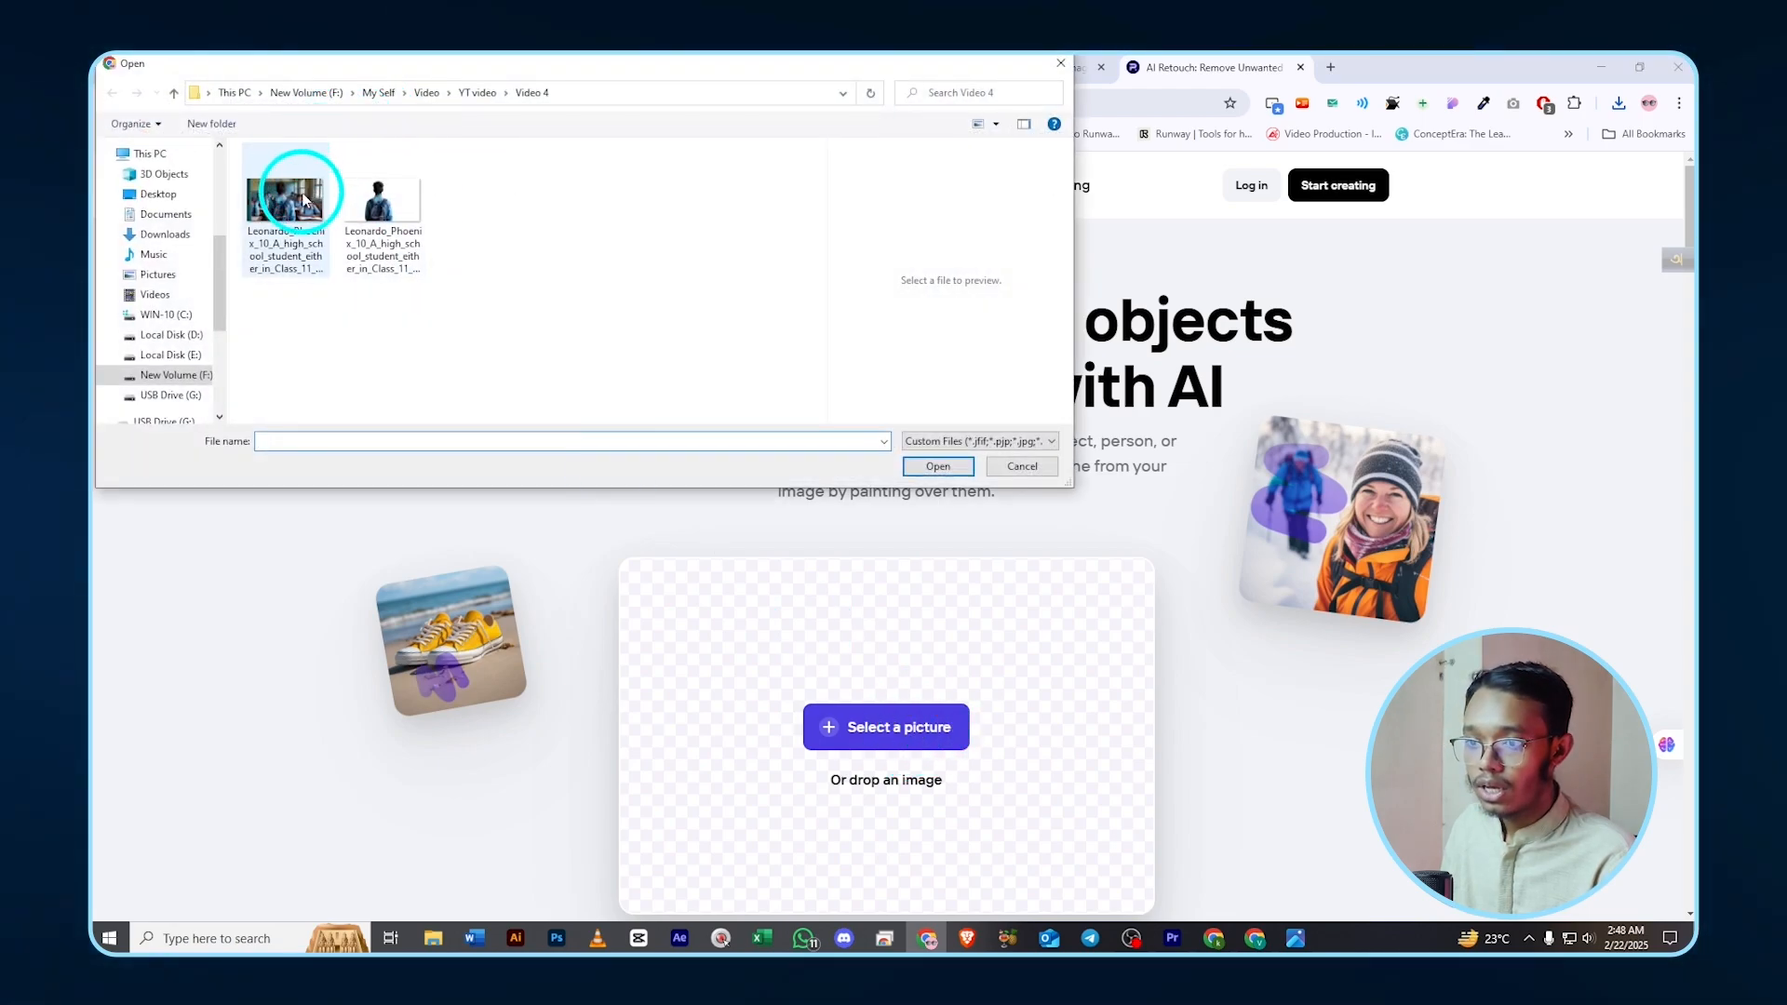
double_click(289, 198)
scroll(941, 651, down, 3)
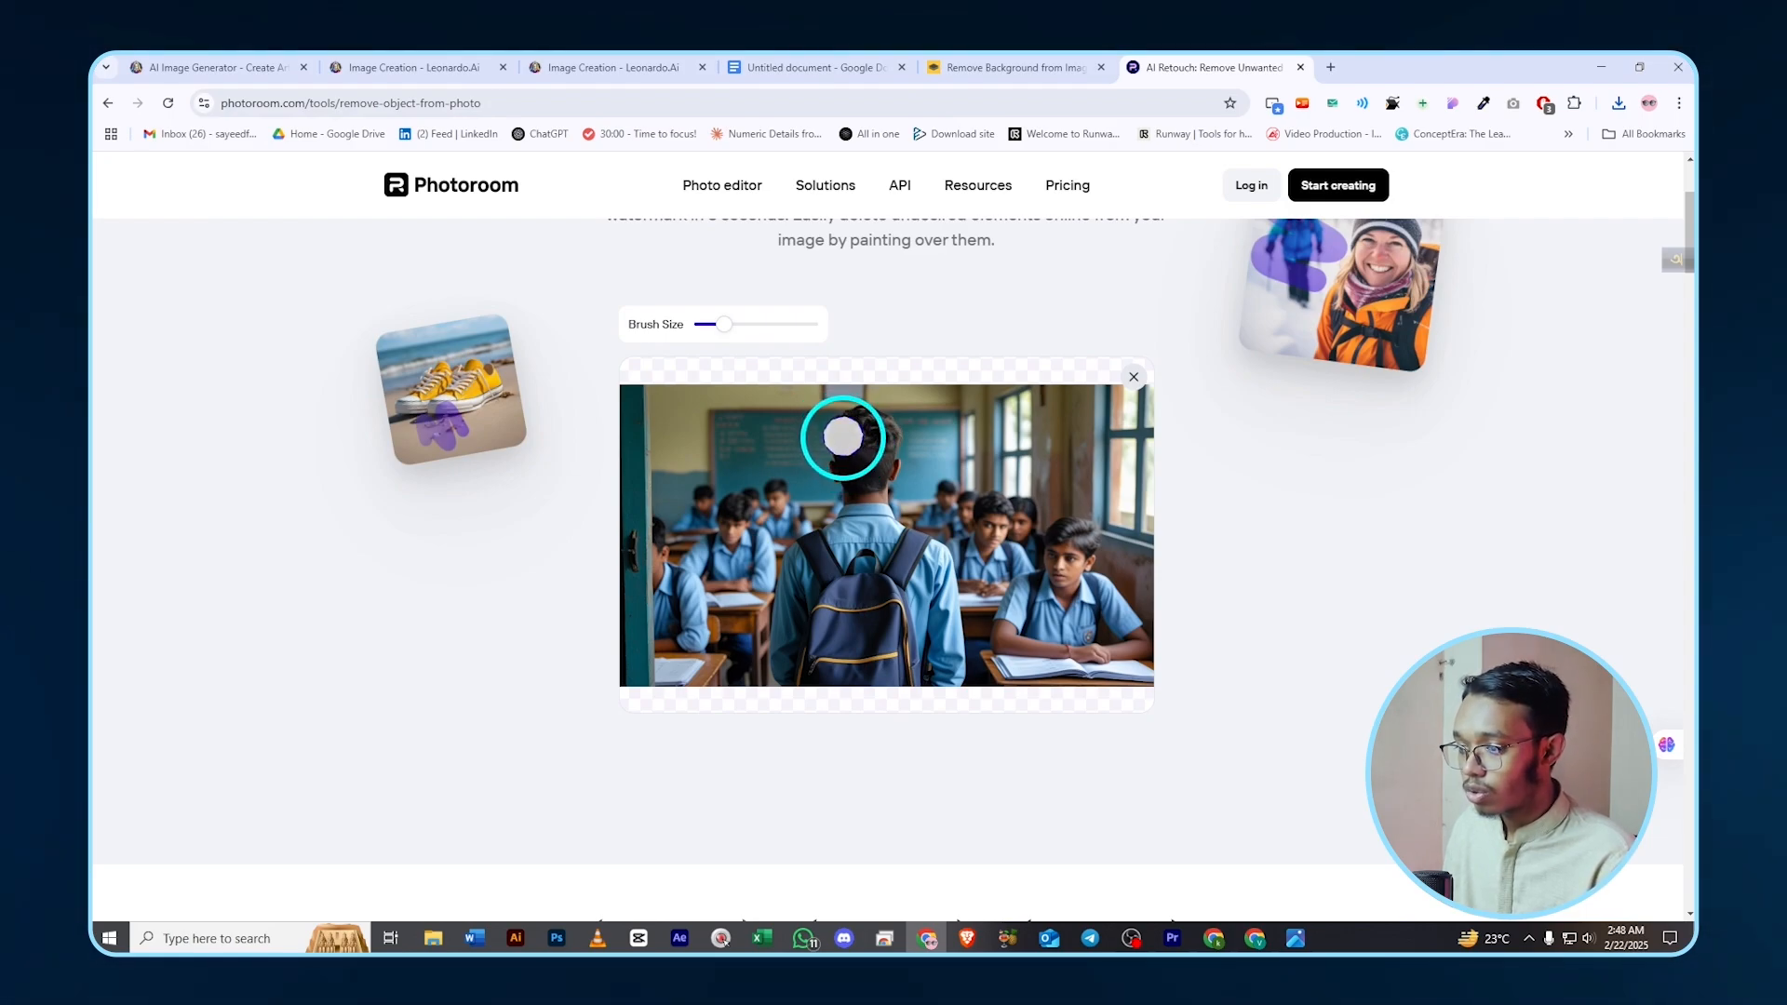
- Brush out the backpack boy with a larger brush and save the standard-resolution PNG
drag(702, 324, 740, 333)
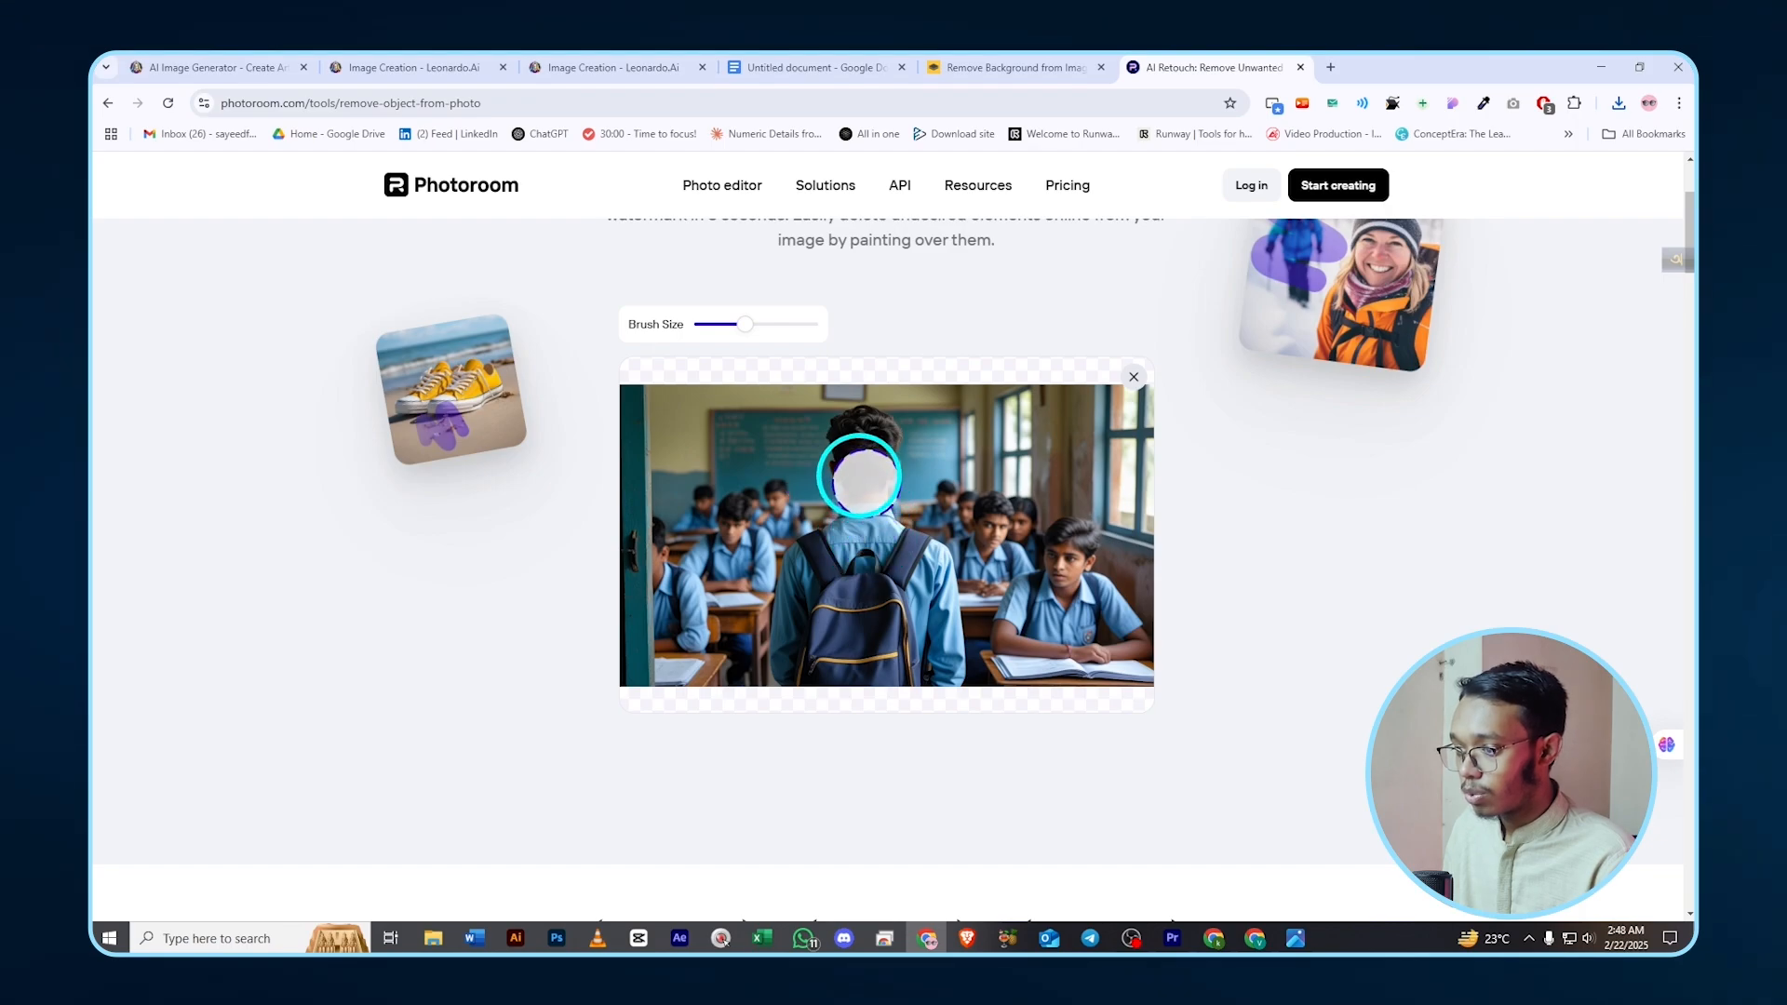
click(859, 440)
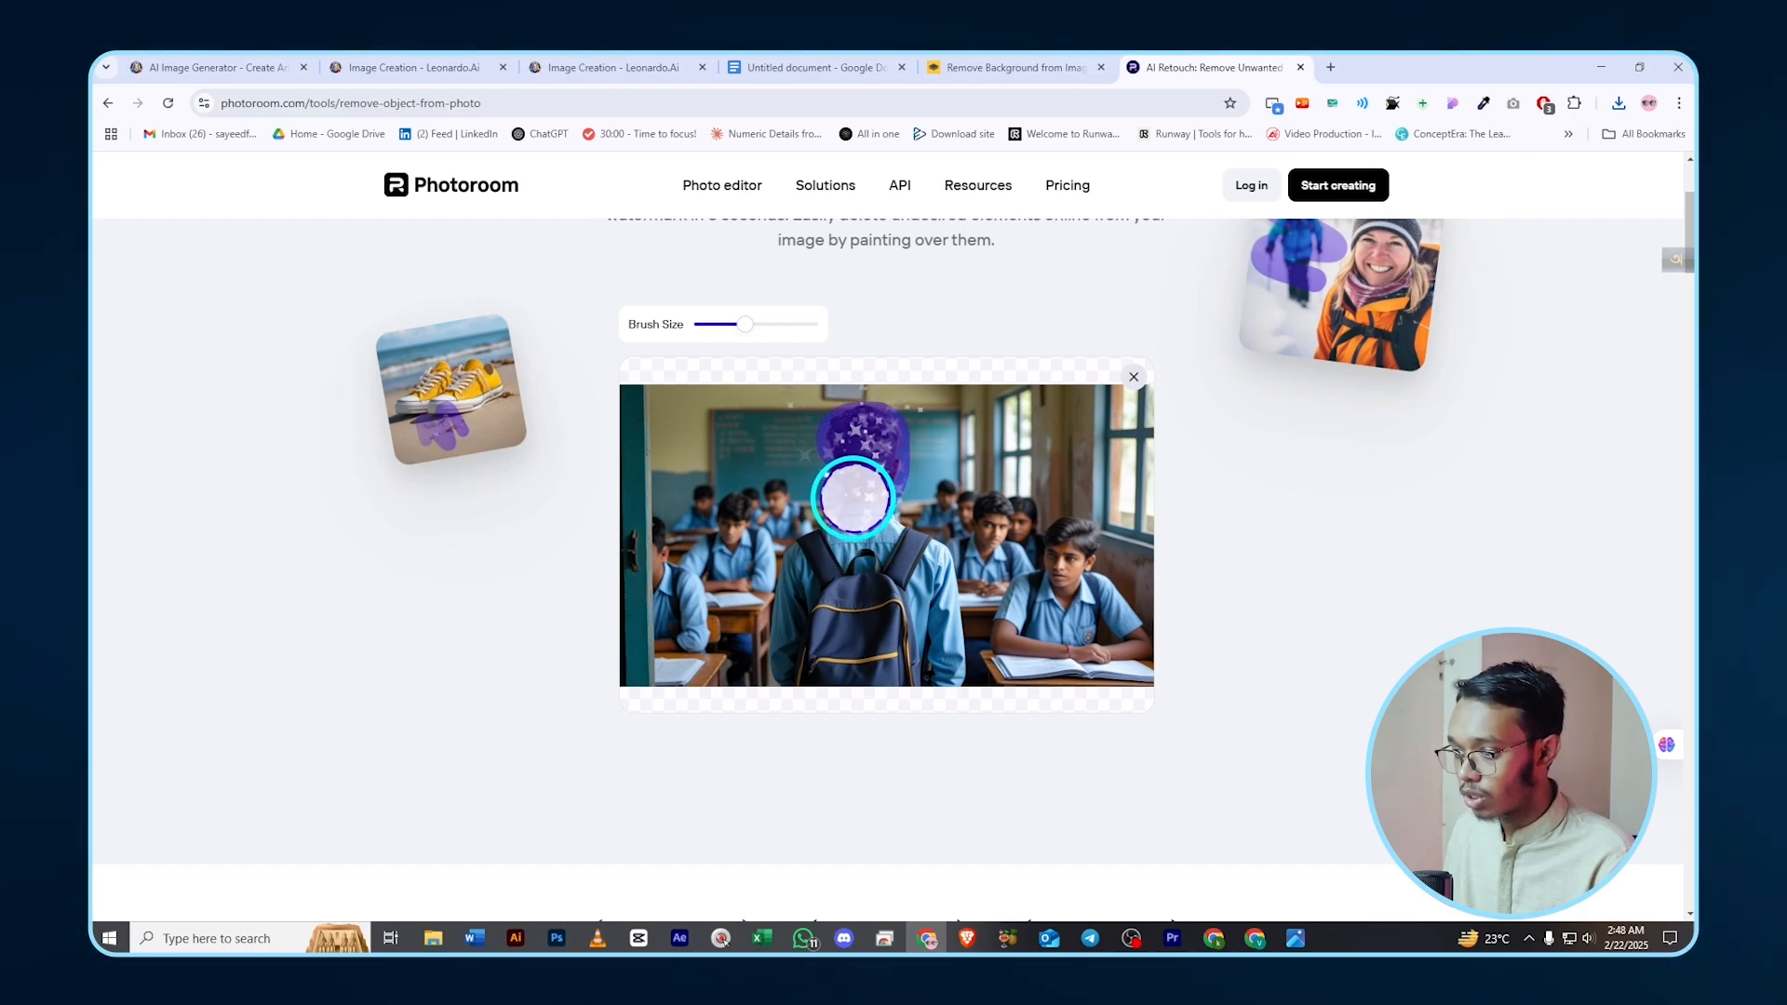
mouse_move(784, 615)
mouse_down()
mouse_move(822, 681)
mouse_move(947, 672)
mouse_move(928, 574)
mouse_move(881, 528)
mouse_move(874, 571)
mouse_move(825, 604)
mouse_move(880, 603)
mouse_up()
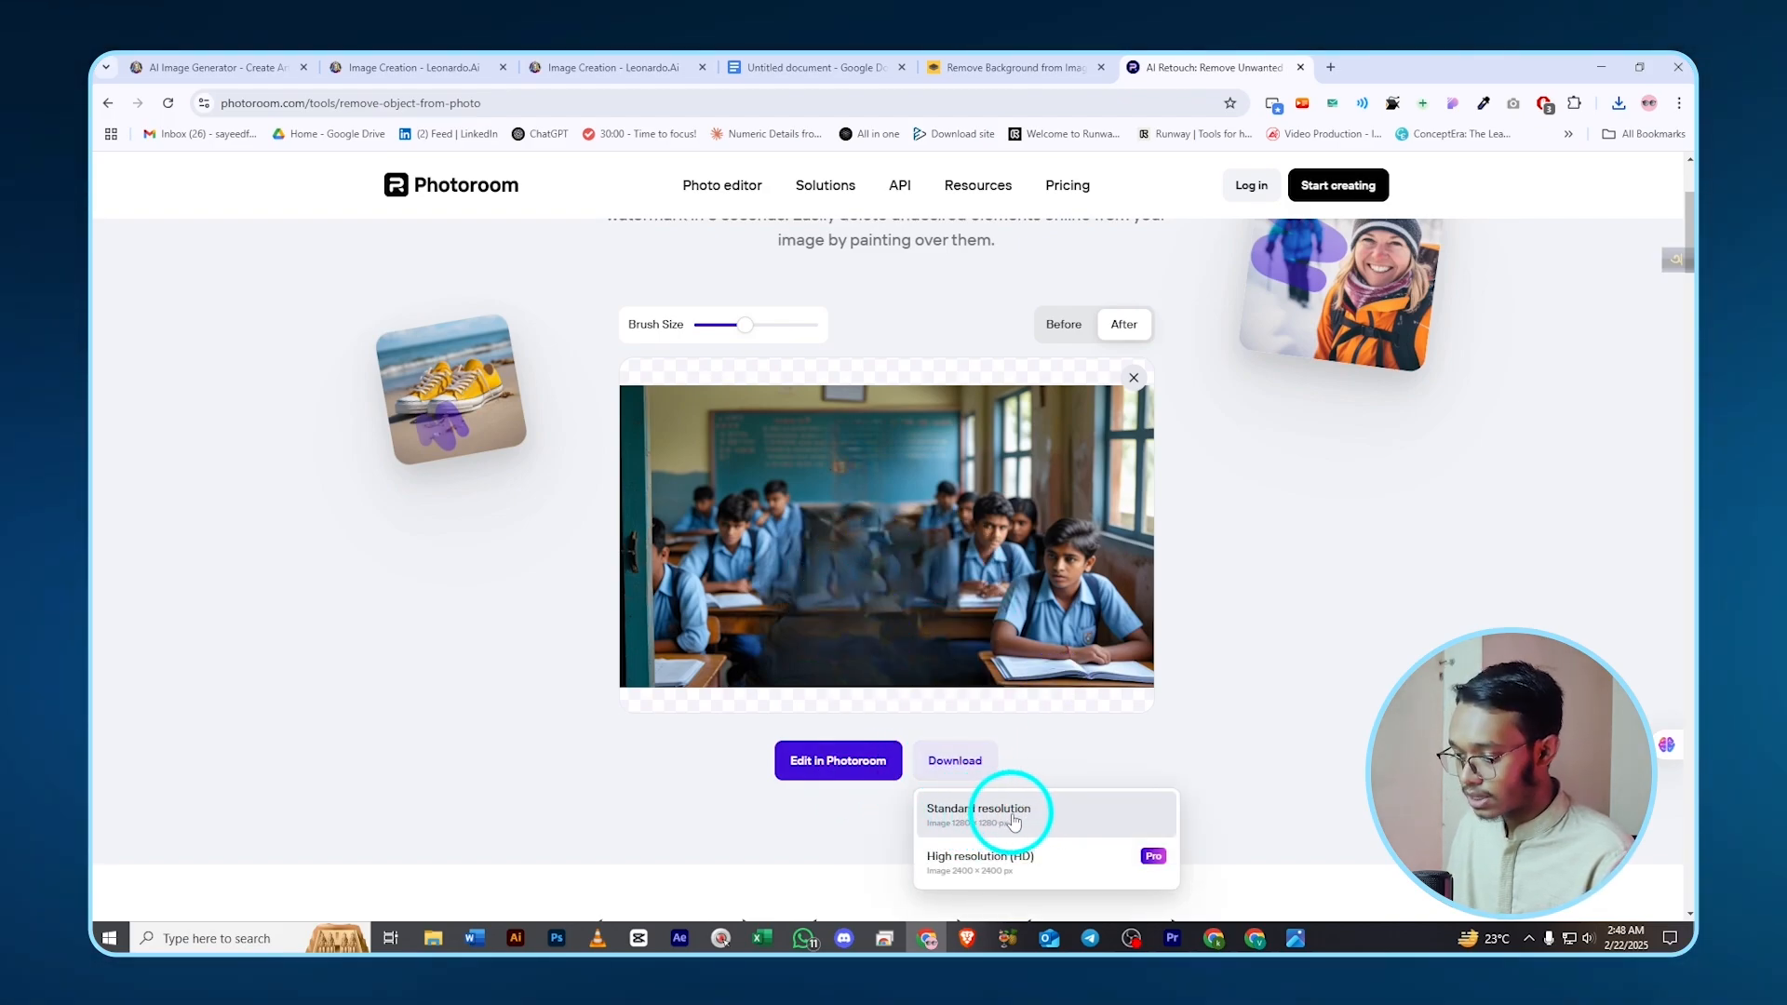
click(1012, 813)
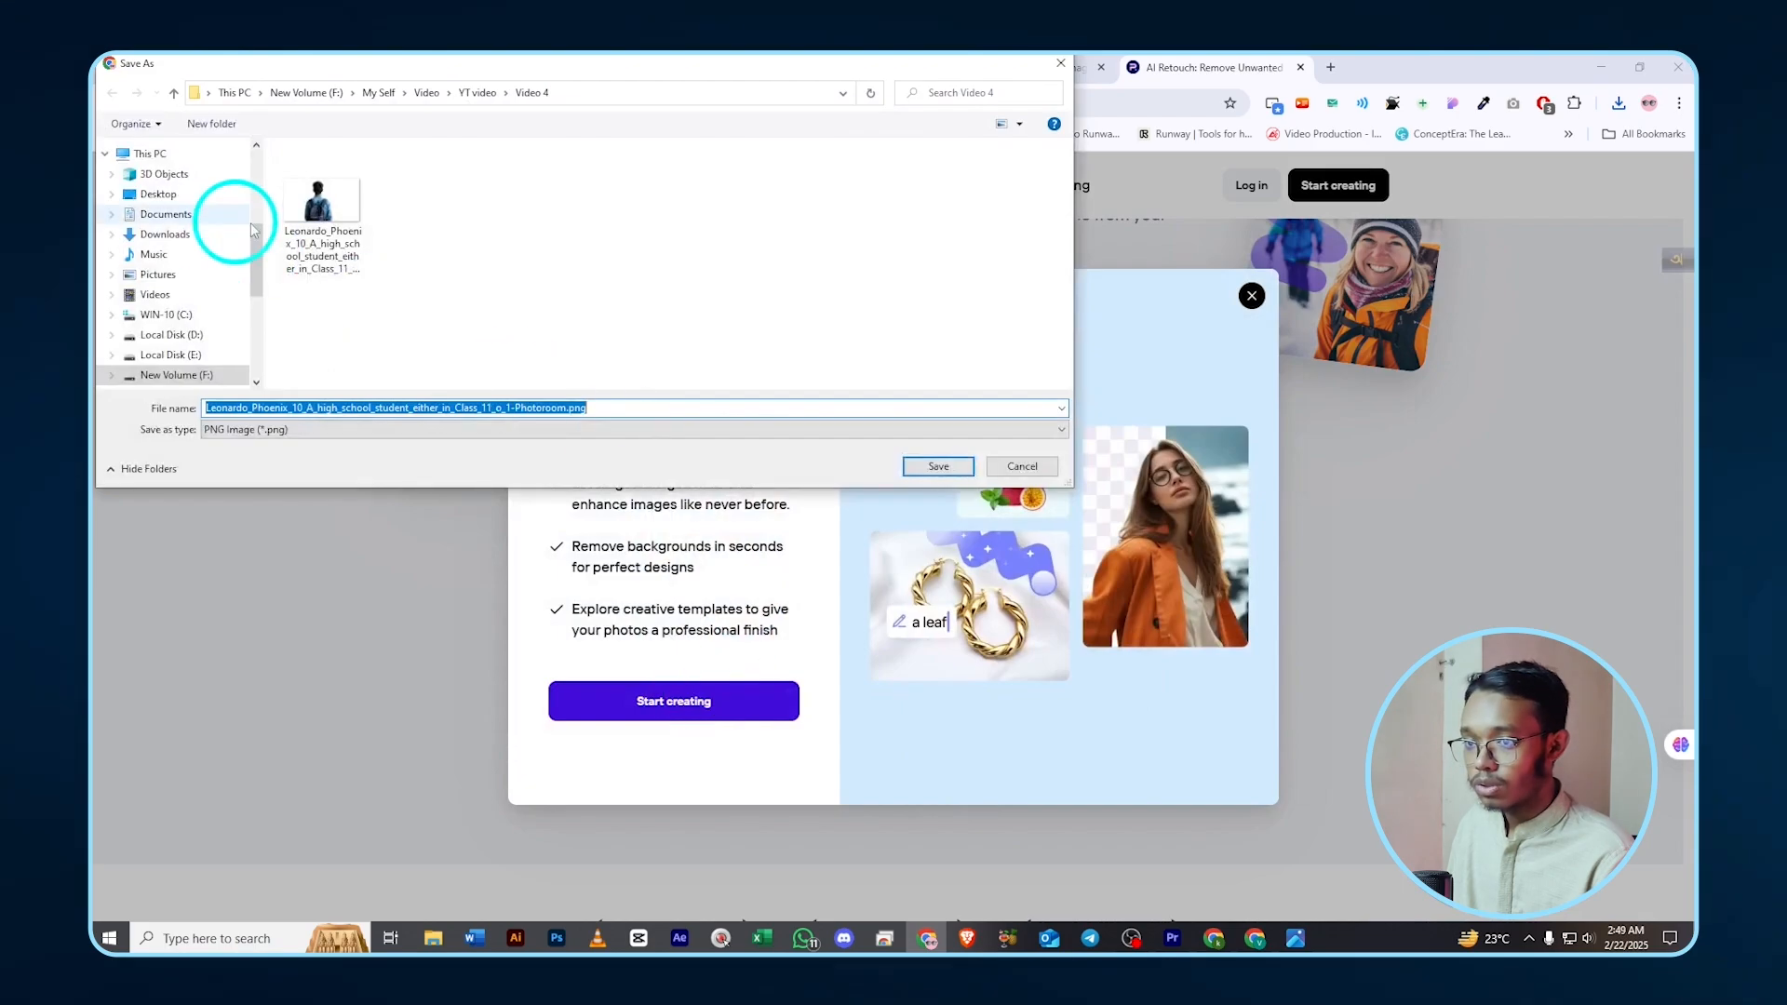
click(936, 466)
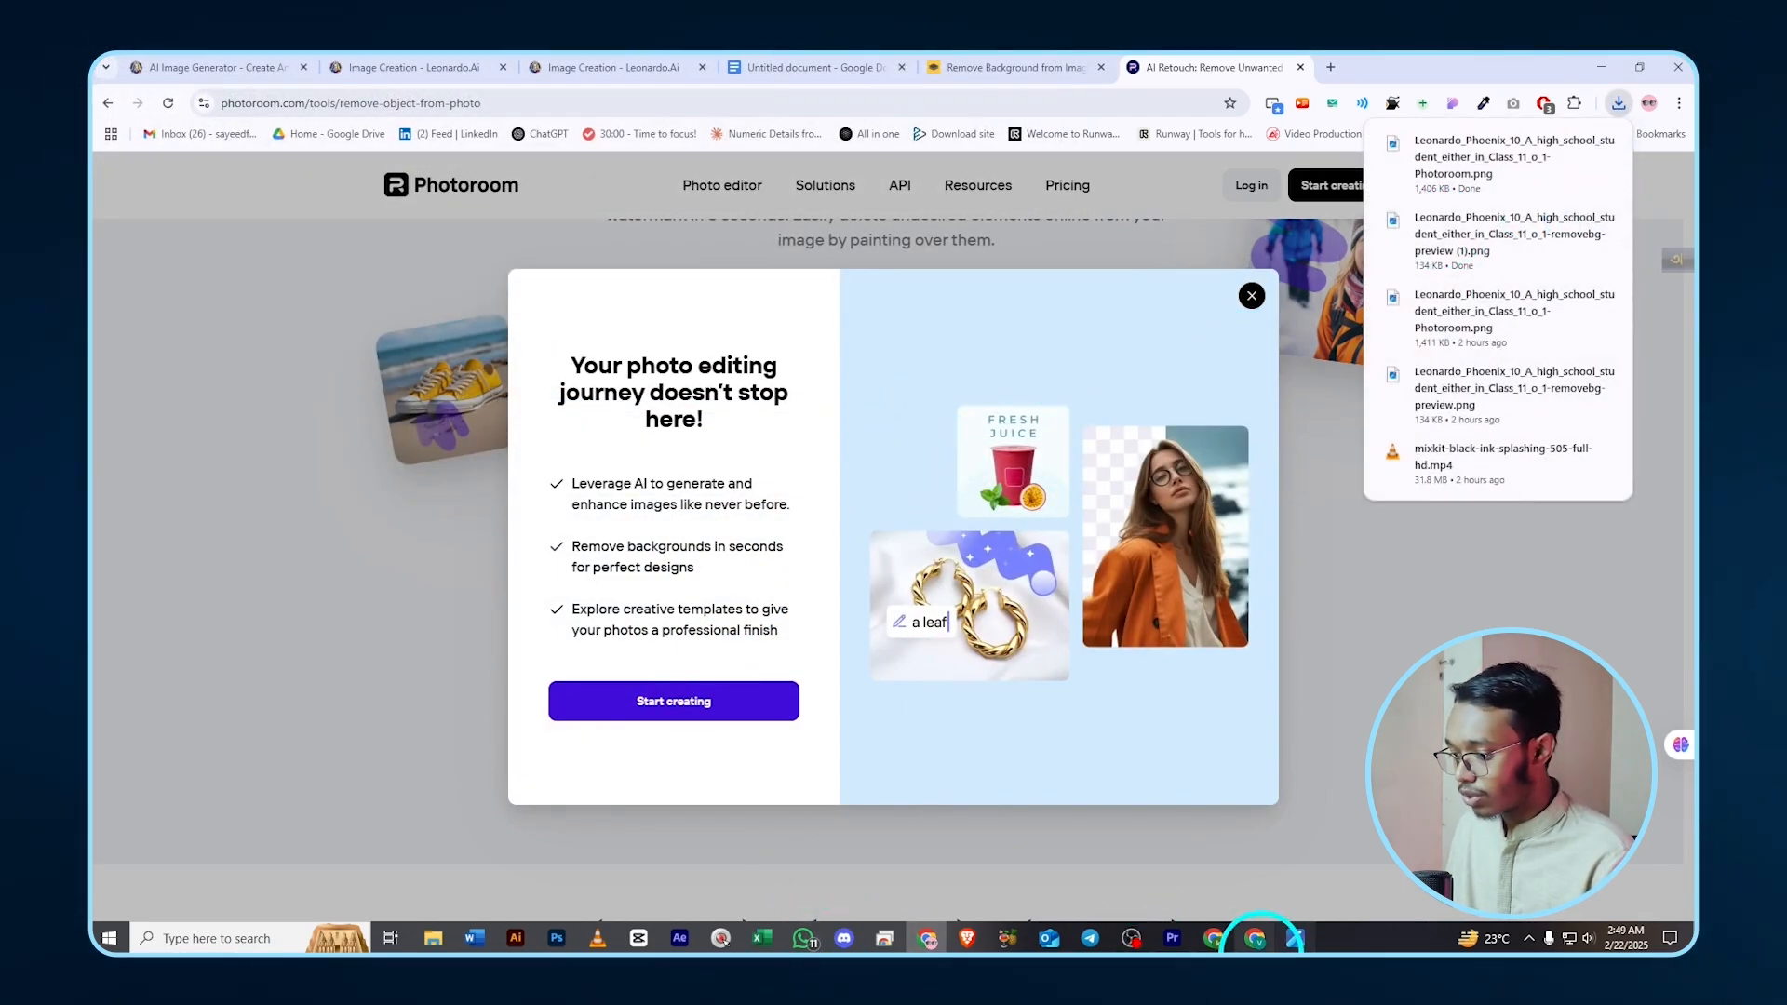
- Import the three Leonardo_Phoenix images and place the empty background above the Raw clip
click(1173, 939)
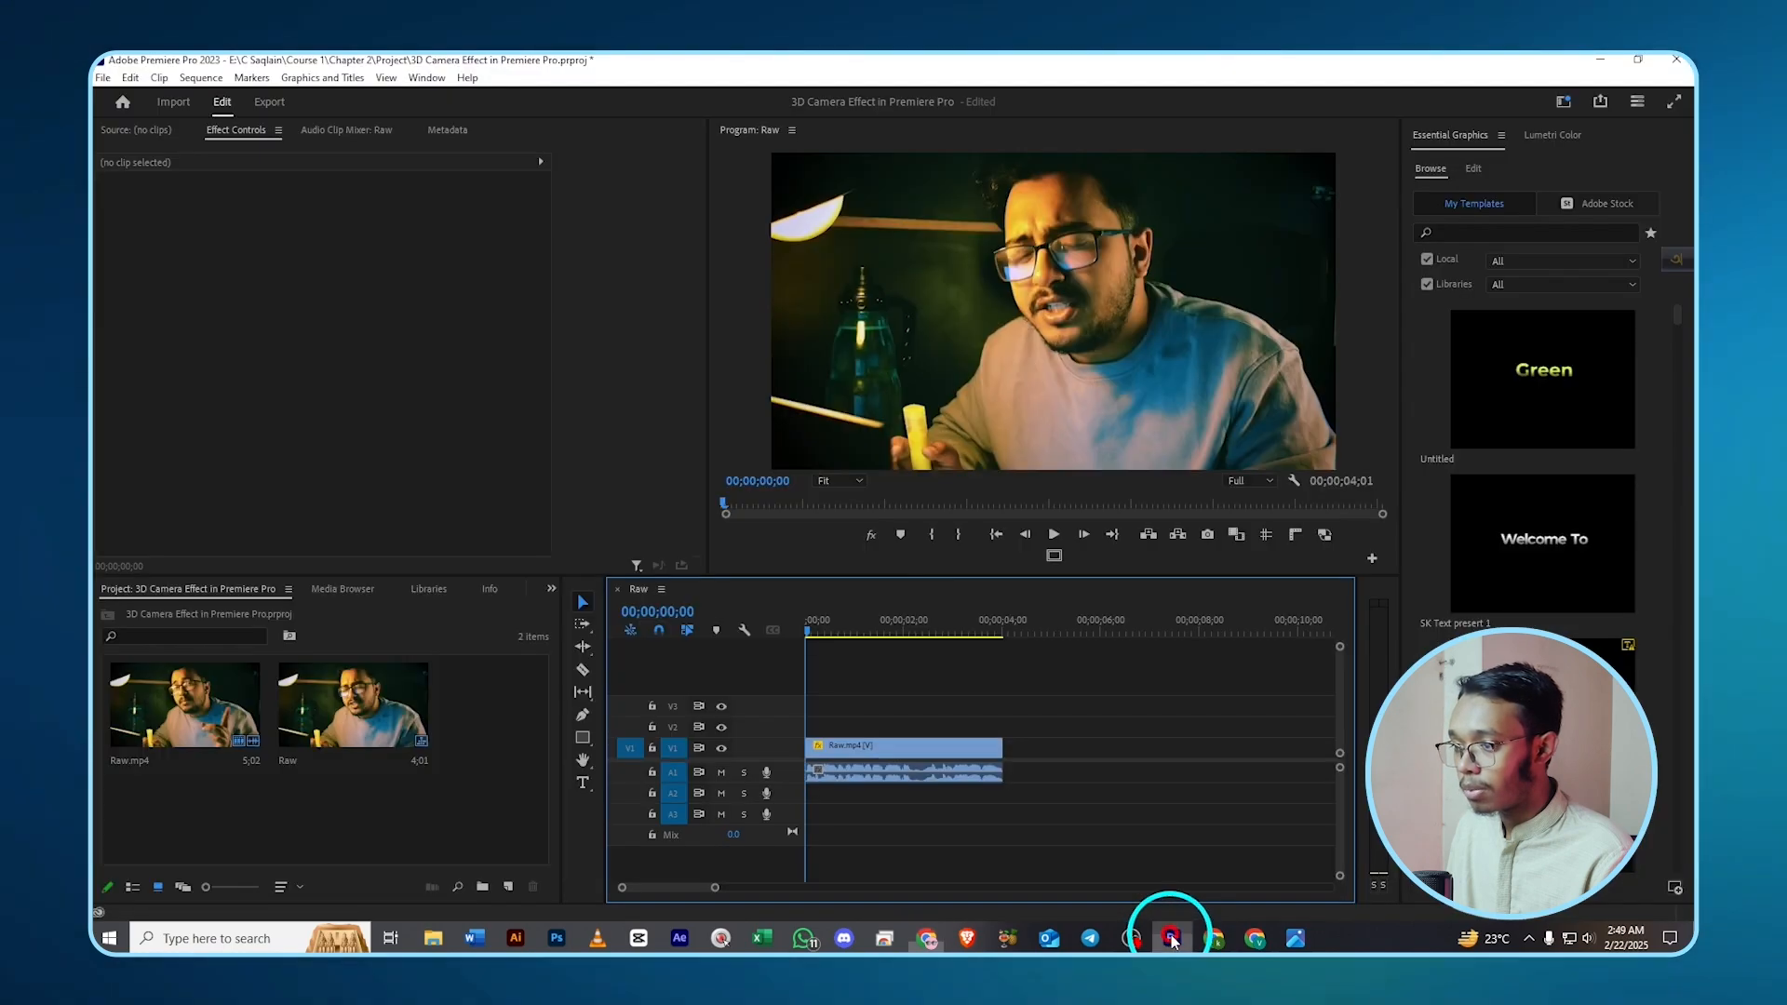
double_click(493, 774)
click(383, 223)
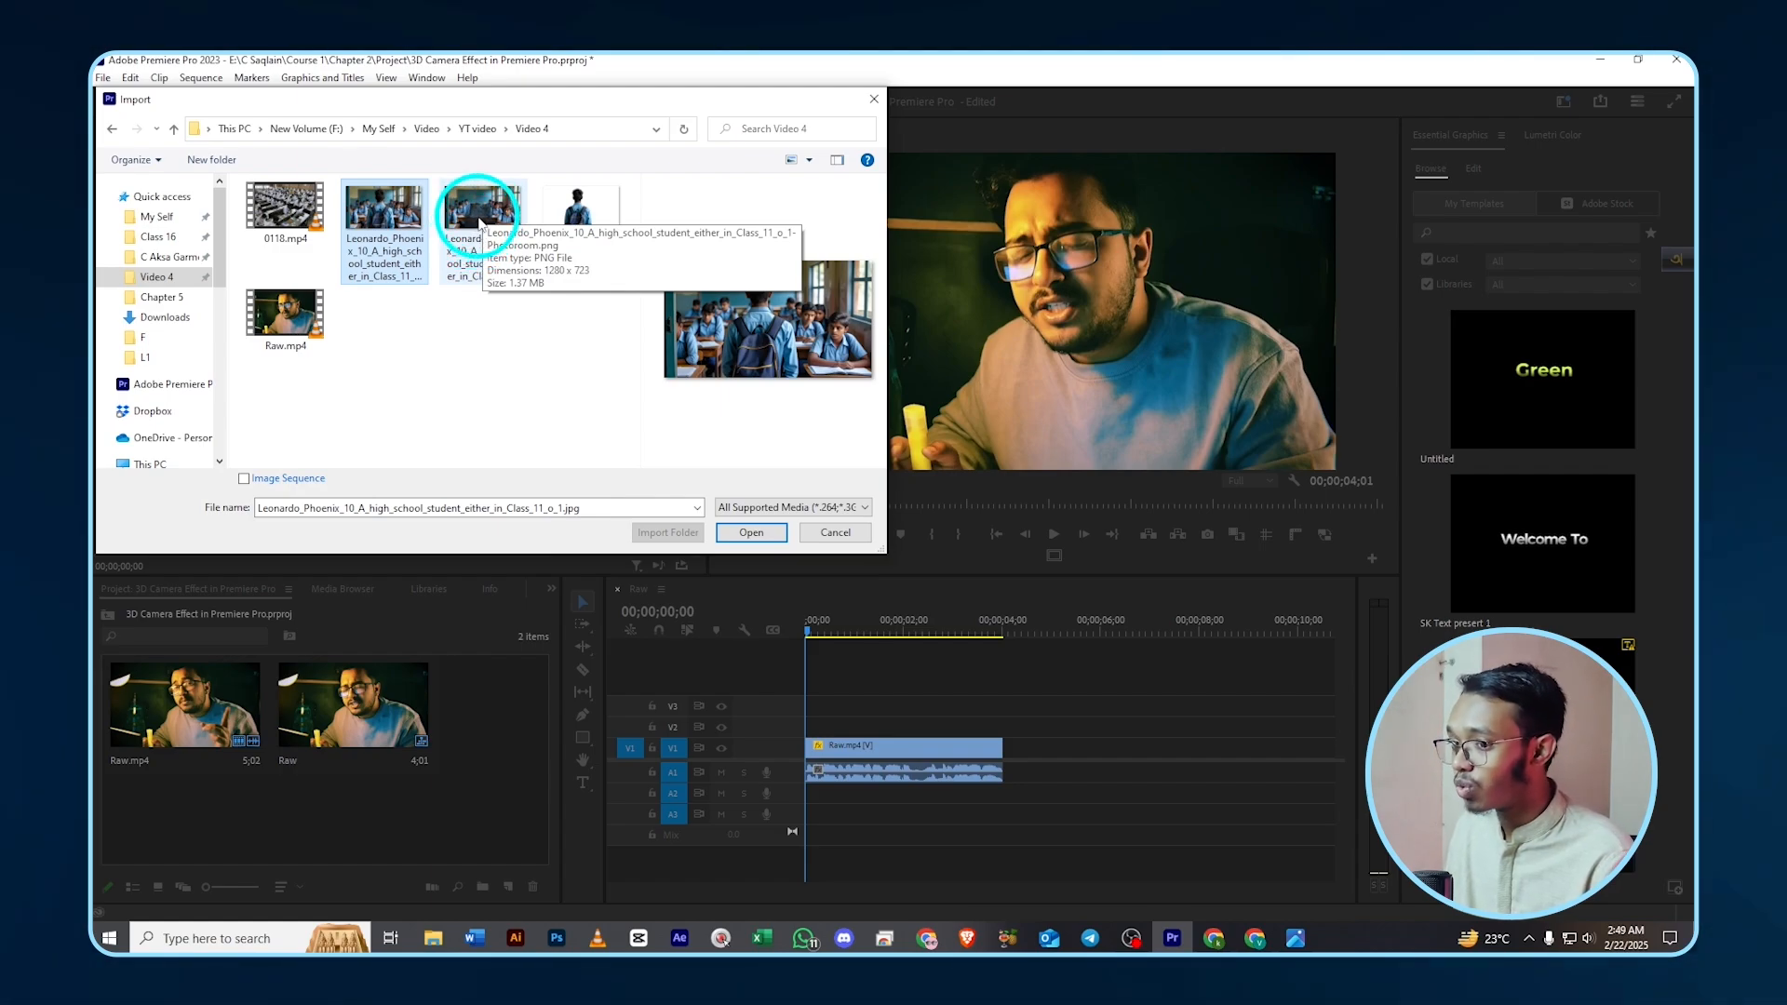
ctrl+click(481, 223)
ctrl+click(582, 221)
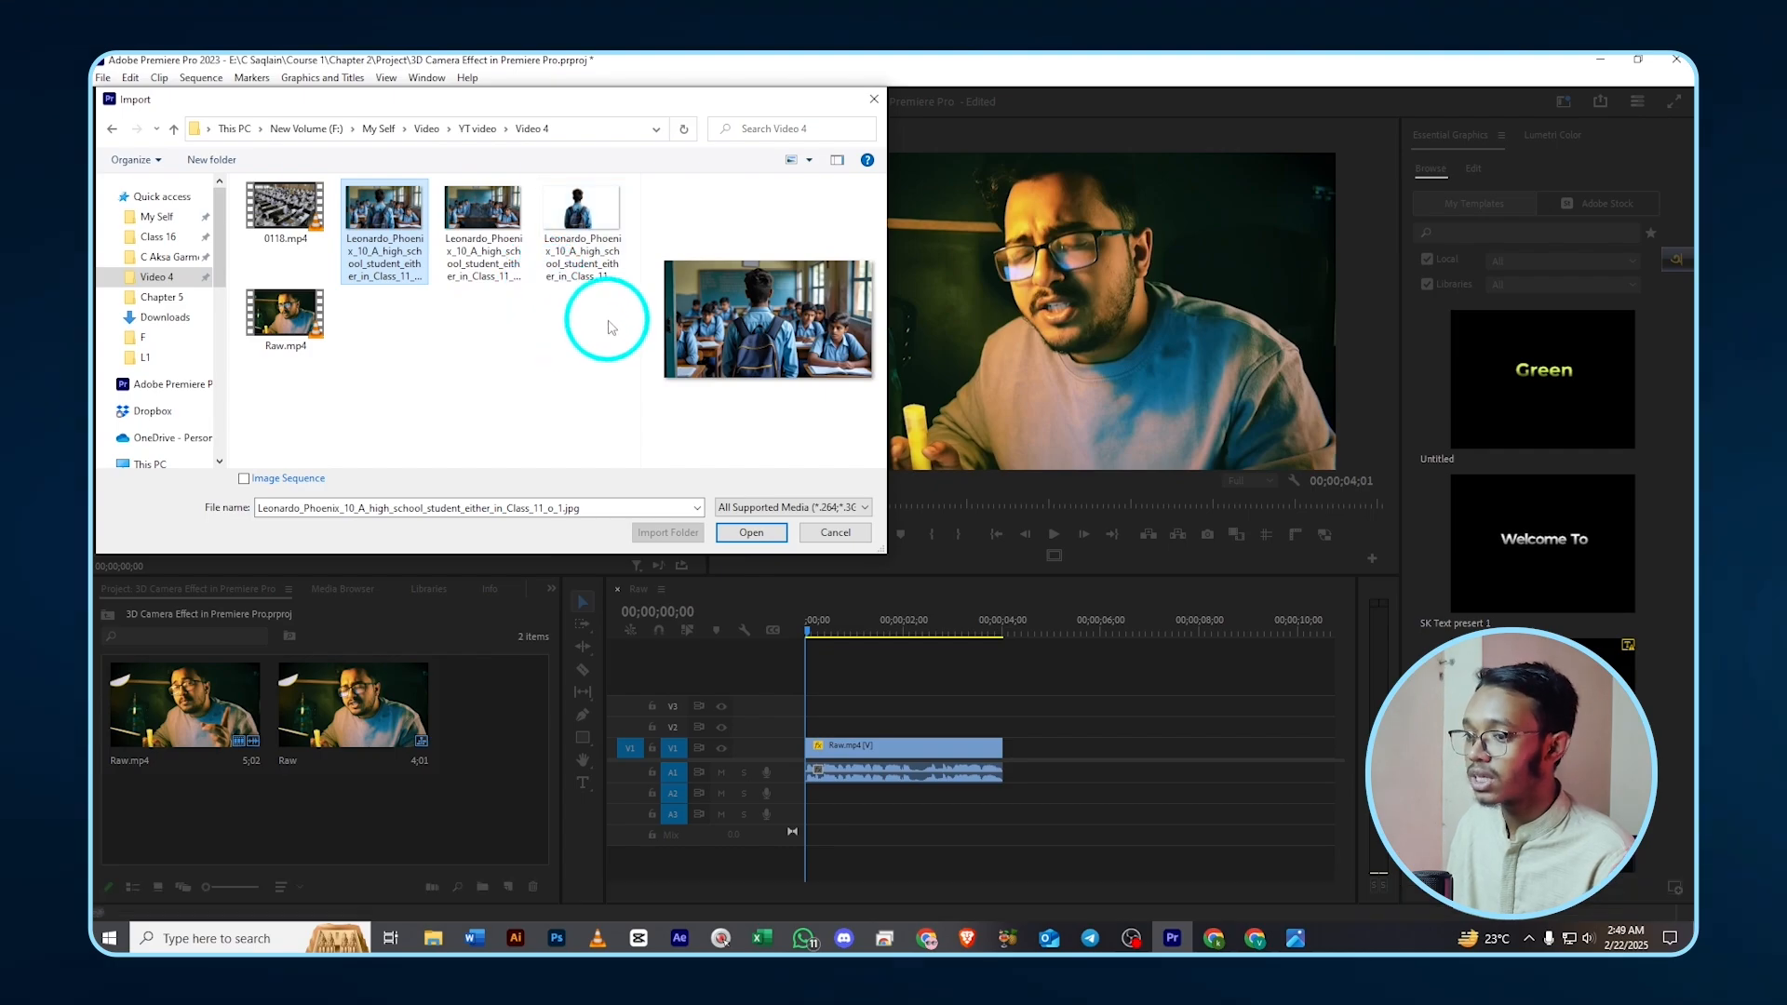
drag(608, 320, 419, 198)
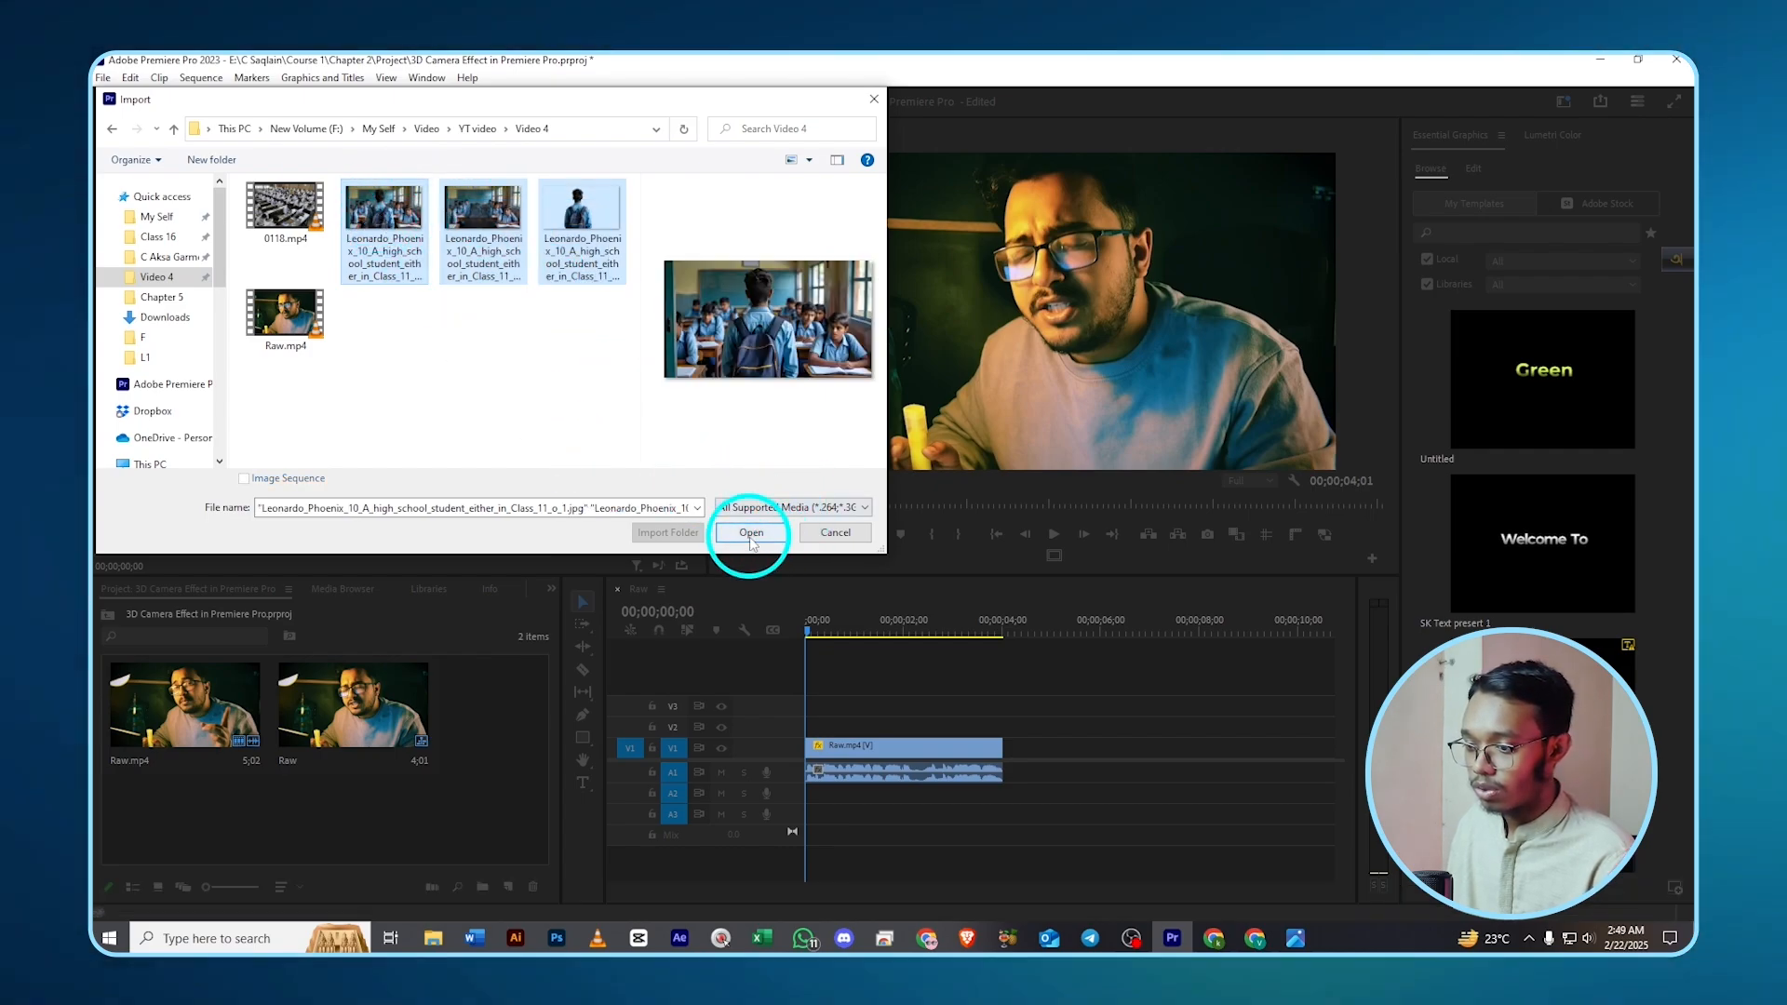
click(751, 533)
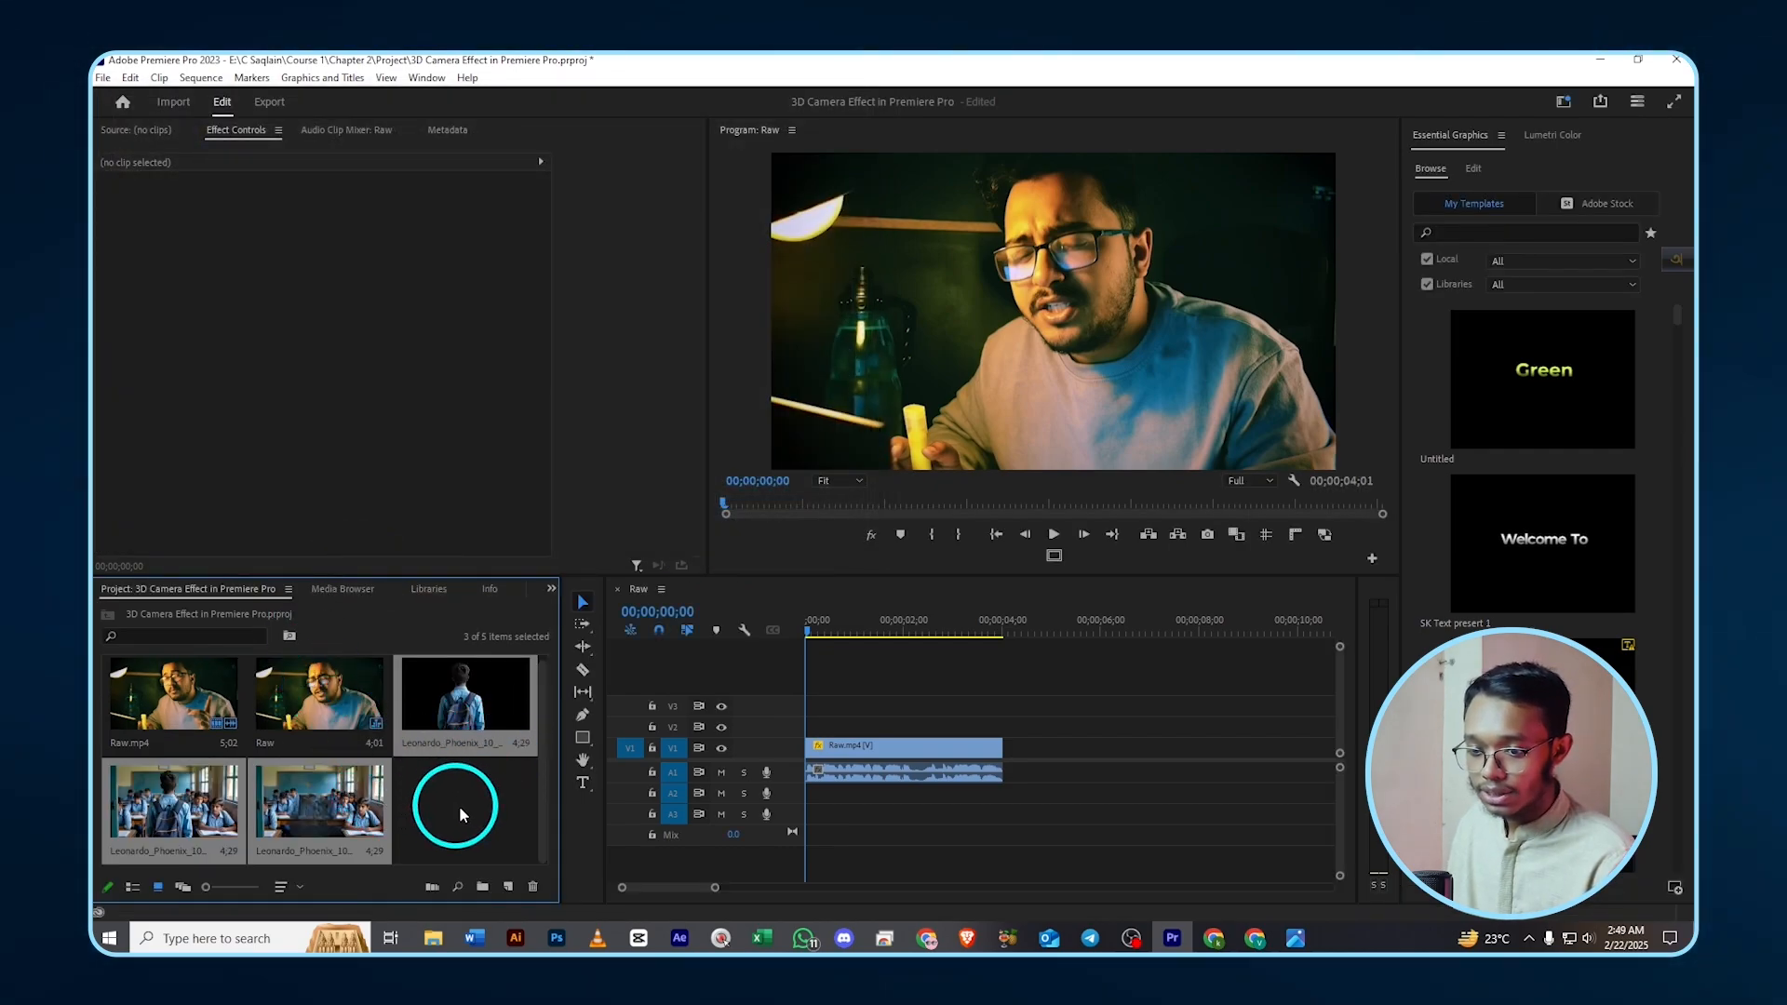
click(460, 806)
drag(318, 802, 866, 738)
- Scale the background to fill the frame, then add the cutout on V3 at scale 288
click(878, 724)
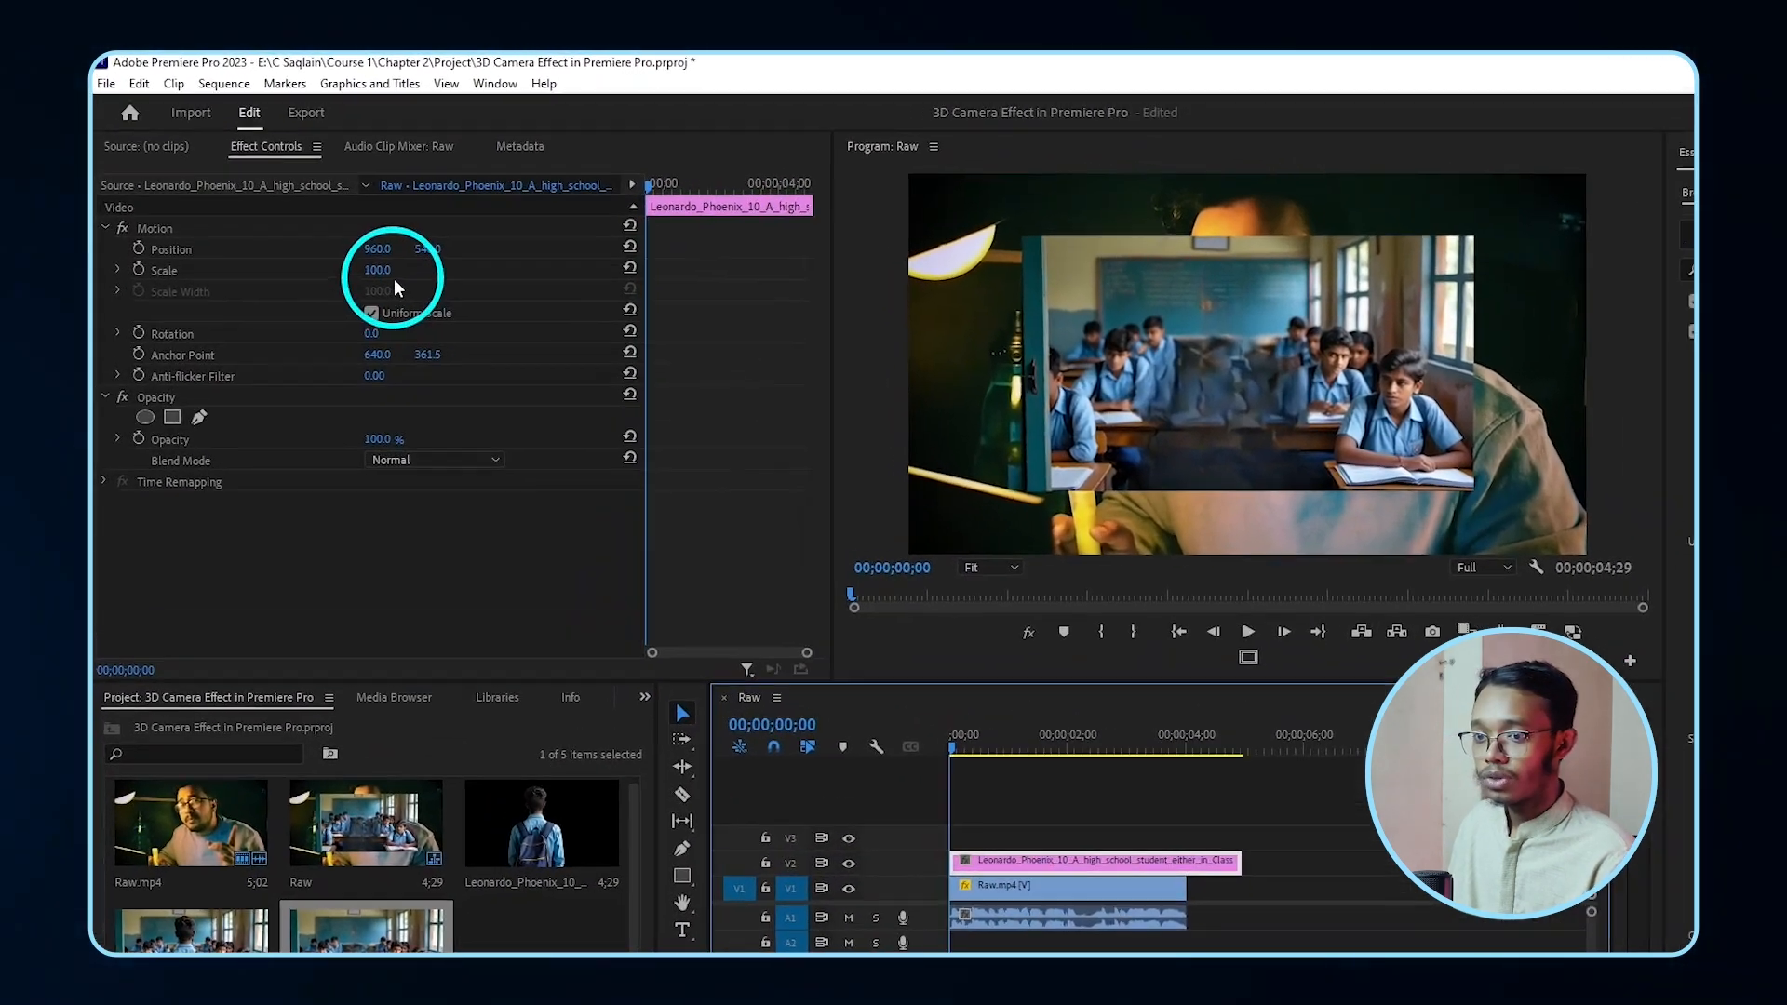
drag(394, 281, 436, 295)
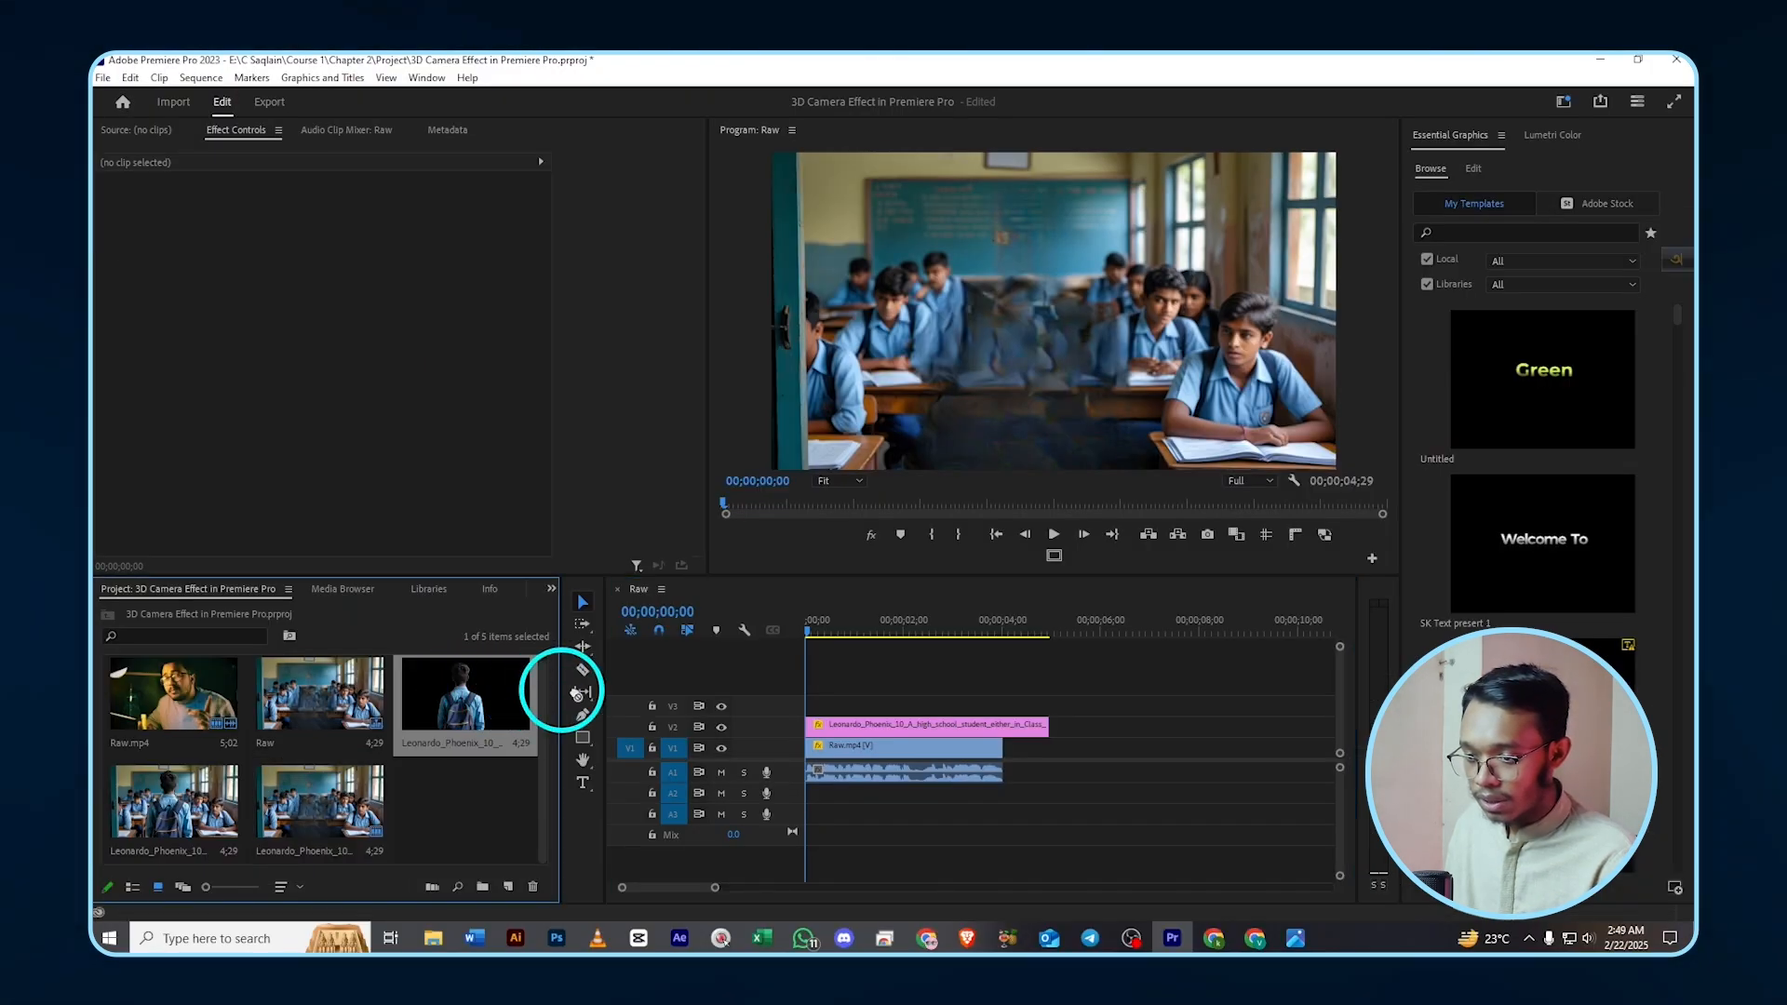
drag(578, 694, 752, 702)
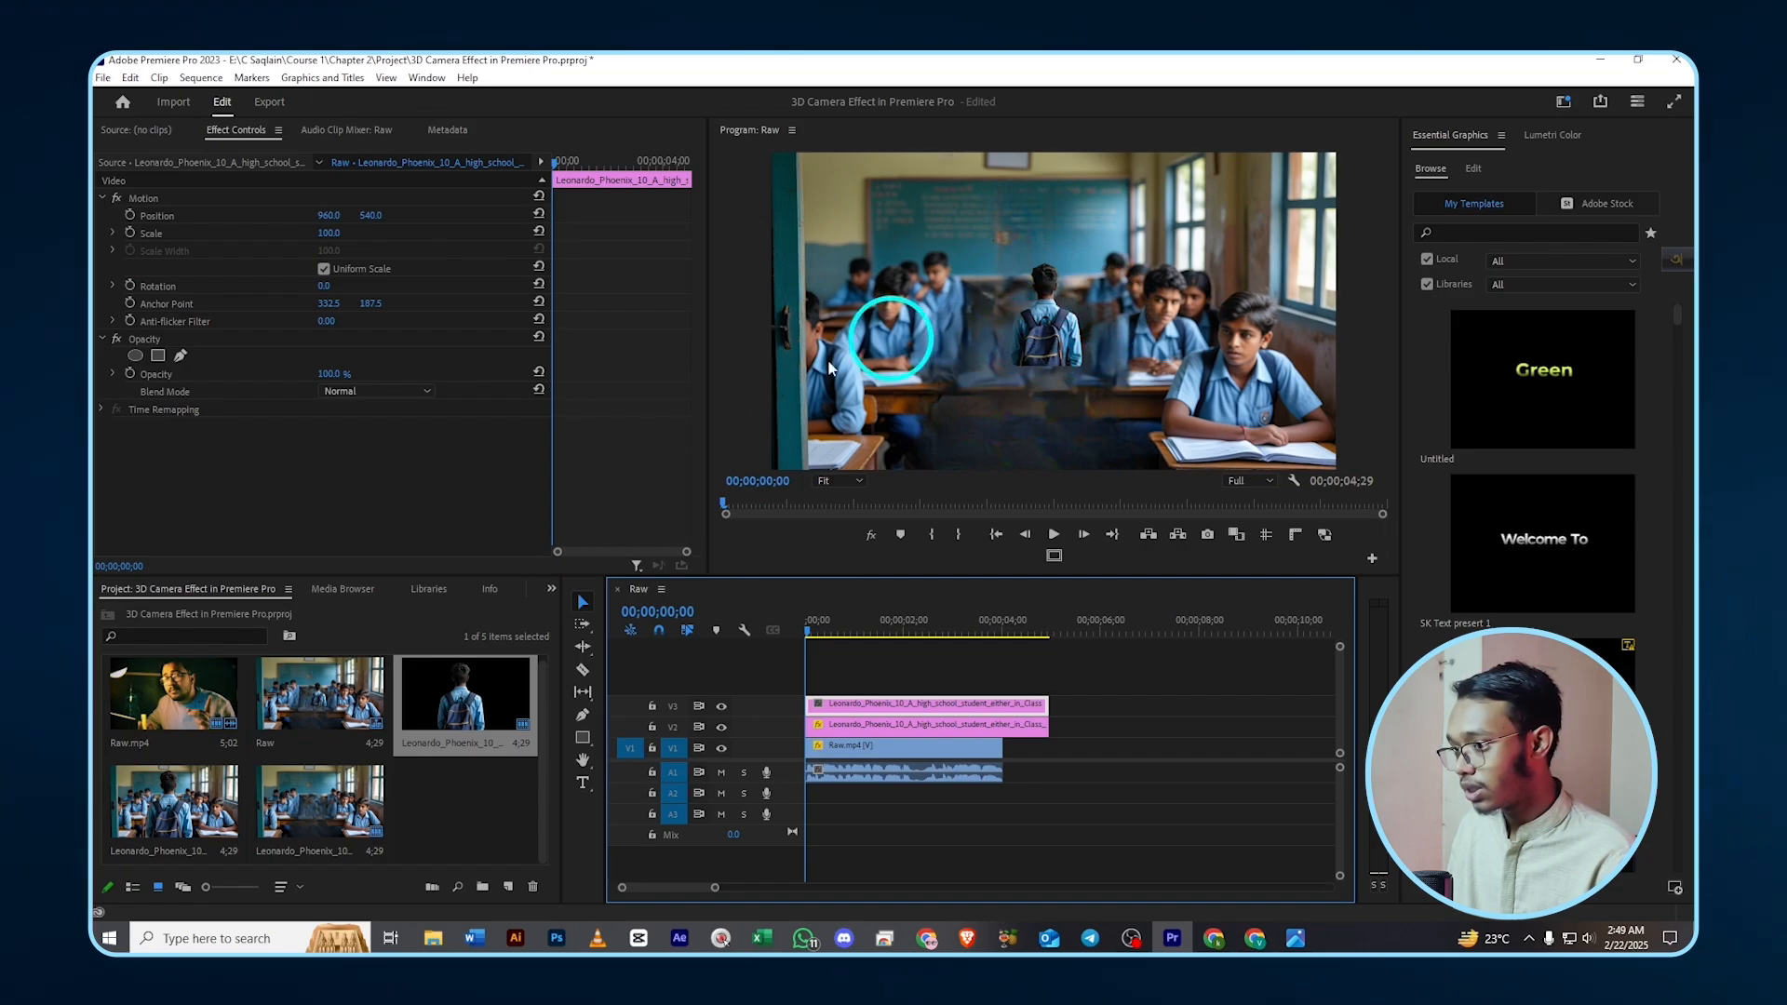
drag(326, 238, 478, 244)
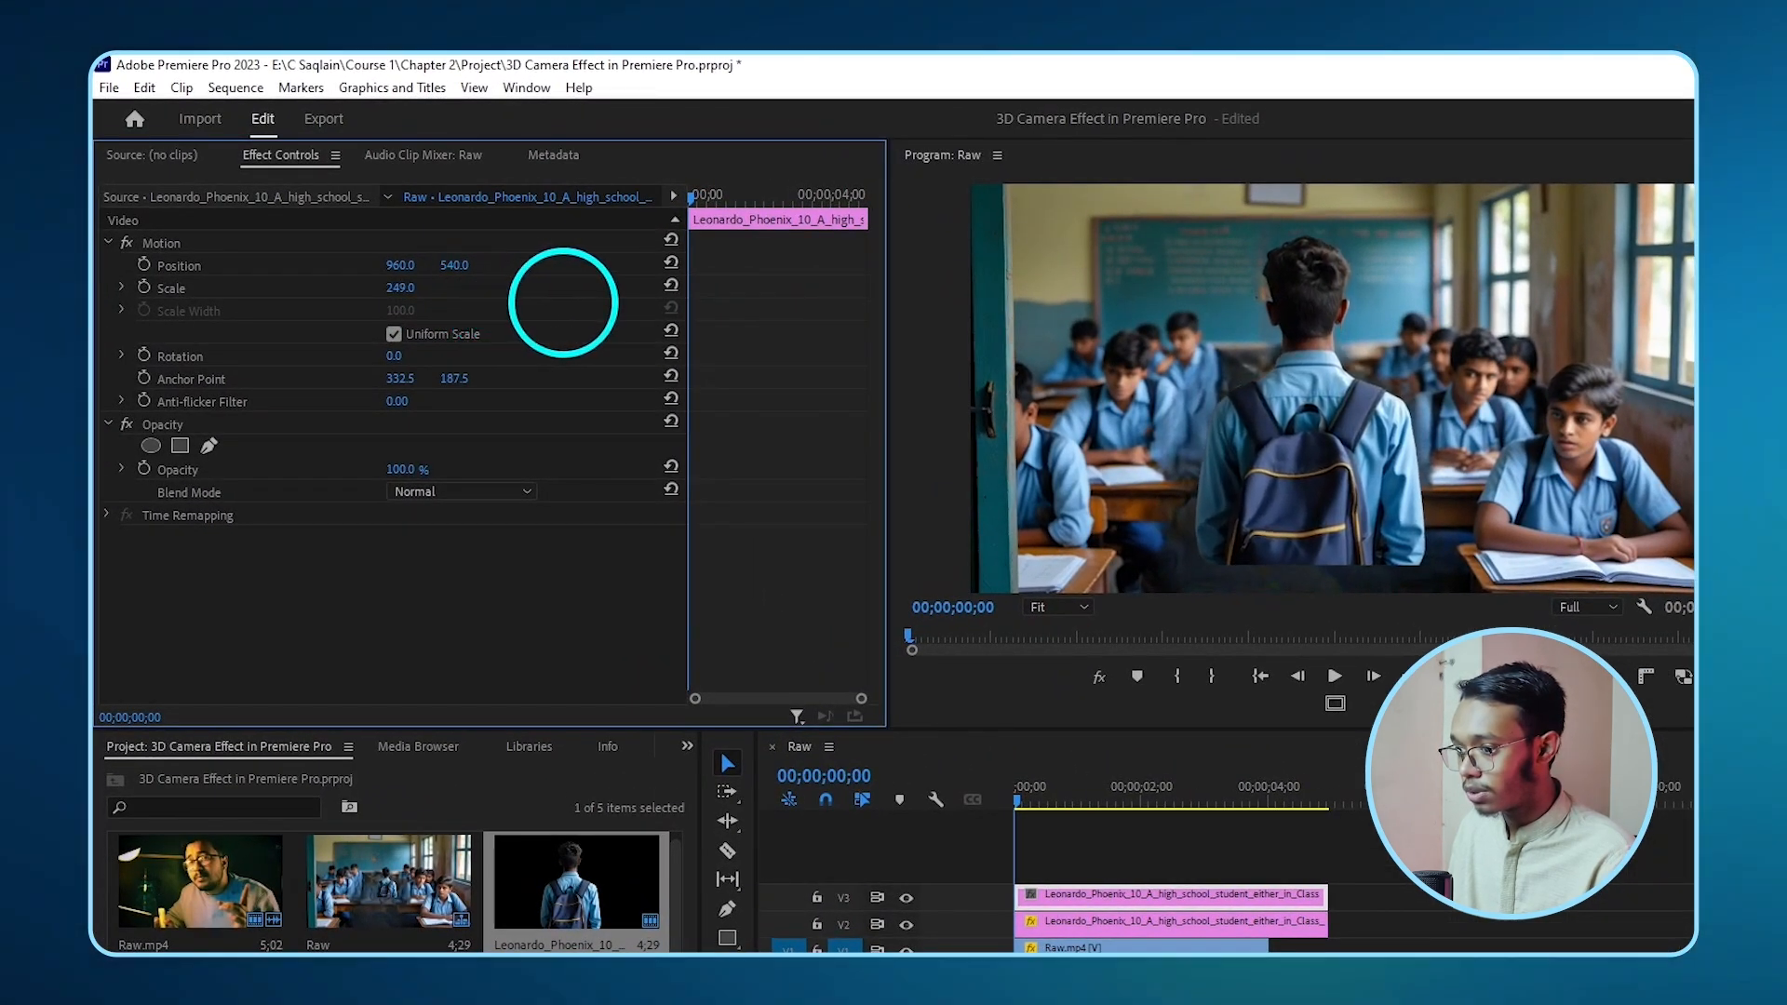
drag(593, 303, 601, 303)
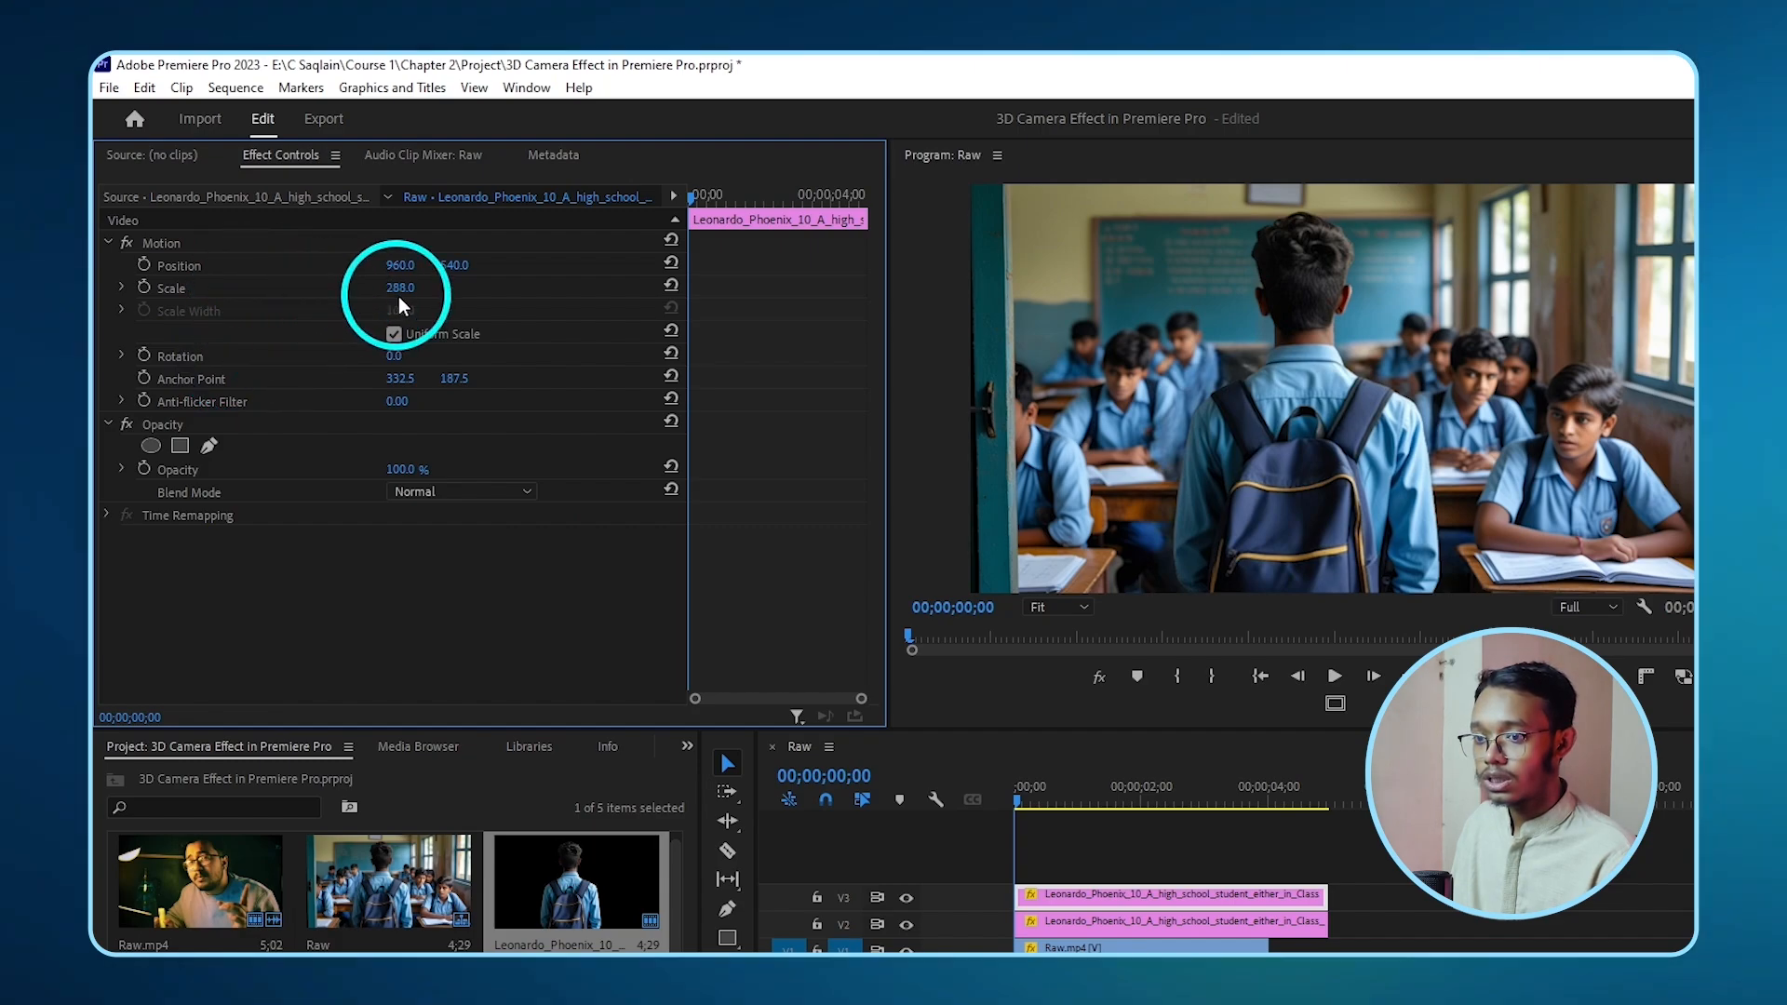
drag(399, 288, 425, 286)
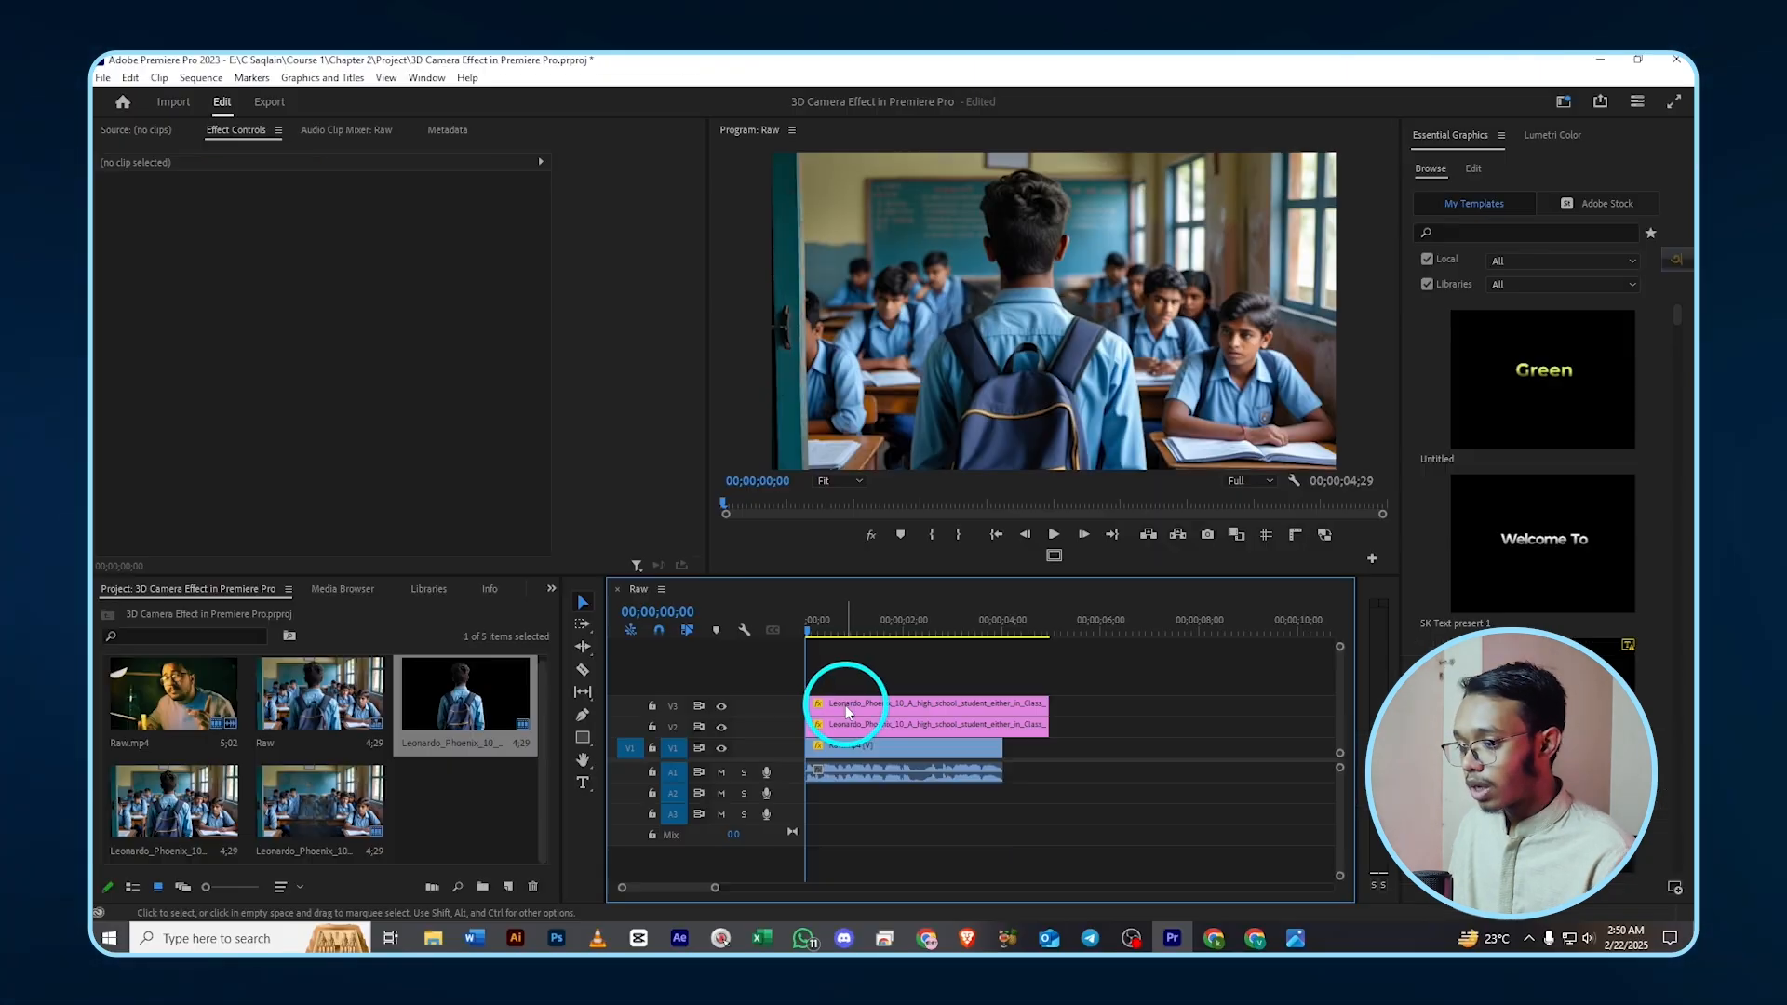
- Compare the V3 cutout against the background and set its scale to 331 to align the boy
click(721, 707)
click(723, 707)
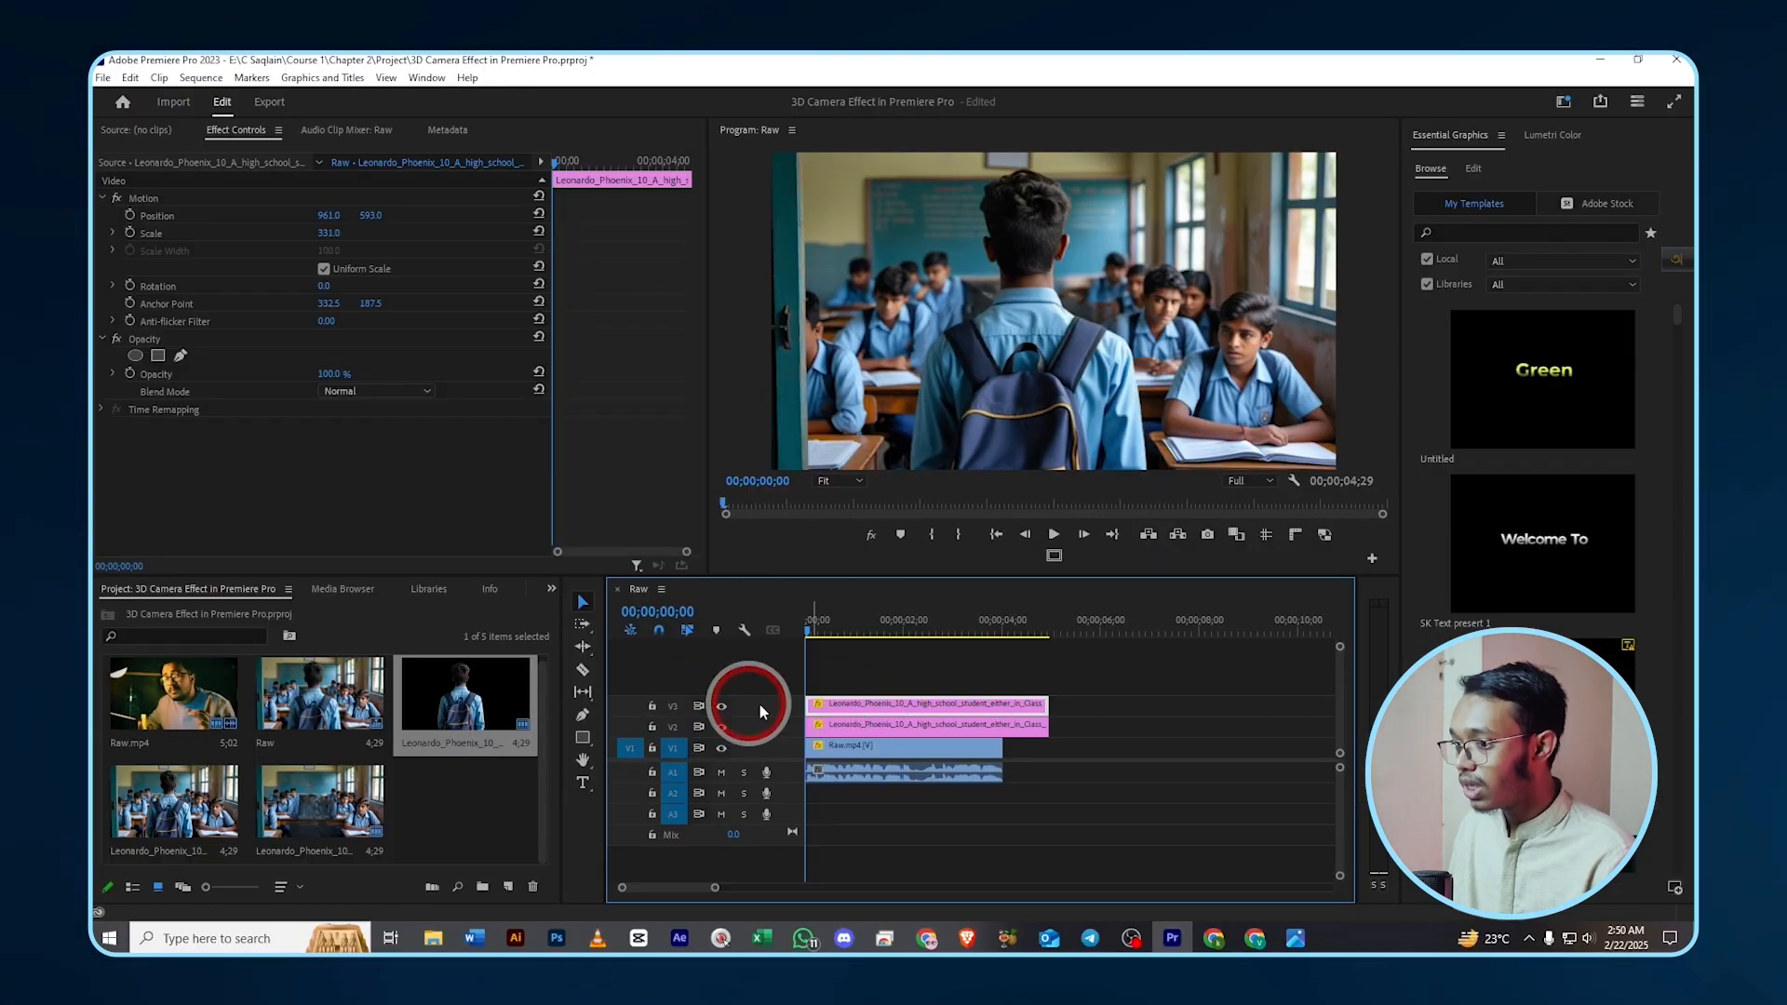
click(840, 708)
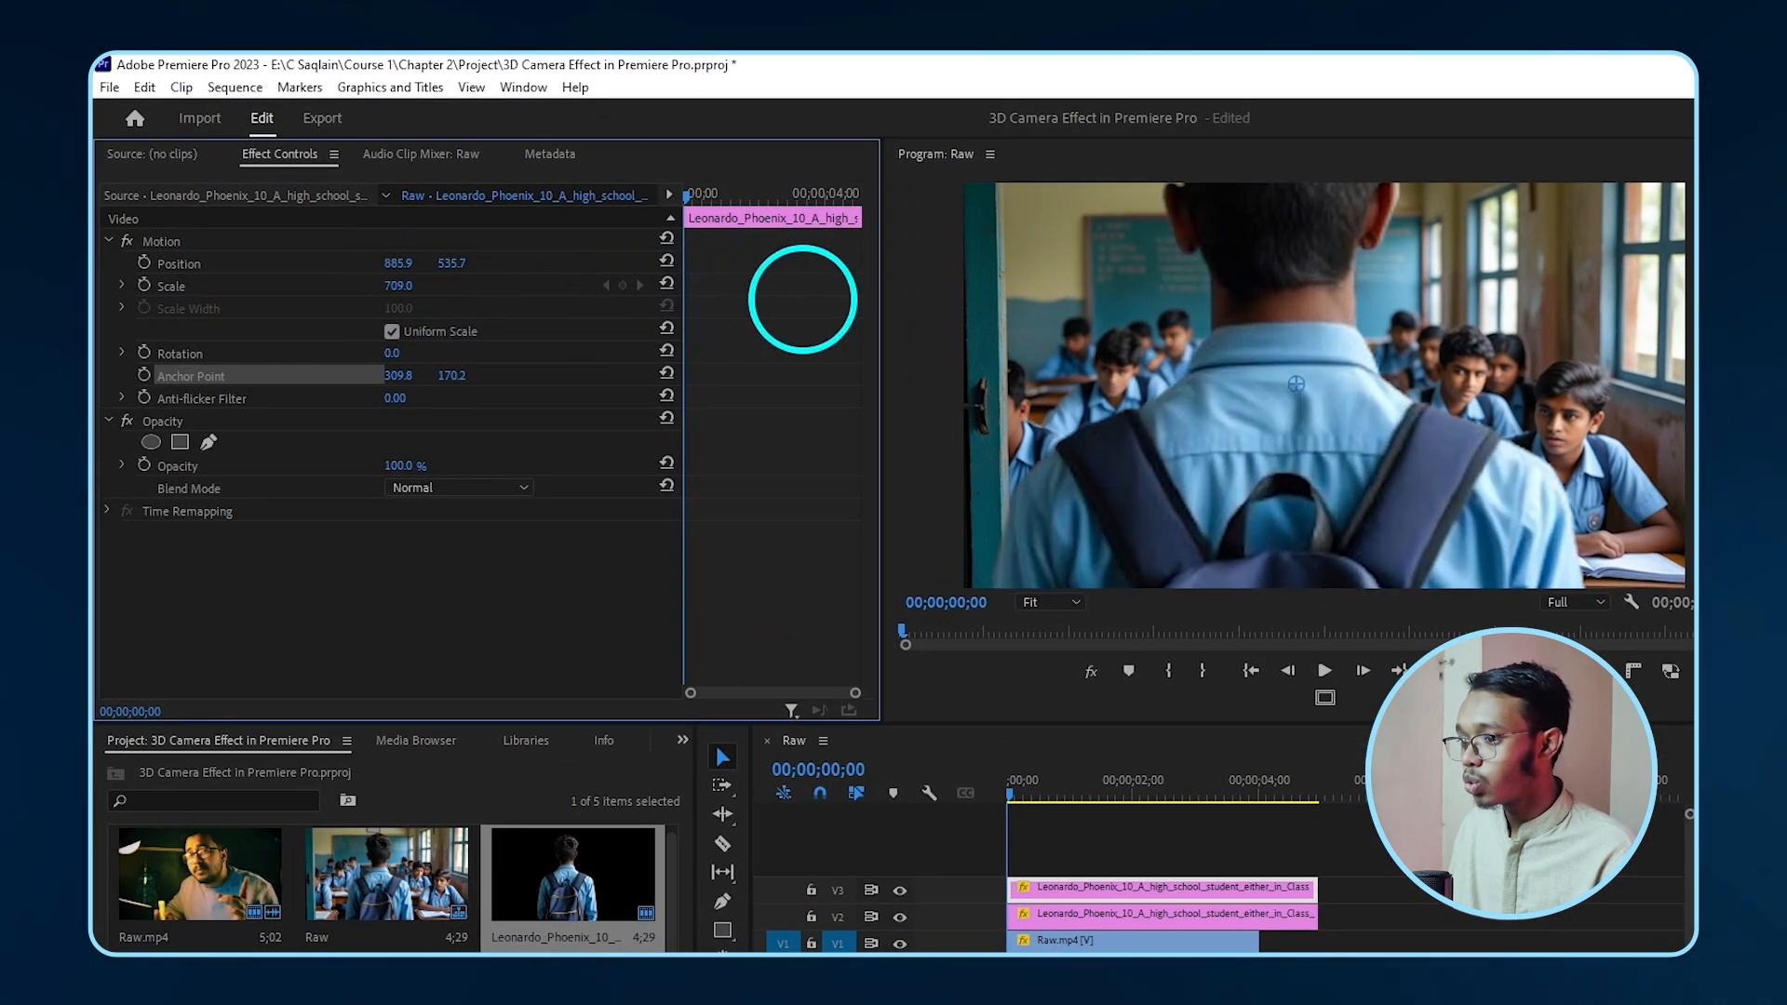
mouse_move(410, 287)
mouse_down()
mouse_move(562, 311)
mouse_move(414, 290)
mouse_up()
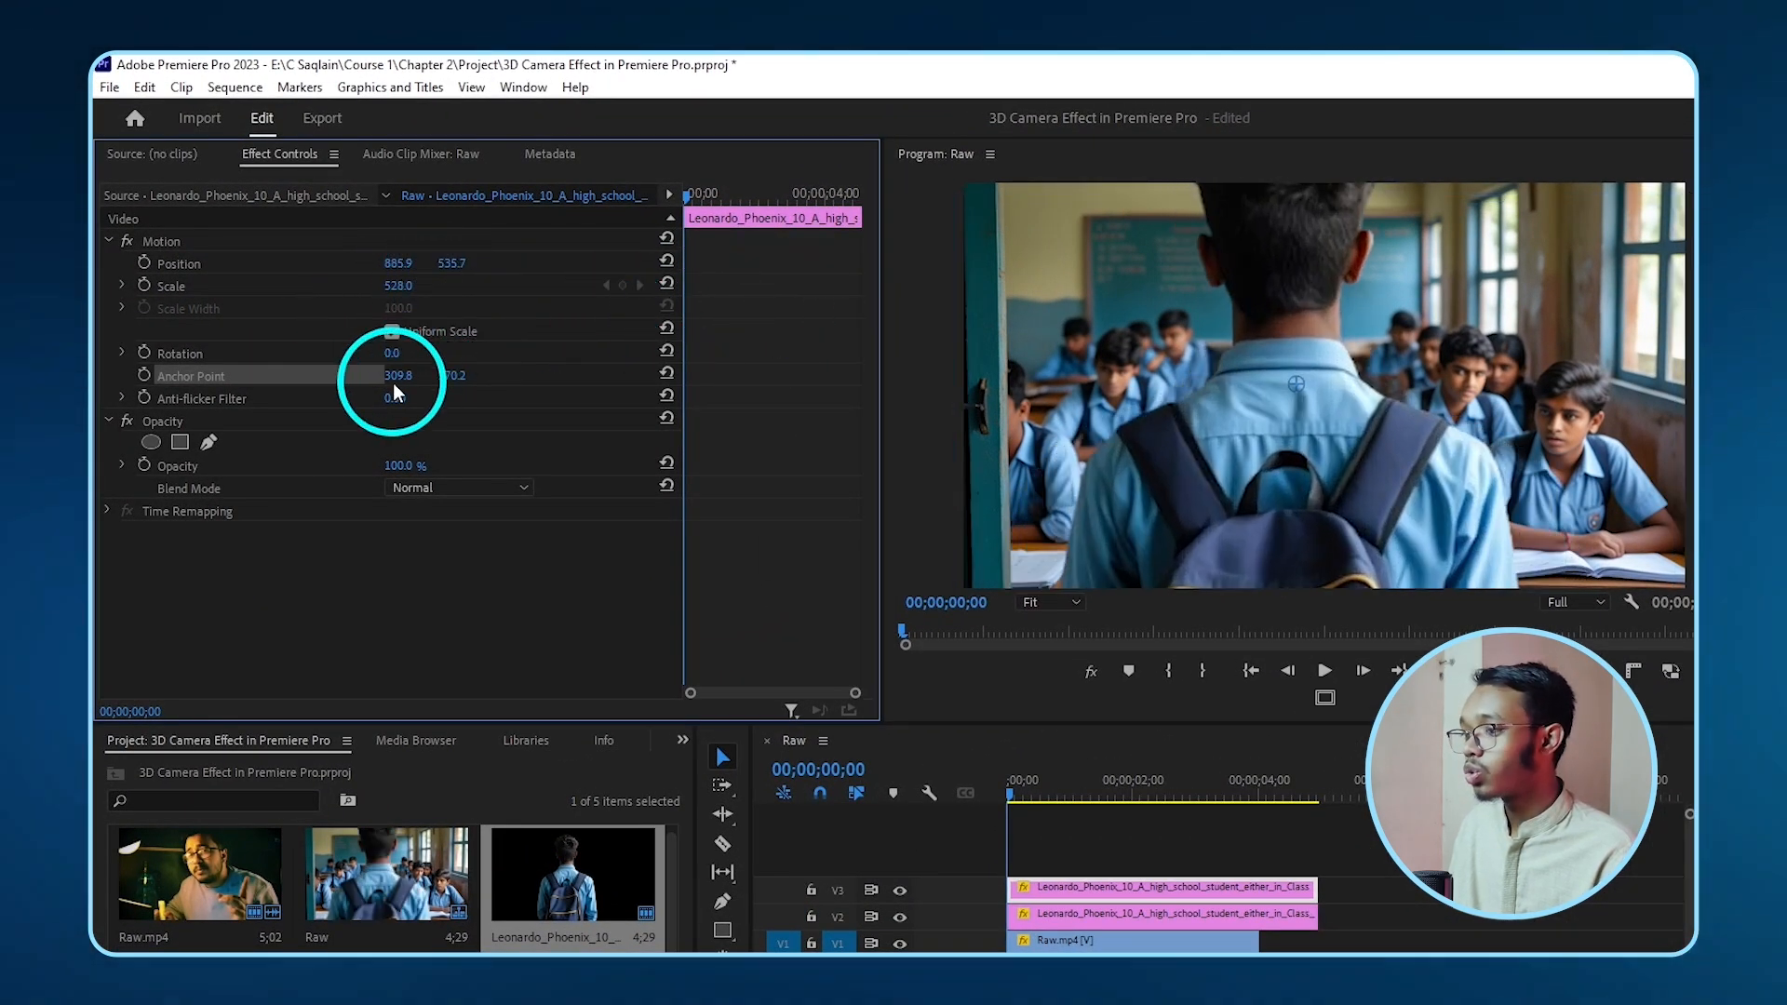
drag(394, 385, 782, 394)
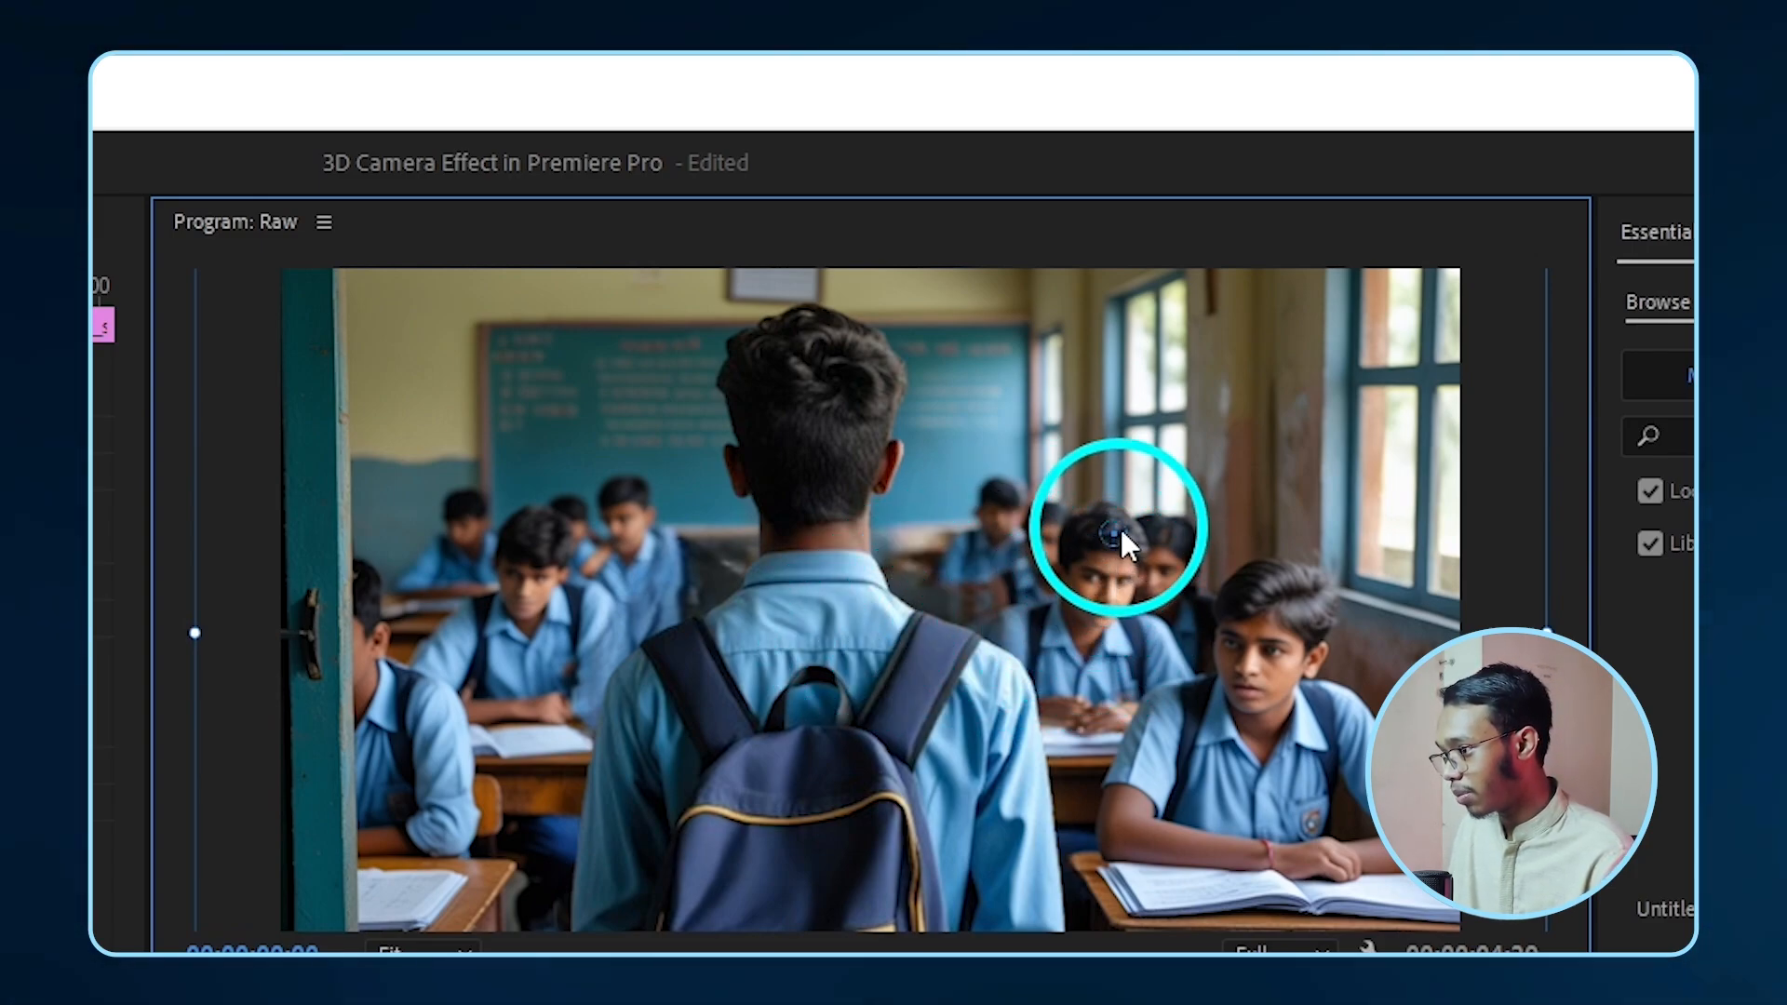
- Keyframe the cutout's Scale at the clip start and at 450 near the clip end
key(ctrl+z)
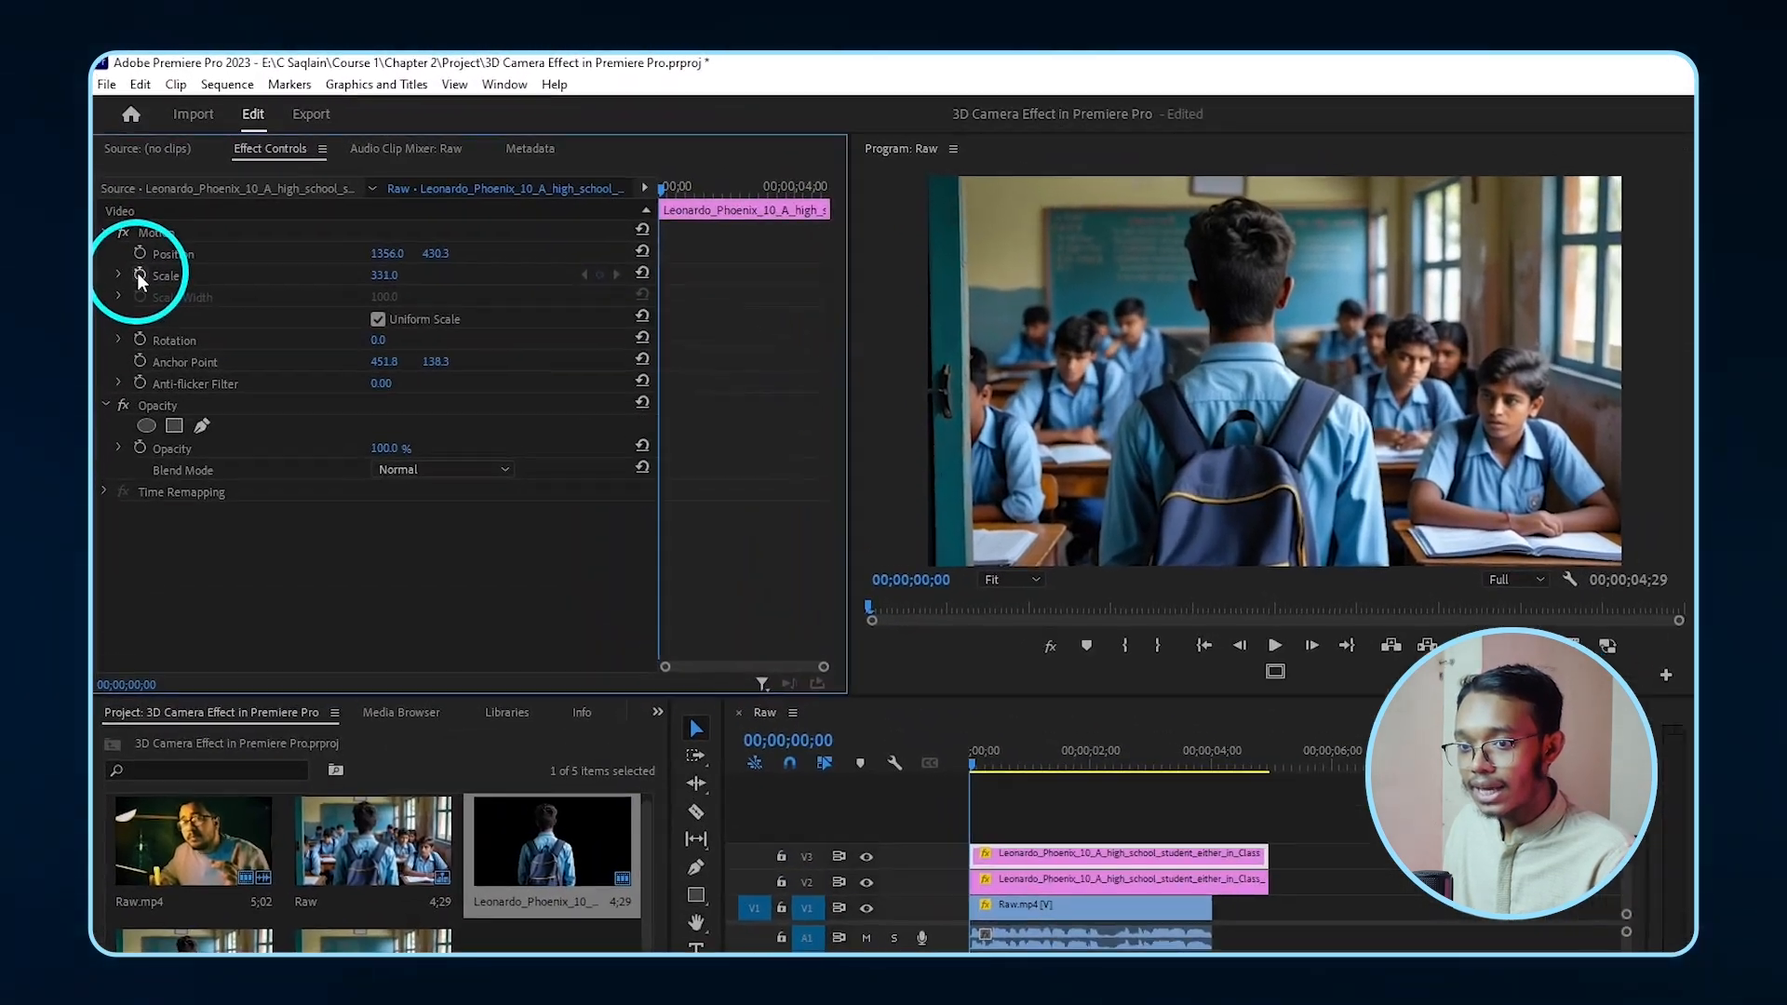
click(139, 276)
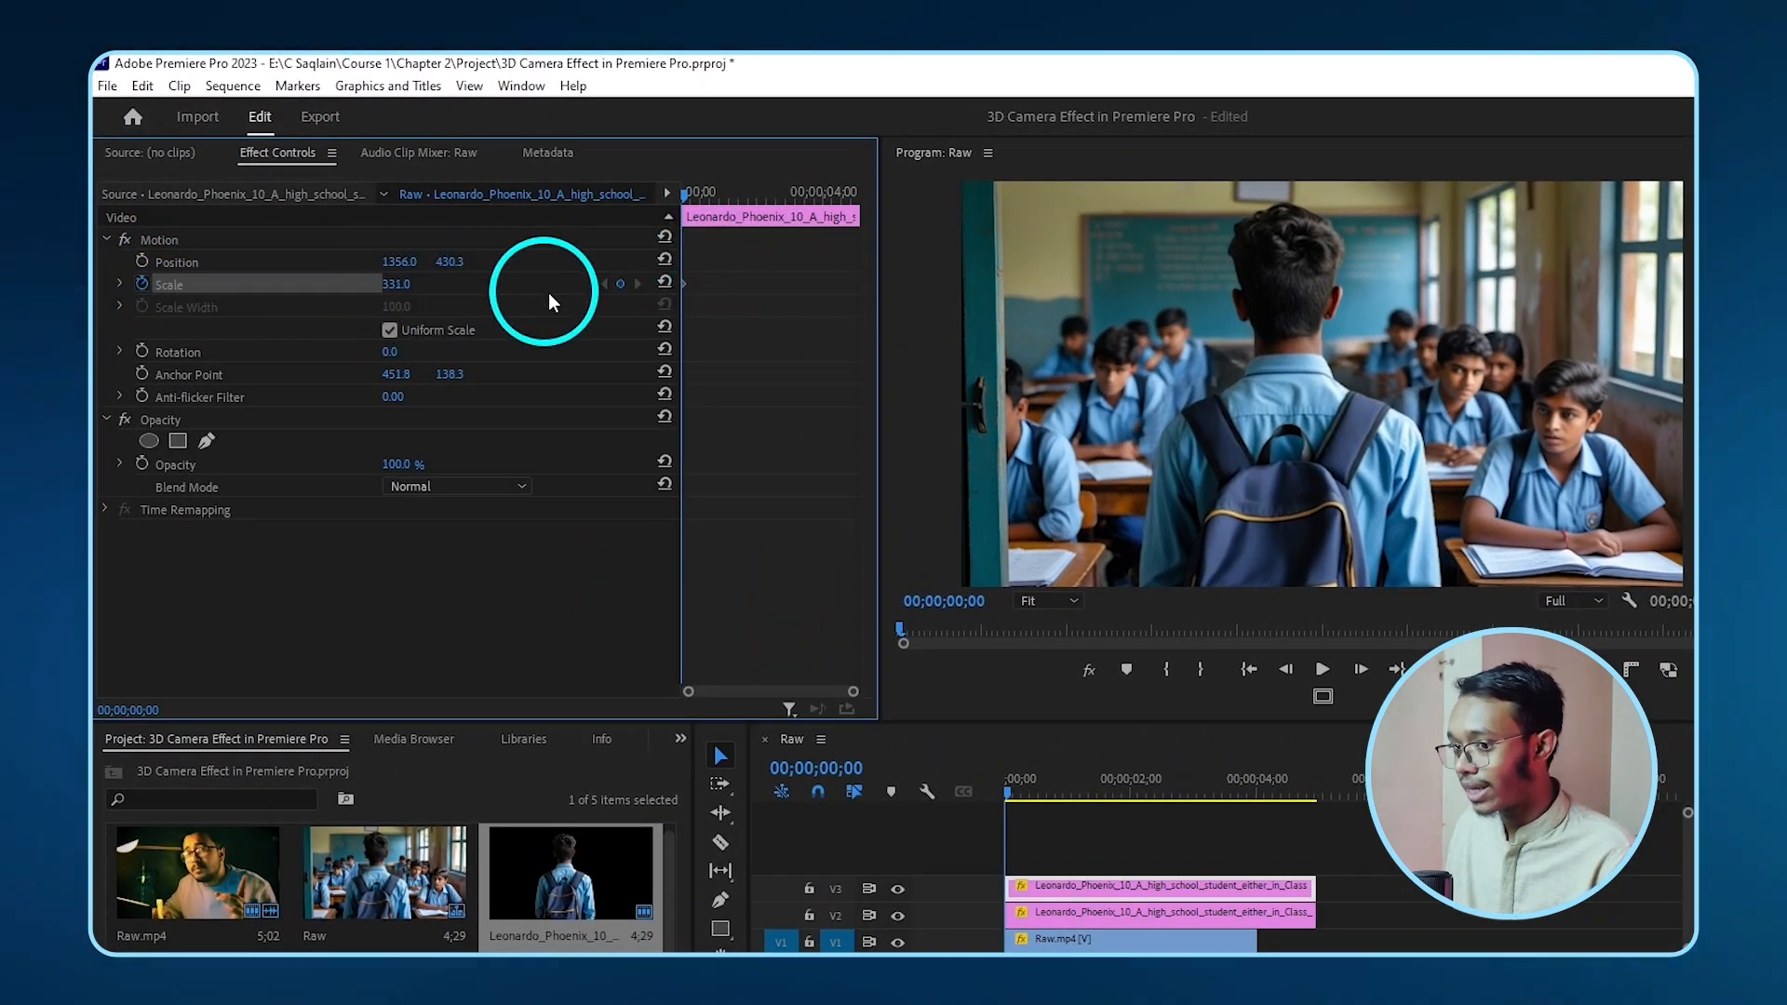
drag(686, 194, 1313, 836)
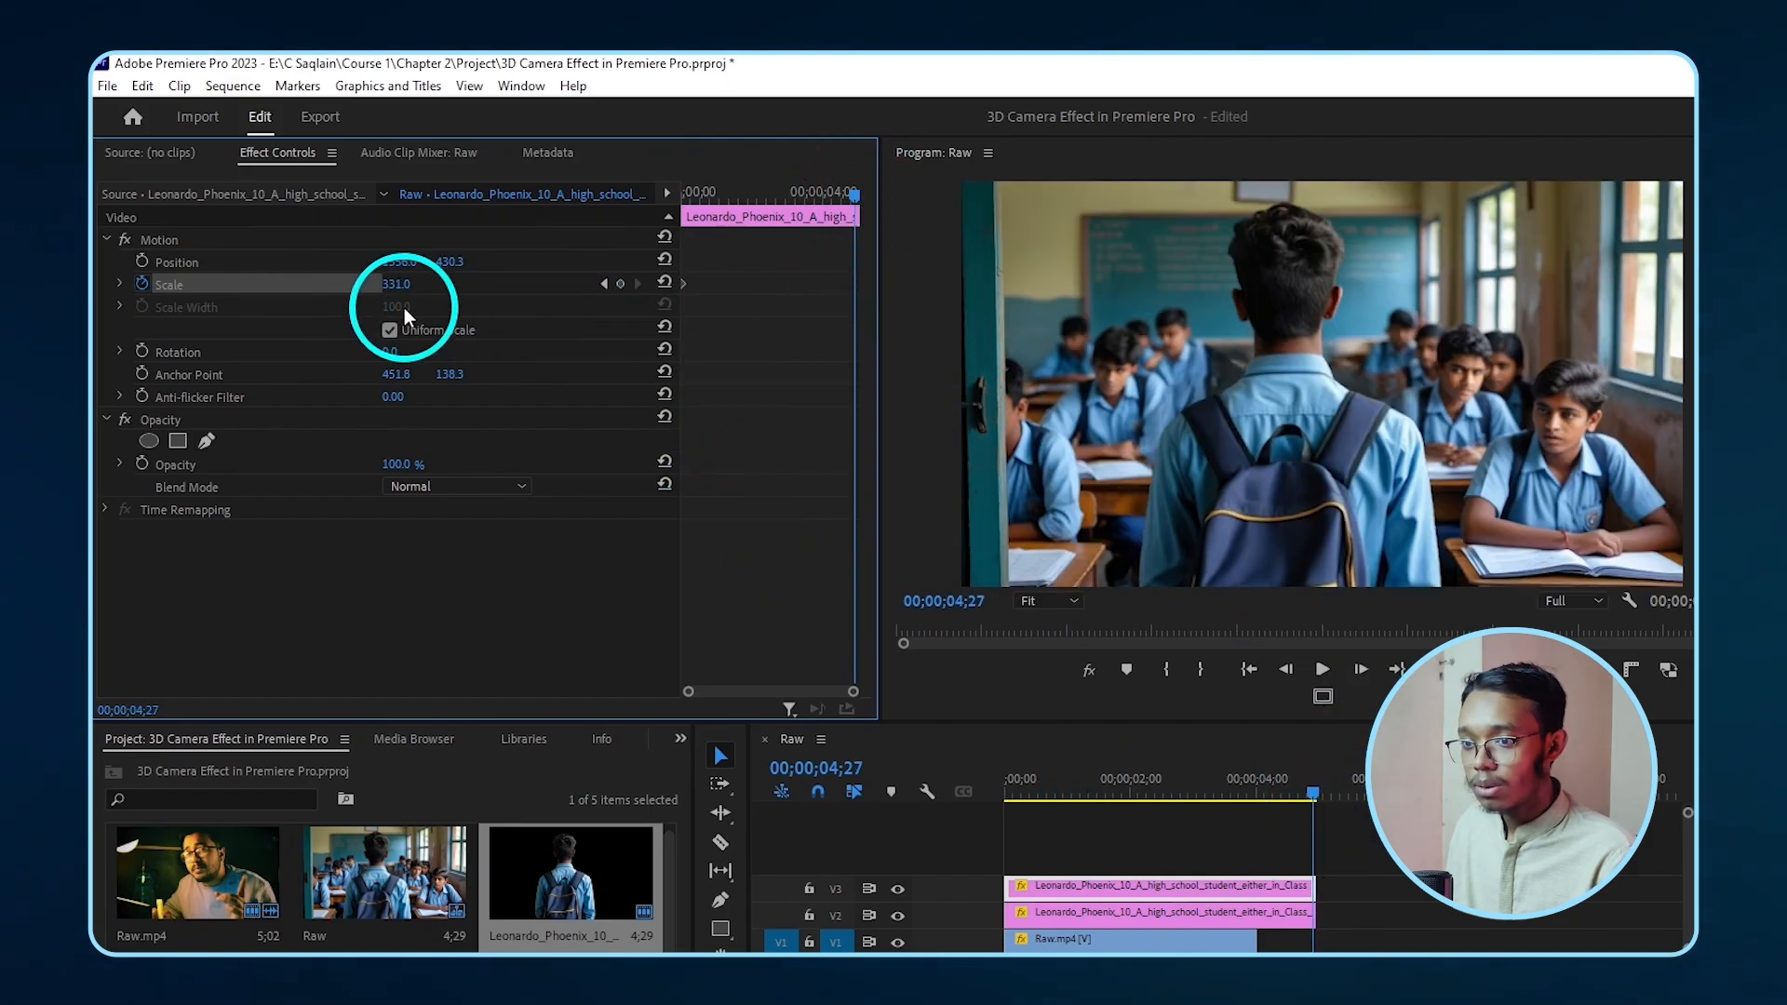
click(396, 284)
text(450)
key(Return)
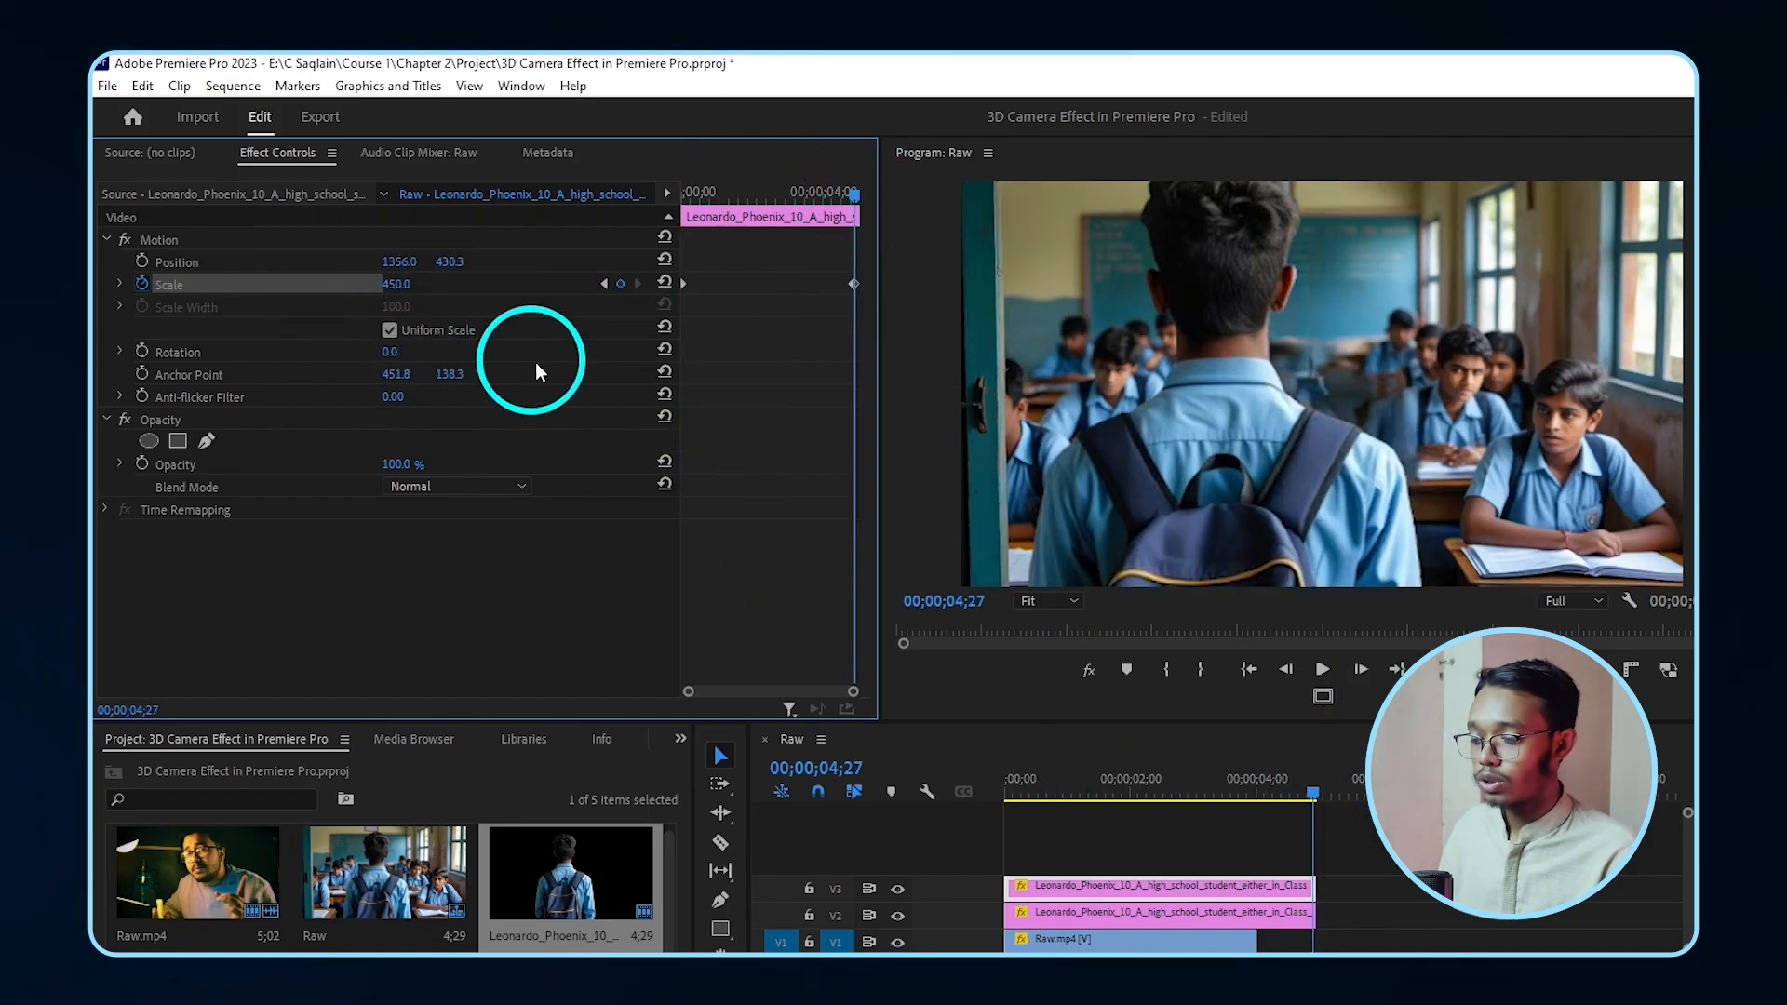
drag(854, 284, 864, 287)
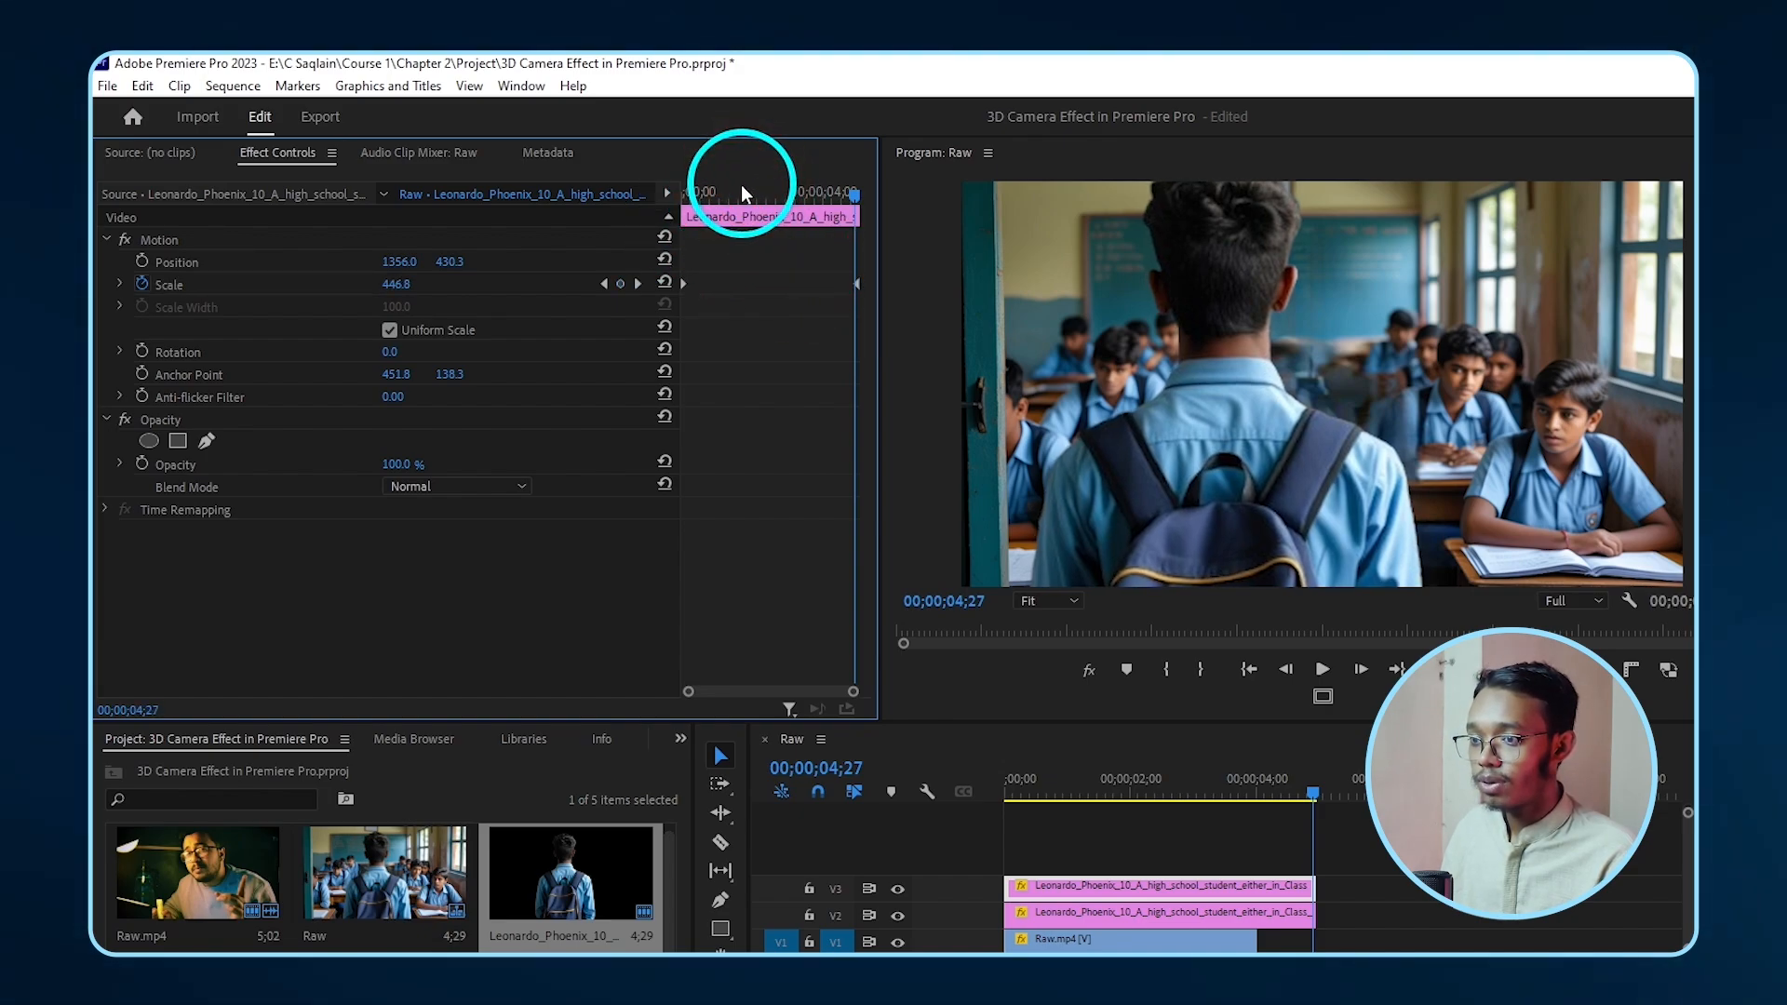
click(686, 193)
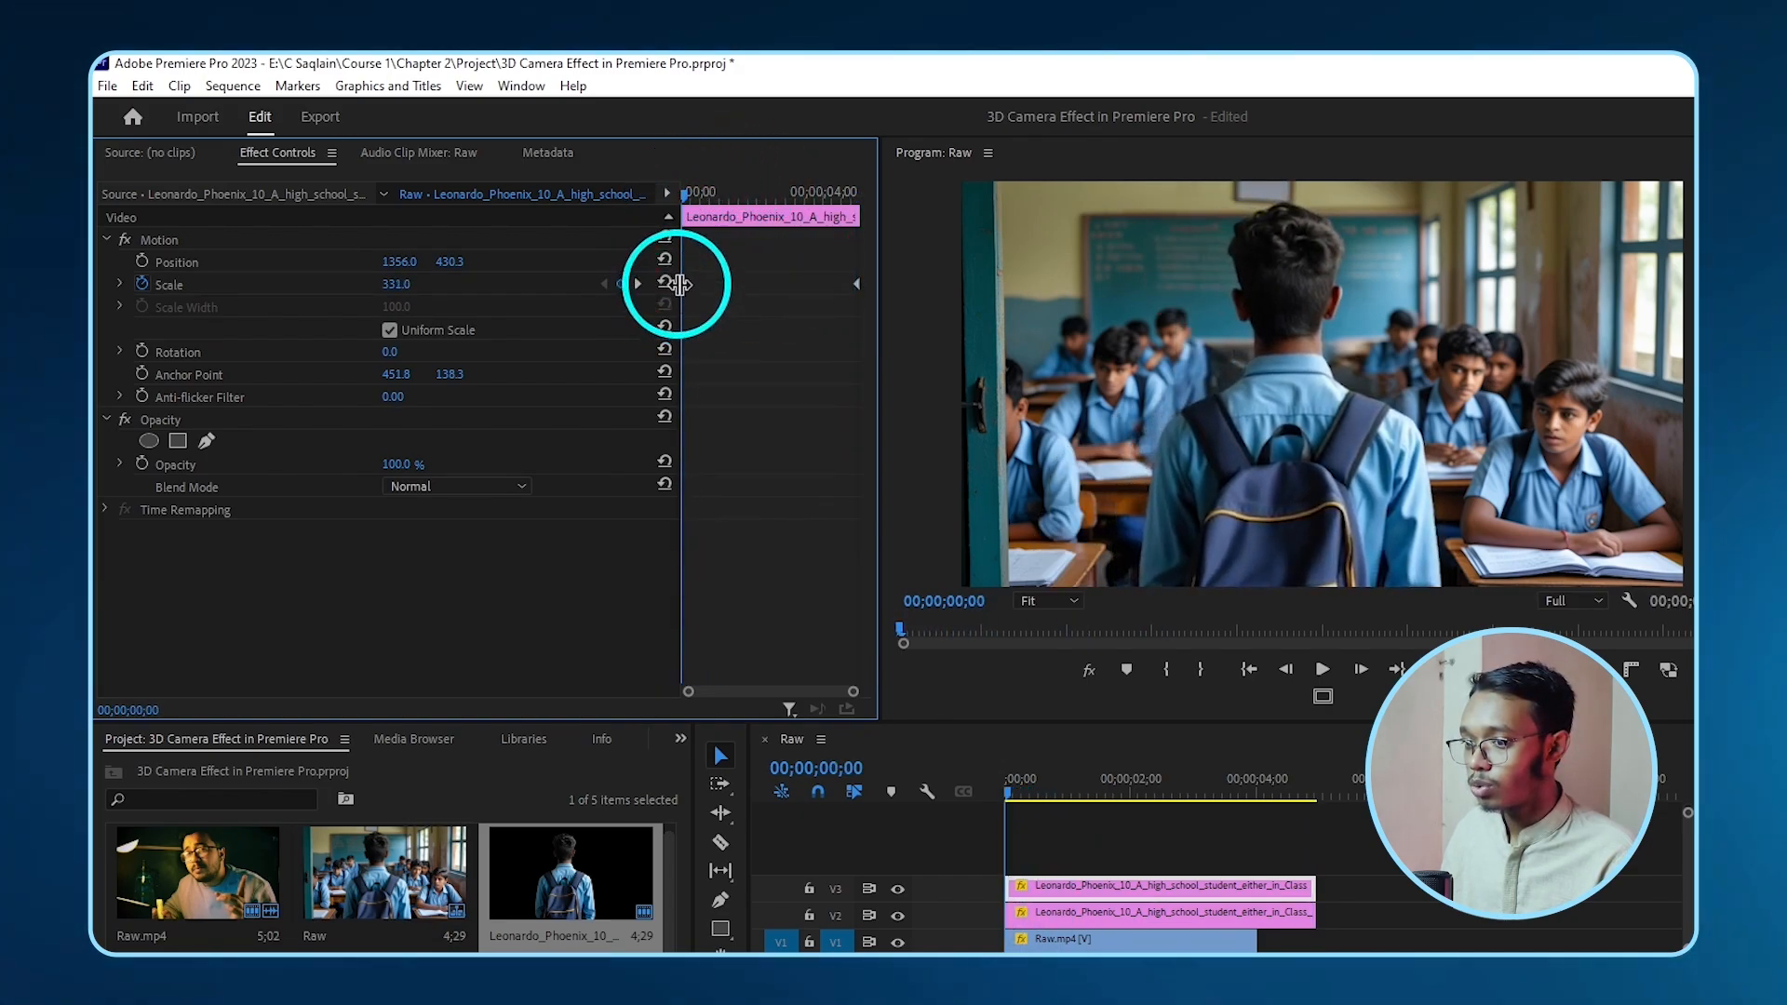
- Ease out the first Scale keyframe, ease in the last one, and play the zoom
right_click(685, 285)
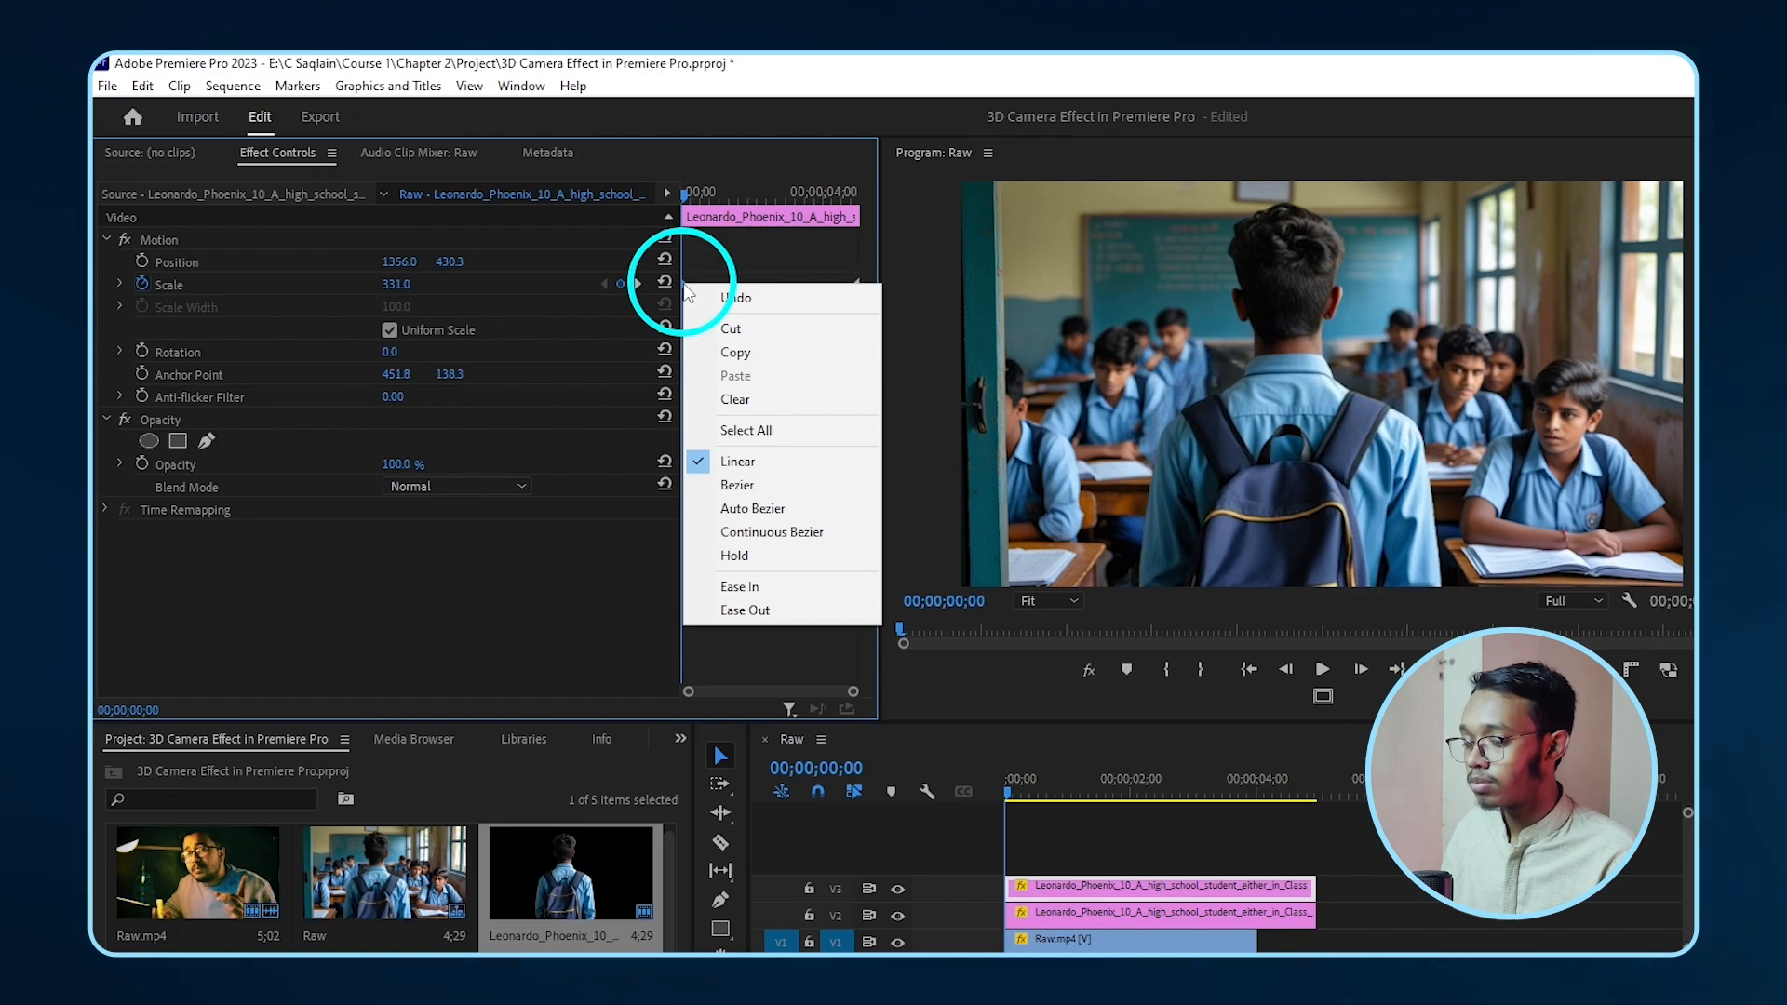
click(757, 612)
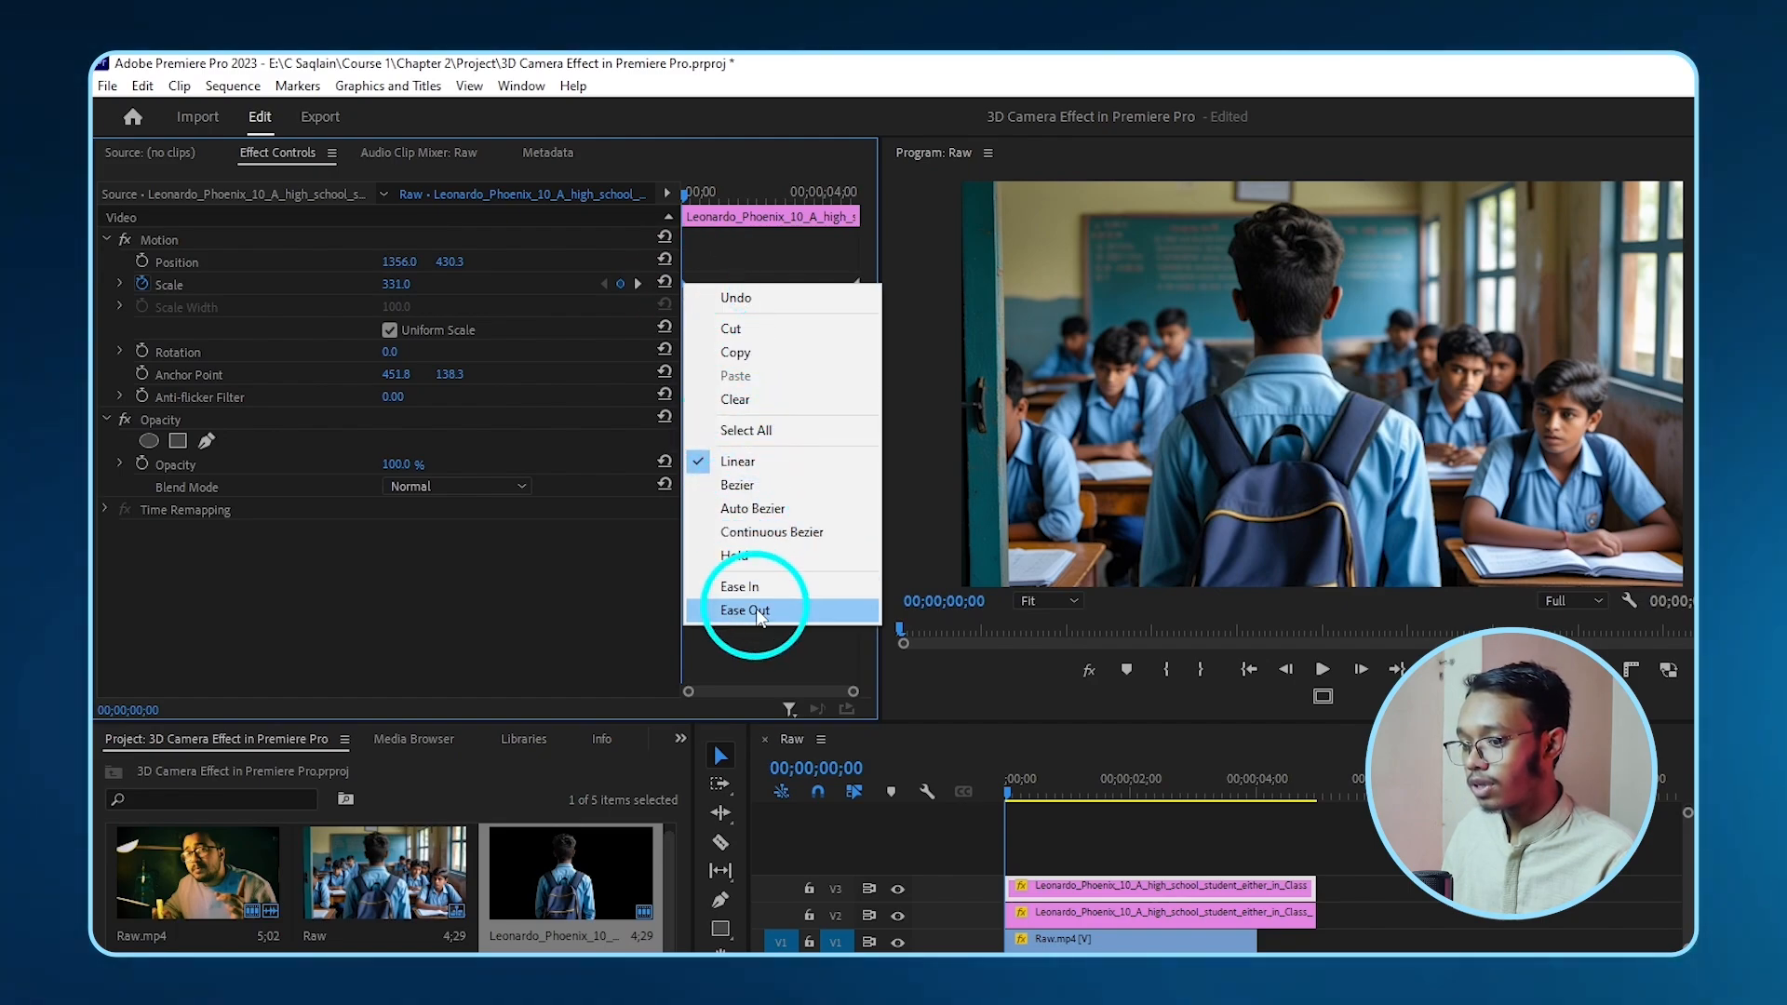
click(752, 614)
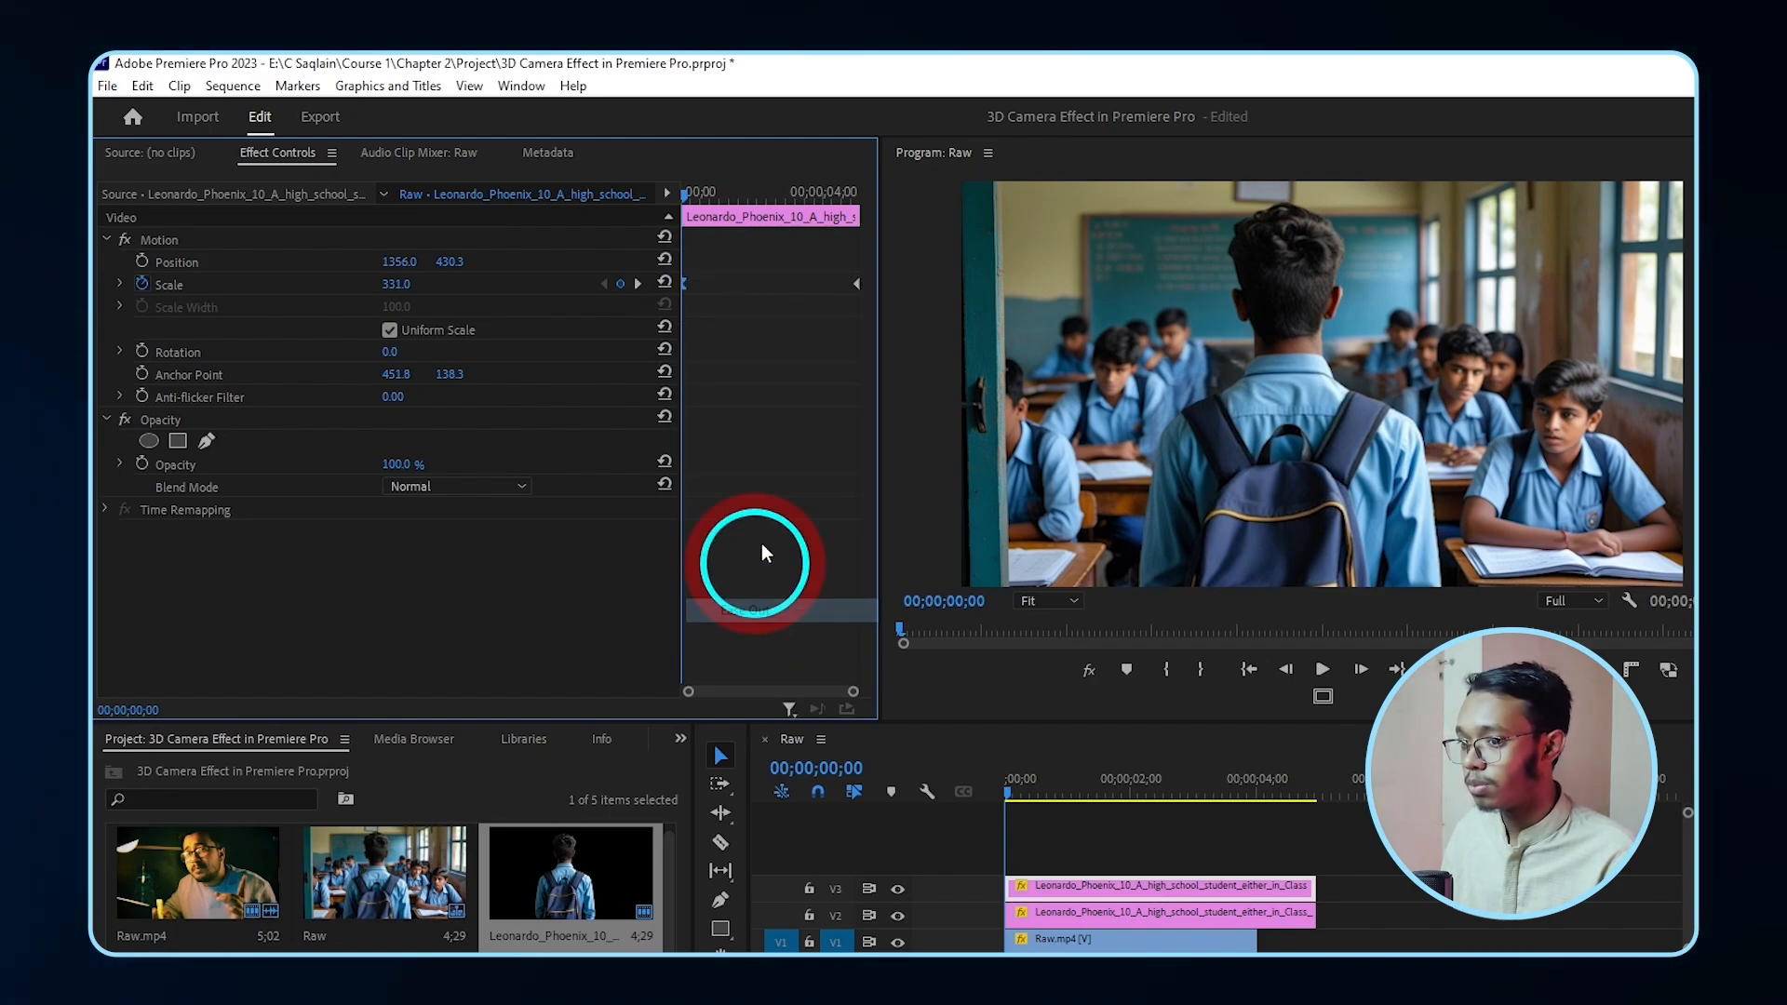
right_click(858, 283)
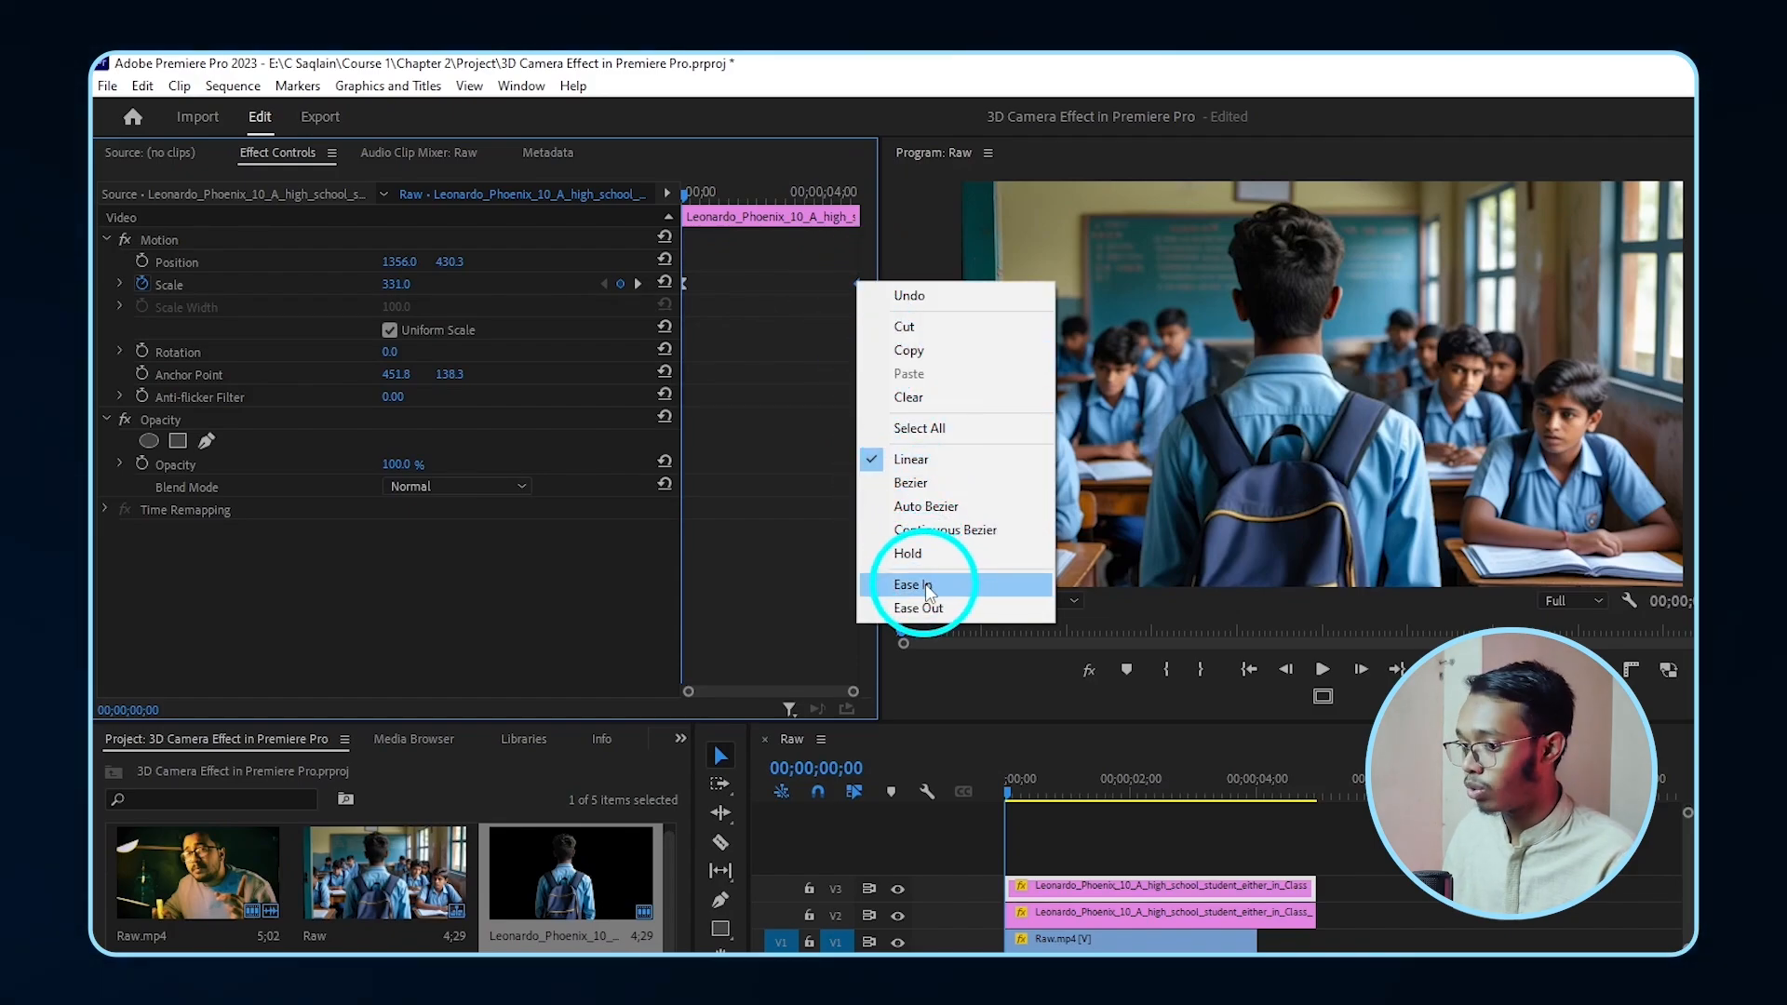
click(912, 585)
key(space)
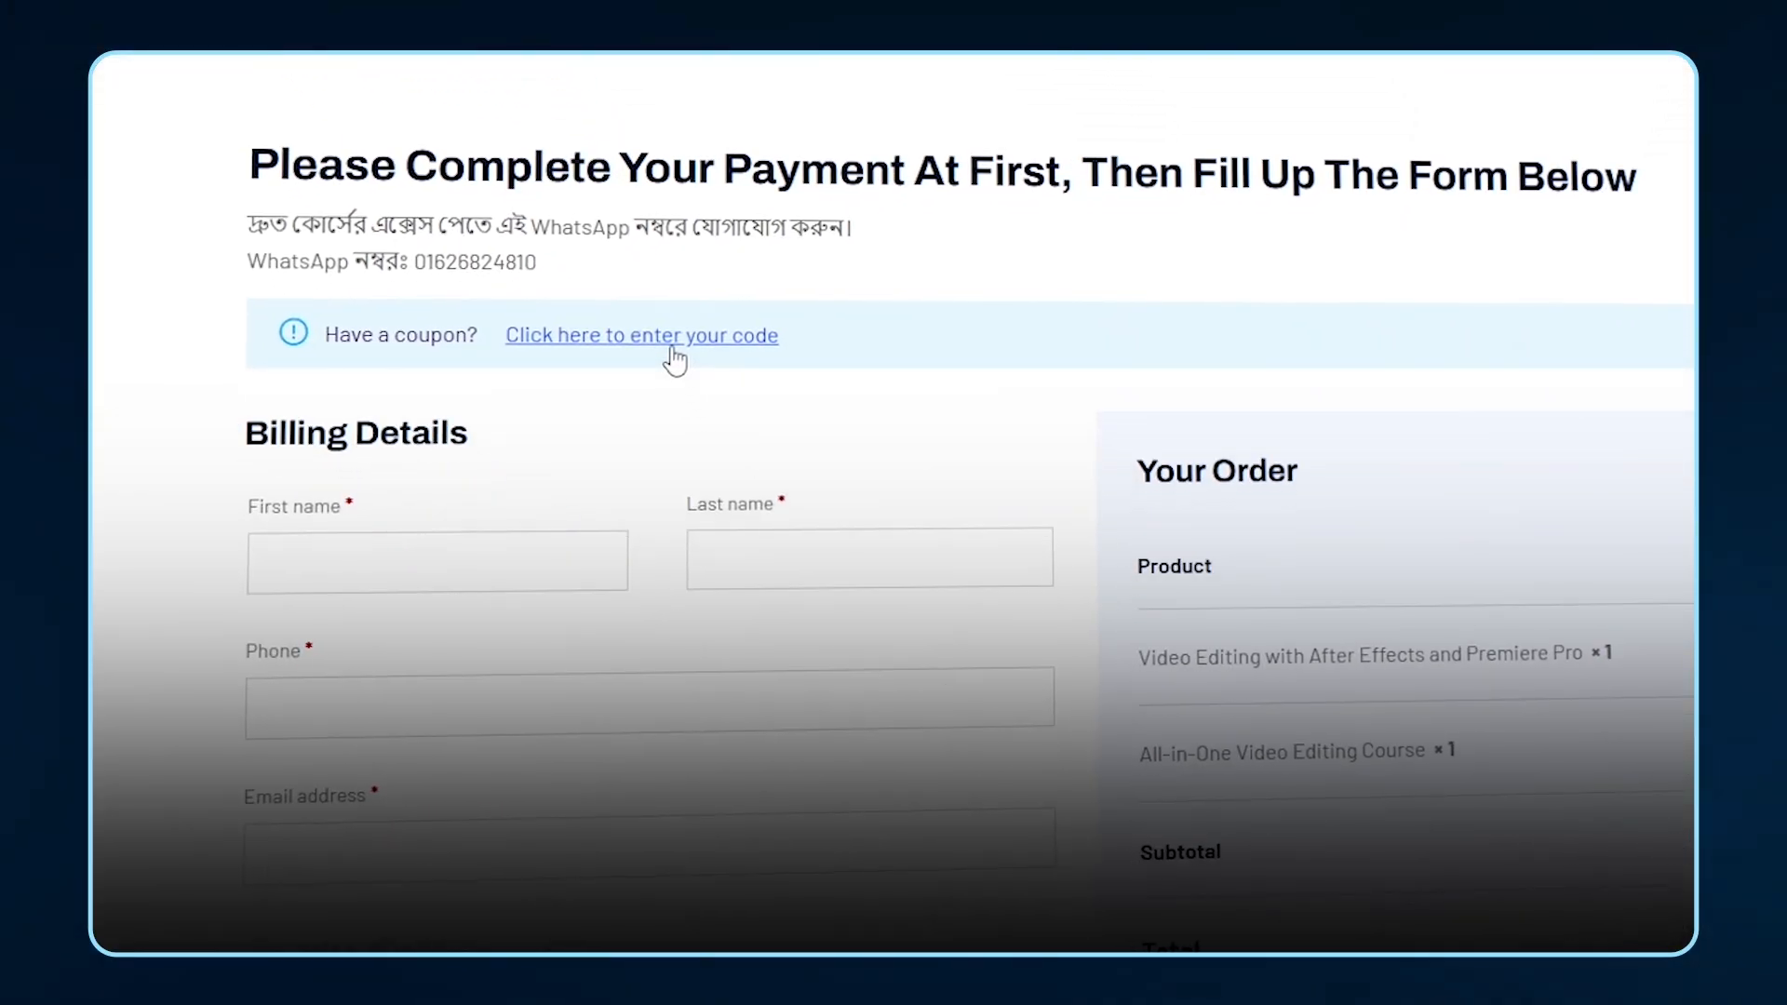
- Enter the discount coupon code at checkout and apply it to the course order
click(671, 354)
text(S)
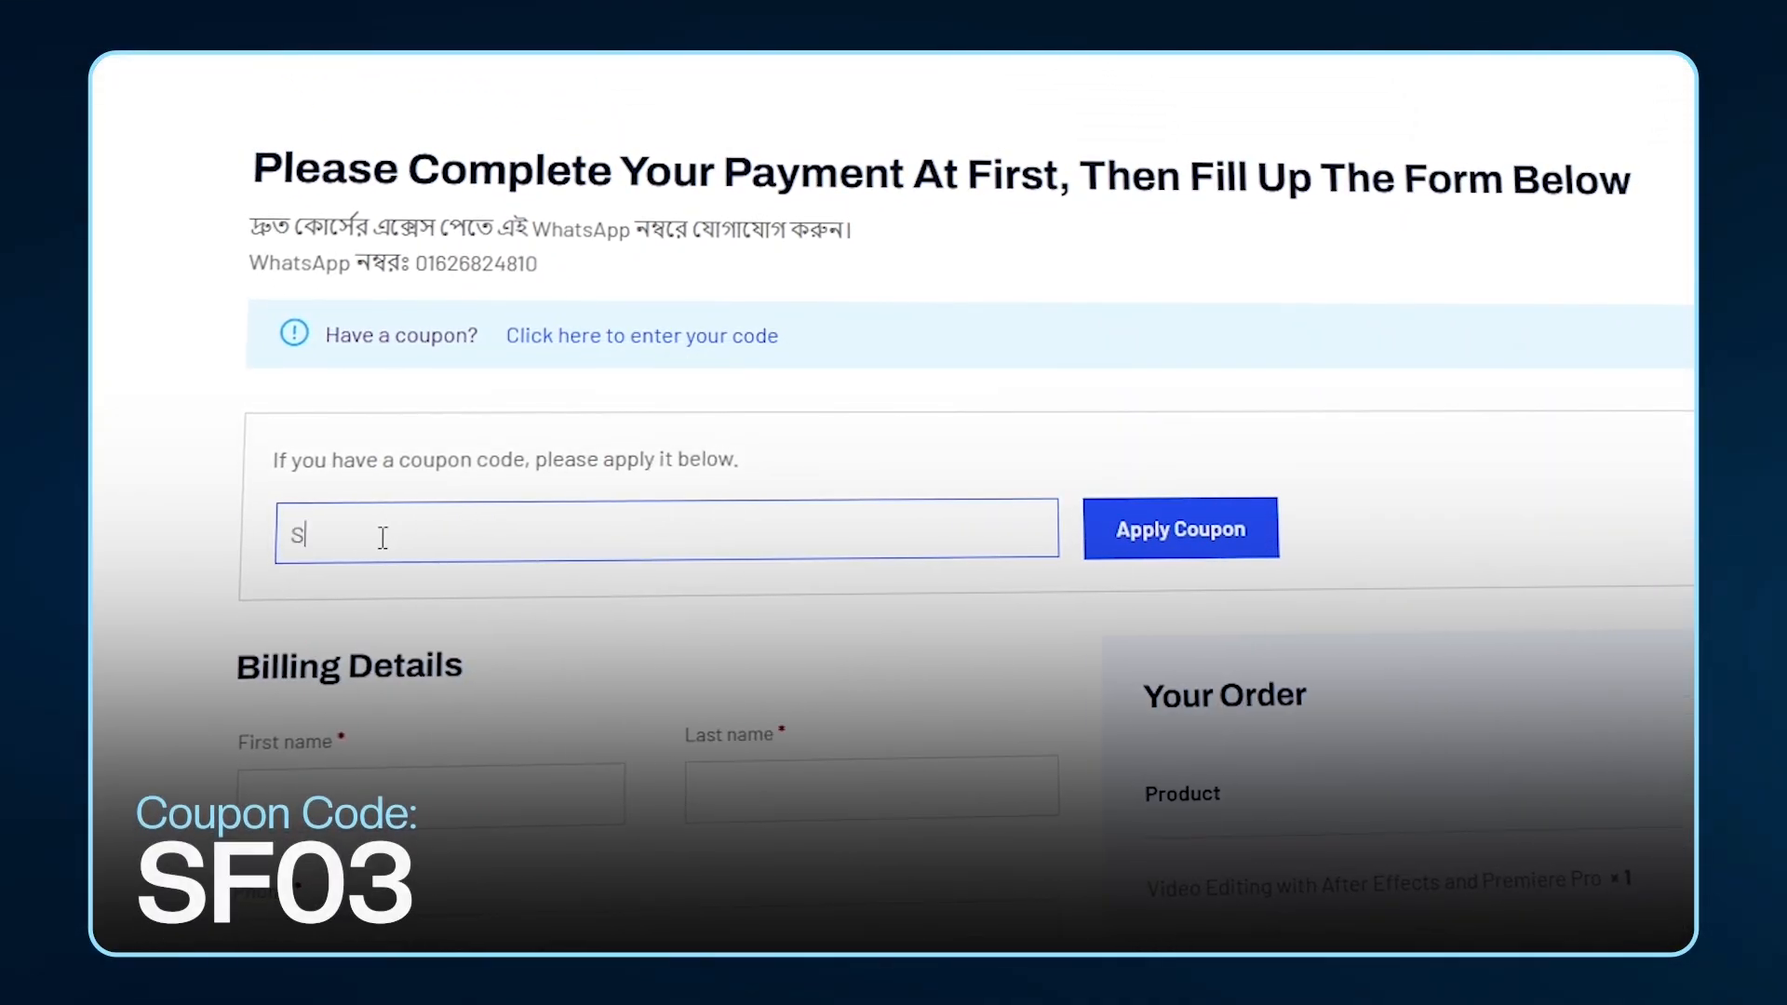
text(F03)
click(1215, 545)
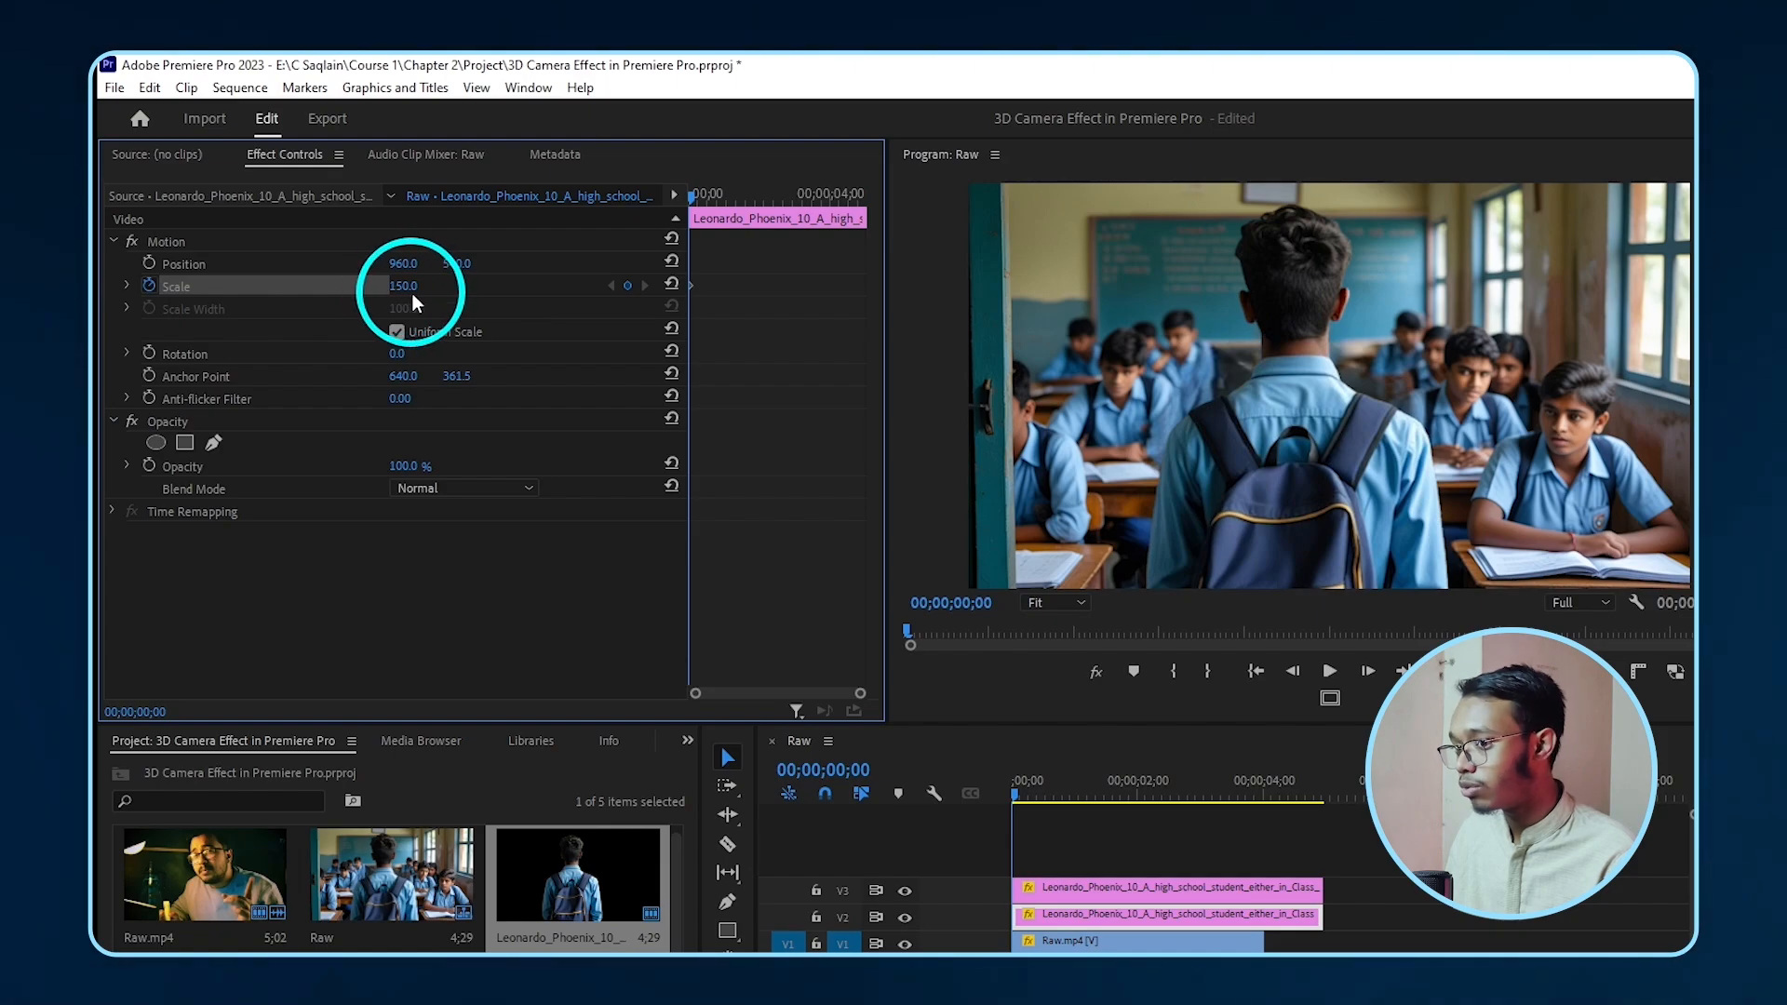
- Add an end-of-clip Scale keyframe at 164 on the background layer and play it back
drag(717, 193, 865, 220)
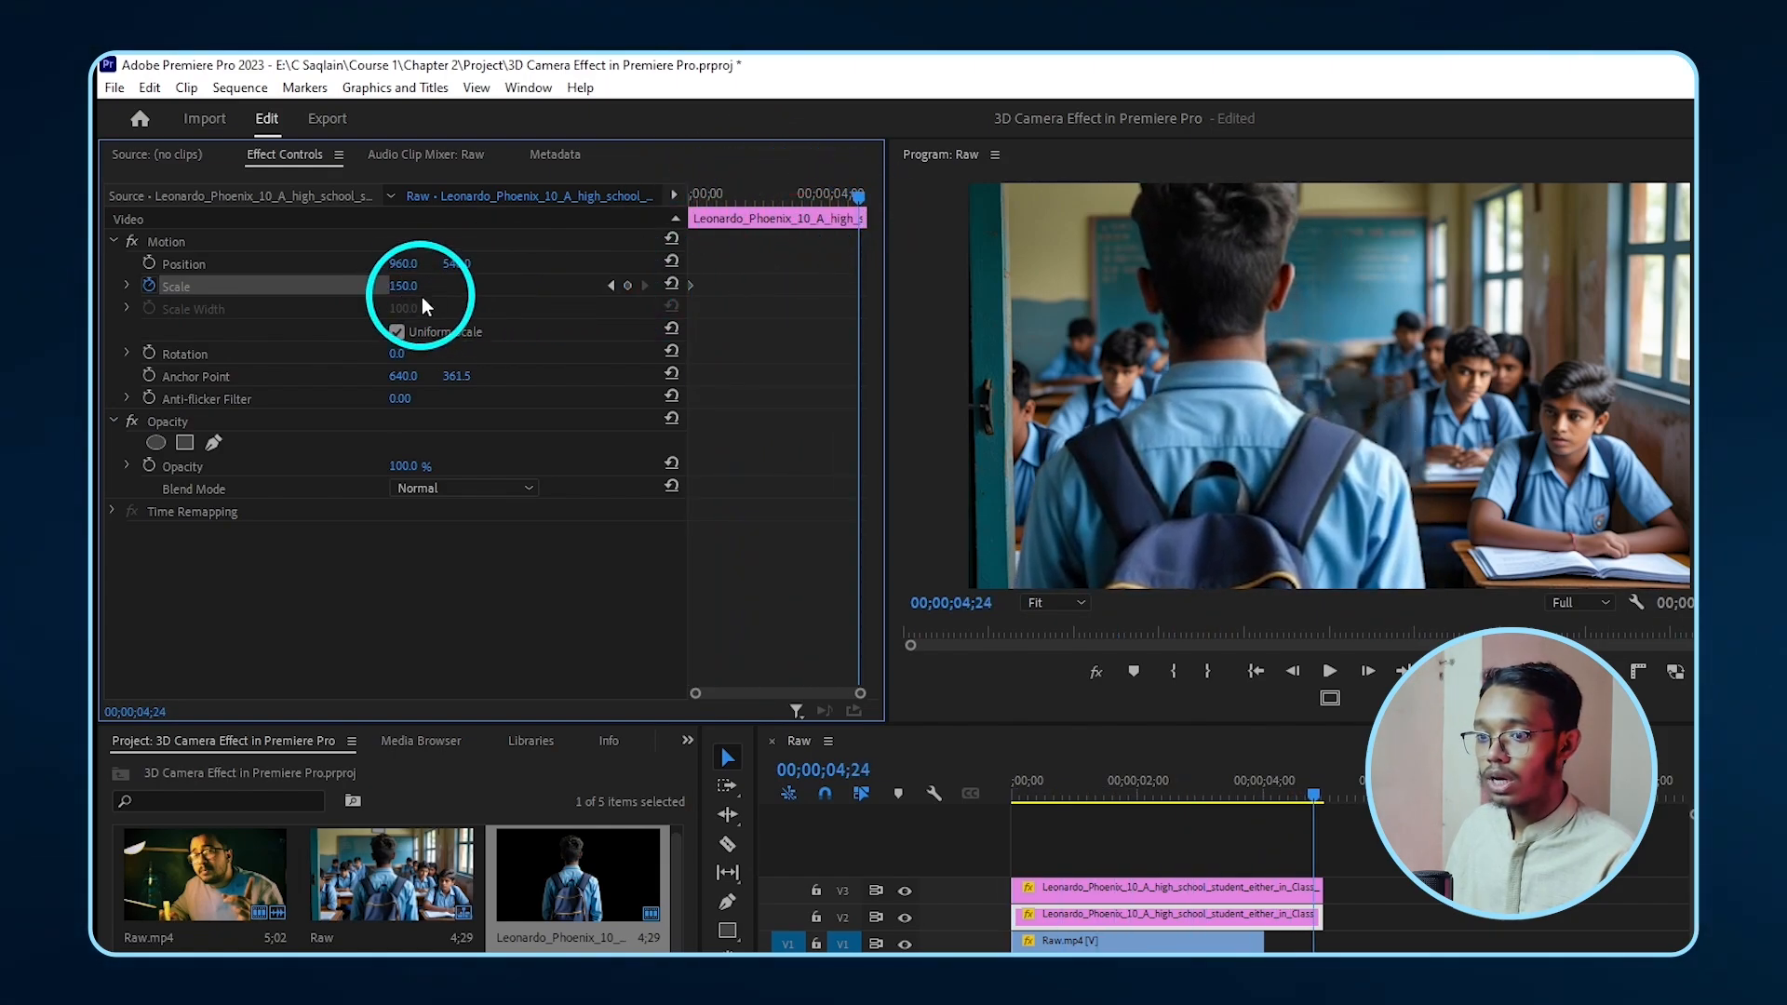
drag(403, 286, 423, 303)
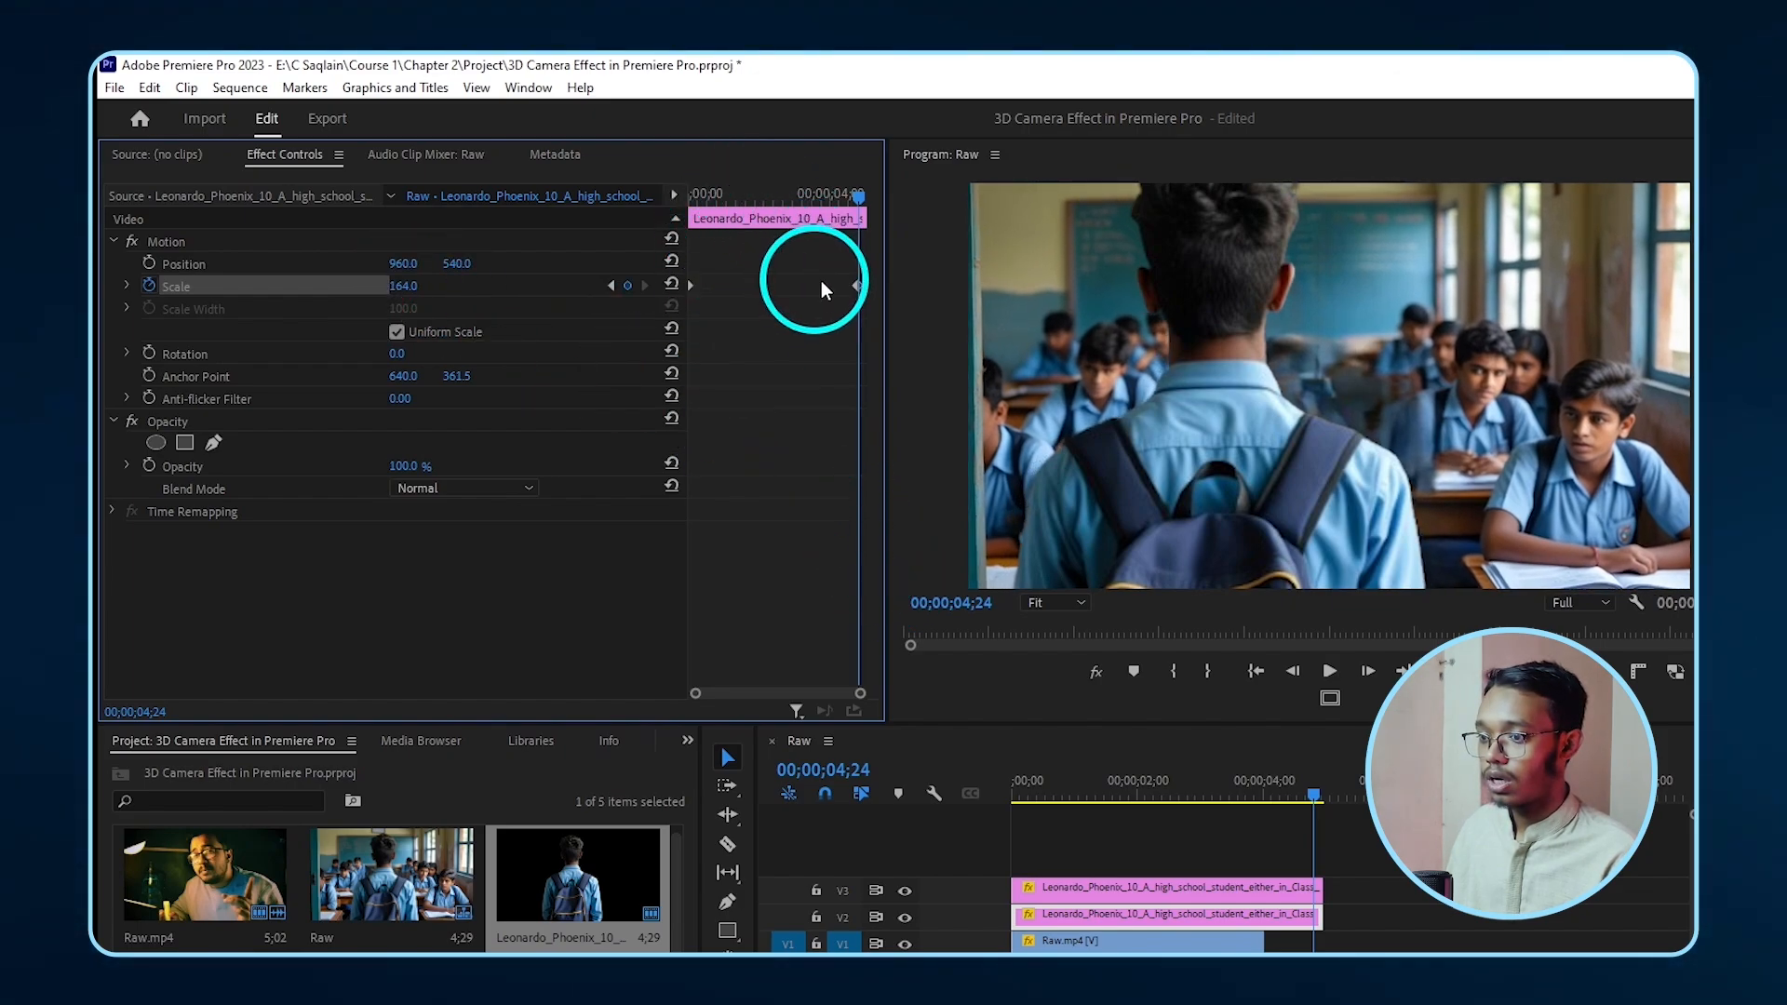
drag(829, 197, 667, 212)
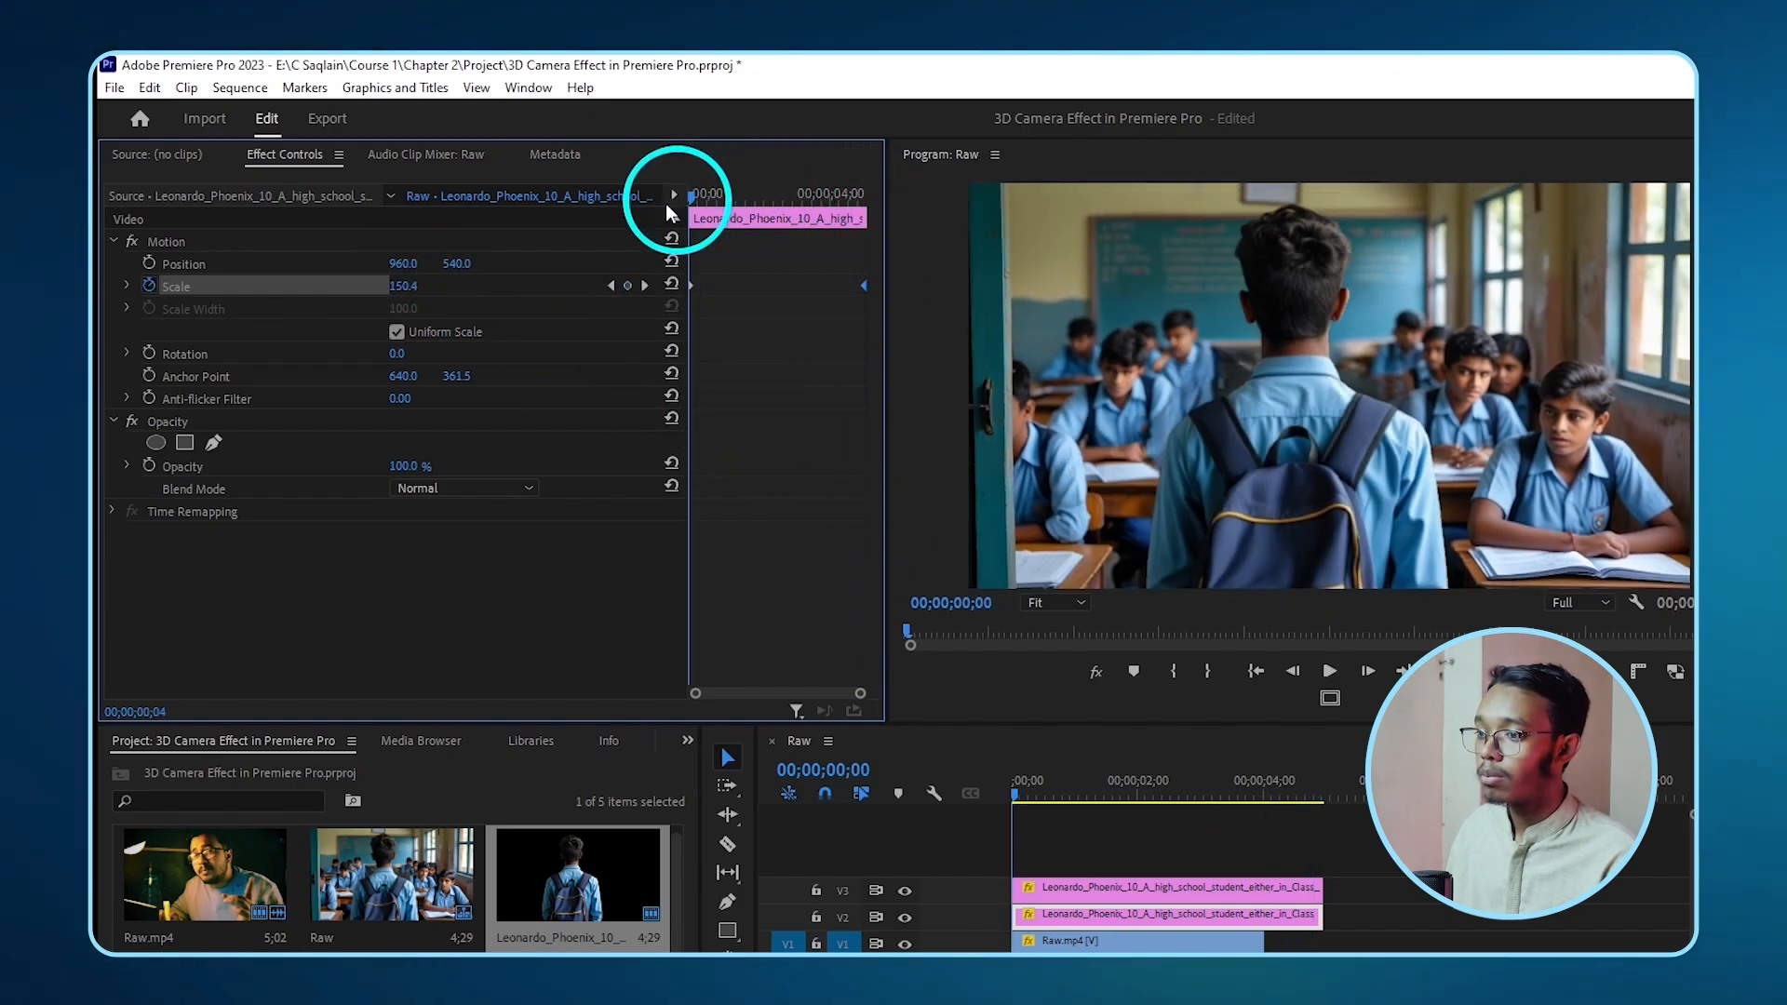
click(547, 231)
key(space)
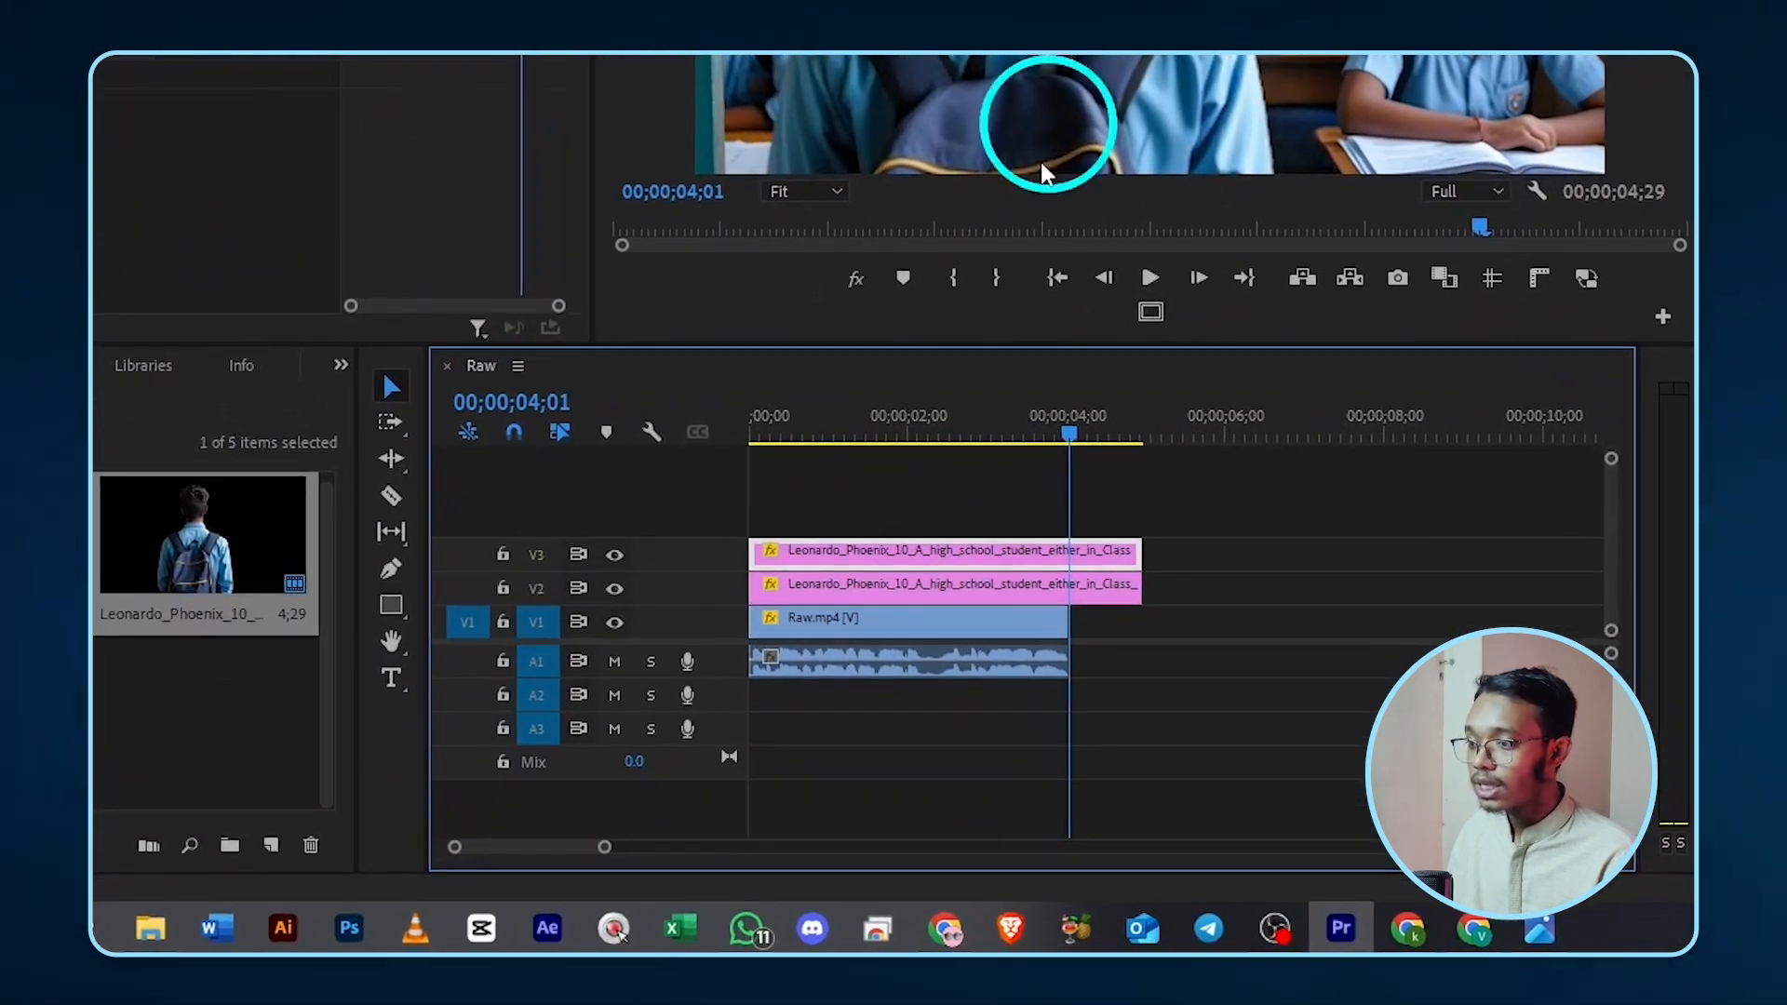
- Toggle the student and classroom background layers off and on to compare them
click(616, 556)
click(615, 555)
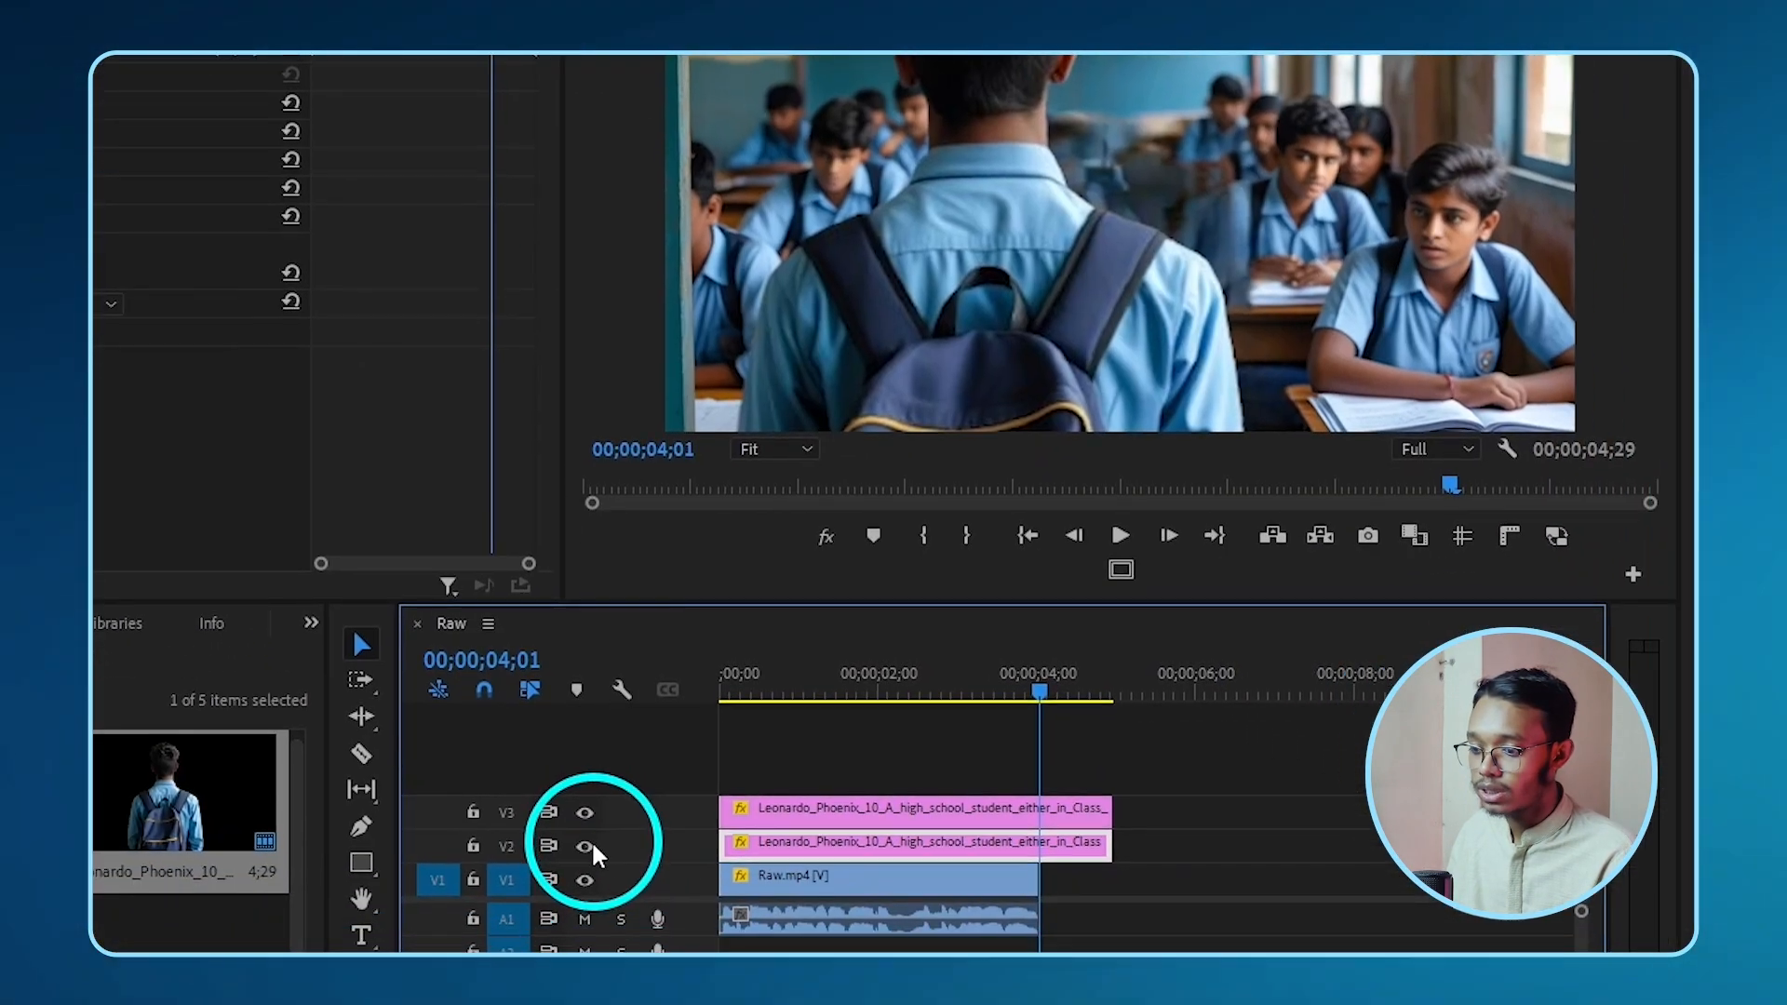
click(592, 846)
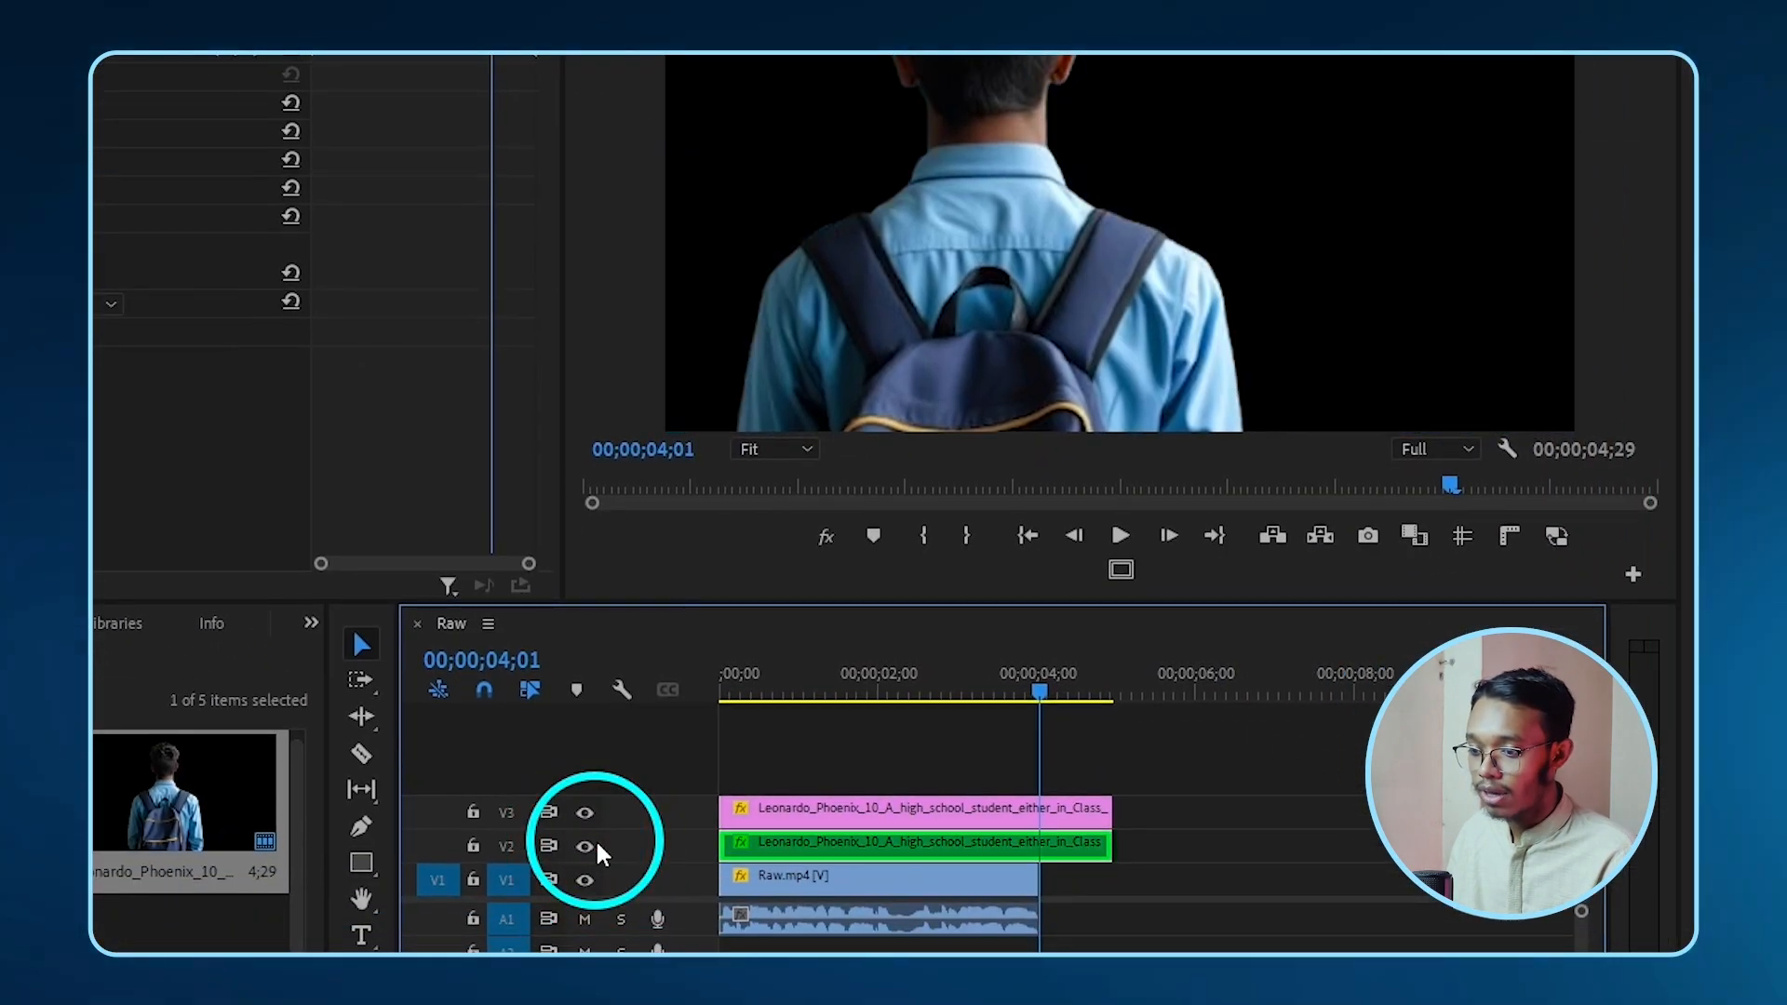
click(584, 846)
click(826, 537)
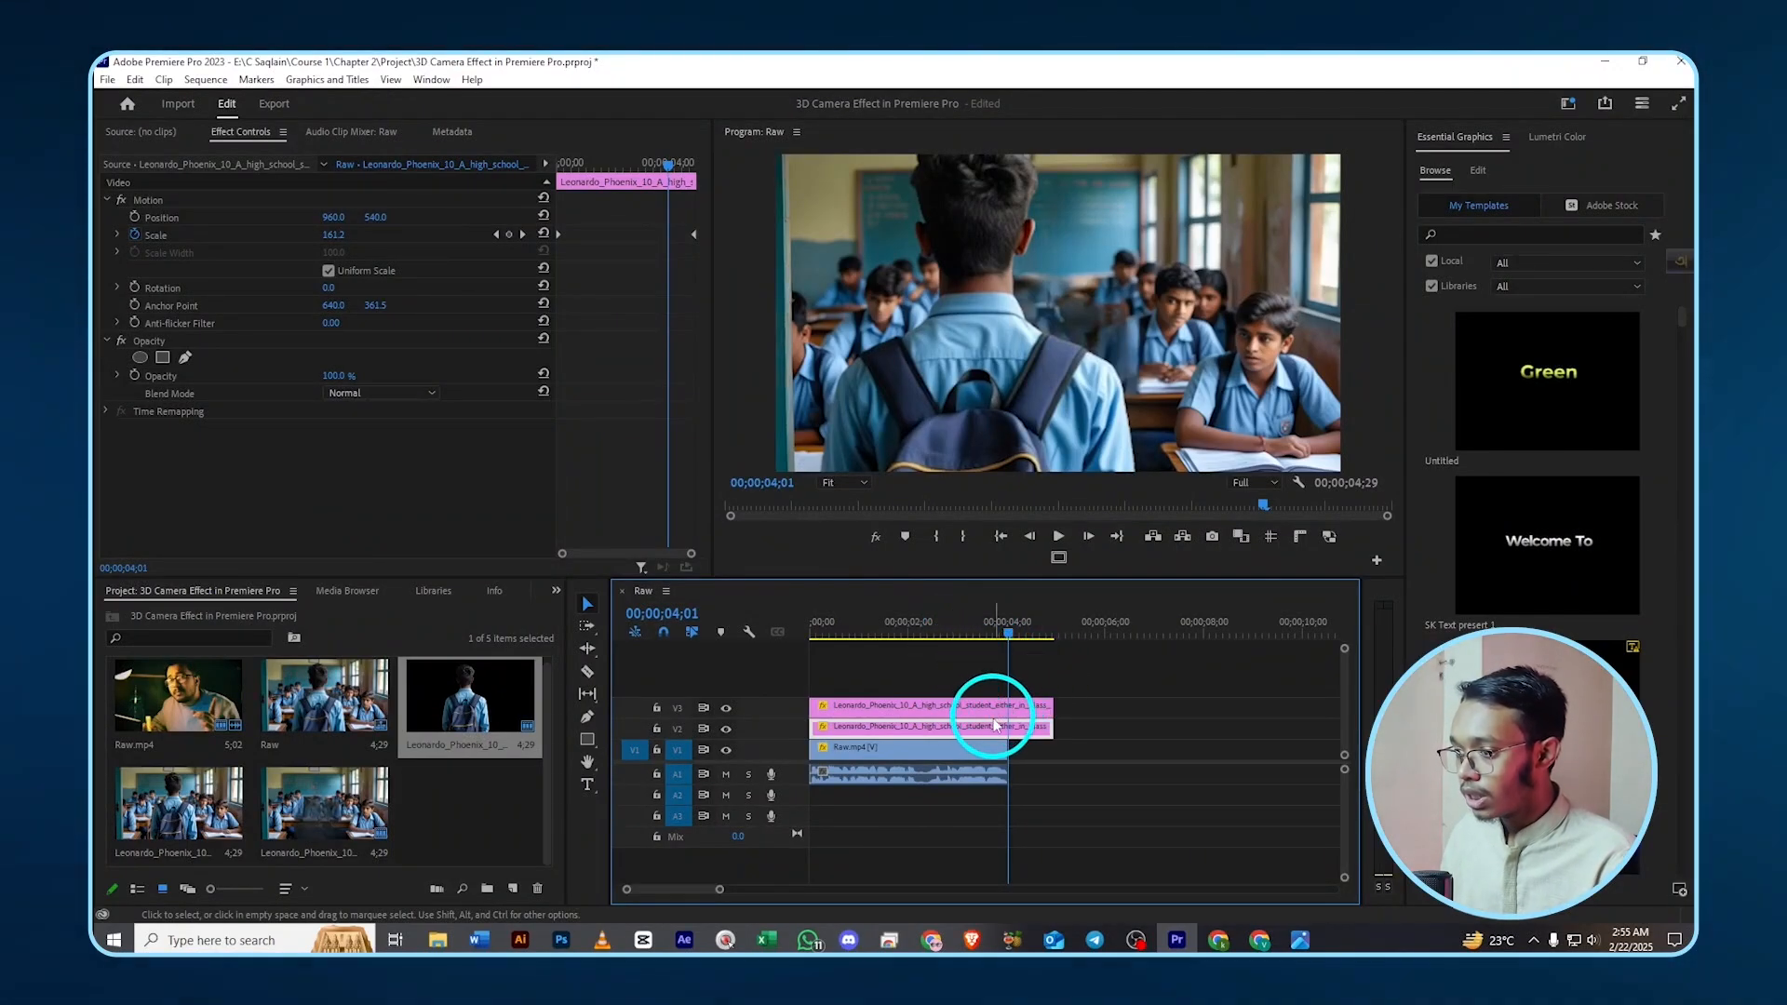
- Darken the classroom layer's exposure to -1.0 in Lumetri Color
click(728, 730)
click(727, 730)
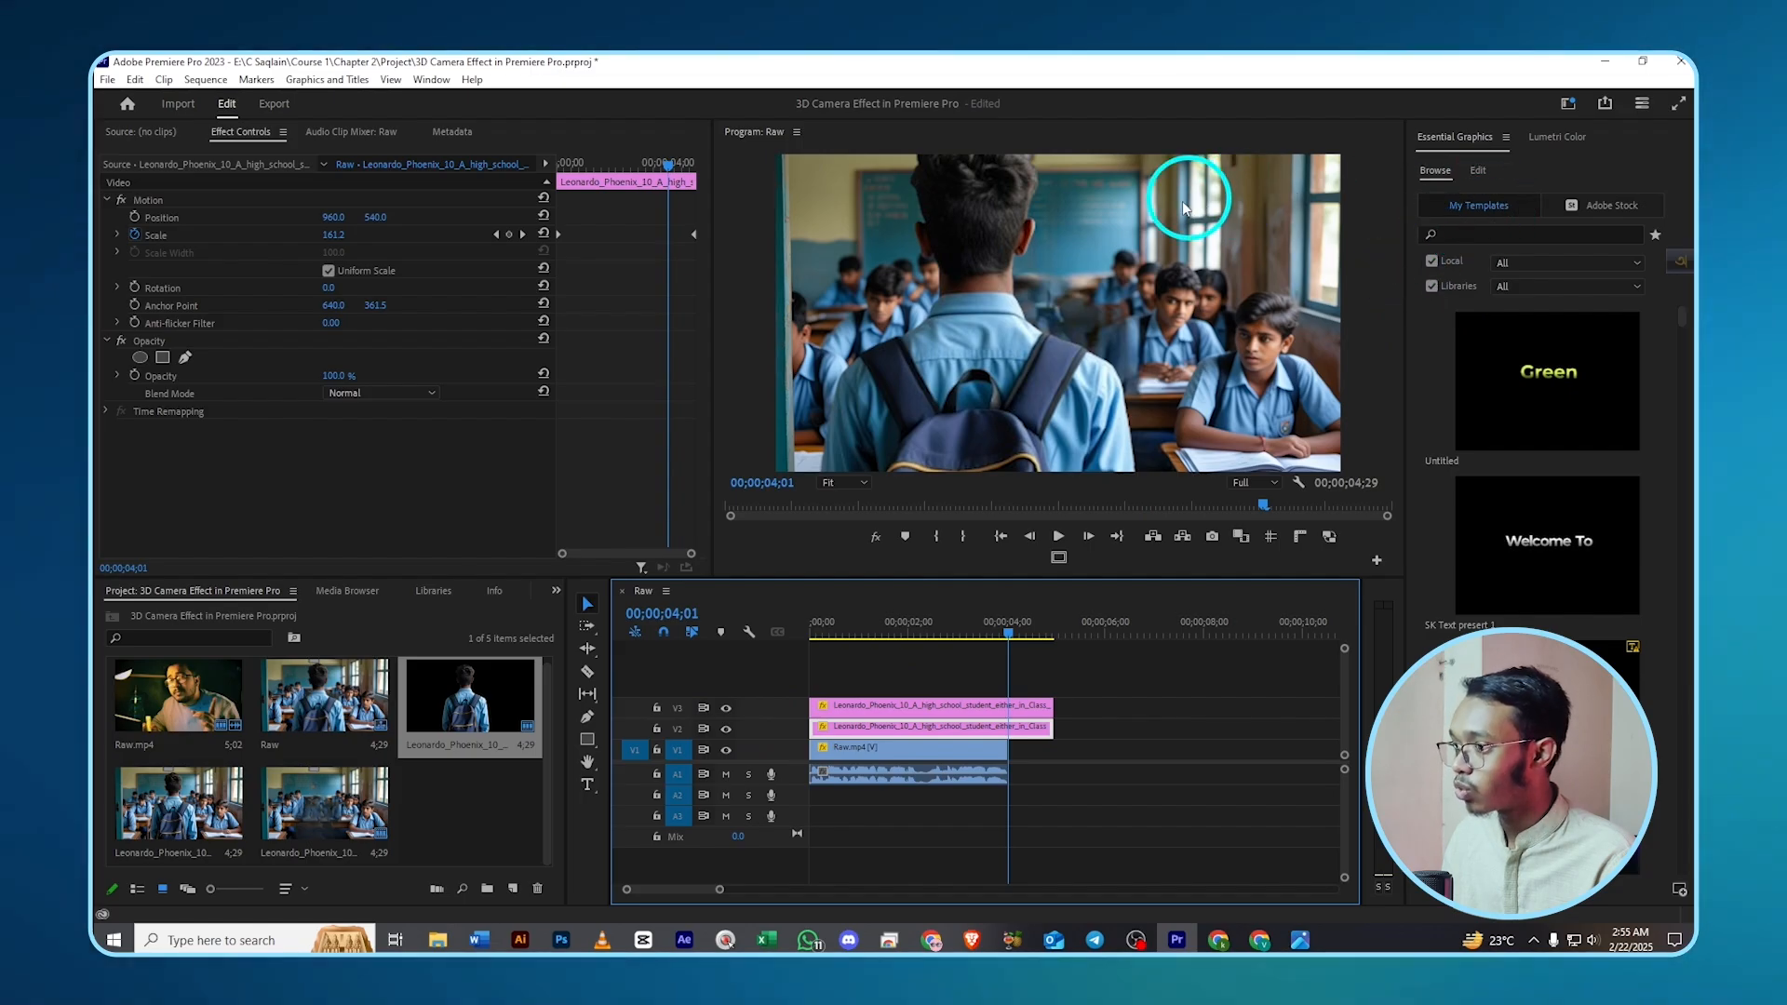
click(432, 80)
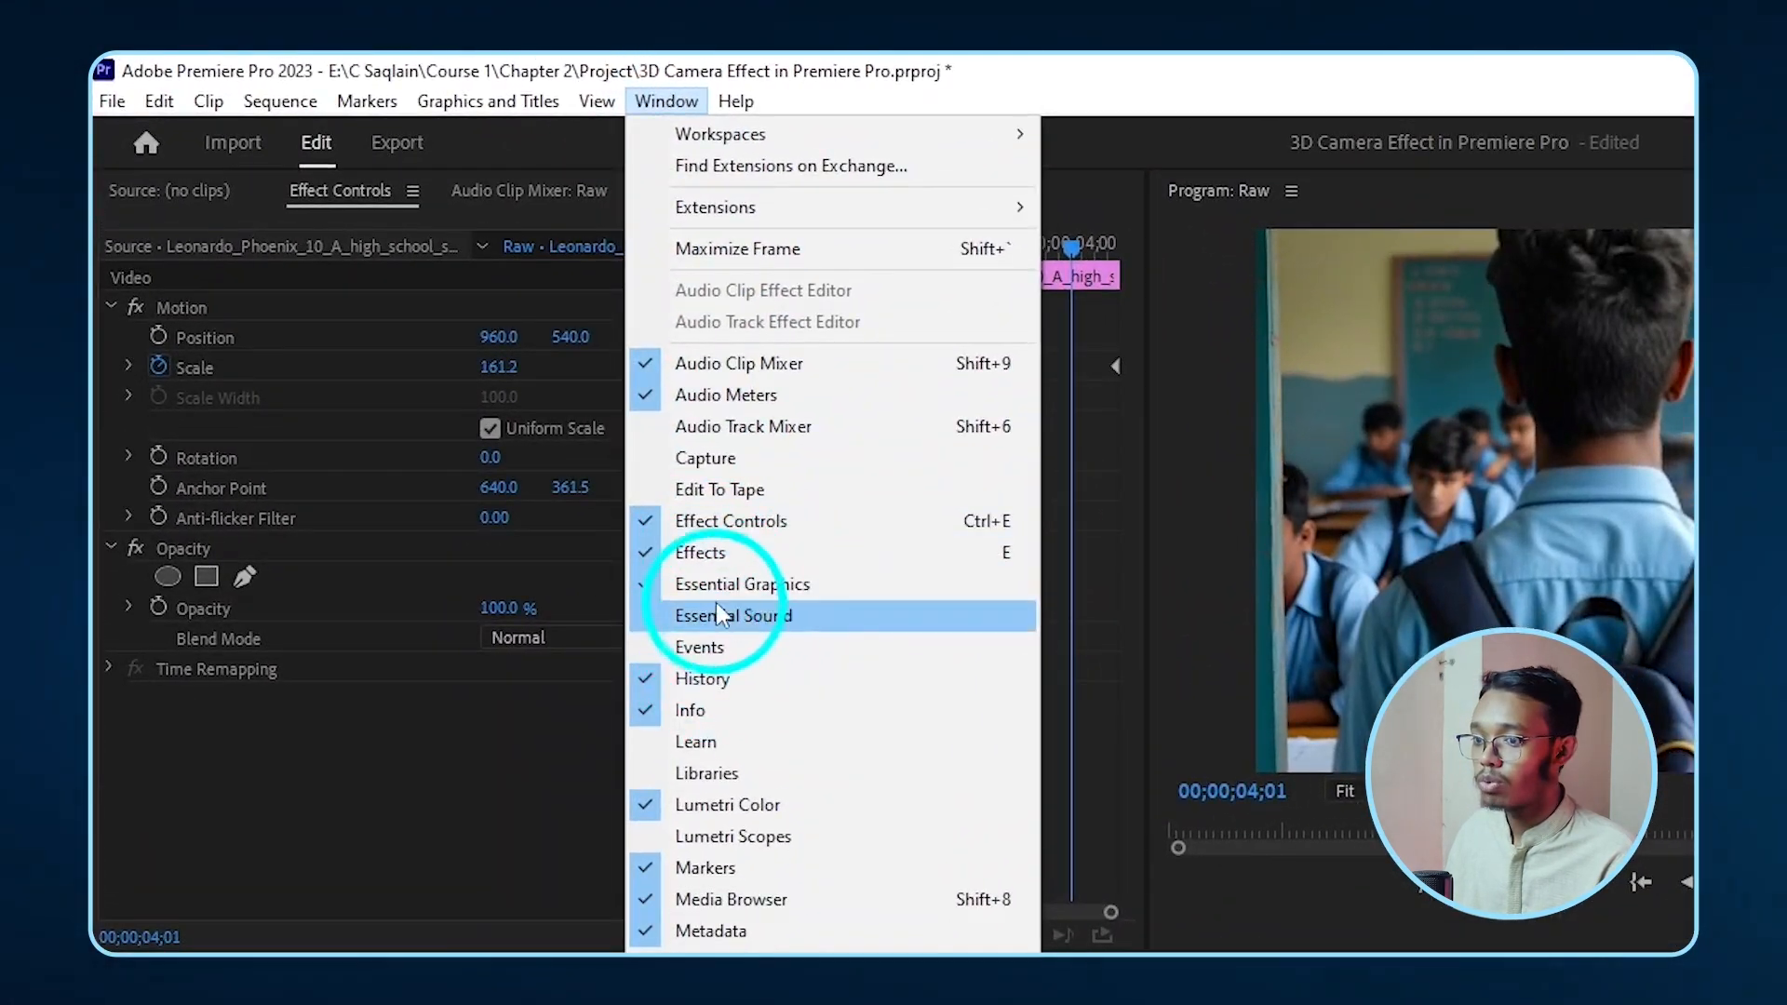
click(745, 805)
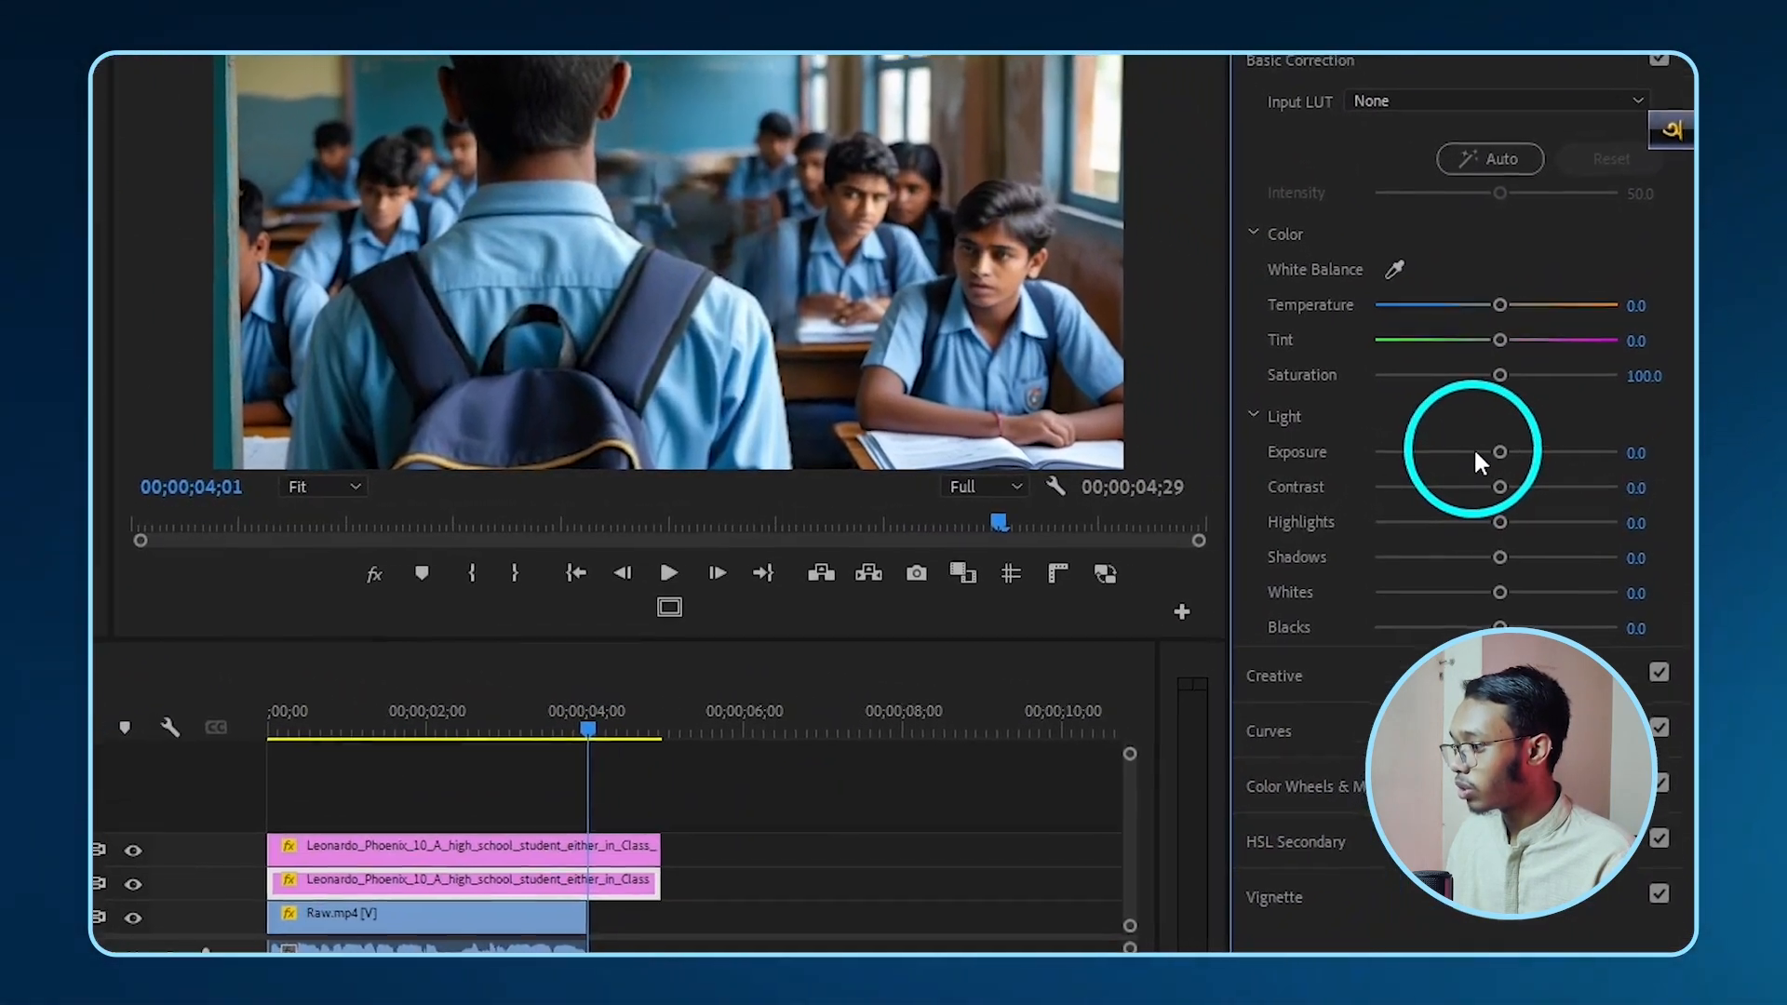
drag(1574, 461, 1553, 461)
drag(1422, 443, 1422, 450)
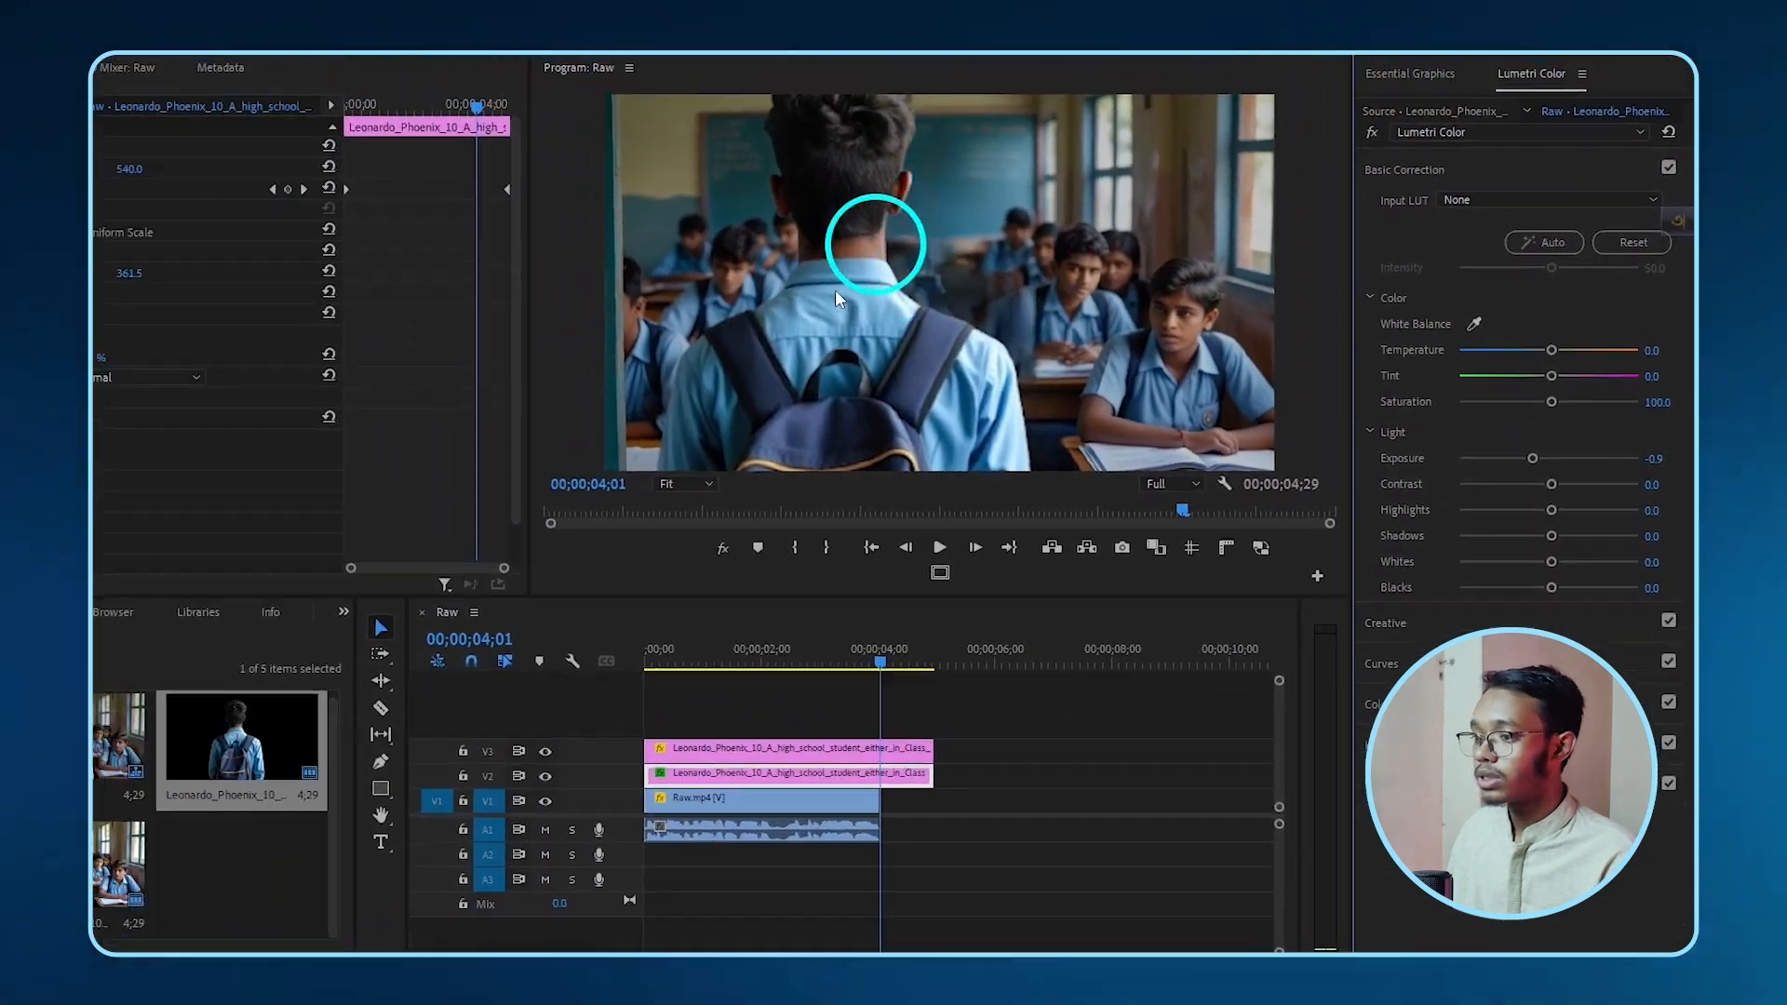
drag(880, 663, 651, 663)
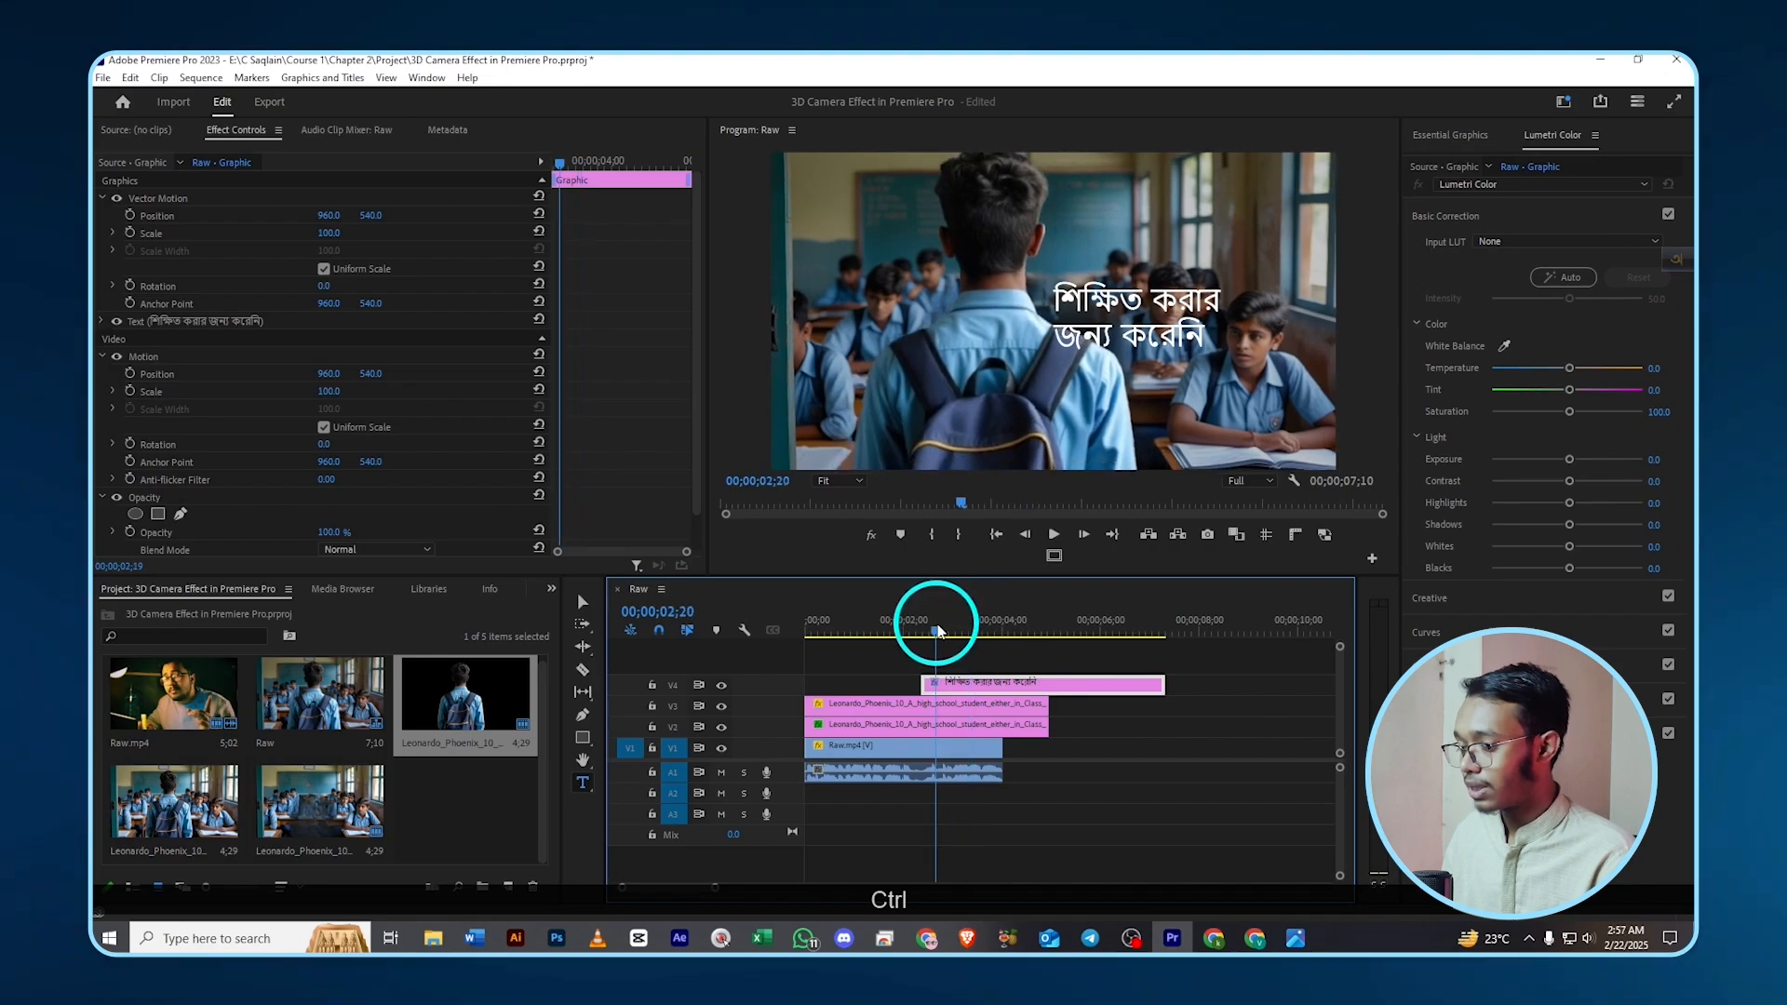
- Go to 02;26 where the title shows and display the Essential Graphics panel
click(948, 630)
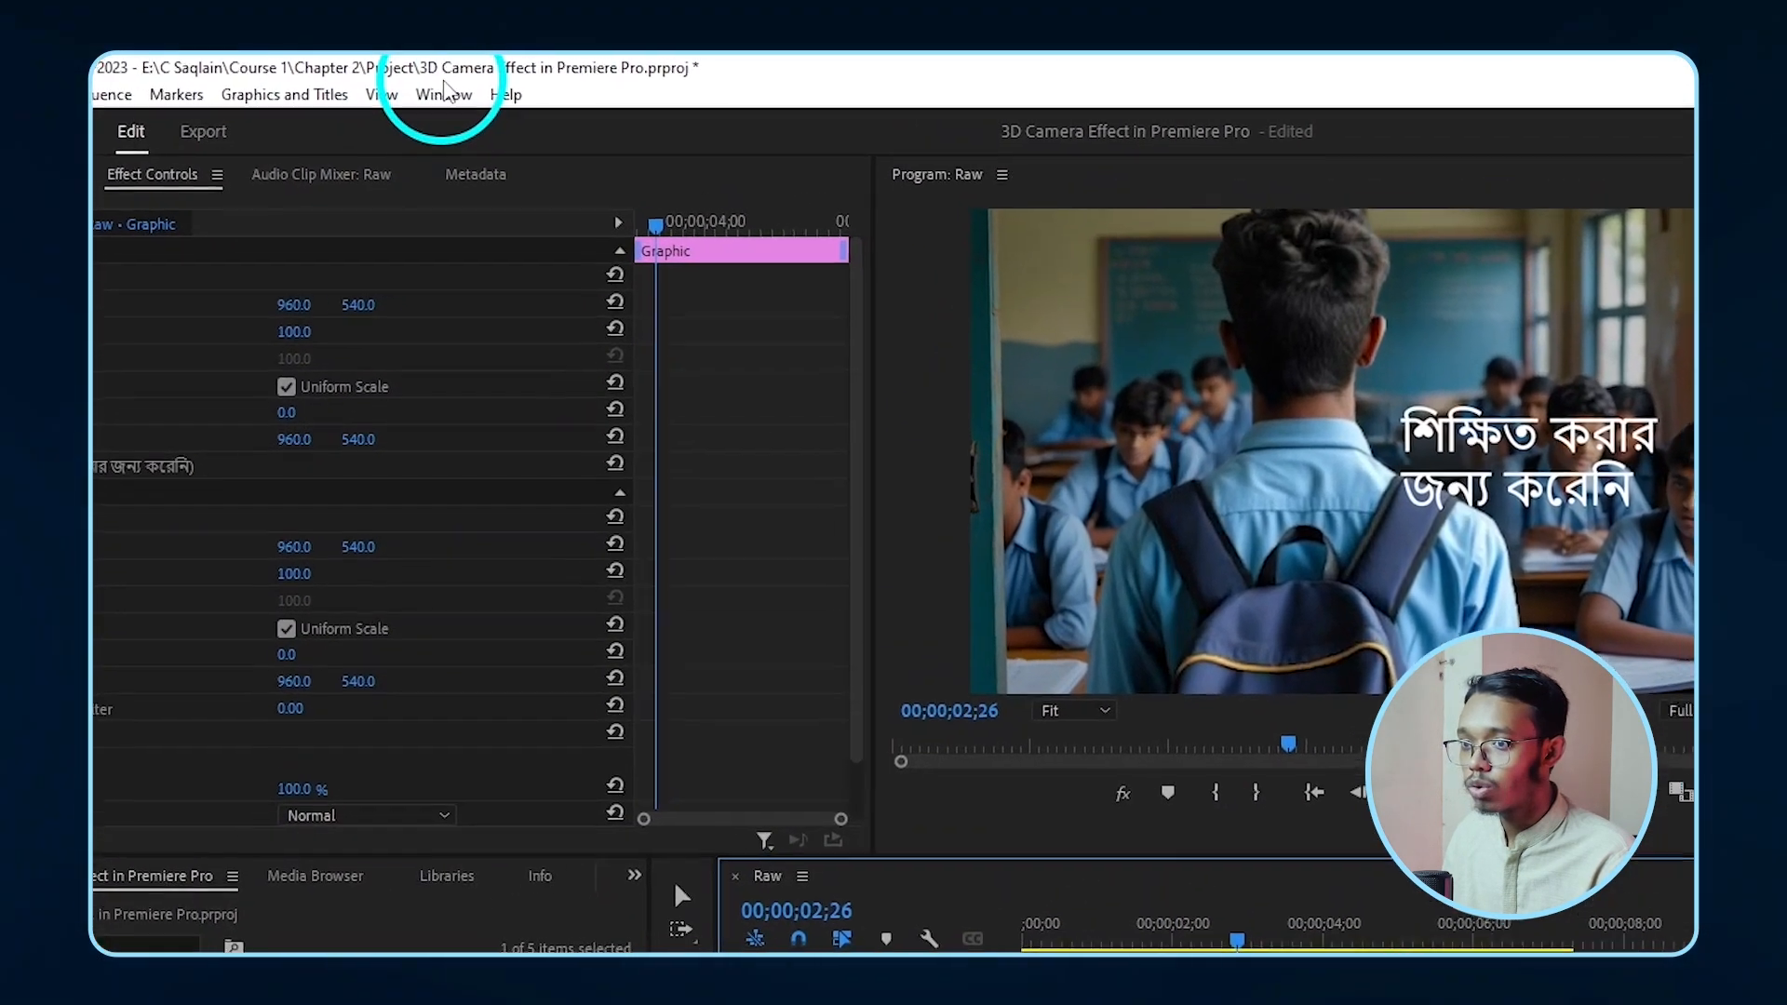
click(426, 78)
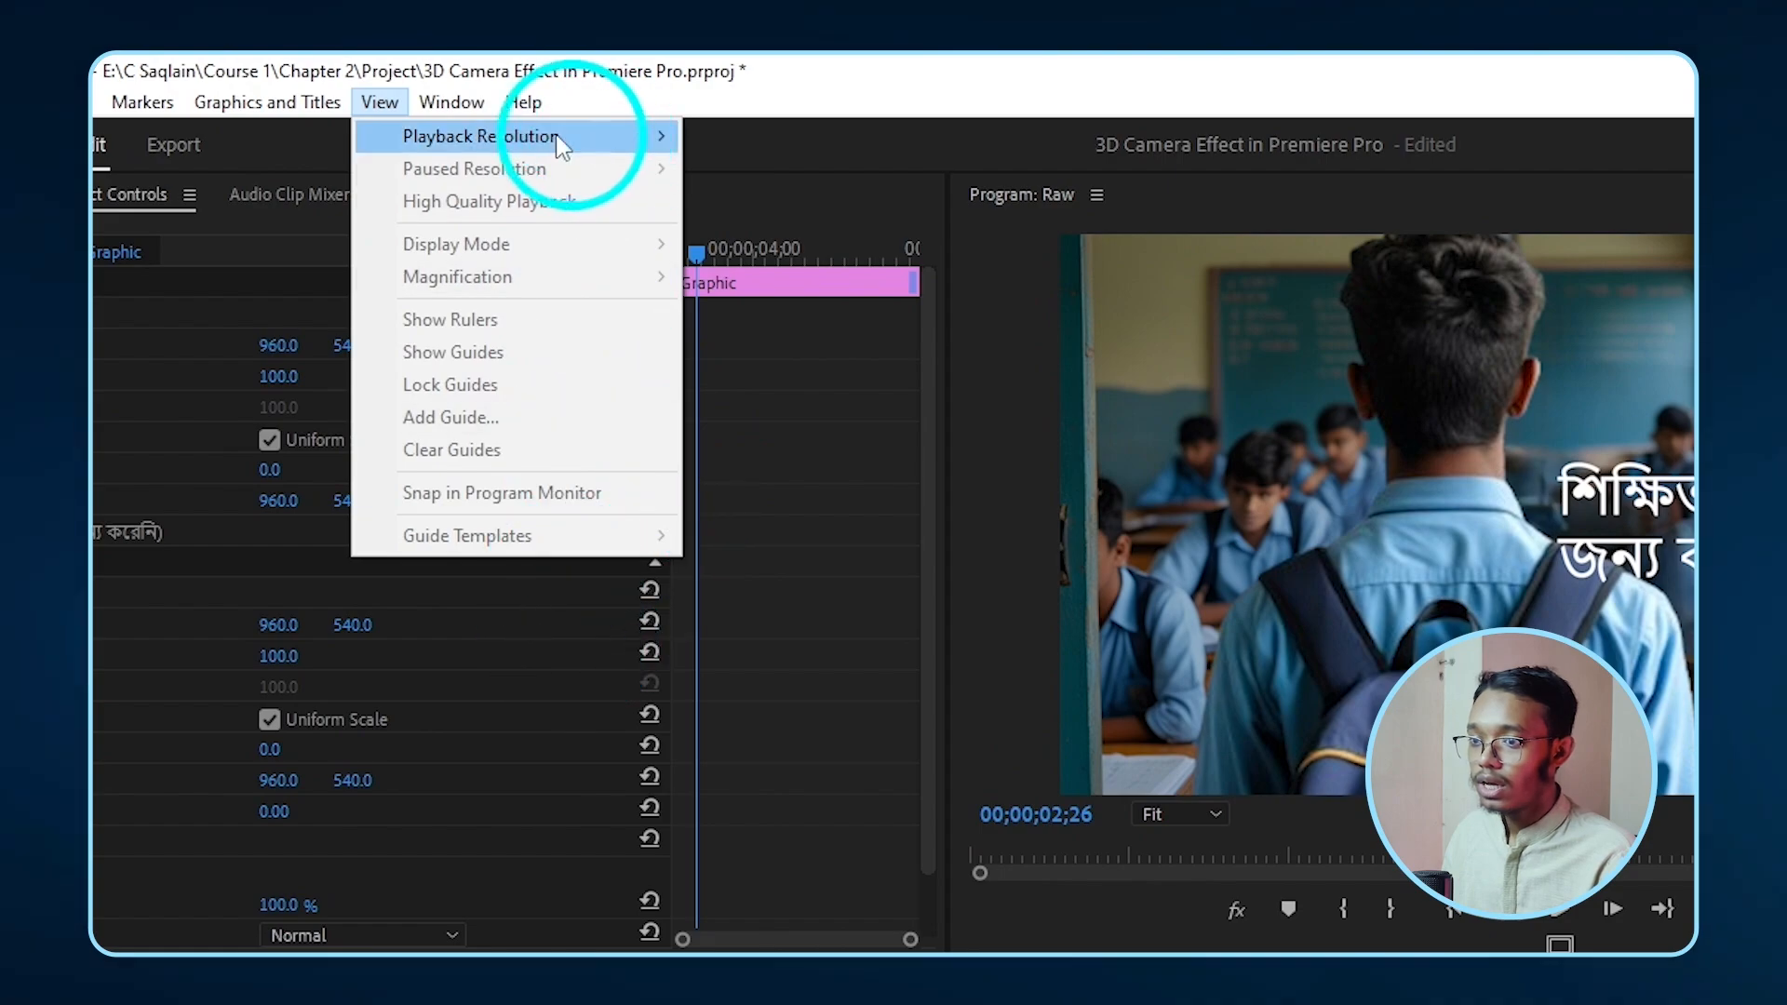
click(510, 602)
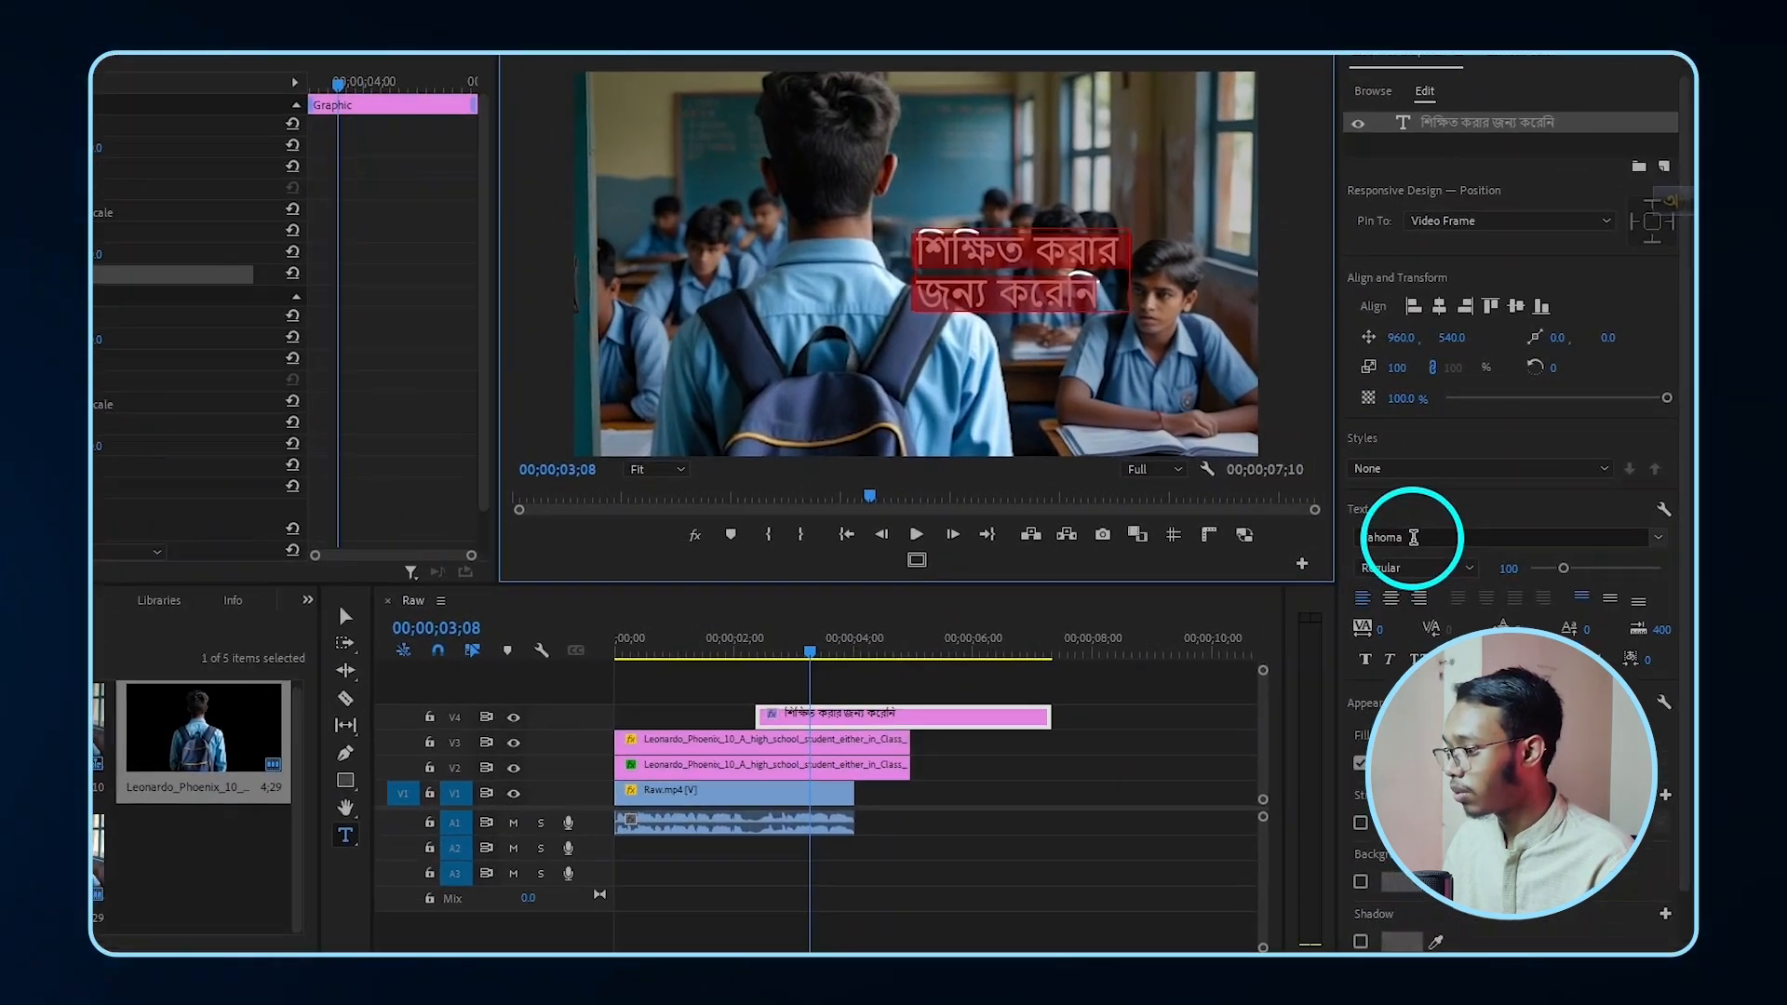
- Change the Bengali title's font to Hind Siliguri SemiBold
click(1452, 537)
text(hind)
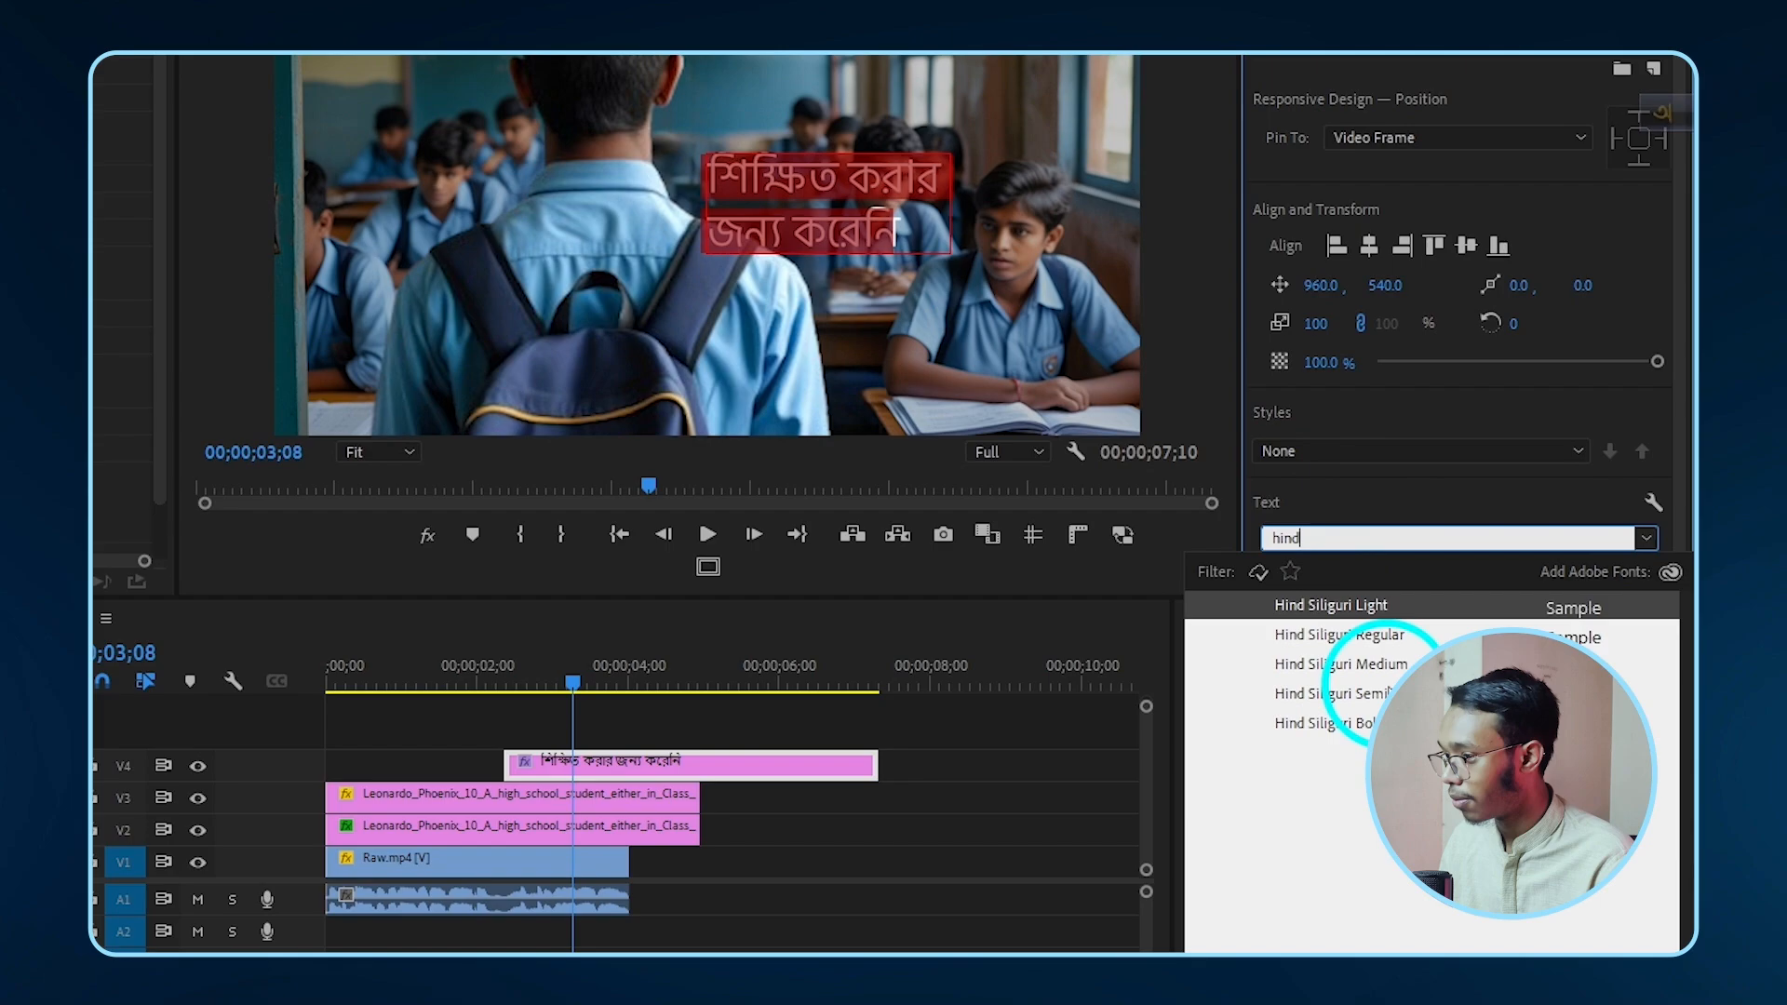
click(1341, 694)
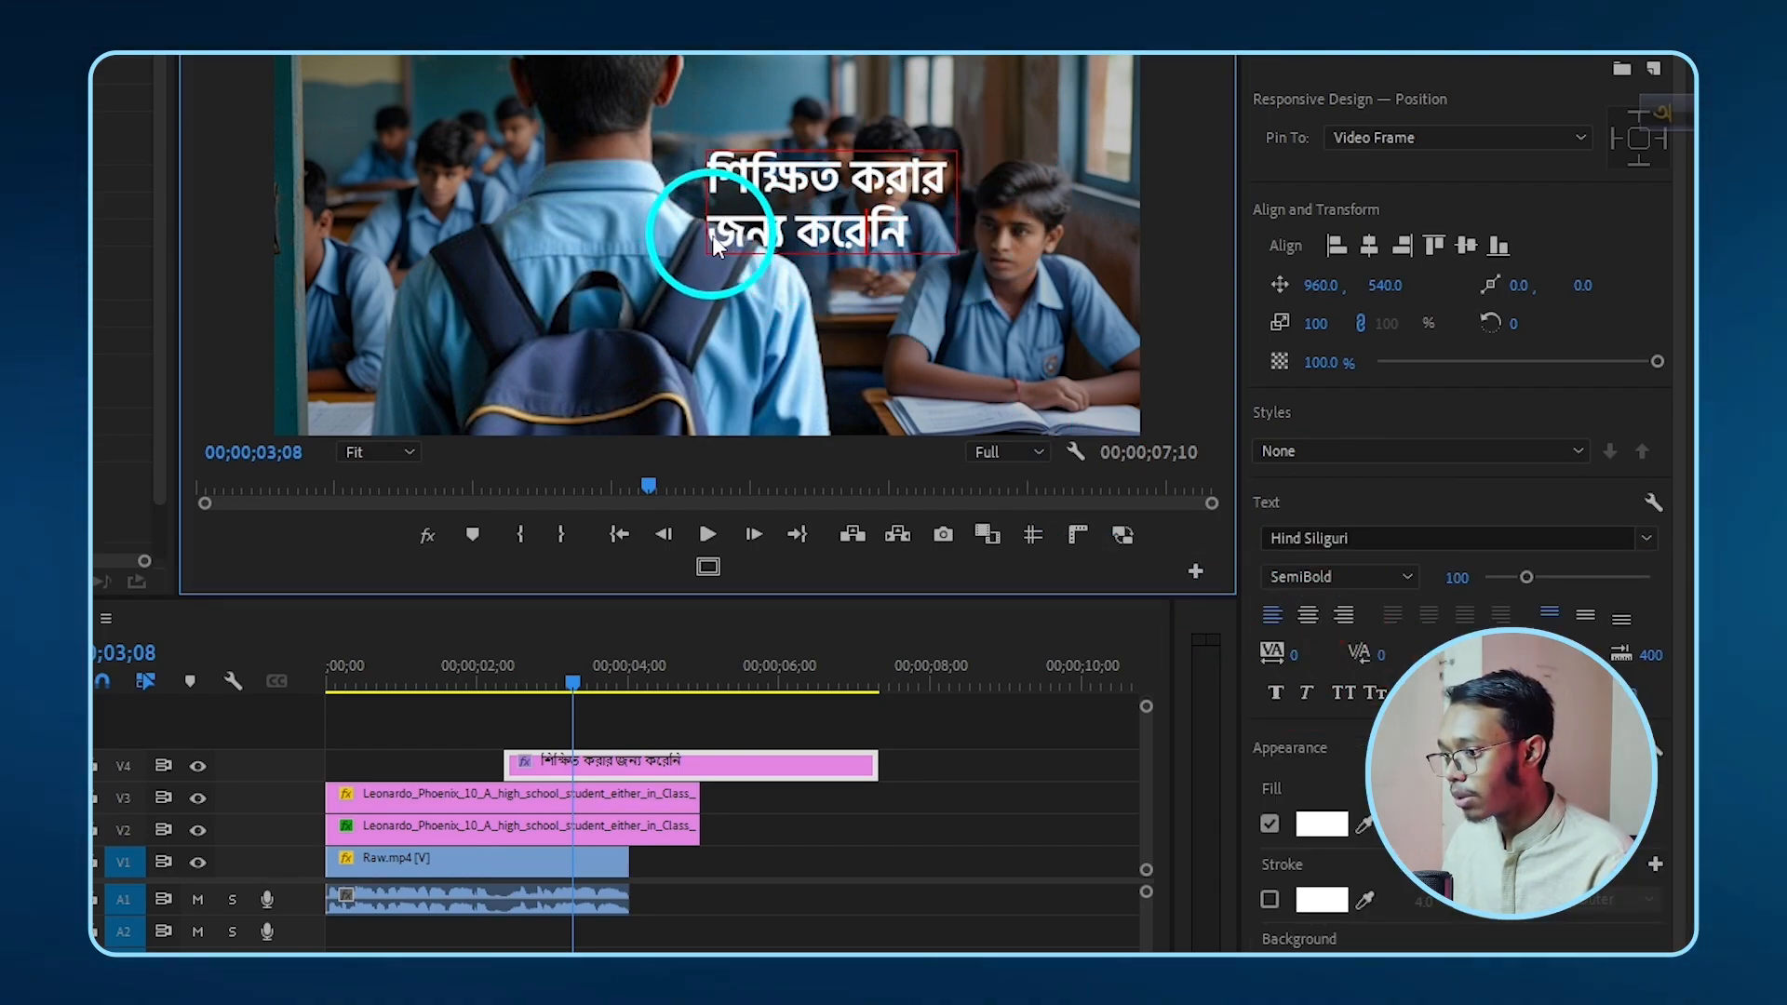
- Increase the font size of the title's second line slightly
drag(715, 243, 856, 244)
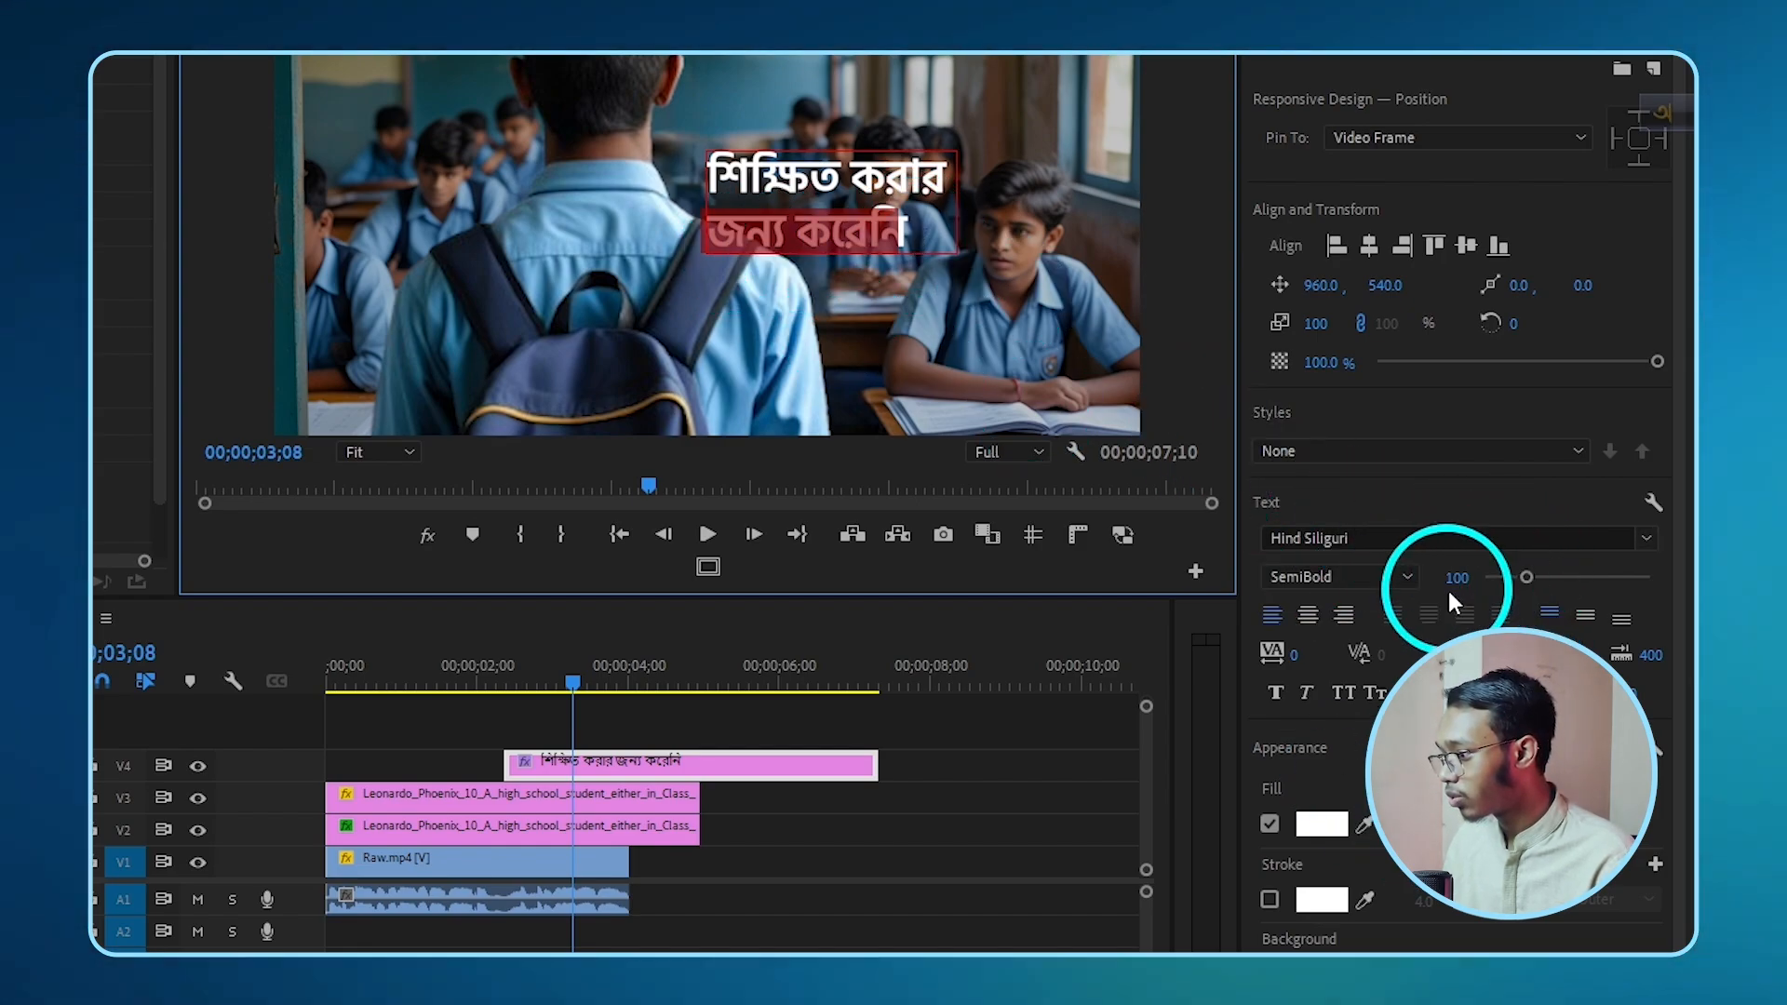
click(1446, 573)
key(Up)
key(Up)
key(Up)
key(Up)
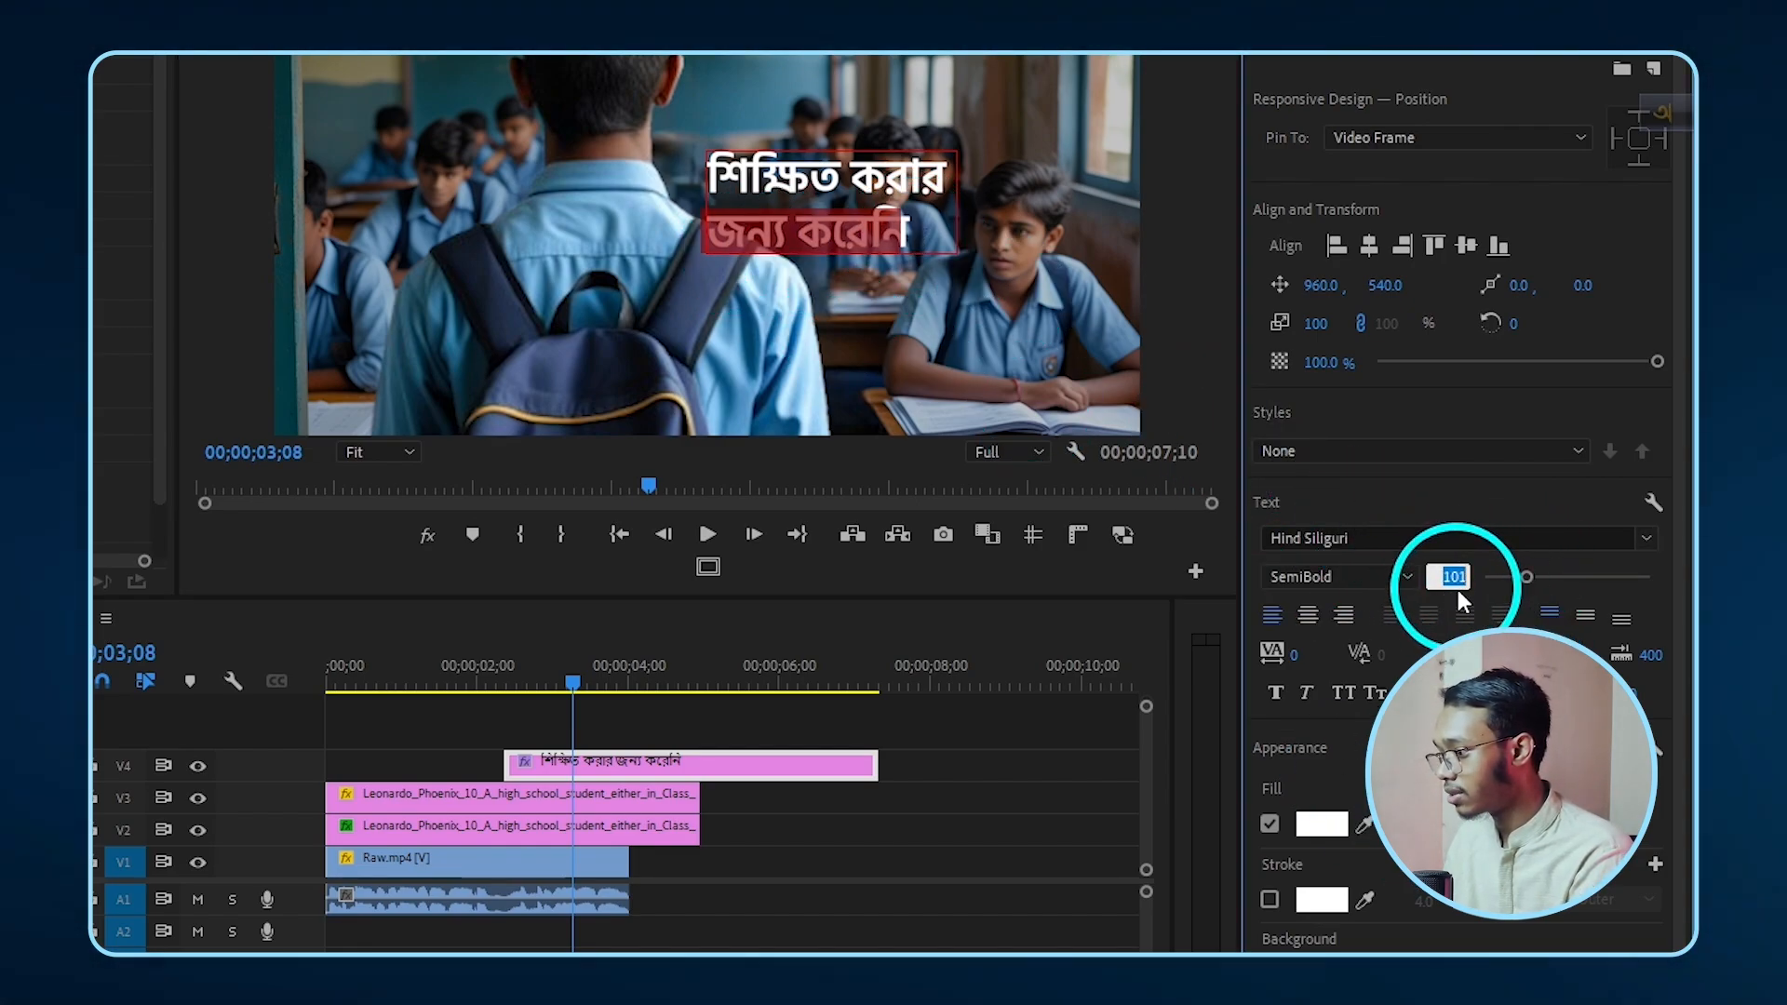
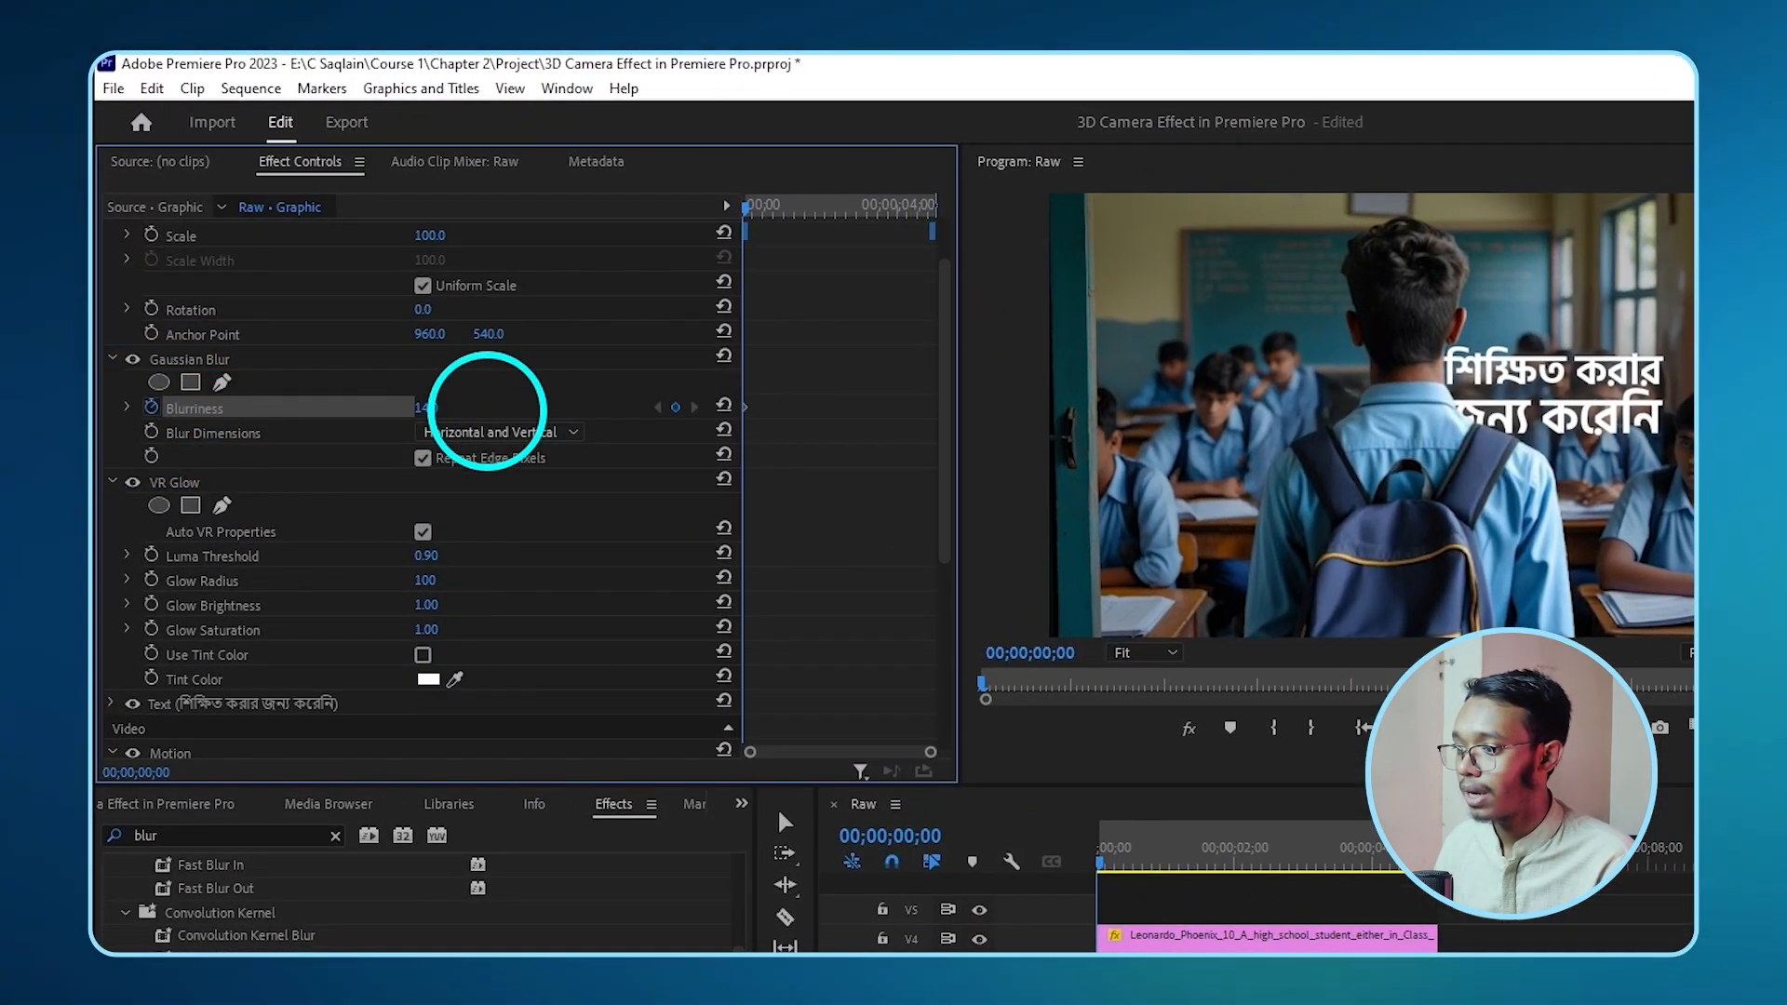
- Keyframe the title's Blurriness from 18 at the start down to 0 at two seconds
mouse_move(433, 409)
mouse_down()
mouse_move(639, 391)
mouse_move(447, 418)
mouse_up()
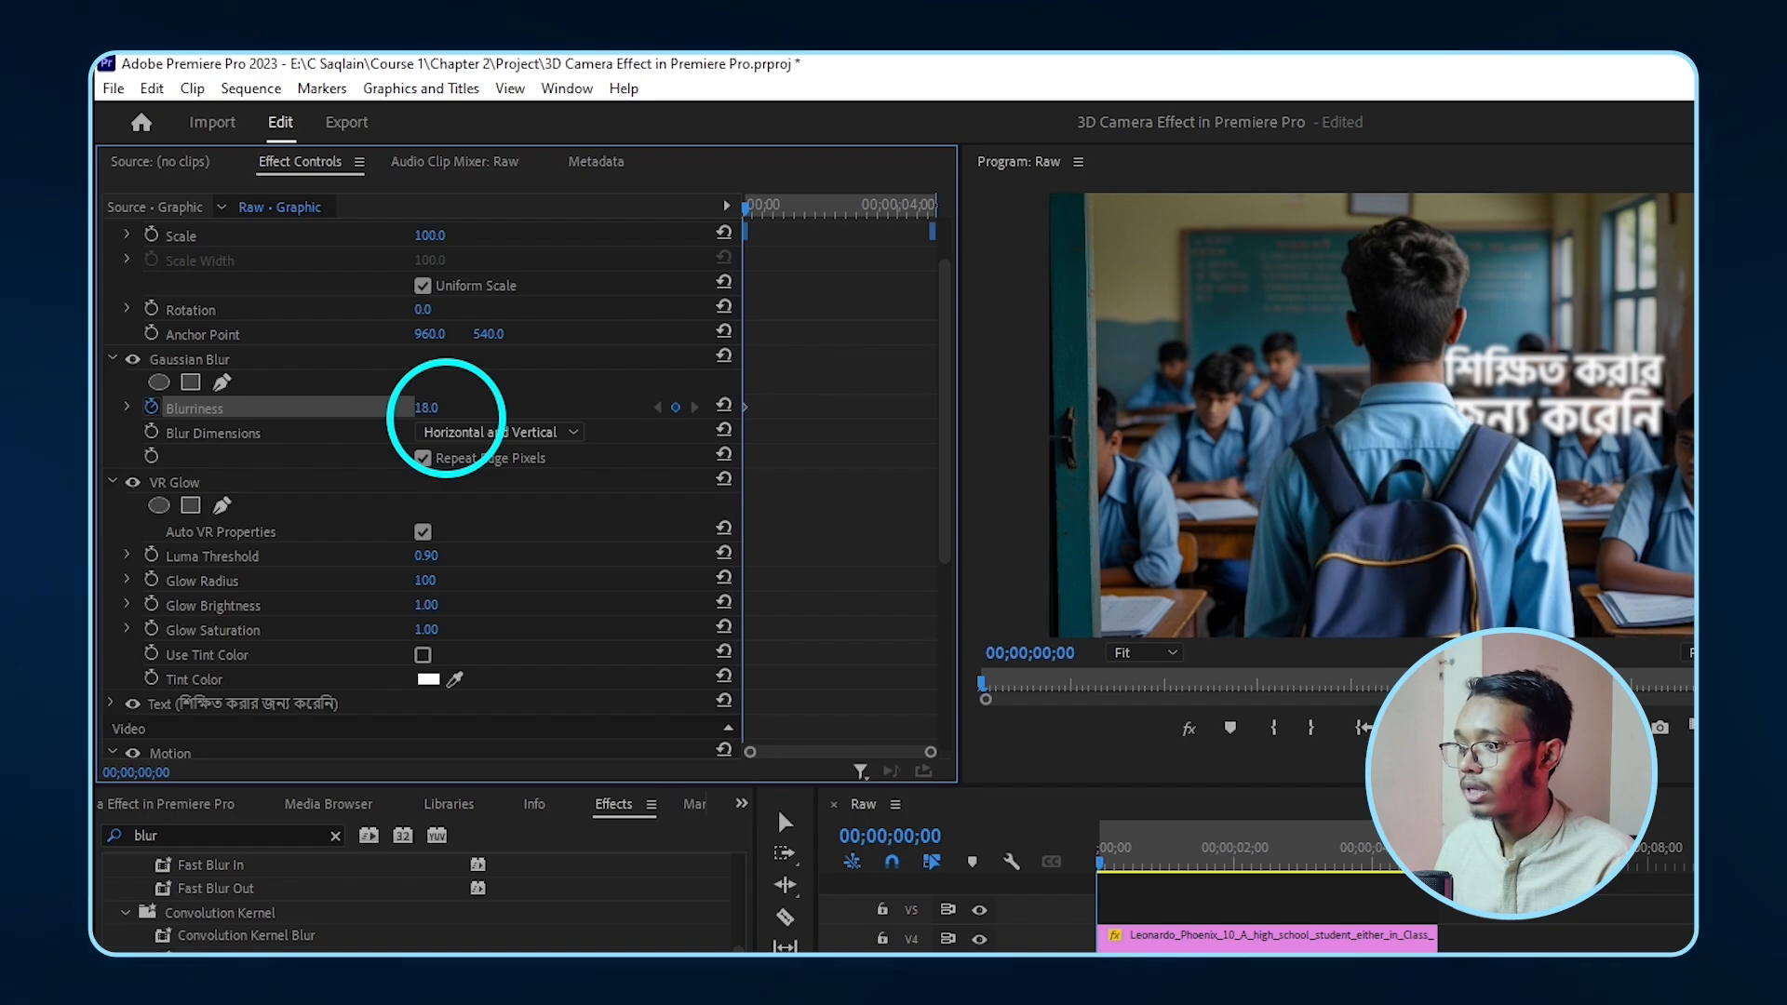
click(817, 210)
click(823, 212)
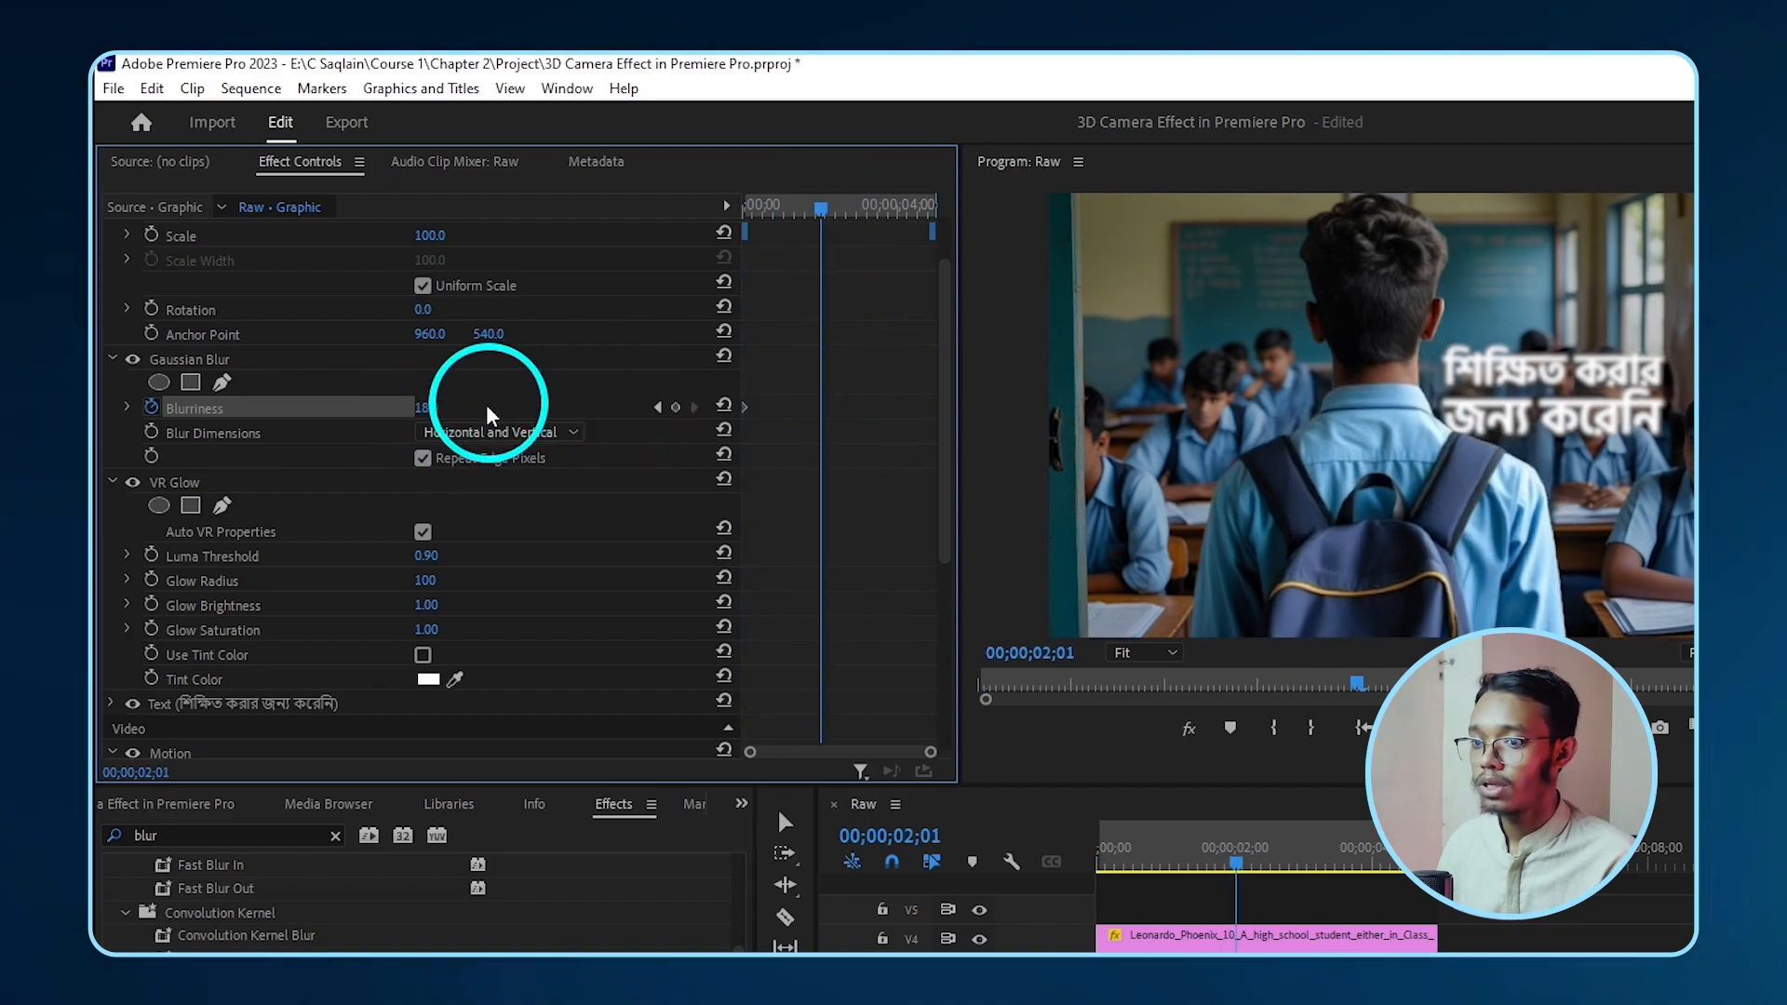
drag(404, 410, 198, 411)
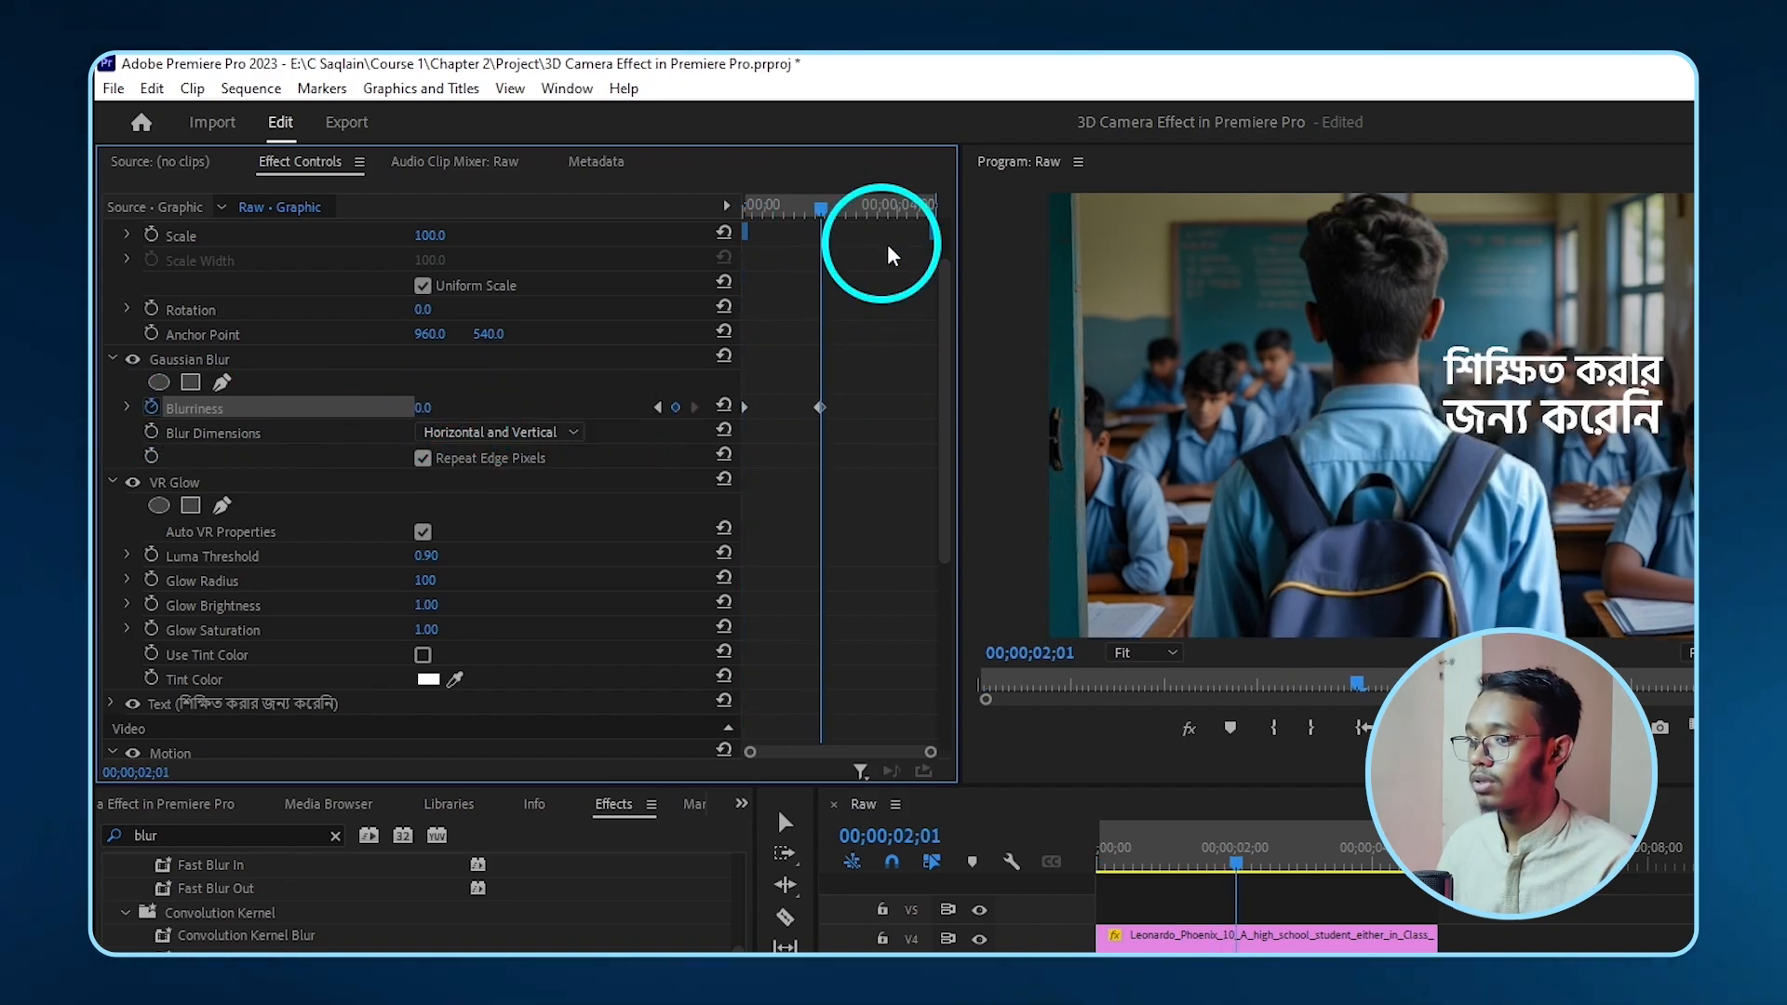
- Keyframe the title's Scale from 100 at the start to about 105 at 4;10
key(Home)
scroll(113, 263, up, 2)
click(151, 305)
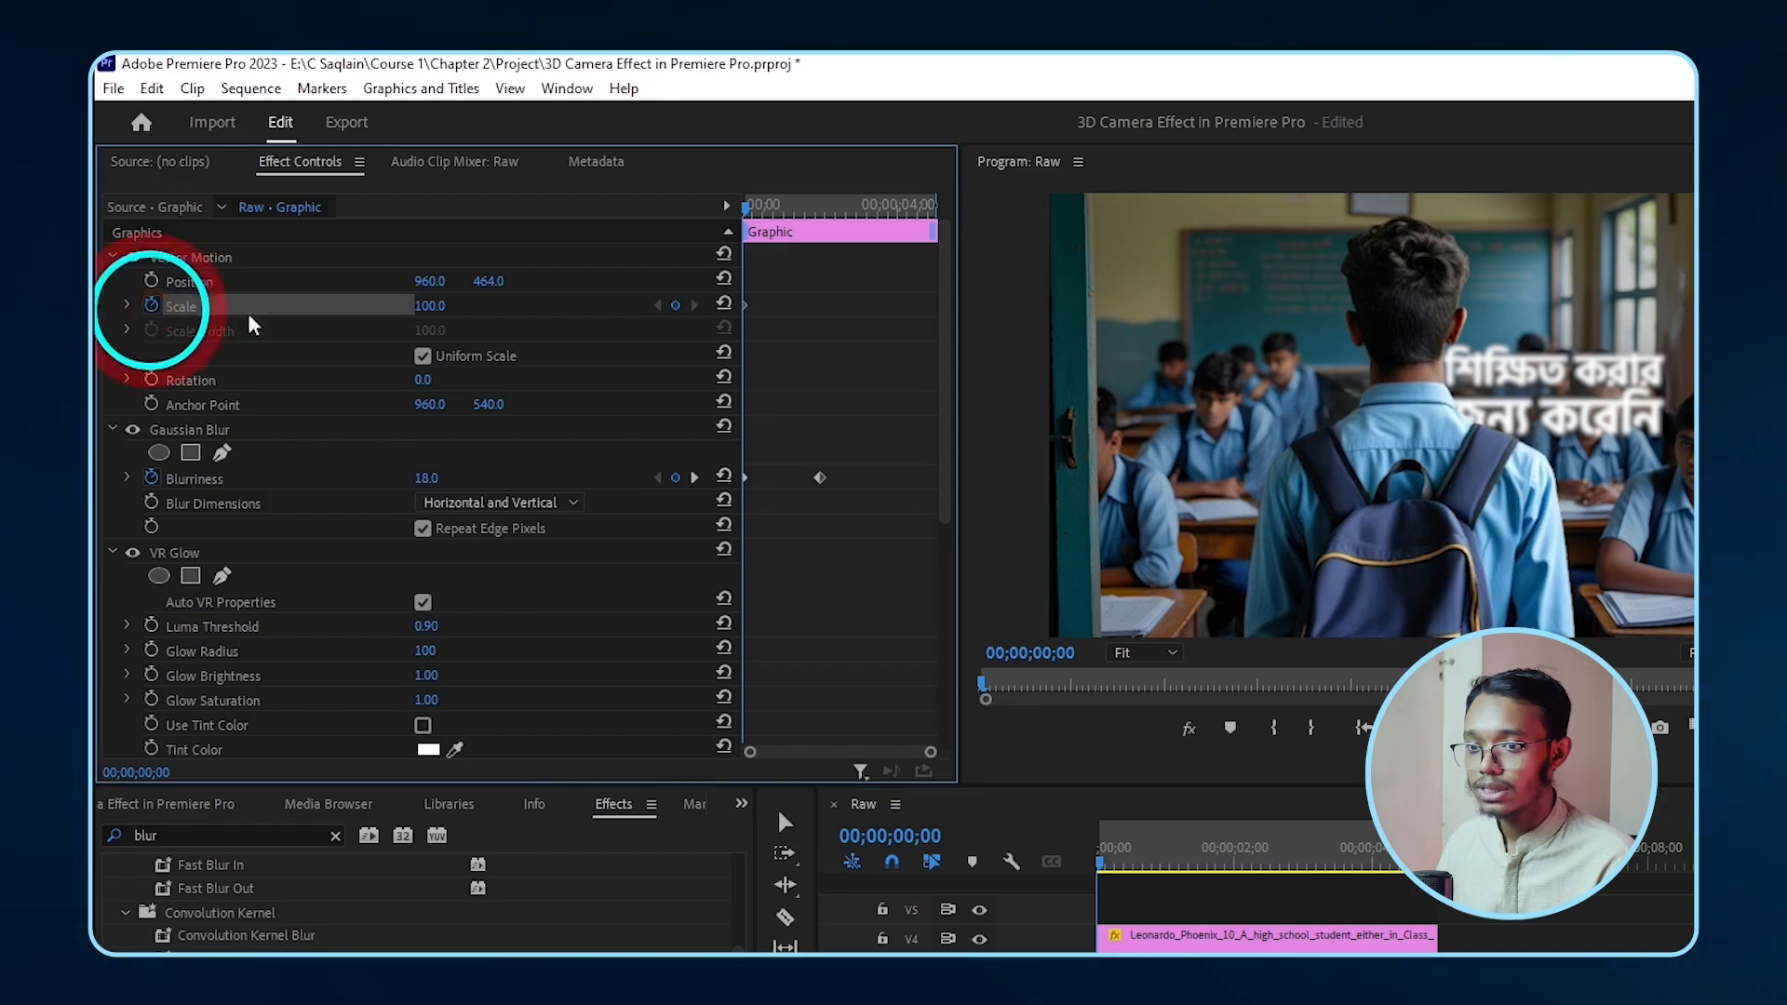
drag(847, 197, 911, 197)
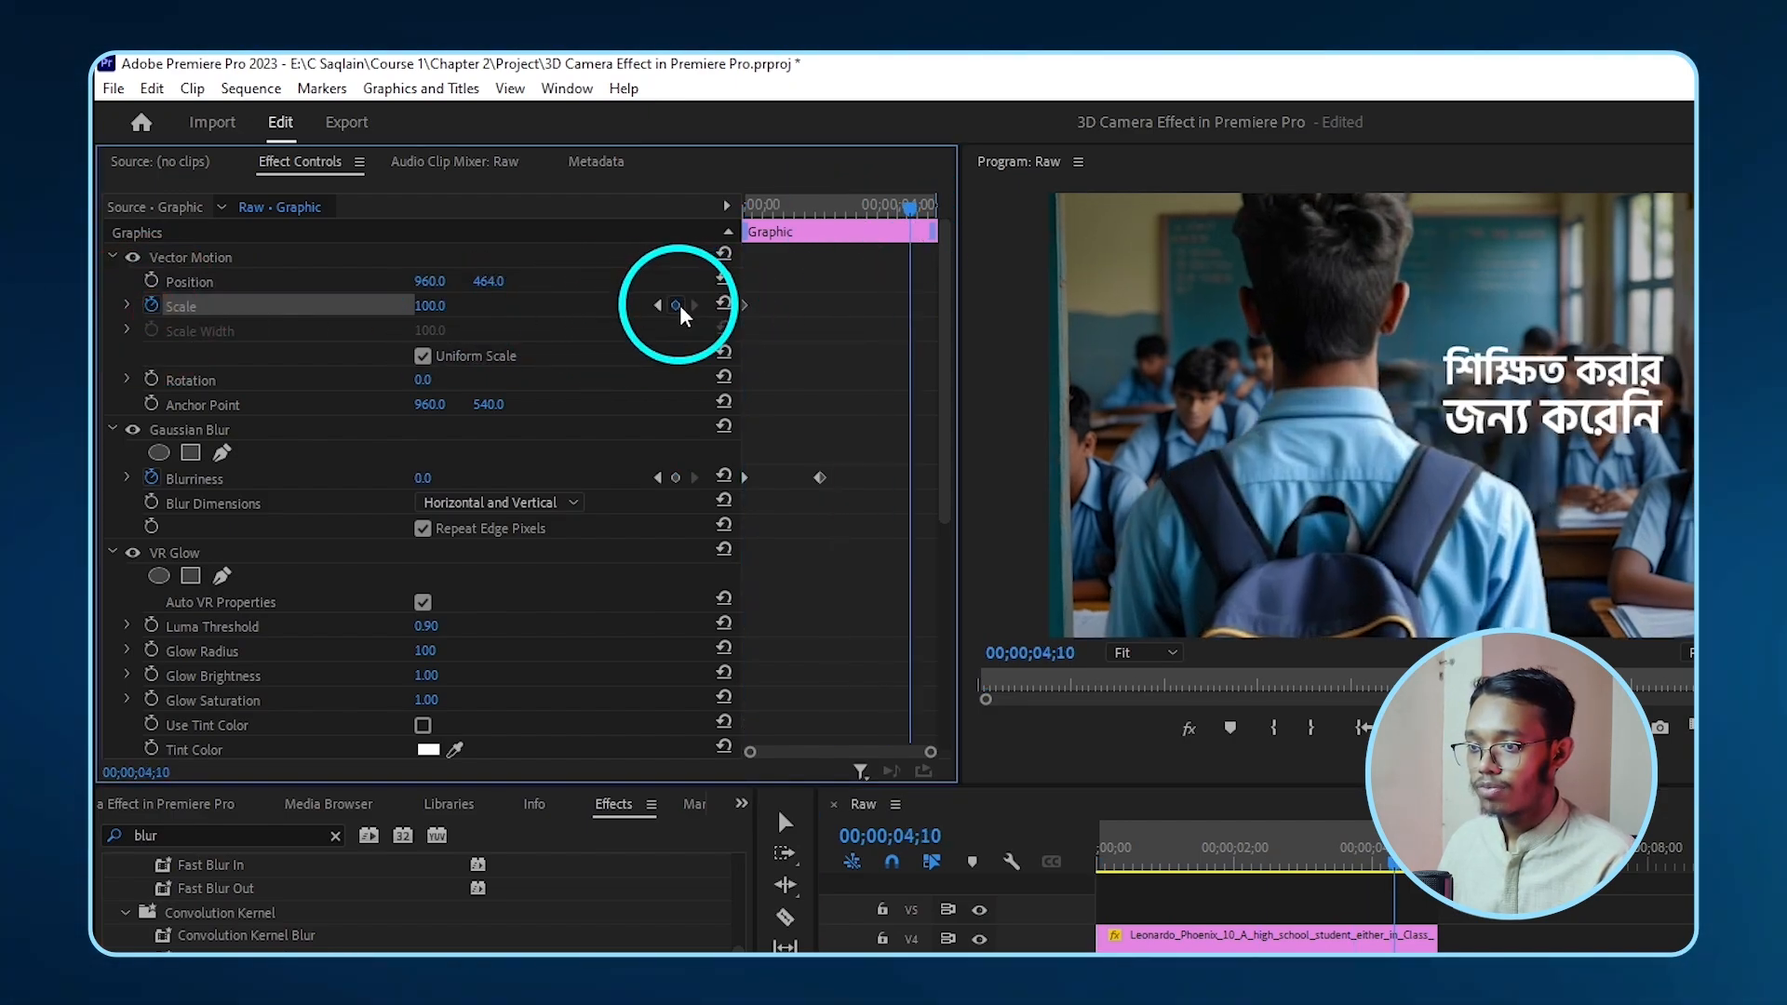
click(676, 305)
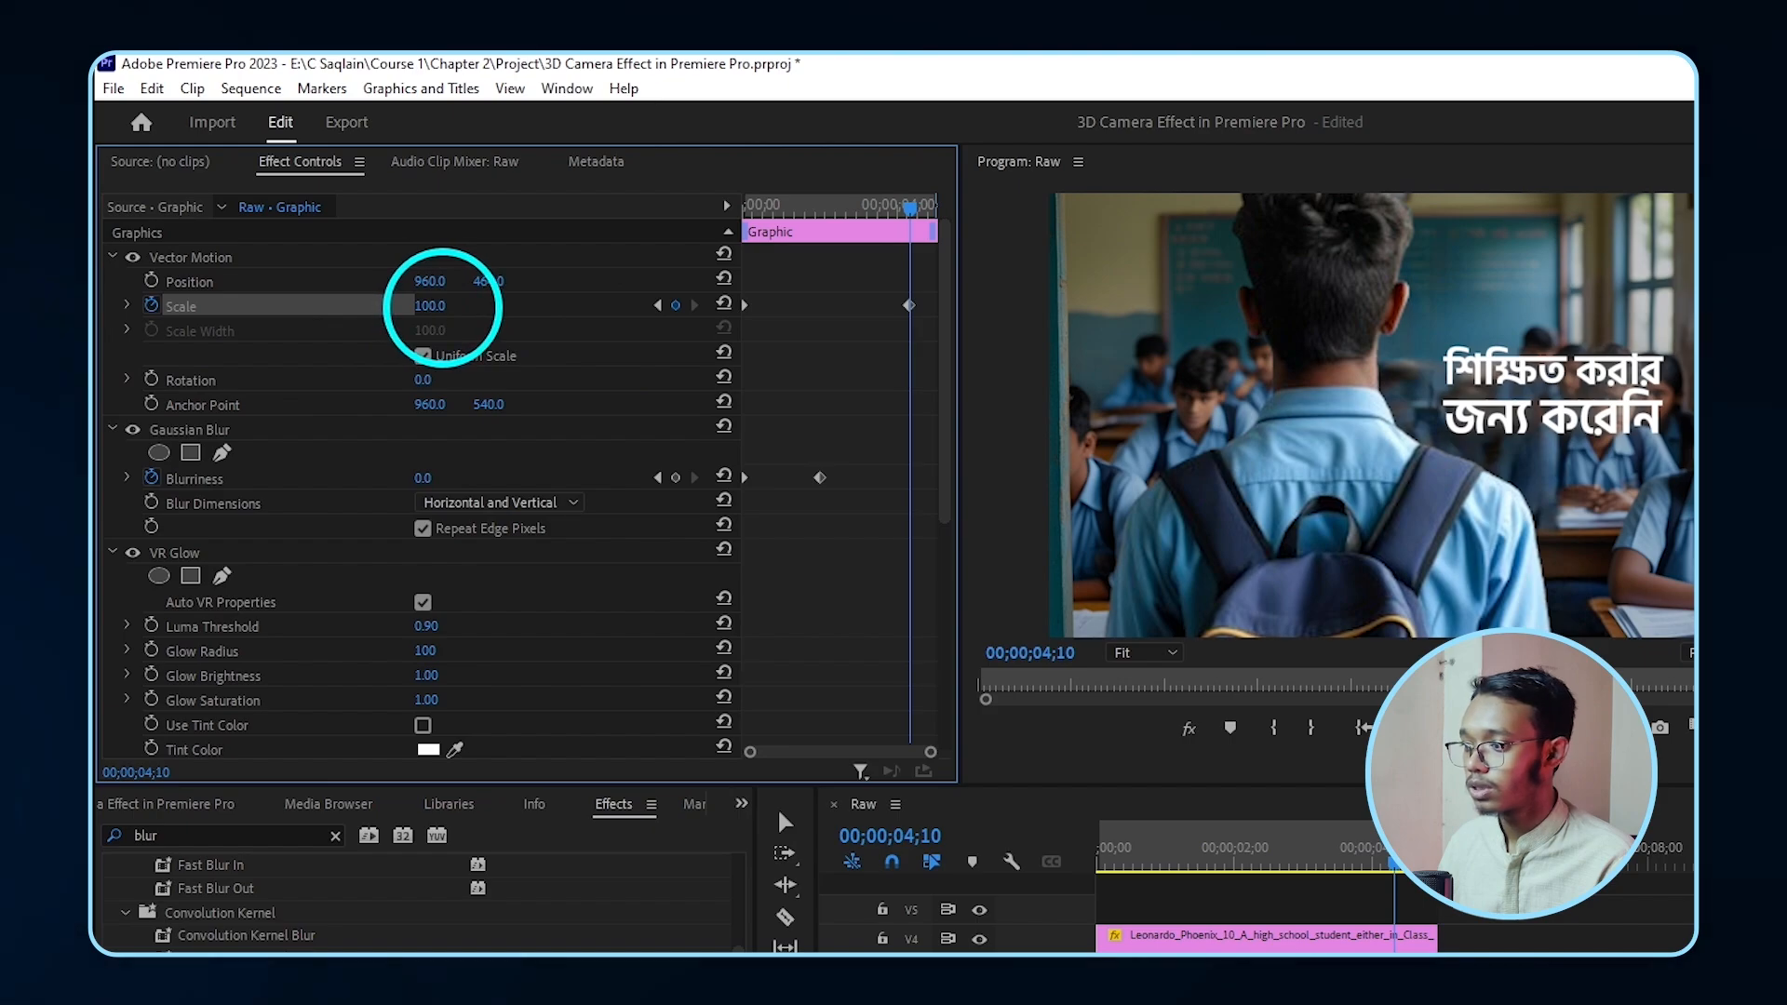
drag(443, 308, 449, 308)
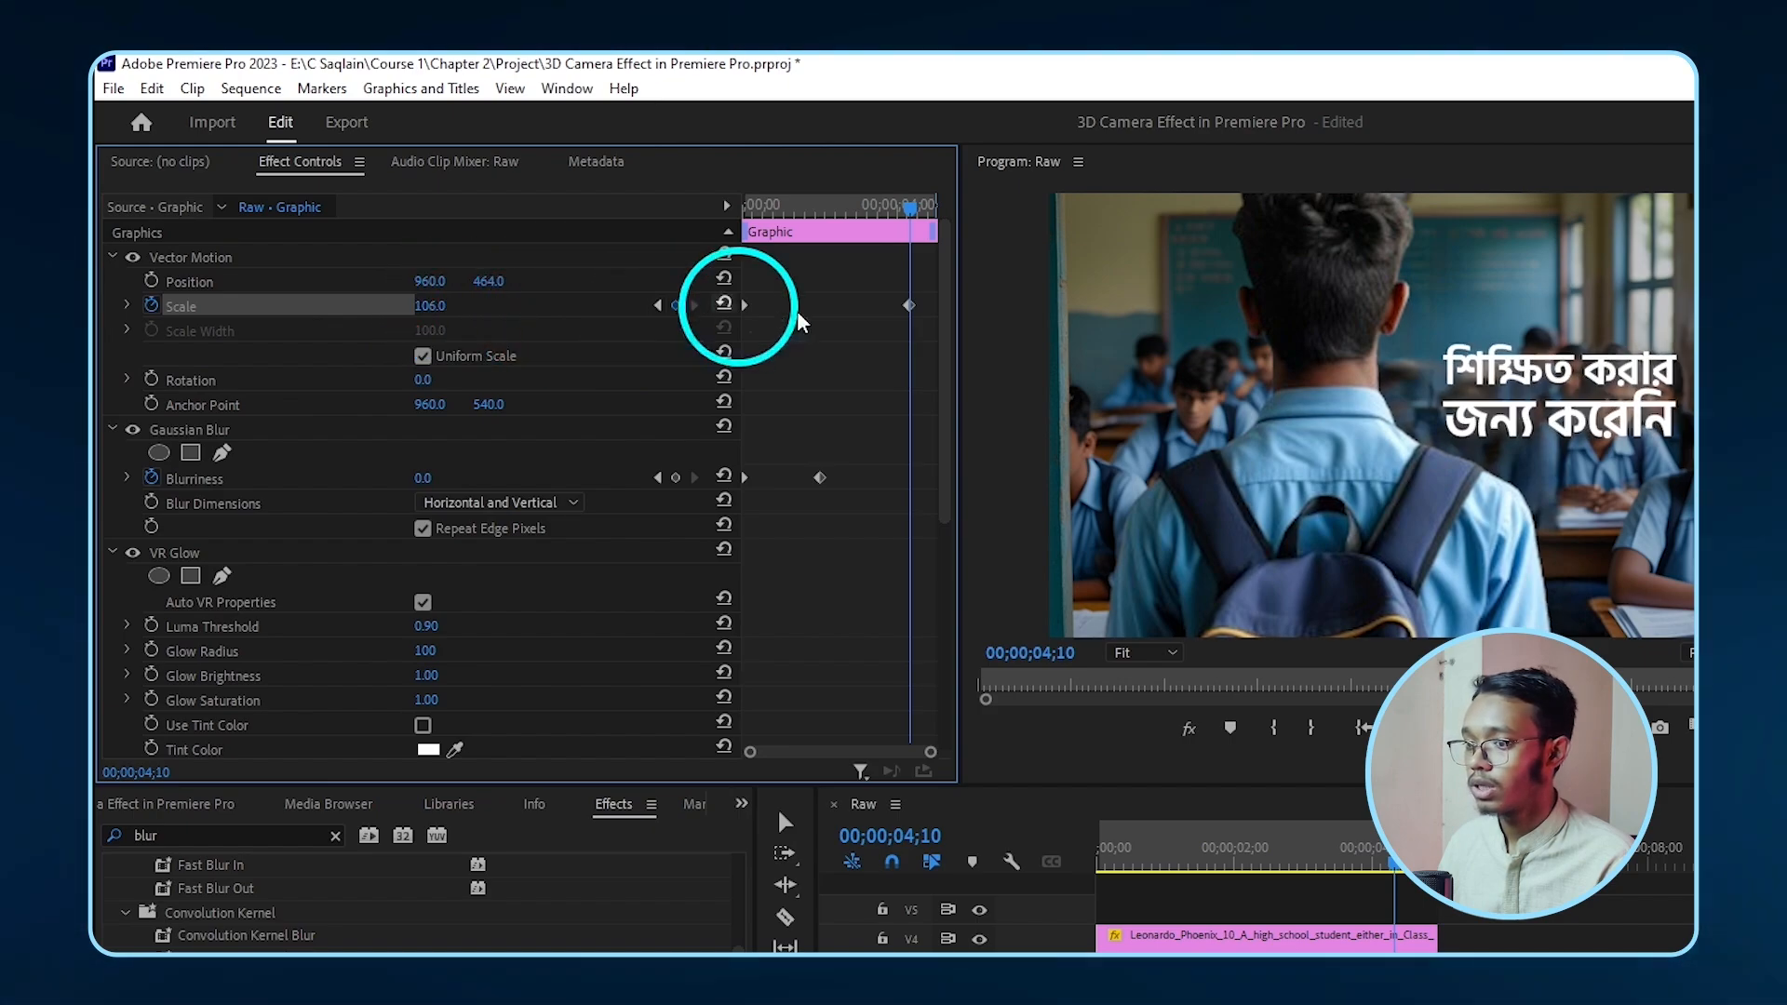
drag(910, 307, 935, 309)
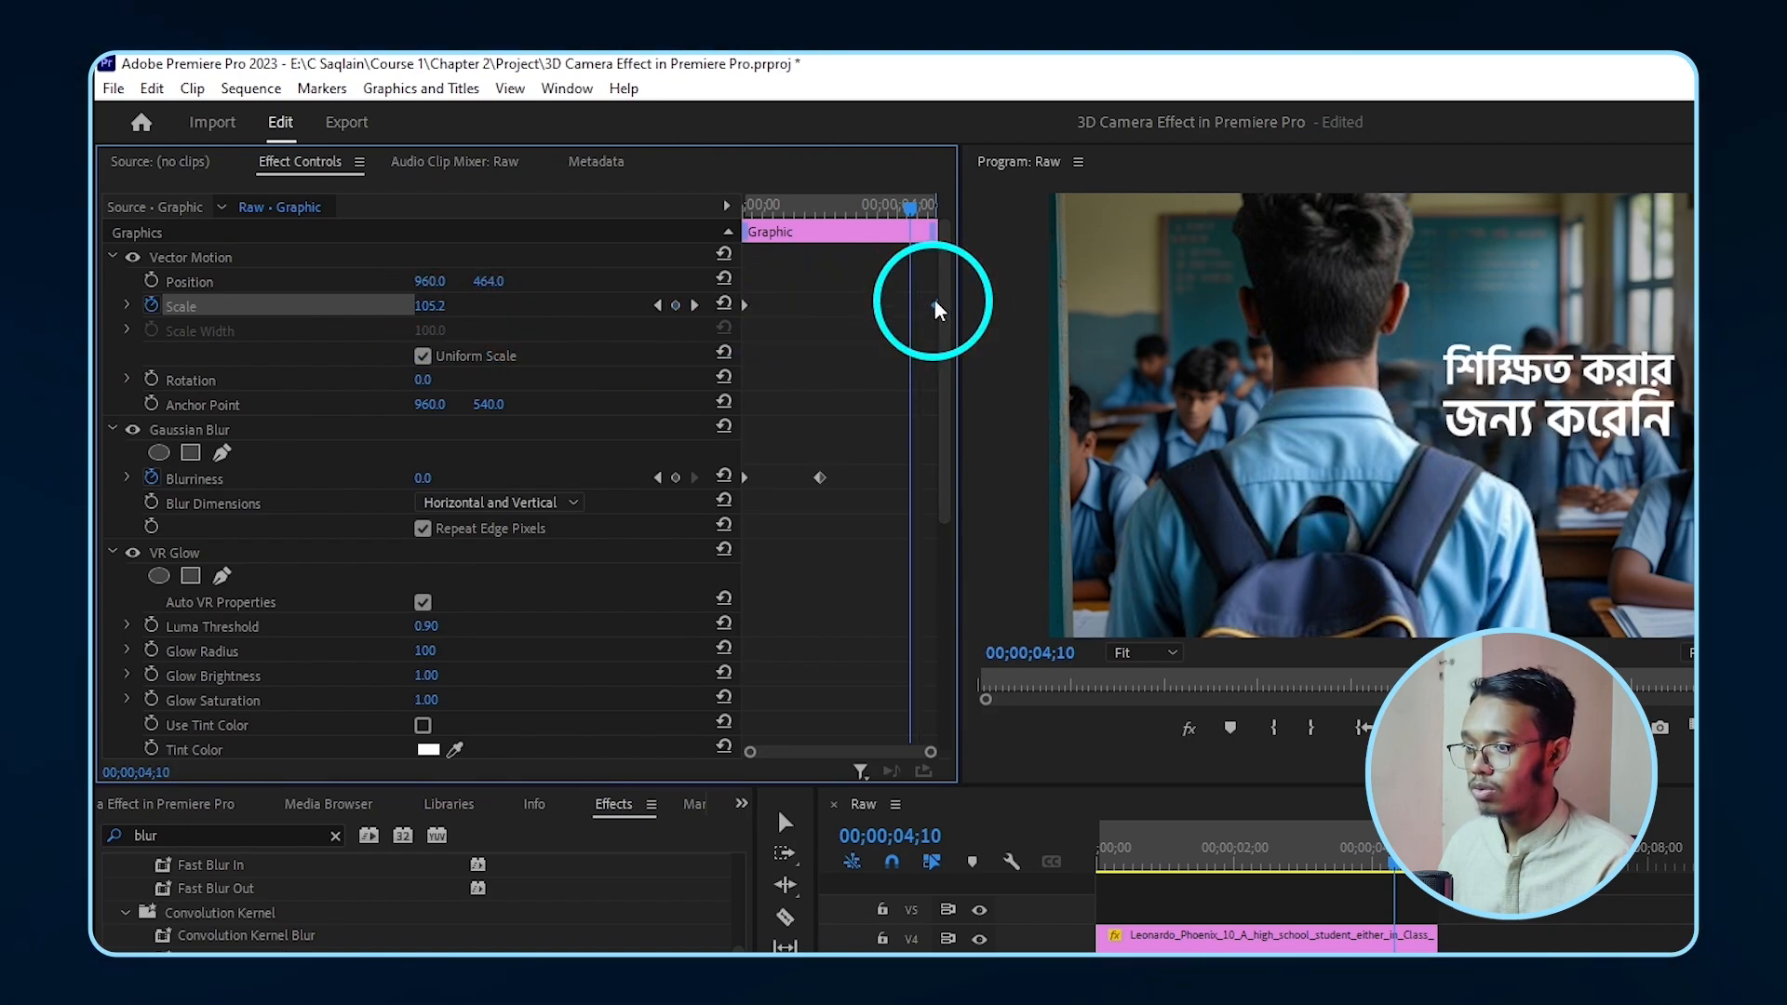
- Apply Ease In and Ease Out to the title's scale keyframes
right_click(935, 300)
click(1024, 631)
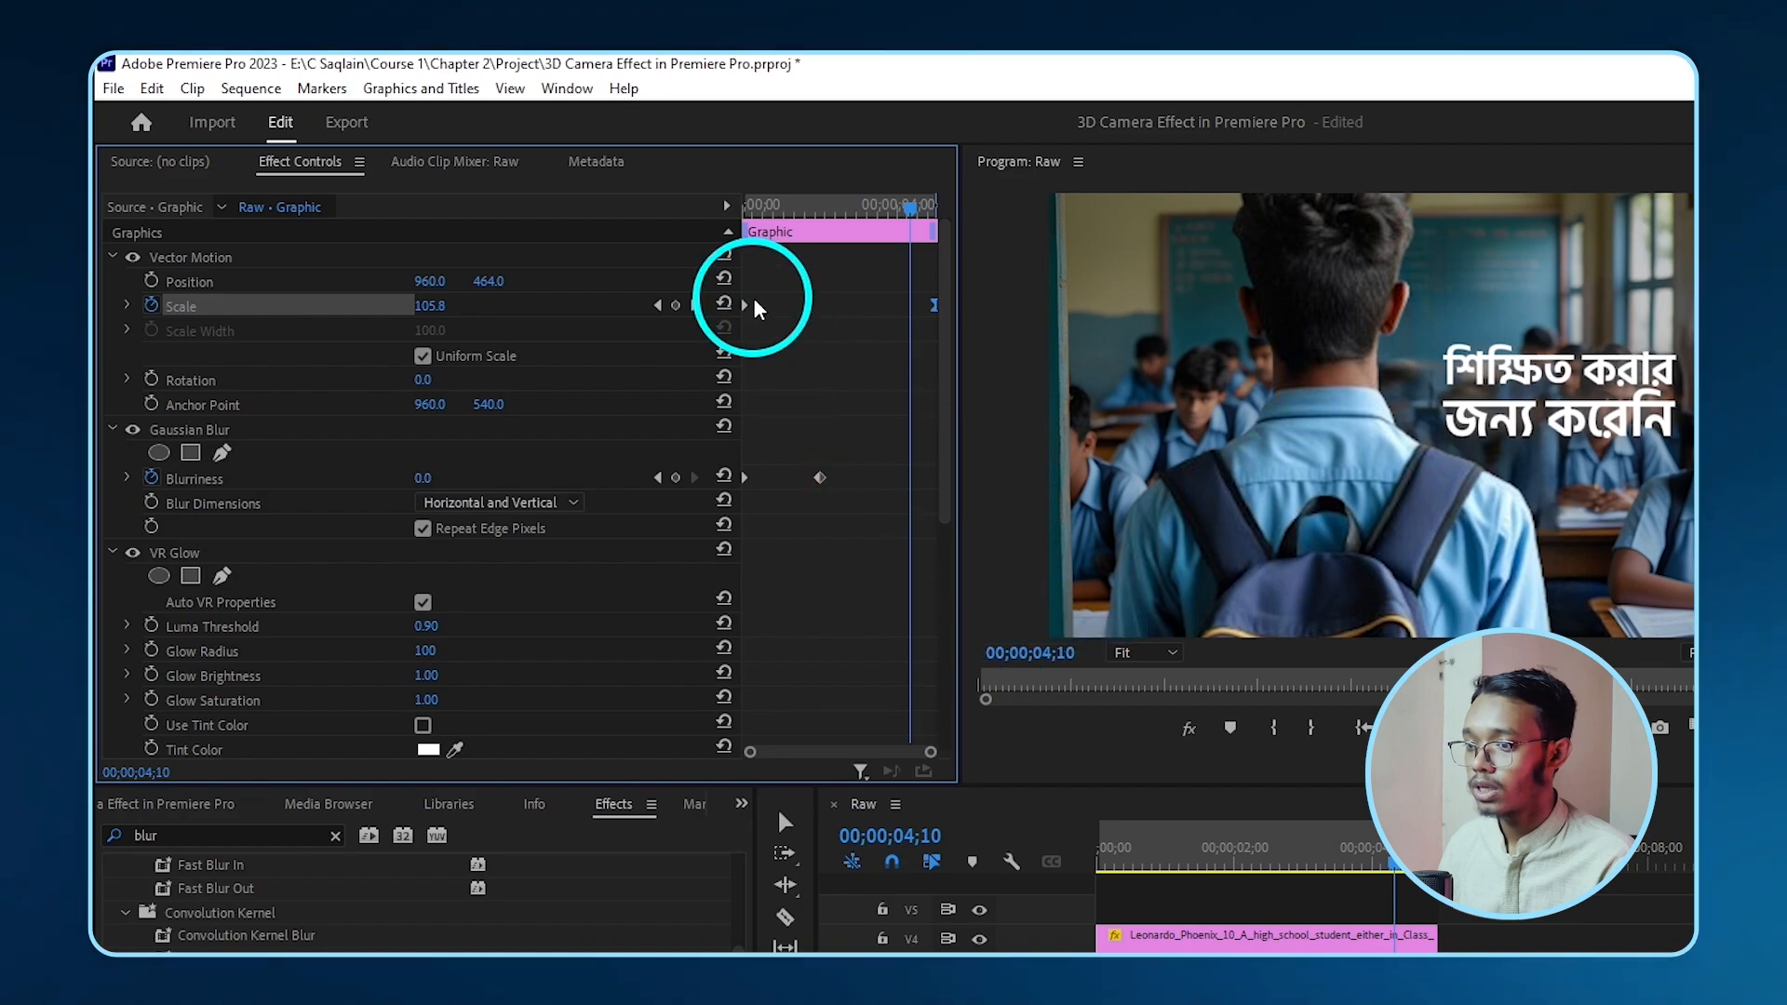
right_click(747, 300)
click(811, 661)
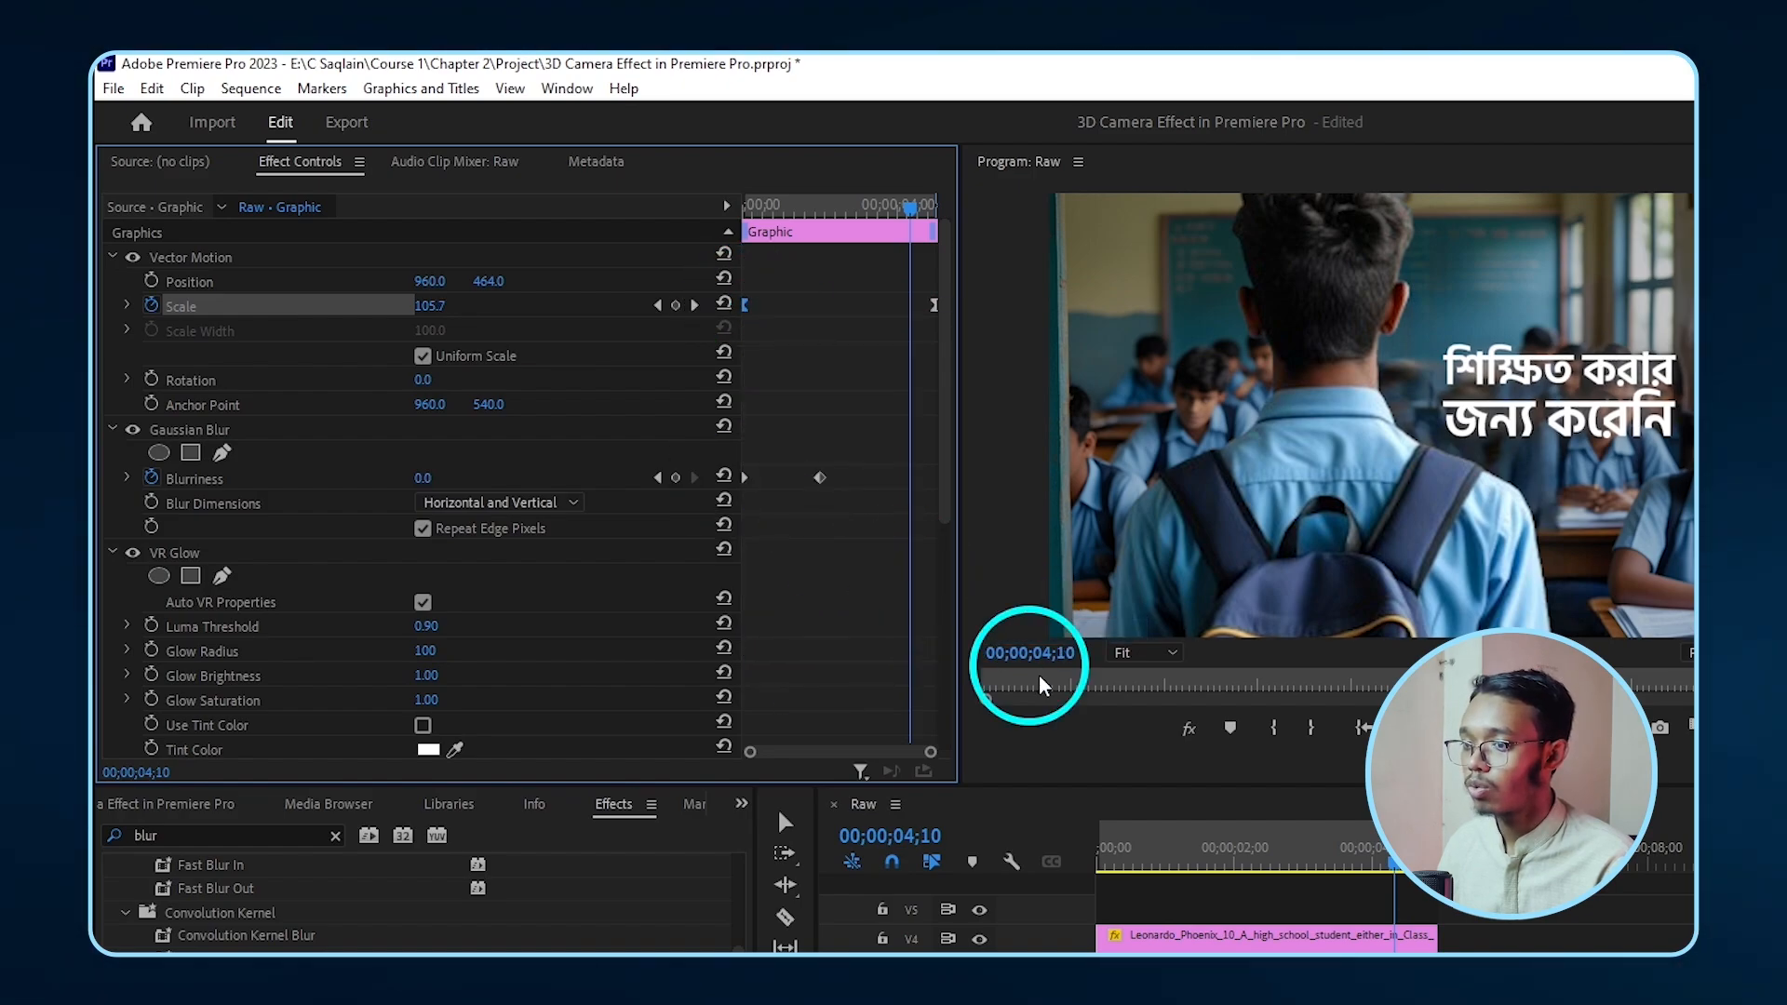
drag(909, 207, 588, 204)
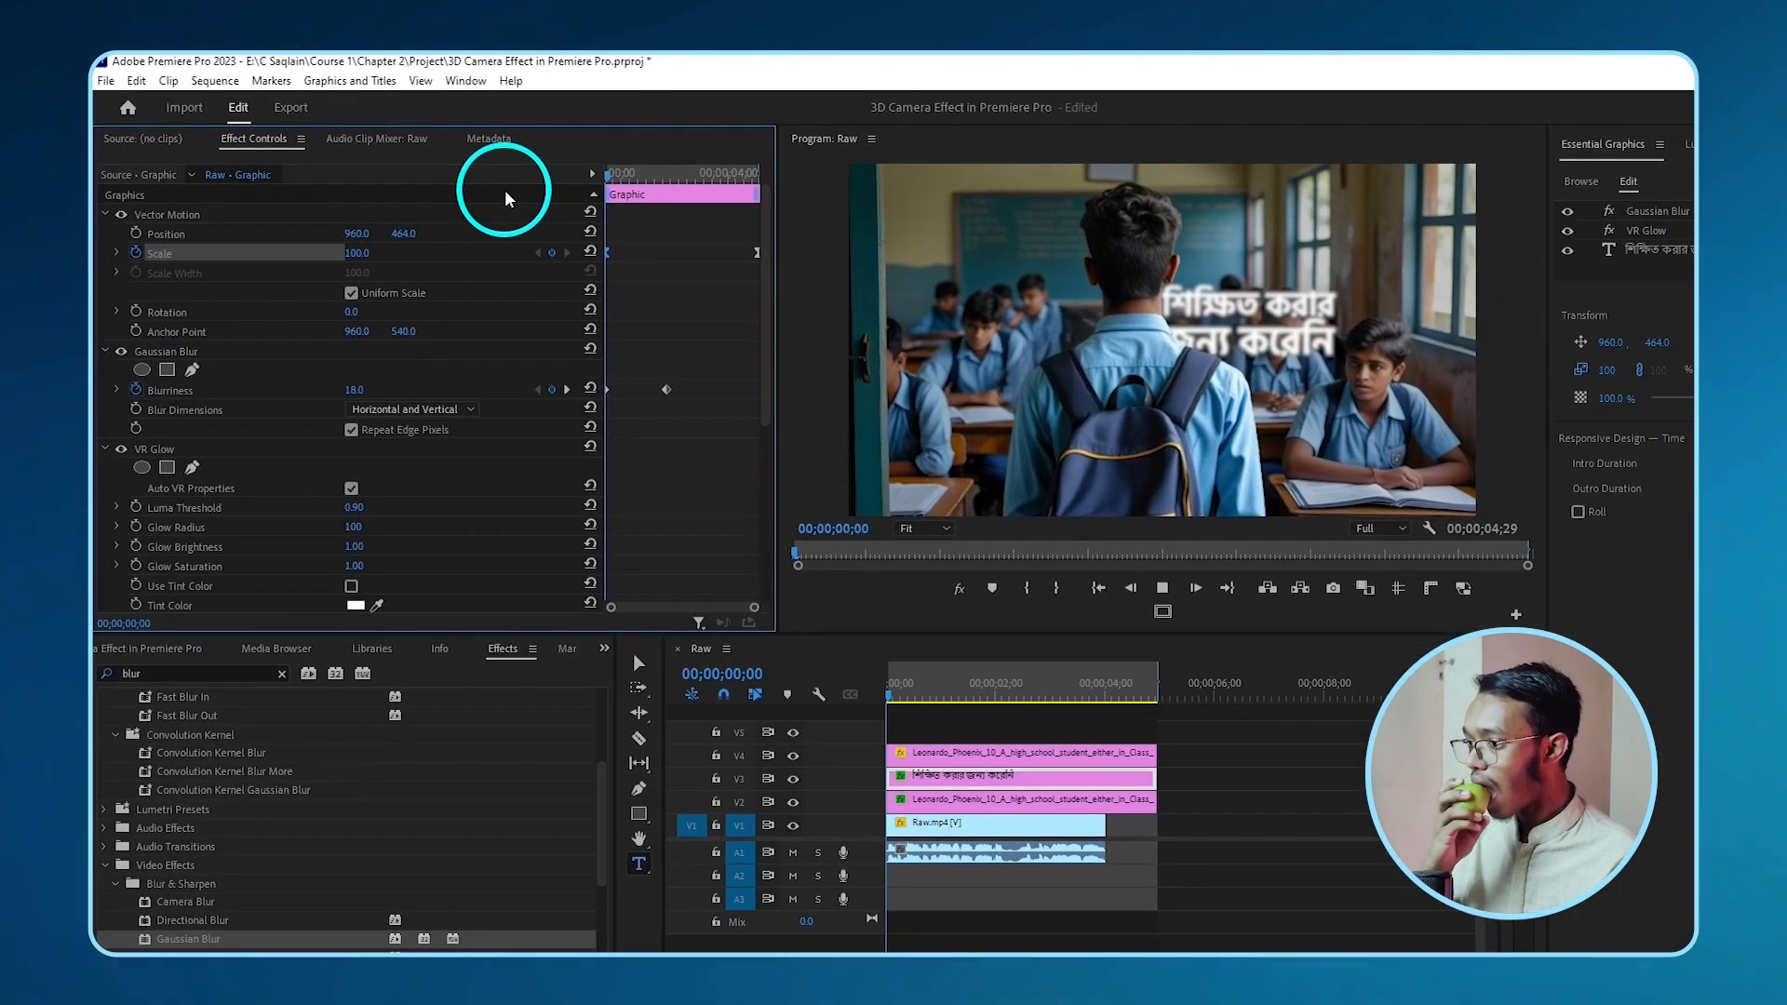
- Preview the title animation, then drag Gaussian Blur onto the V4 student cutout clip
key(space)
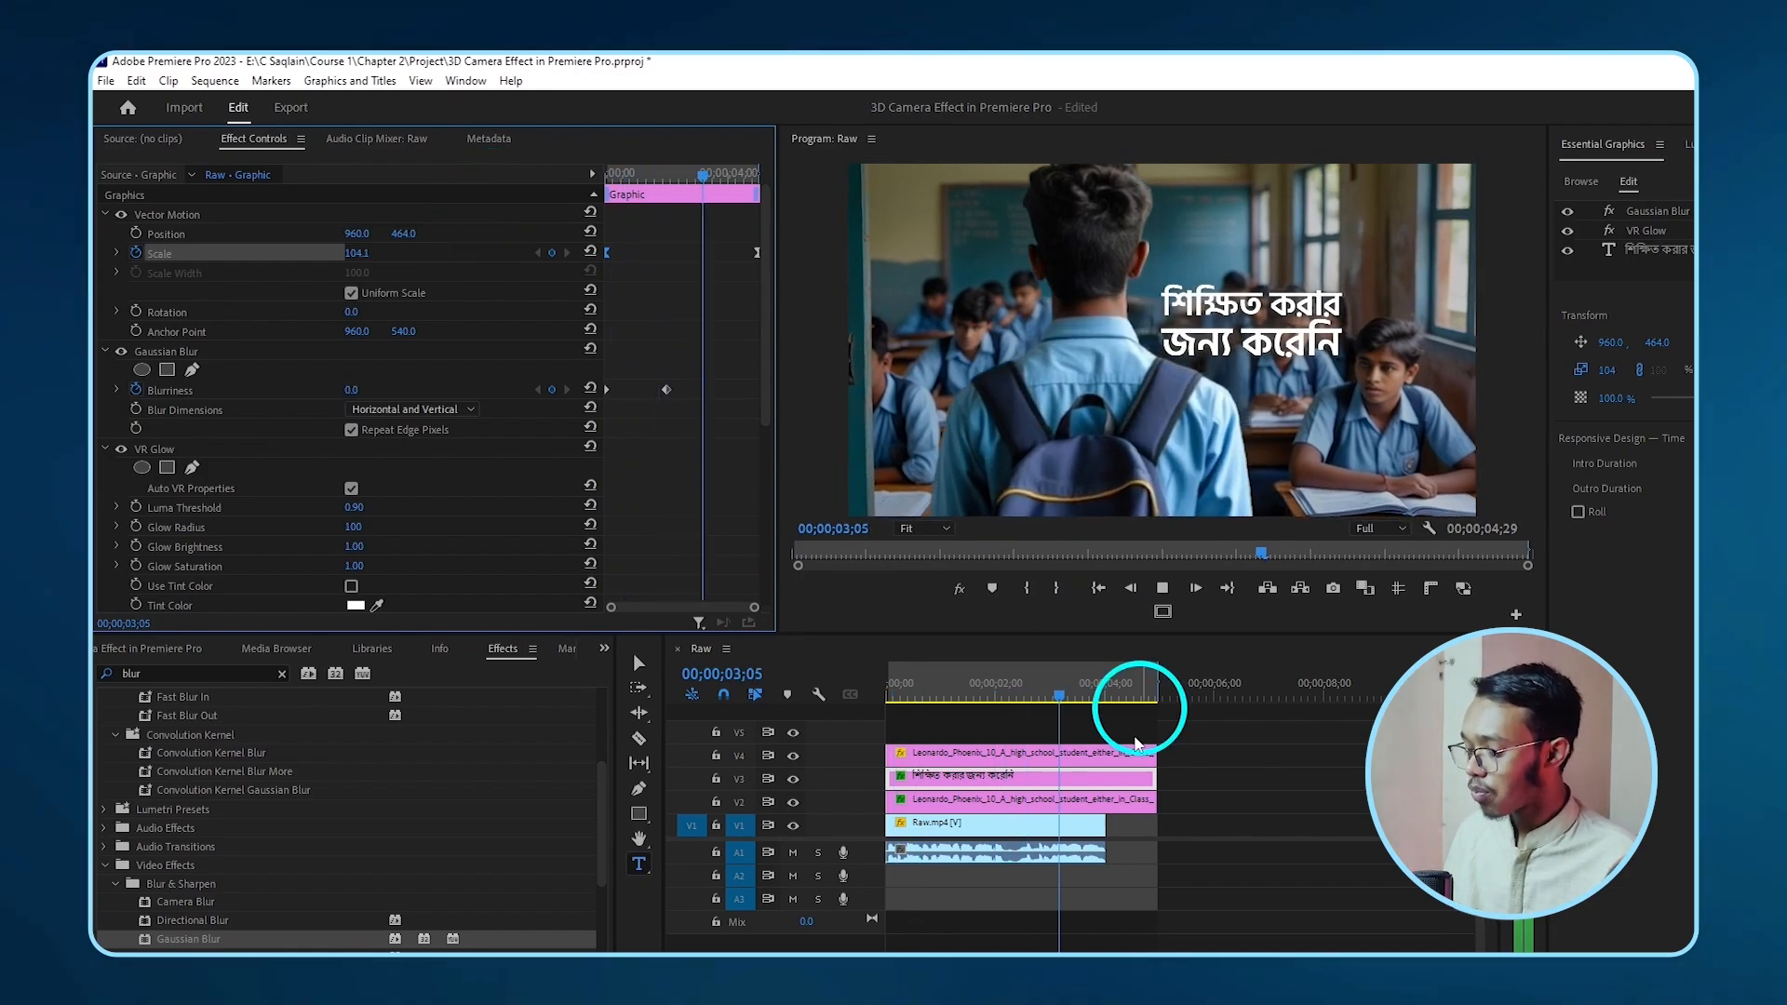
key(space)
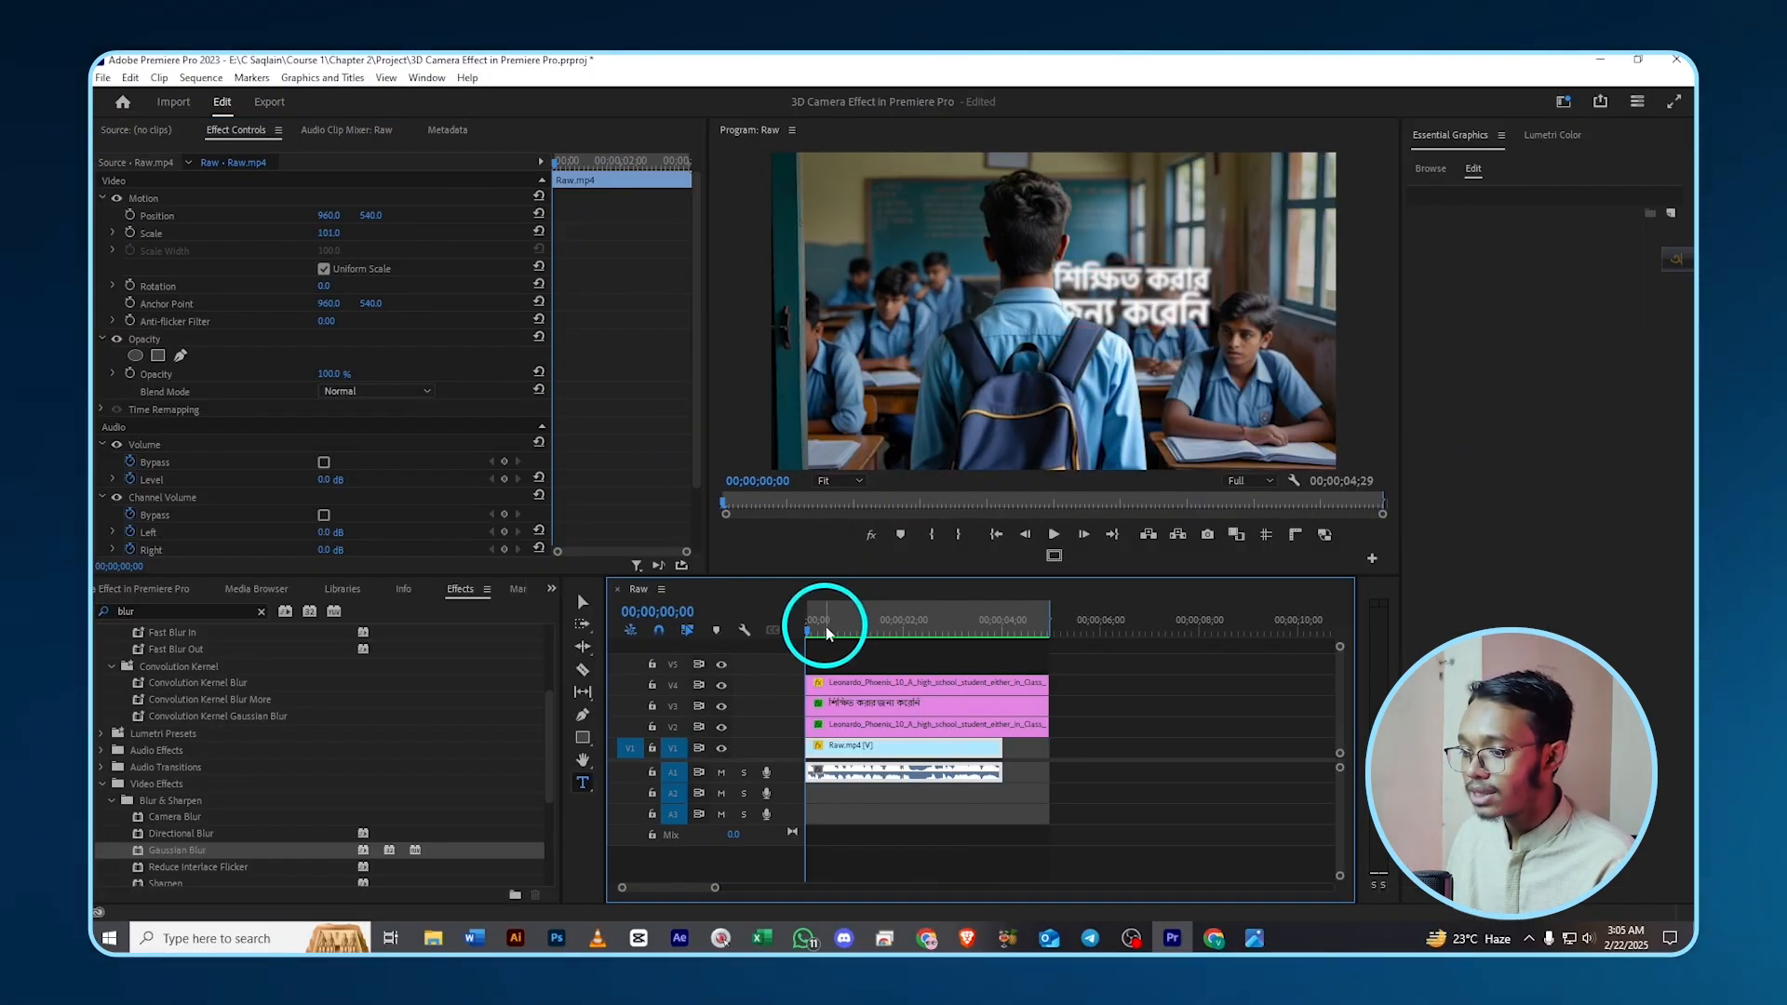
drag(905, 684, 952, 700)
drag(863, 636, 906, 633)
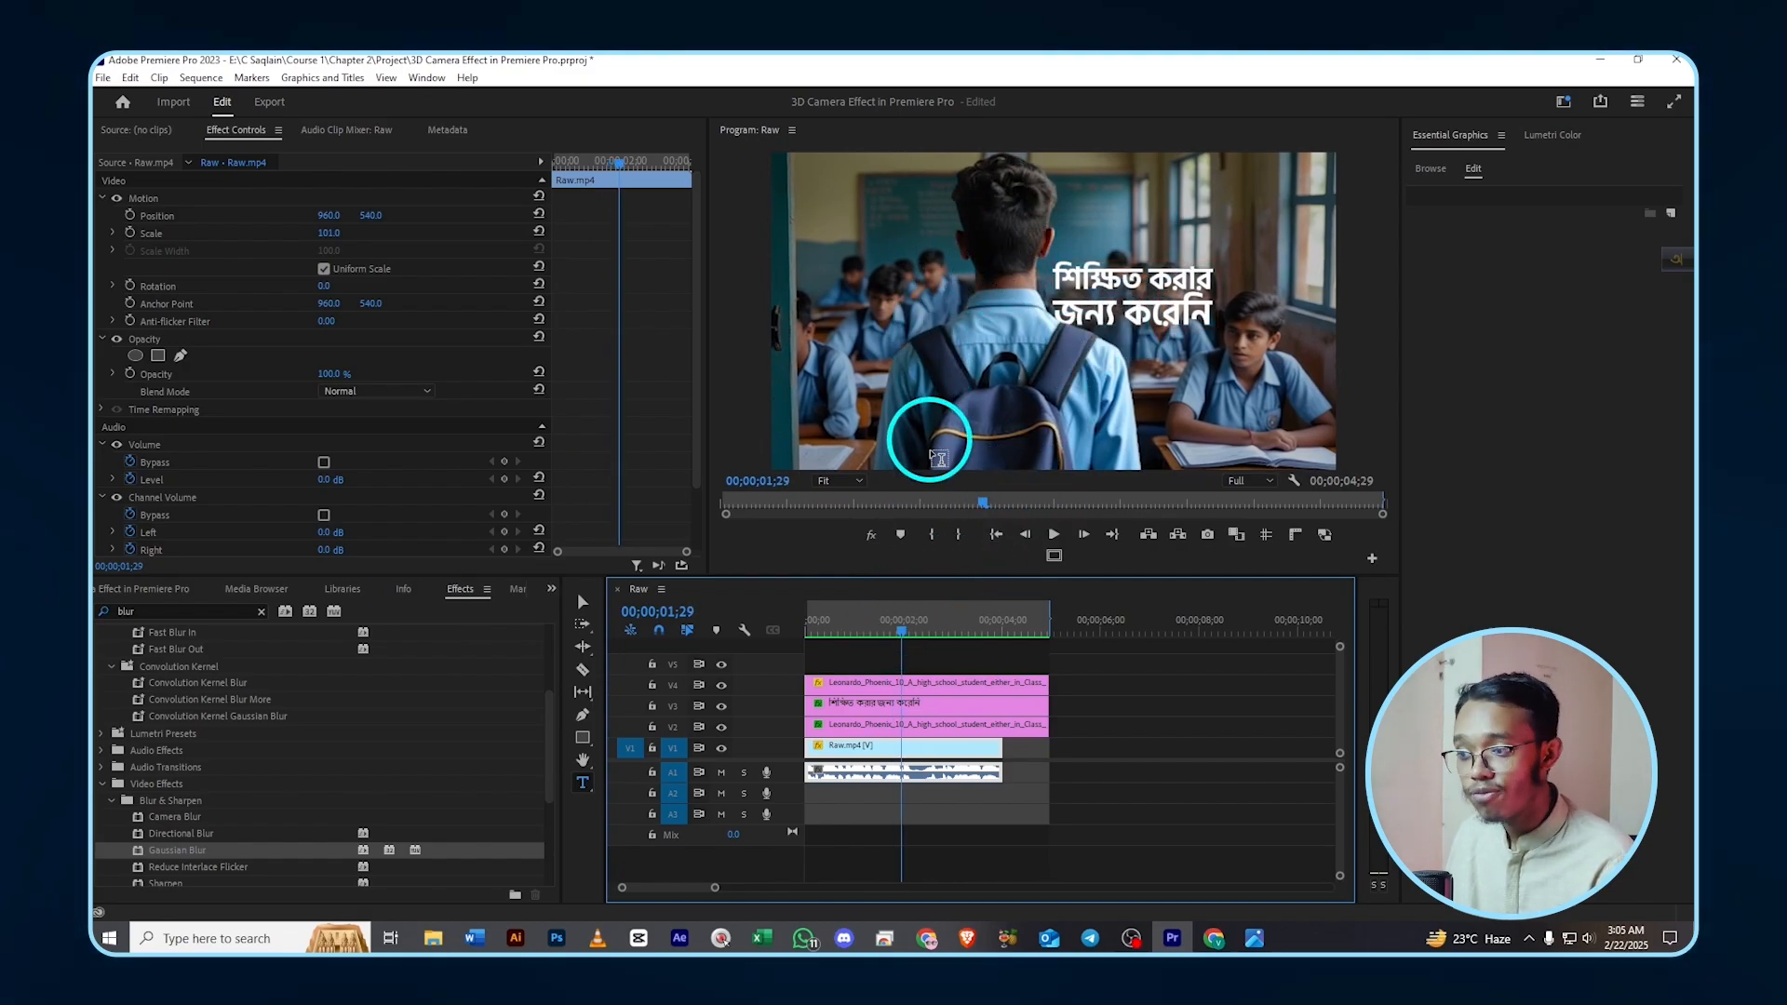
click(902, 687)
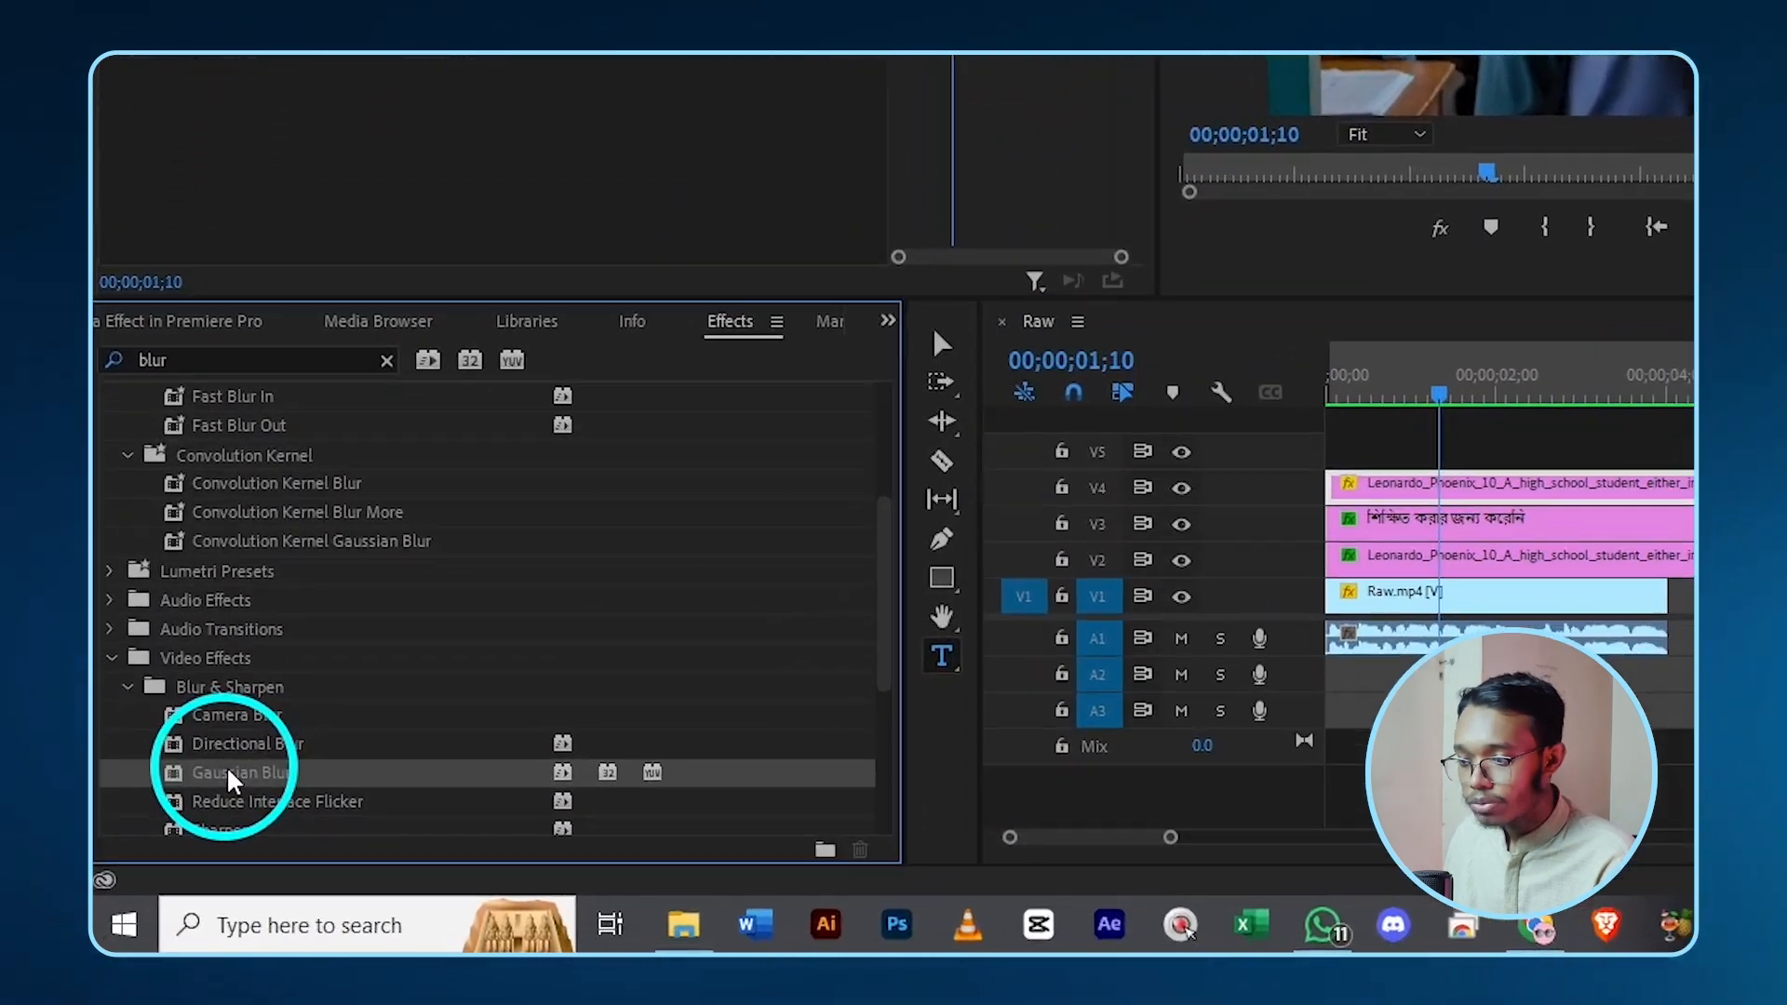
drag(231, 780, 1470, 485)
- Drop Gaussian Blur on the cutout and set a Blurriness keyframe of 0 at 1;10
drag(1050, 321, 1050, 321)
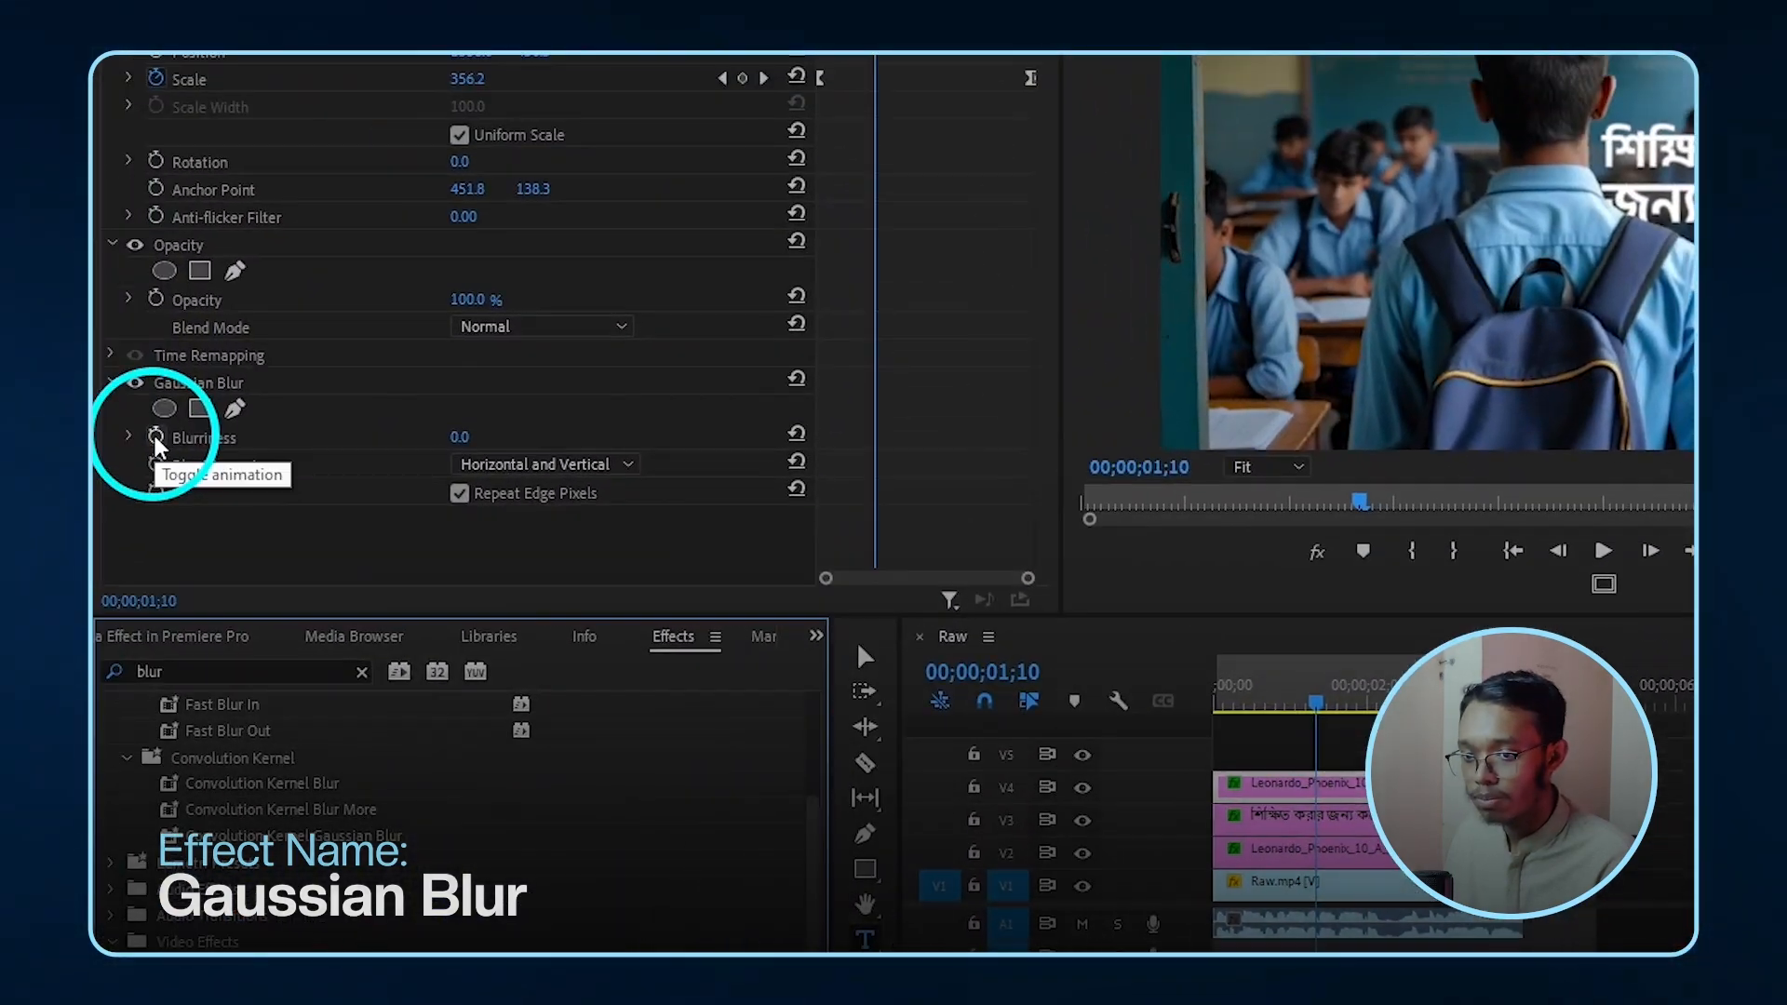
click(156, 436)
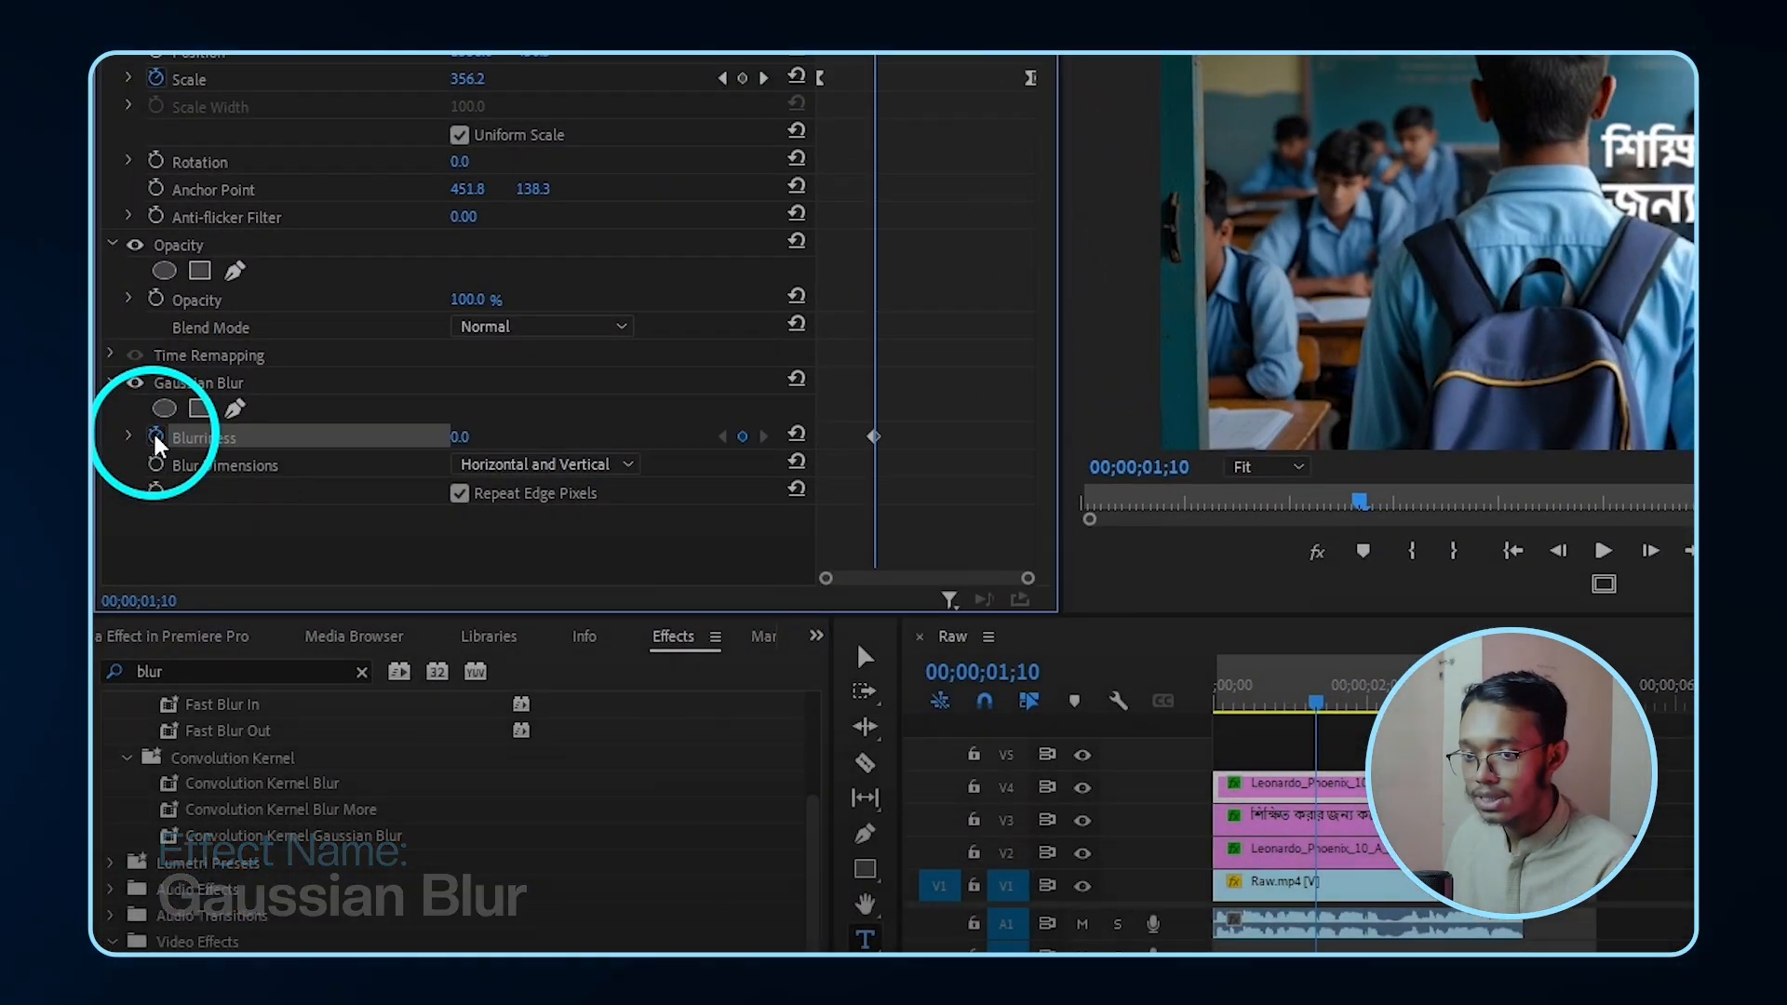
click(463, 438)
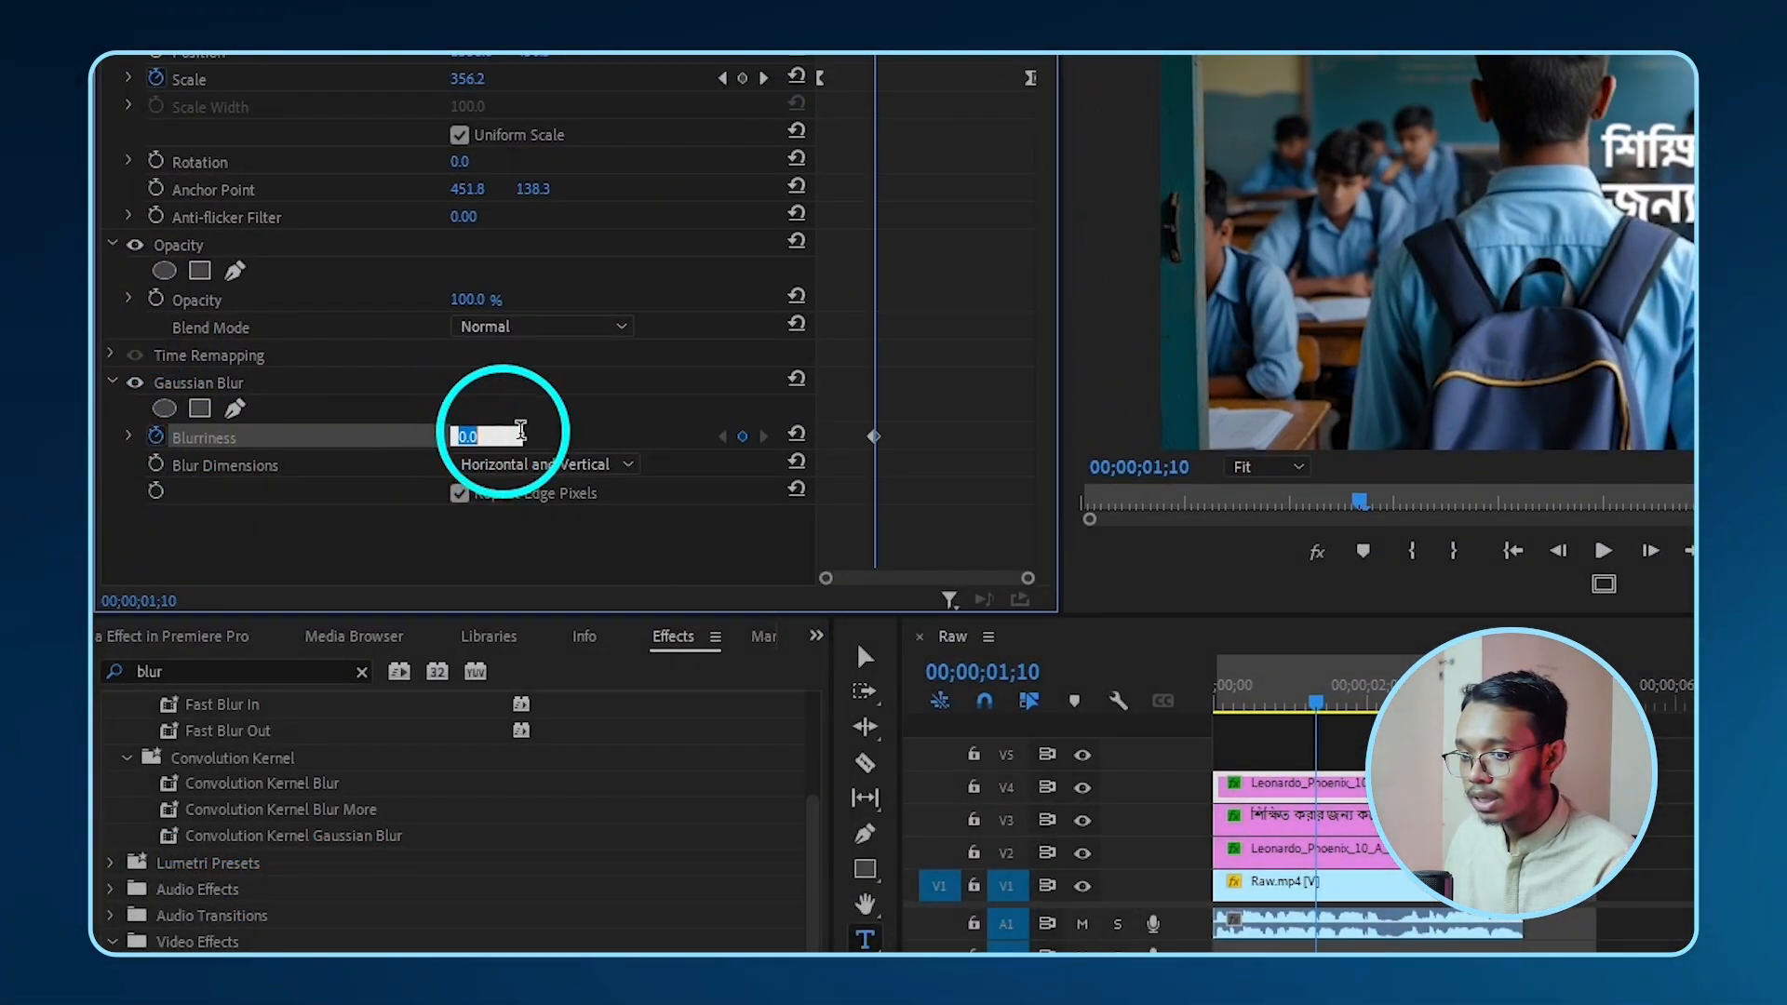
click(622, 419)
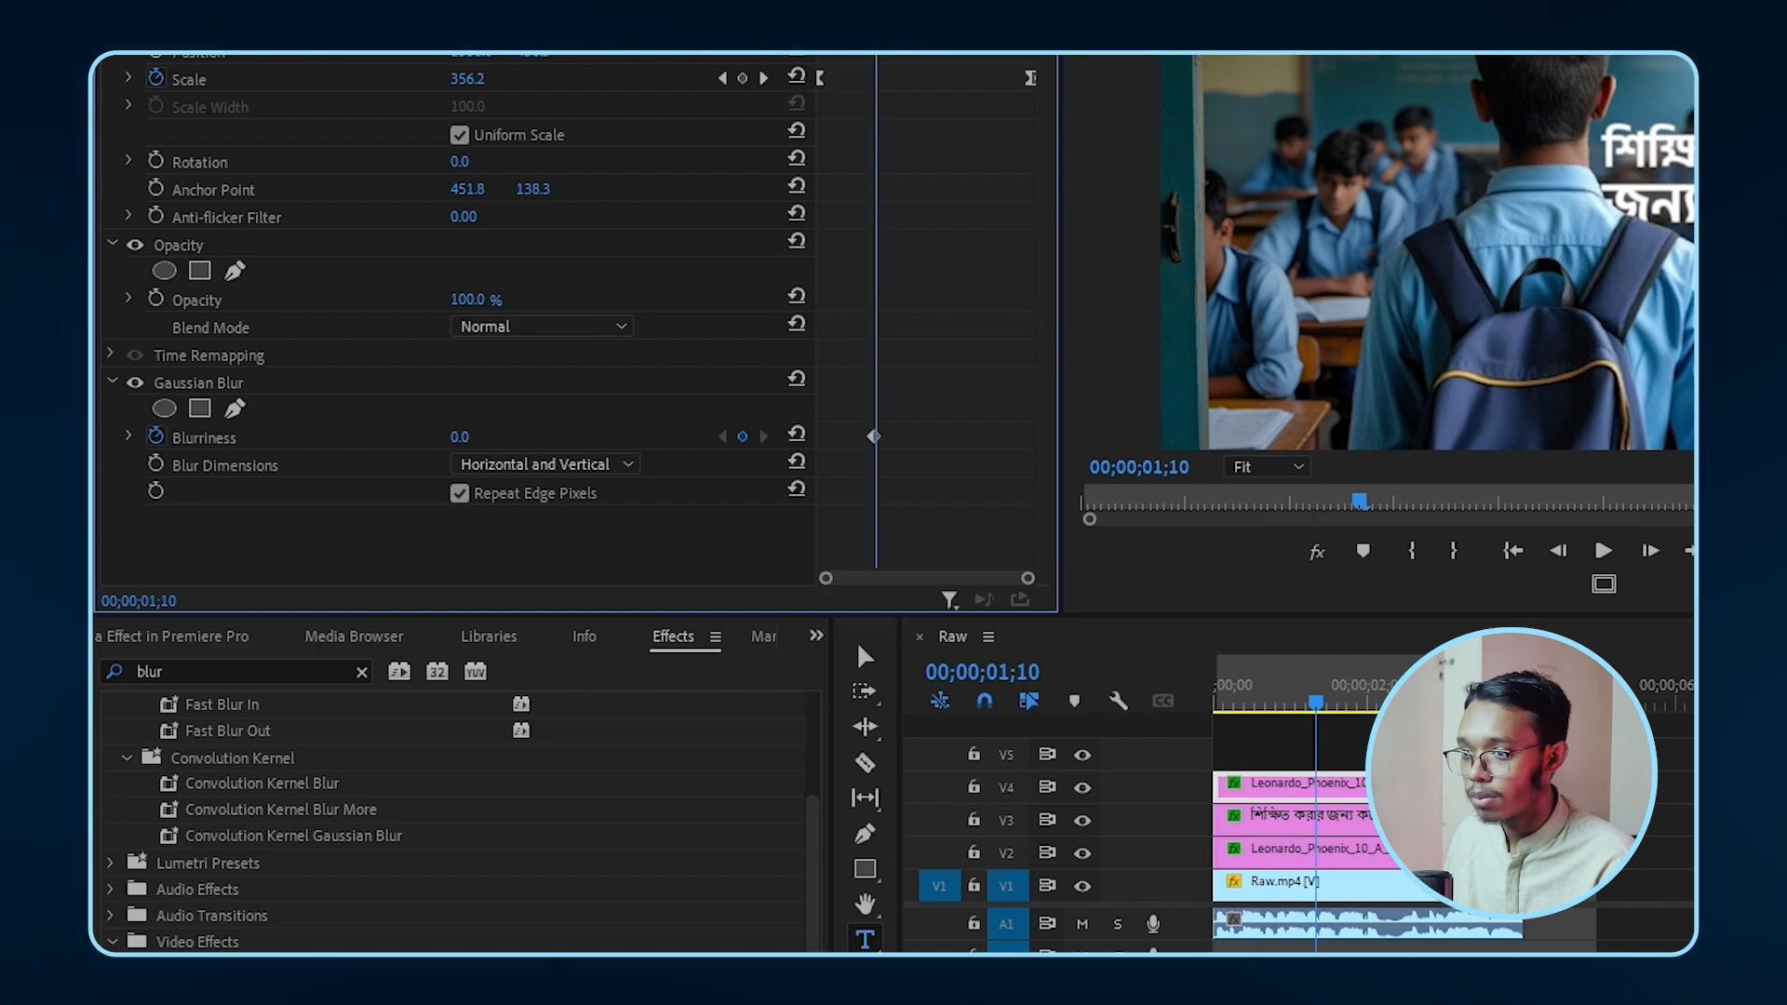
- Add a Blurriness keyframe of 3 near 3;02 and move it to about 4;21
key(space)
key(space)
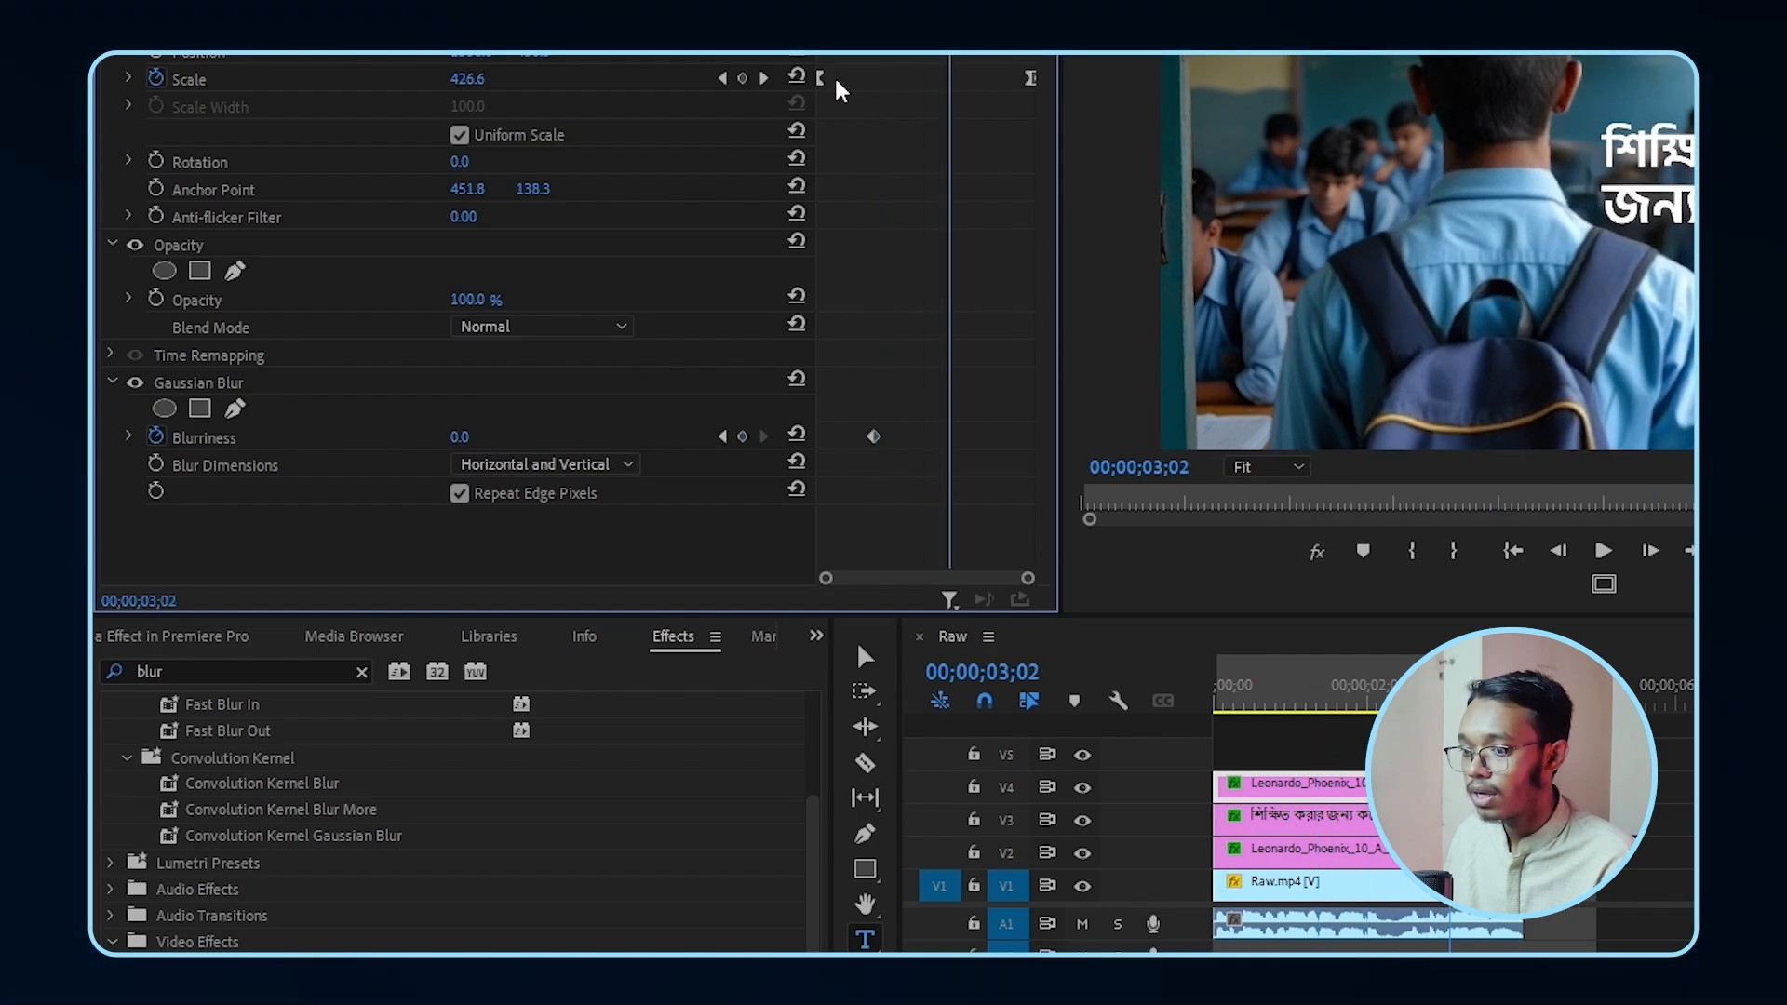
click(742, 437)
click(377, 449)
mouse_move(456, 438)
mouse_down()
mouse_move(558, 444)
mouse_move(473, 442)
mouse_up()
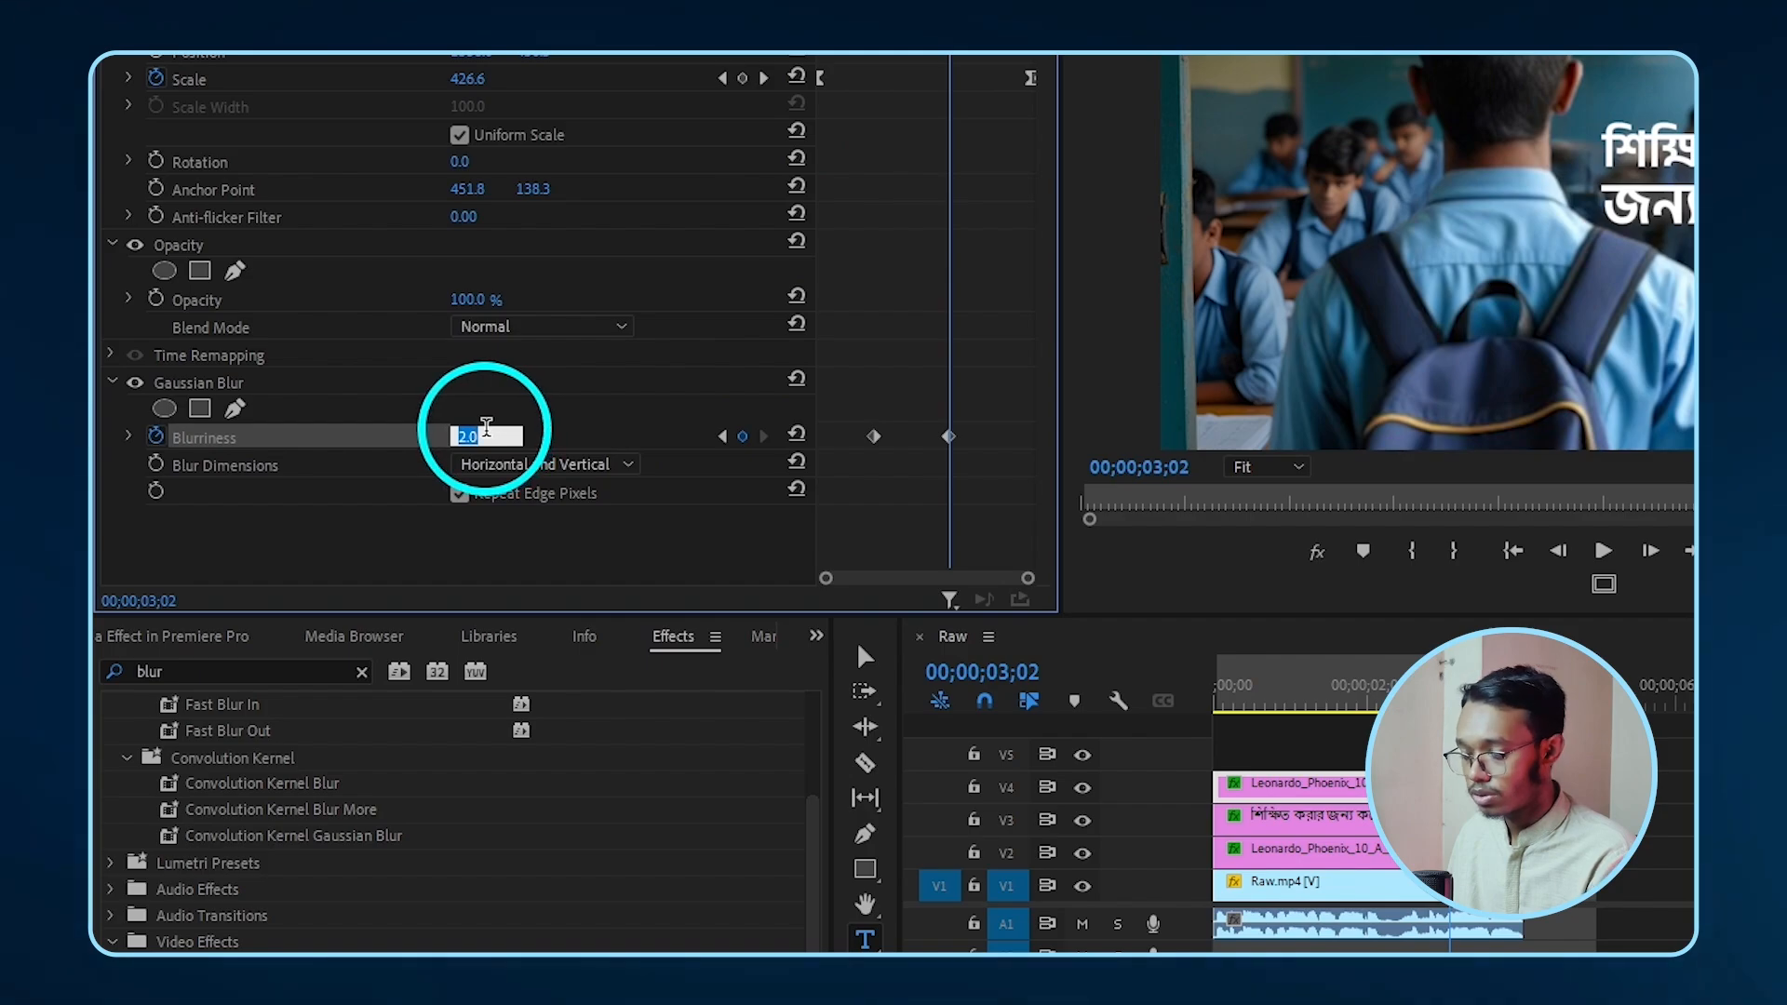
text(3)
key(Return)
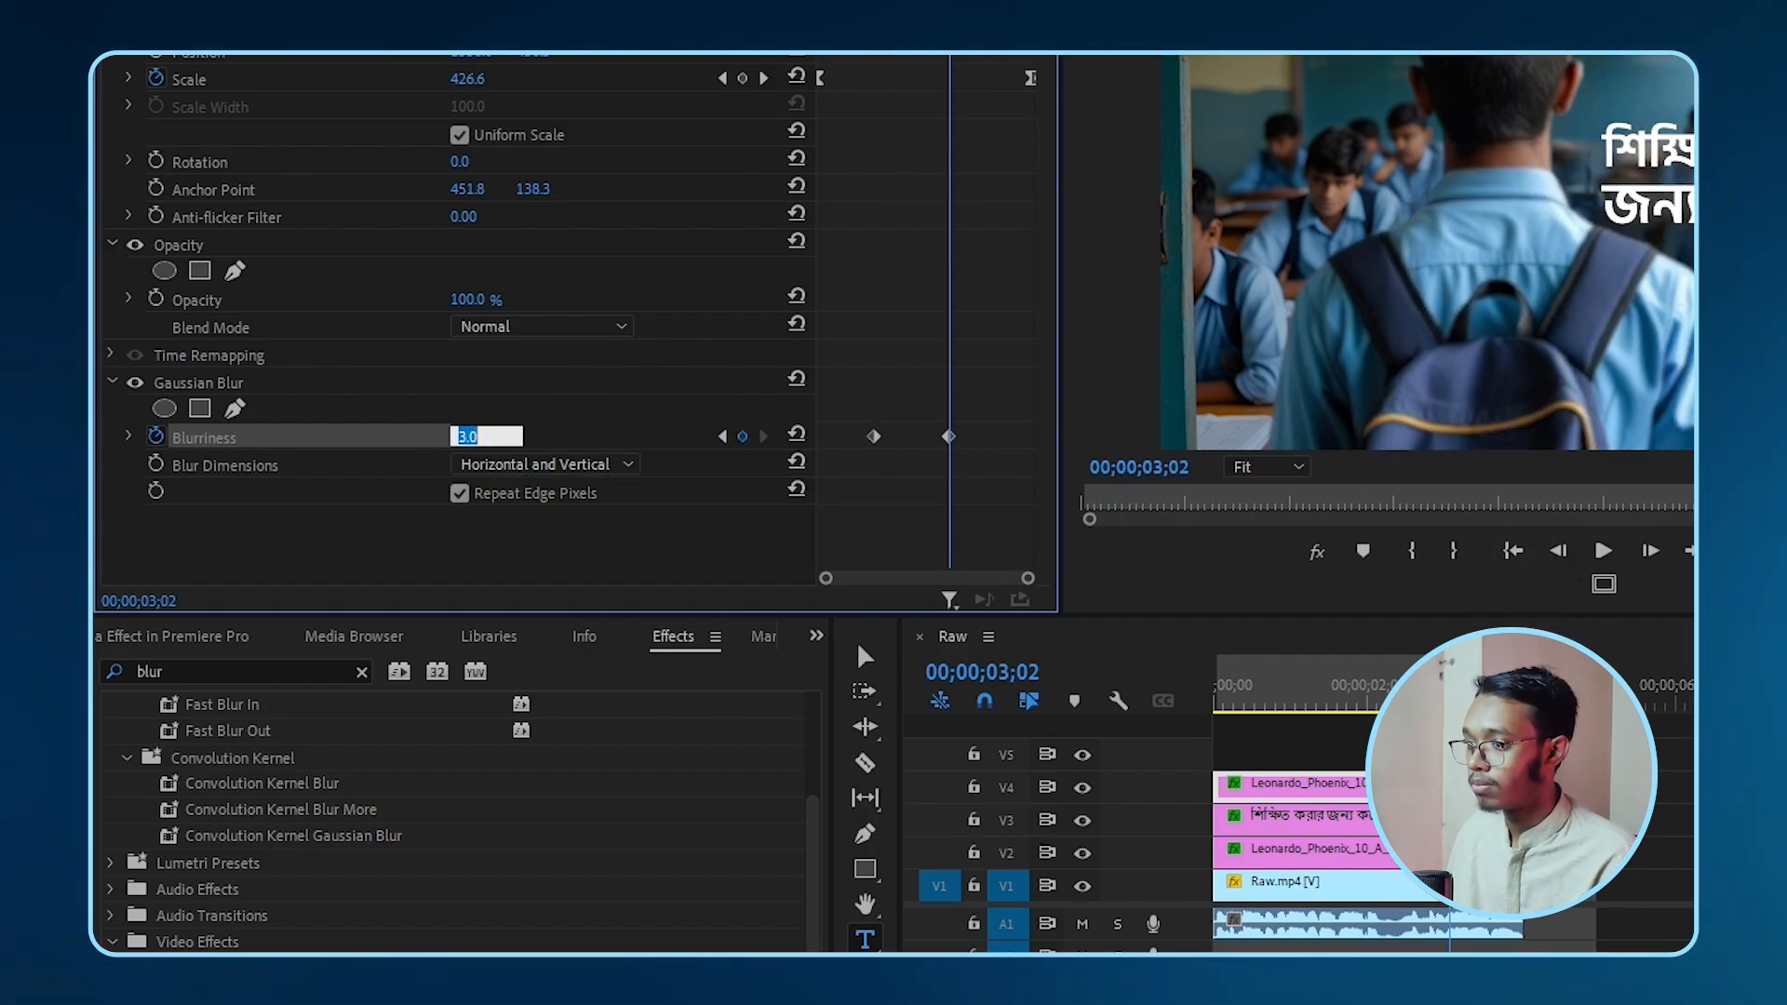
drag(948, 436, 1021, 435)
- Play the cutout blur animation back from the start
drag(950, 2, 557, 15)
key(space)
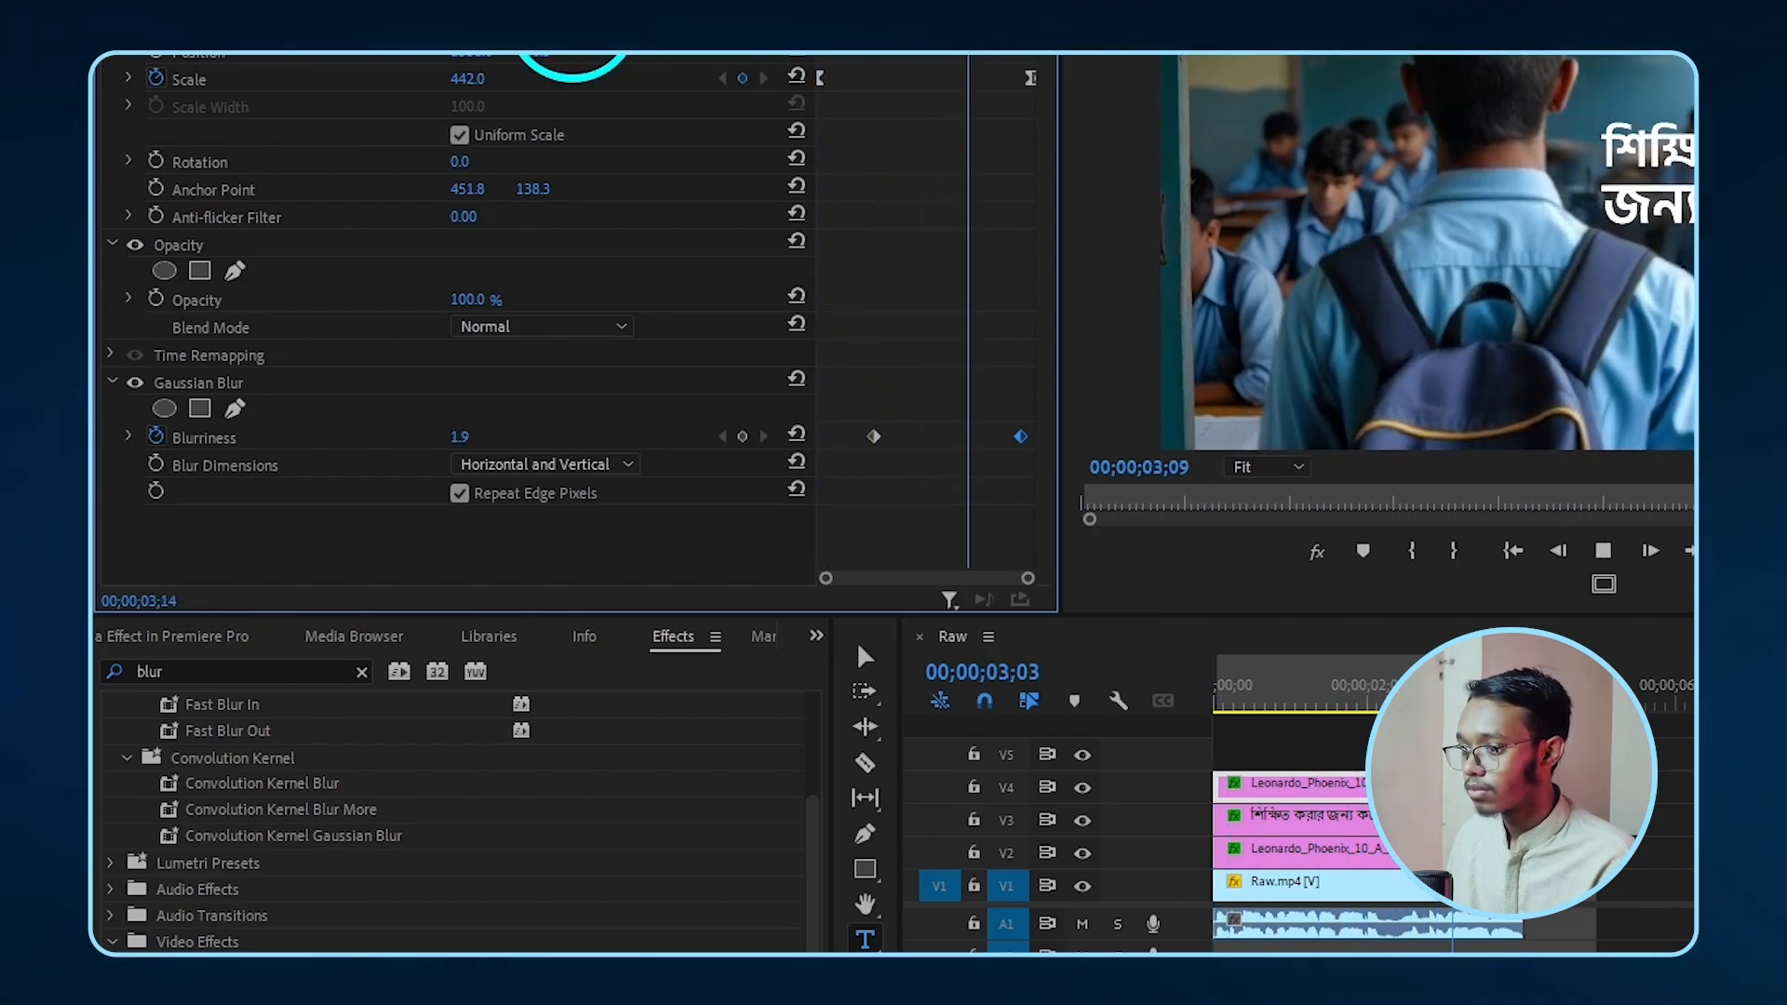
key(space)
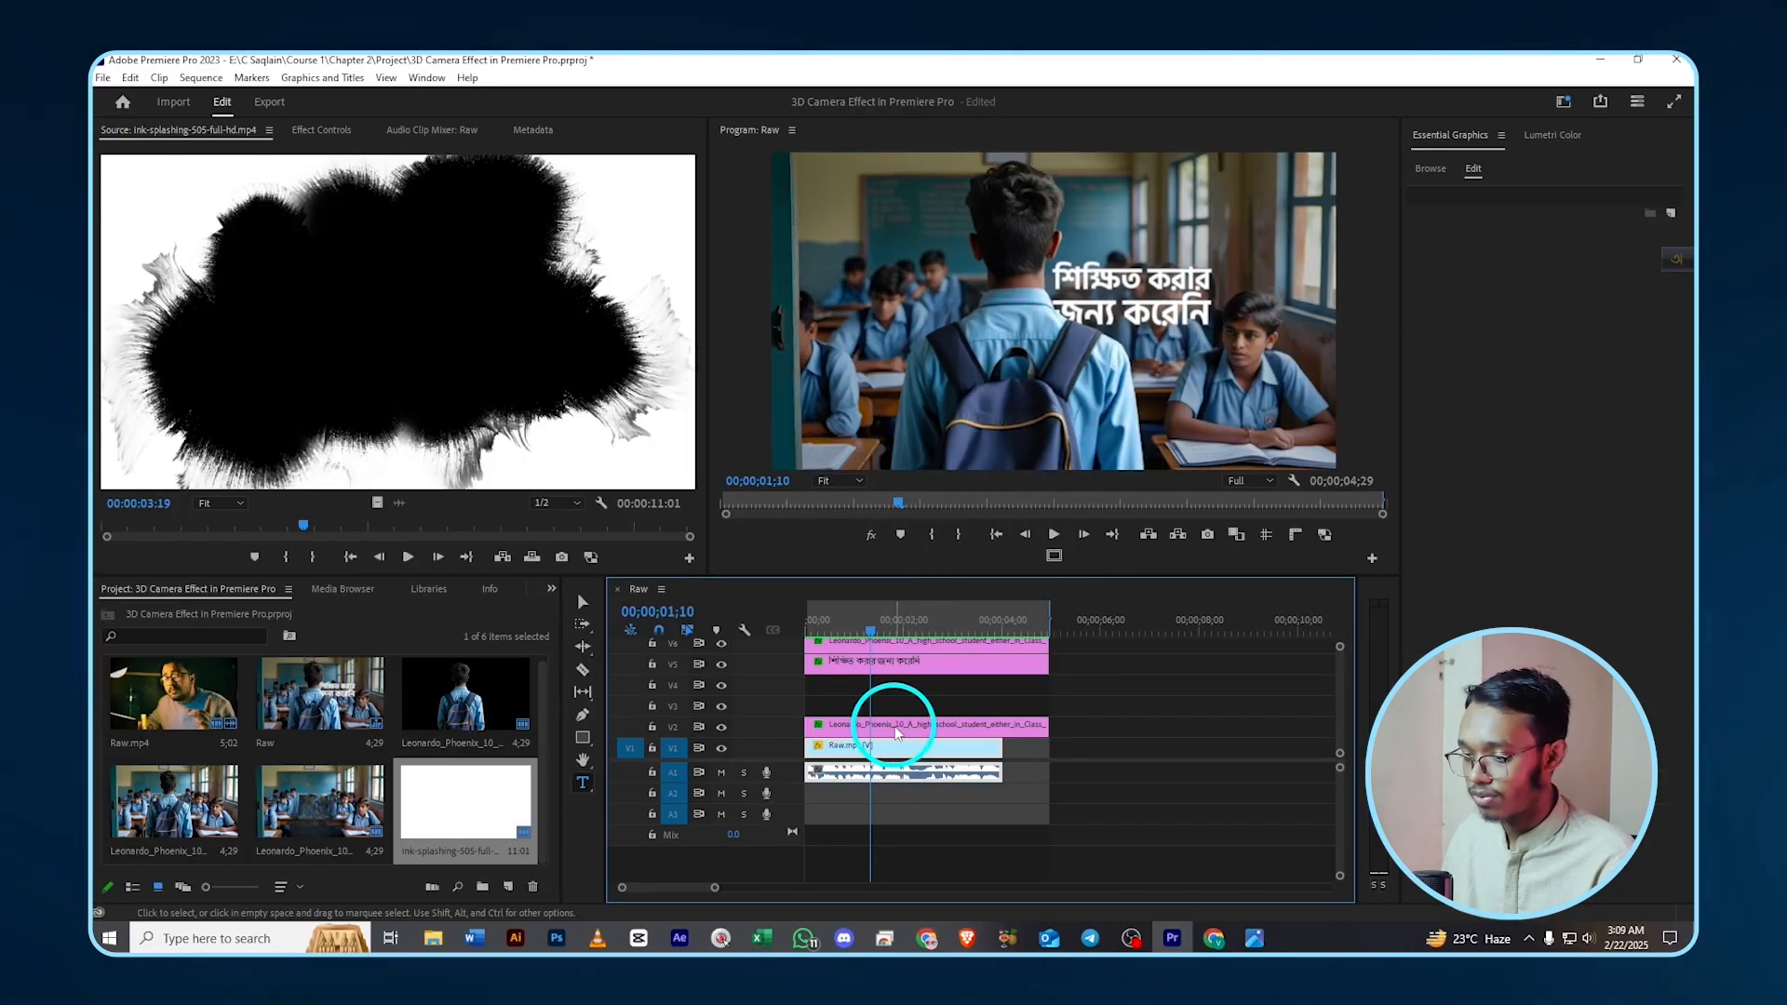
- Alt-drag a duplicate of the V2 student cutout clip onto V3
key(alt)
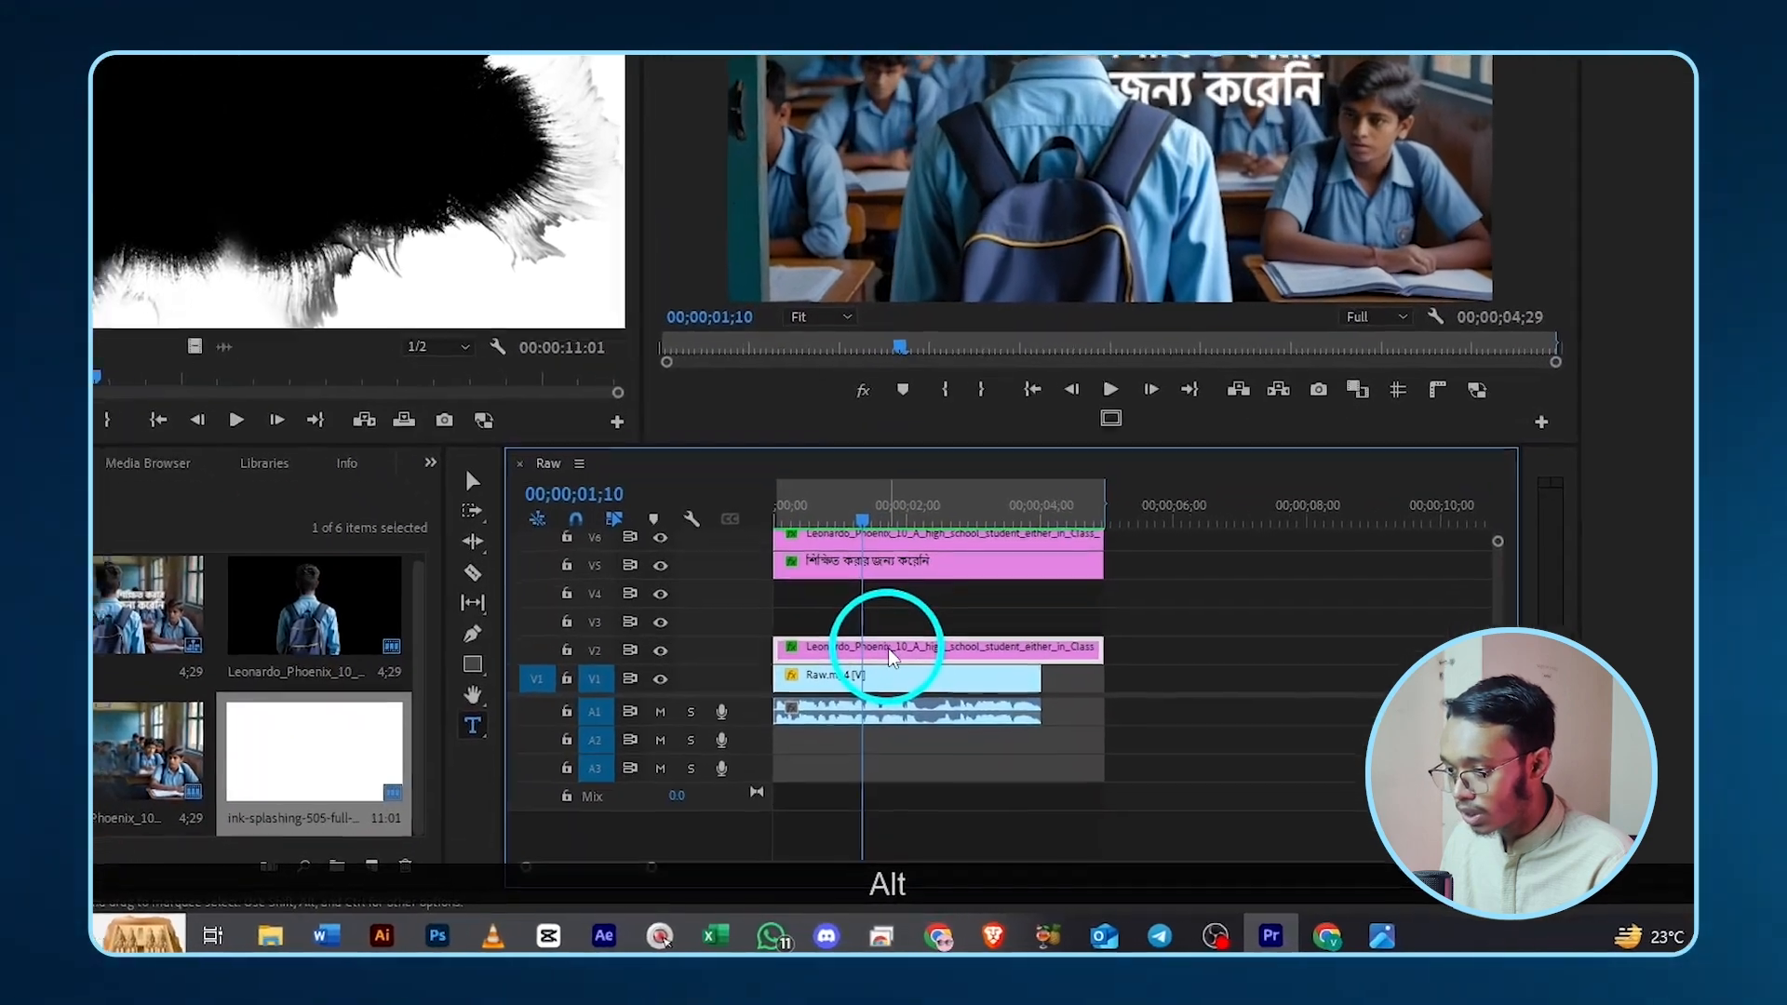
drag(892, 657, 890, 639)
drag(889, 556, 891, 552)
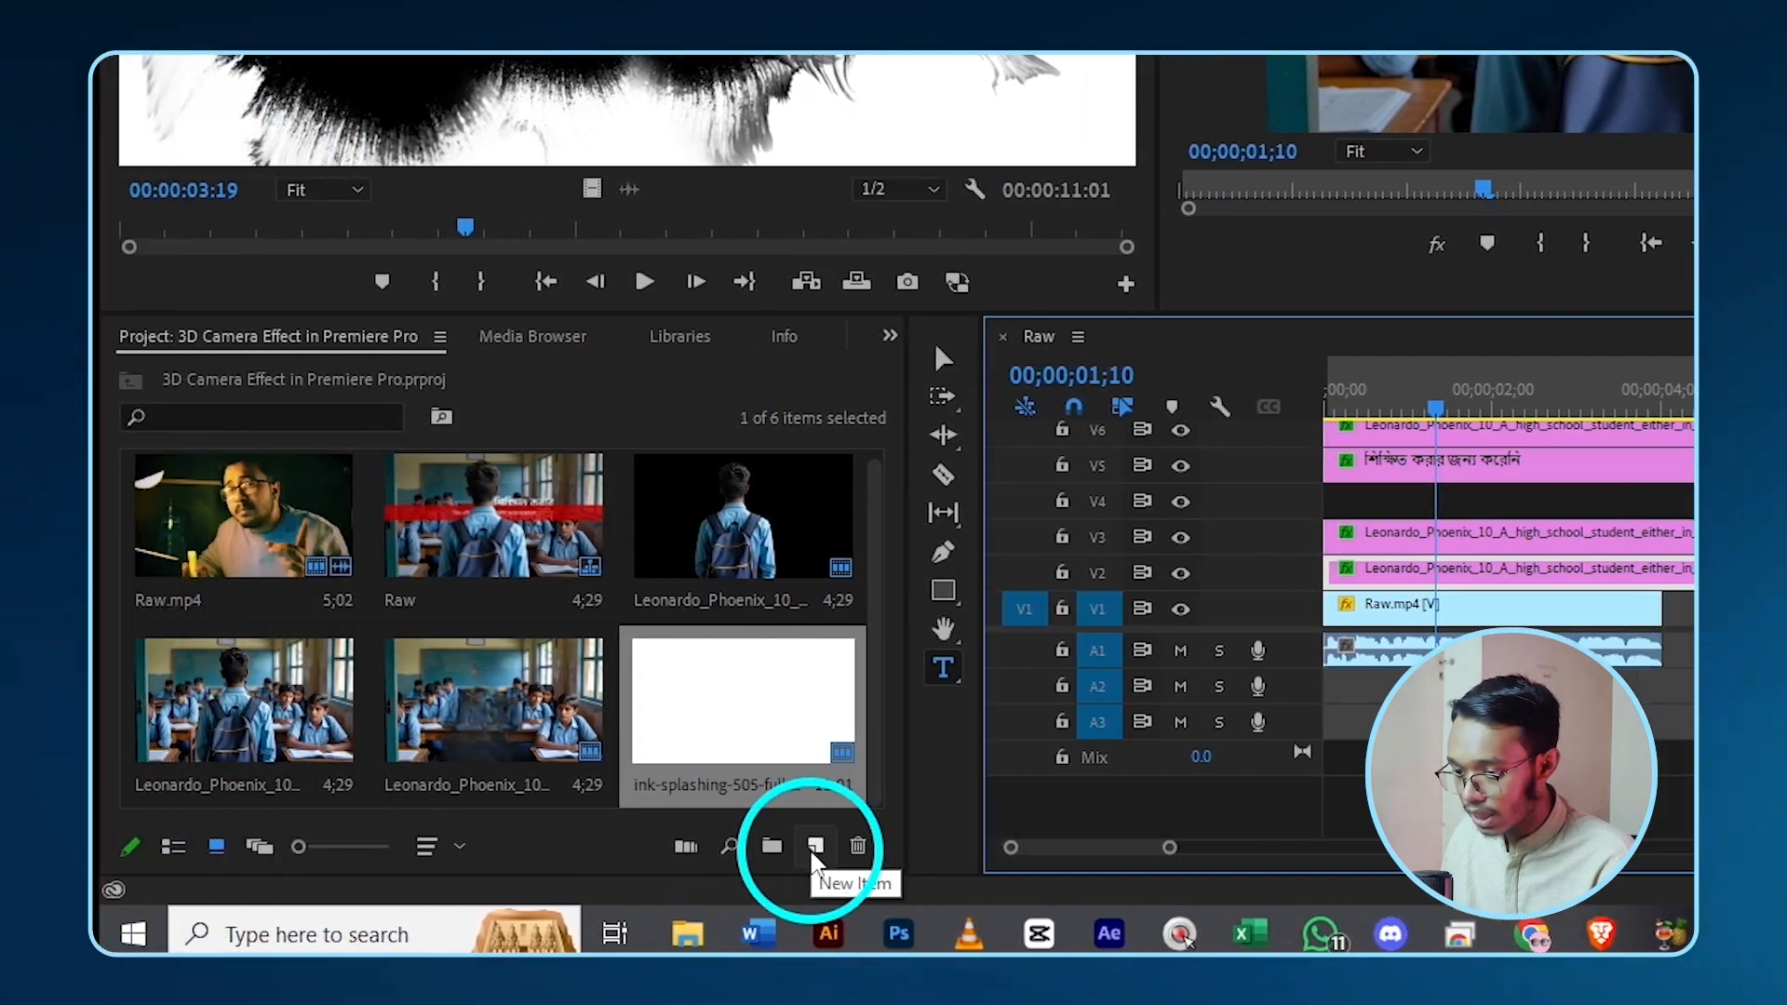
- Create a 1920x1080 FF0000 red Color Matte and place it on V4
click(816, 847)
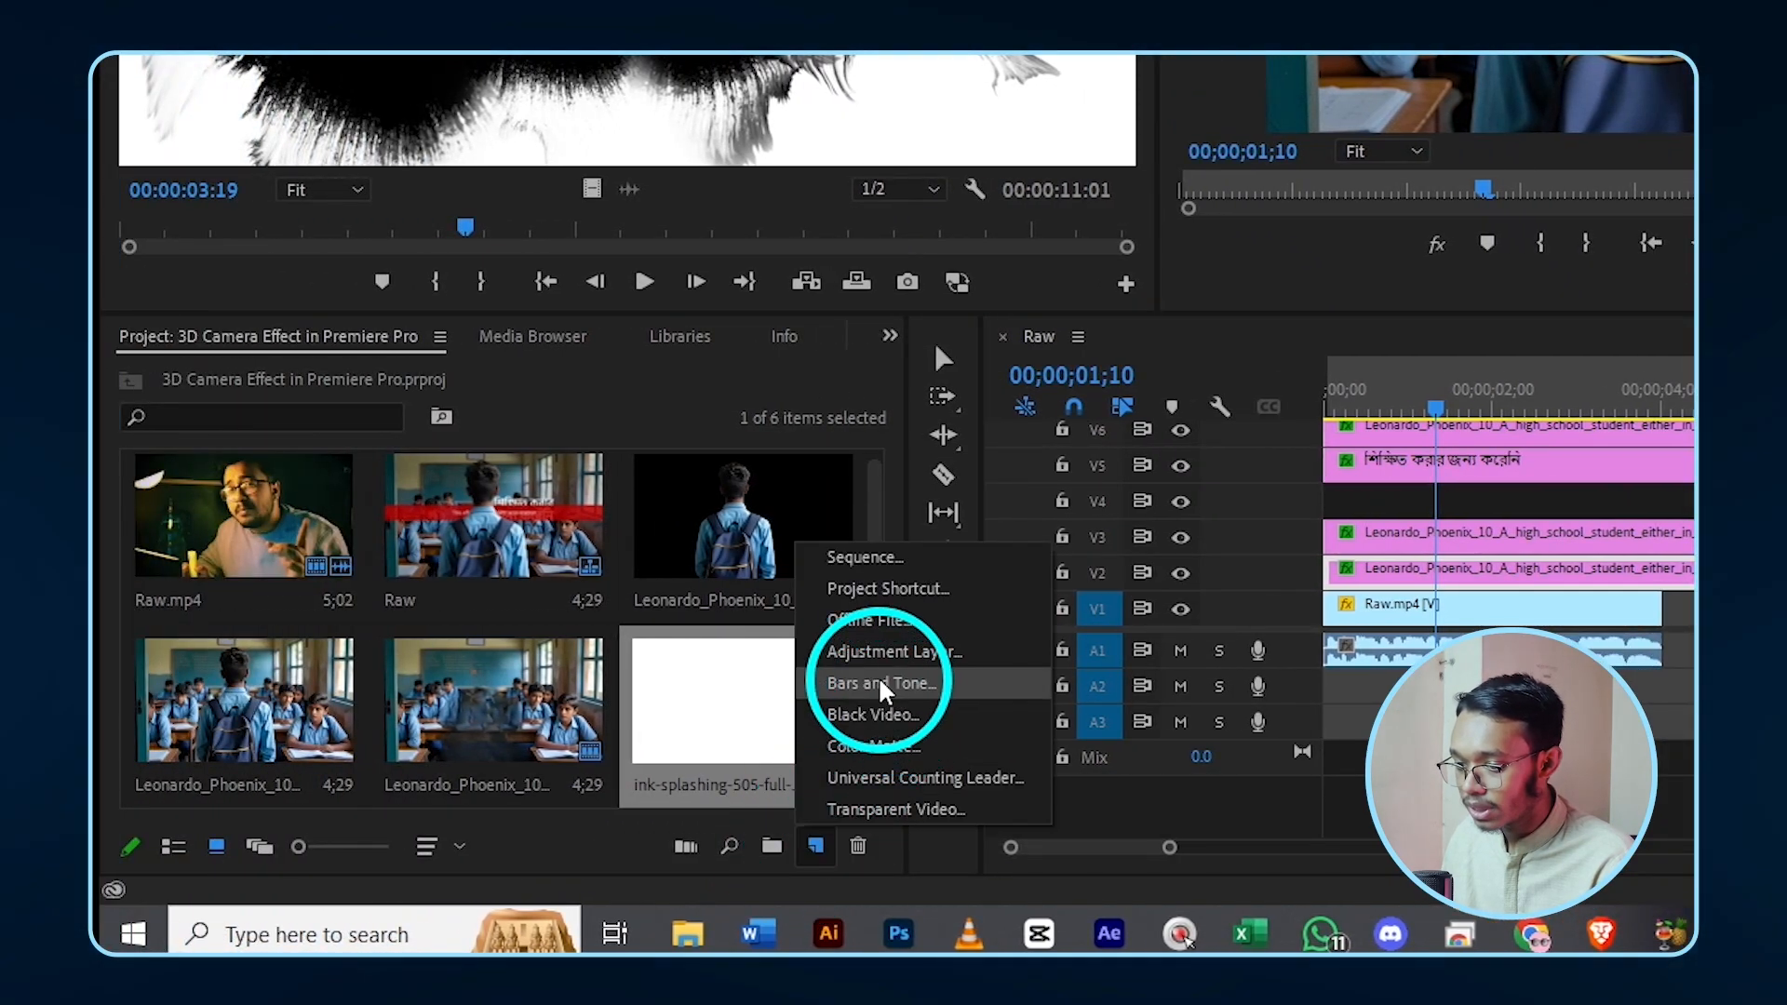
click(871, 746)
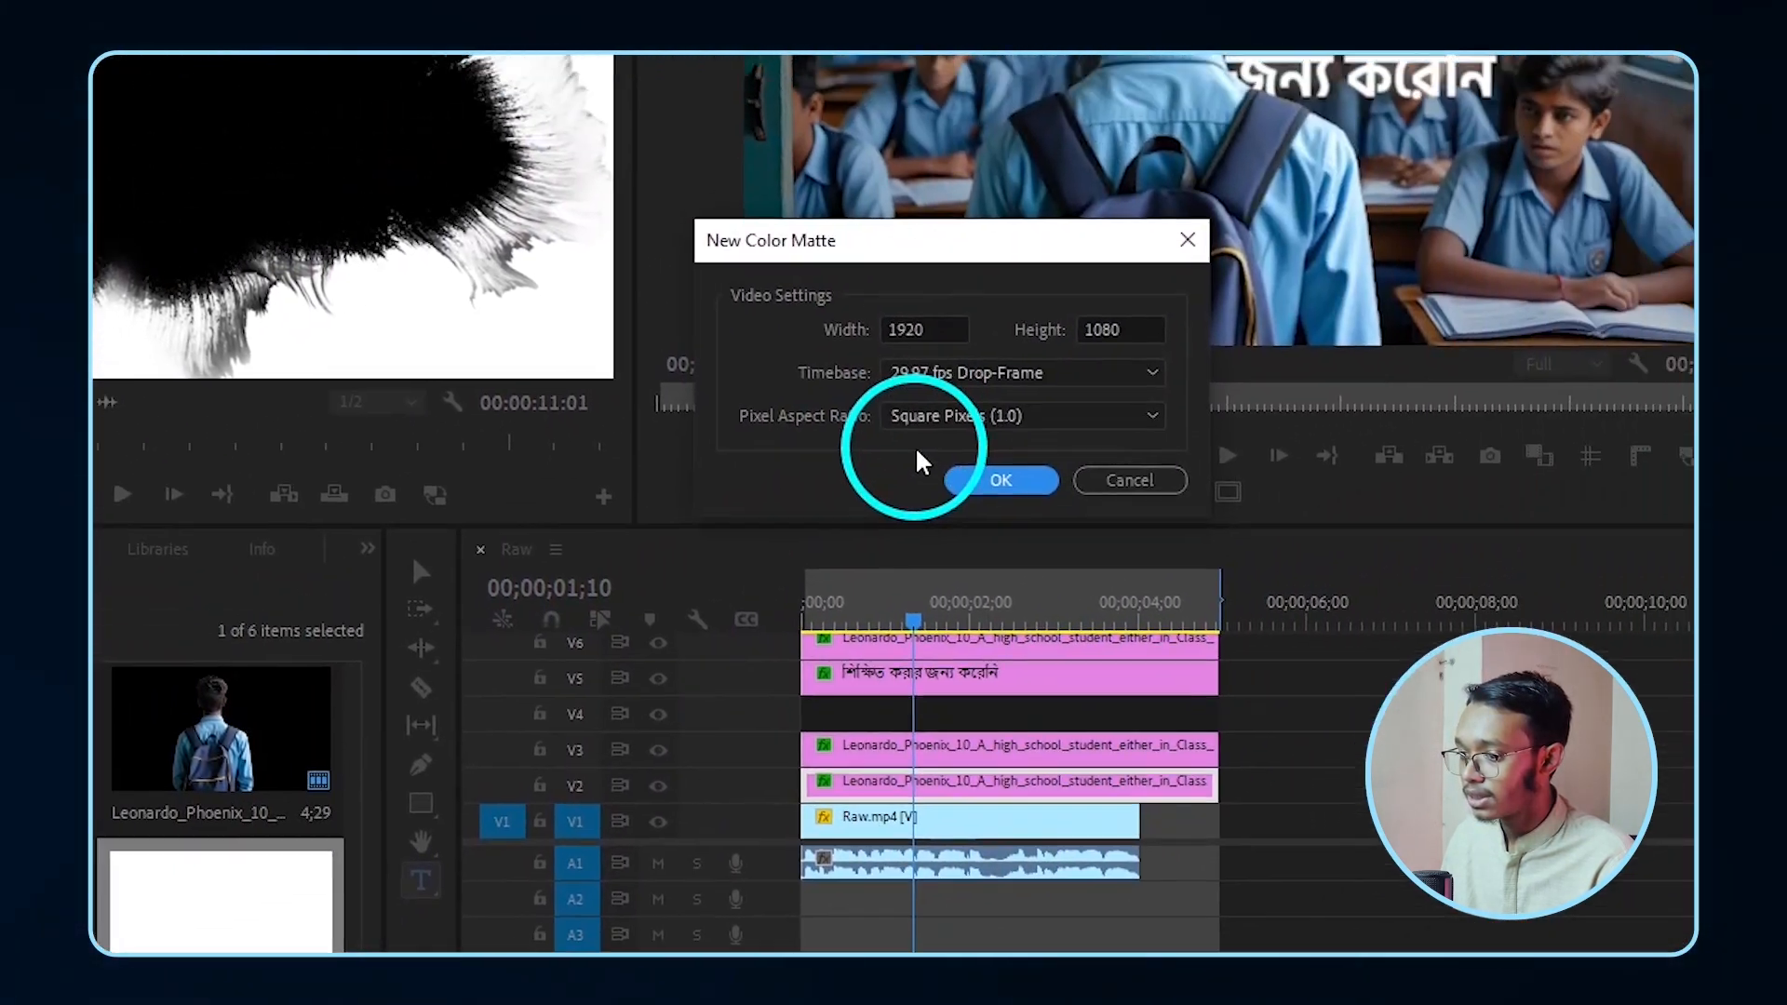
click(1523, 267)
drag(768, 477, 1061, 748)
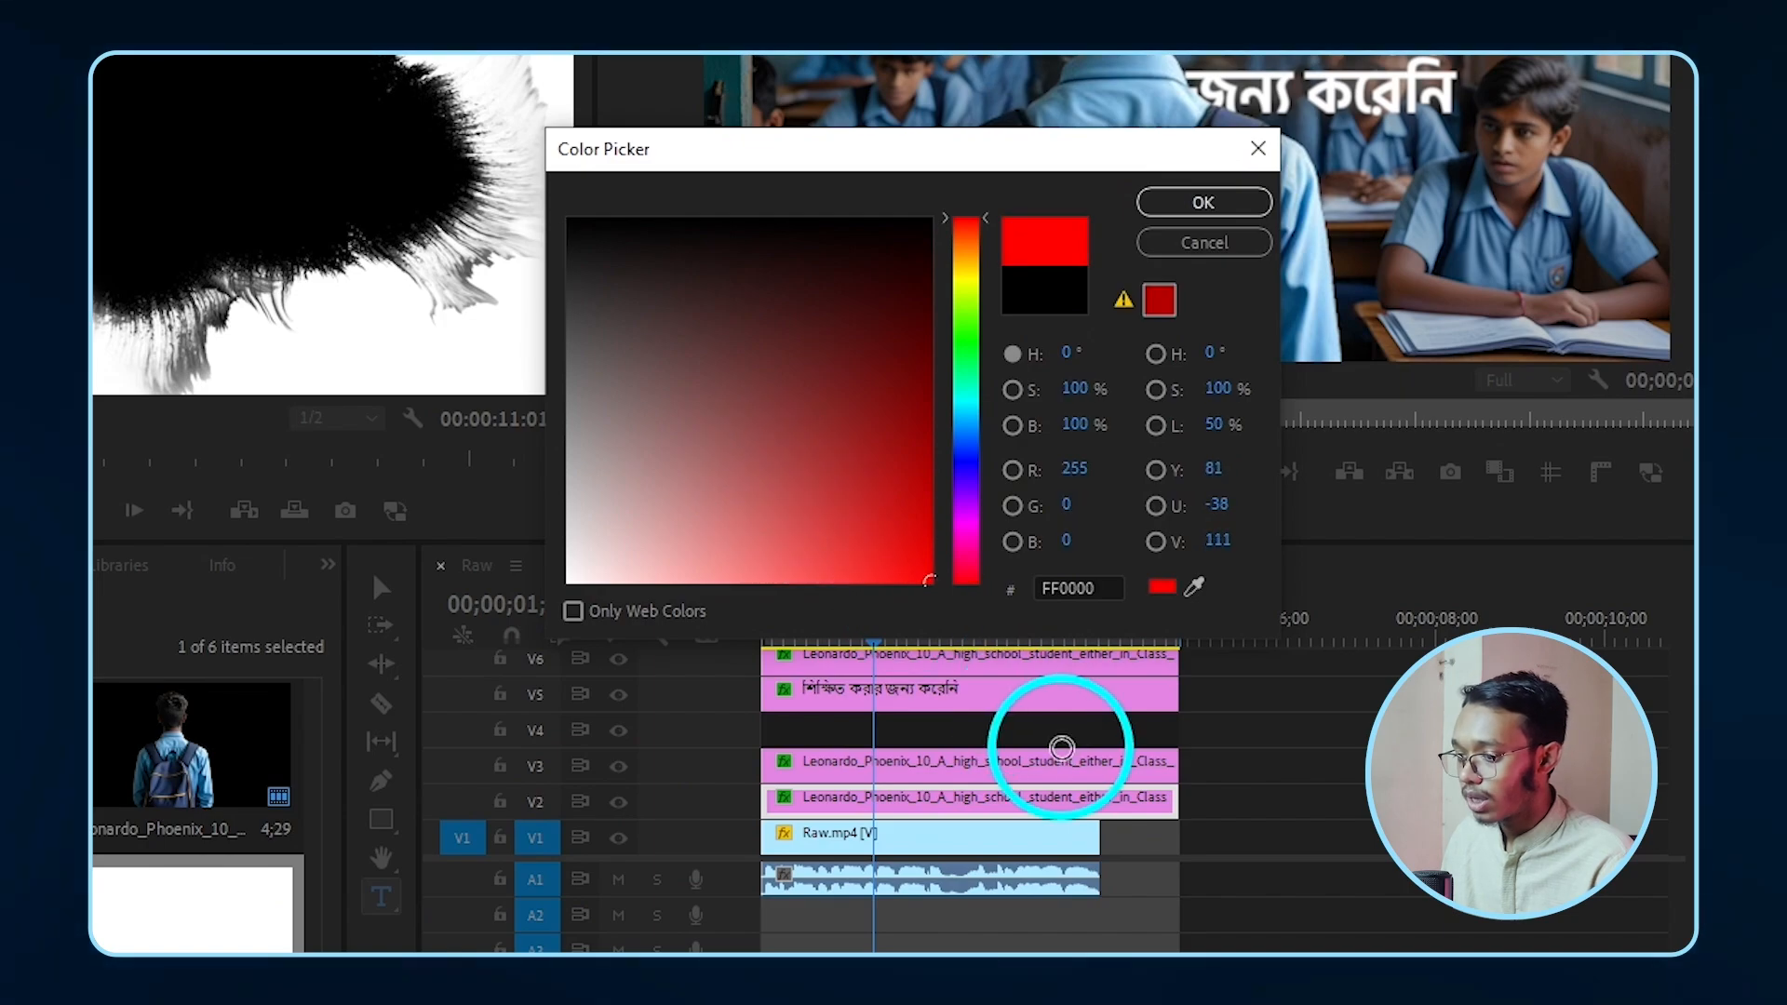
mouse_move(571, 523)
mouse_down()
mouse_move(778, 320)
mouse_move(1069, 894)
mouse_up()
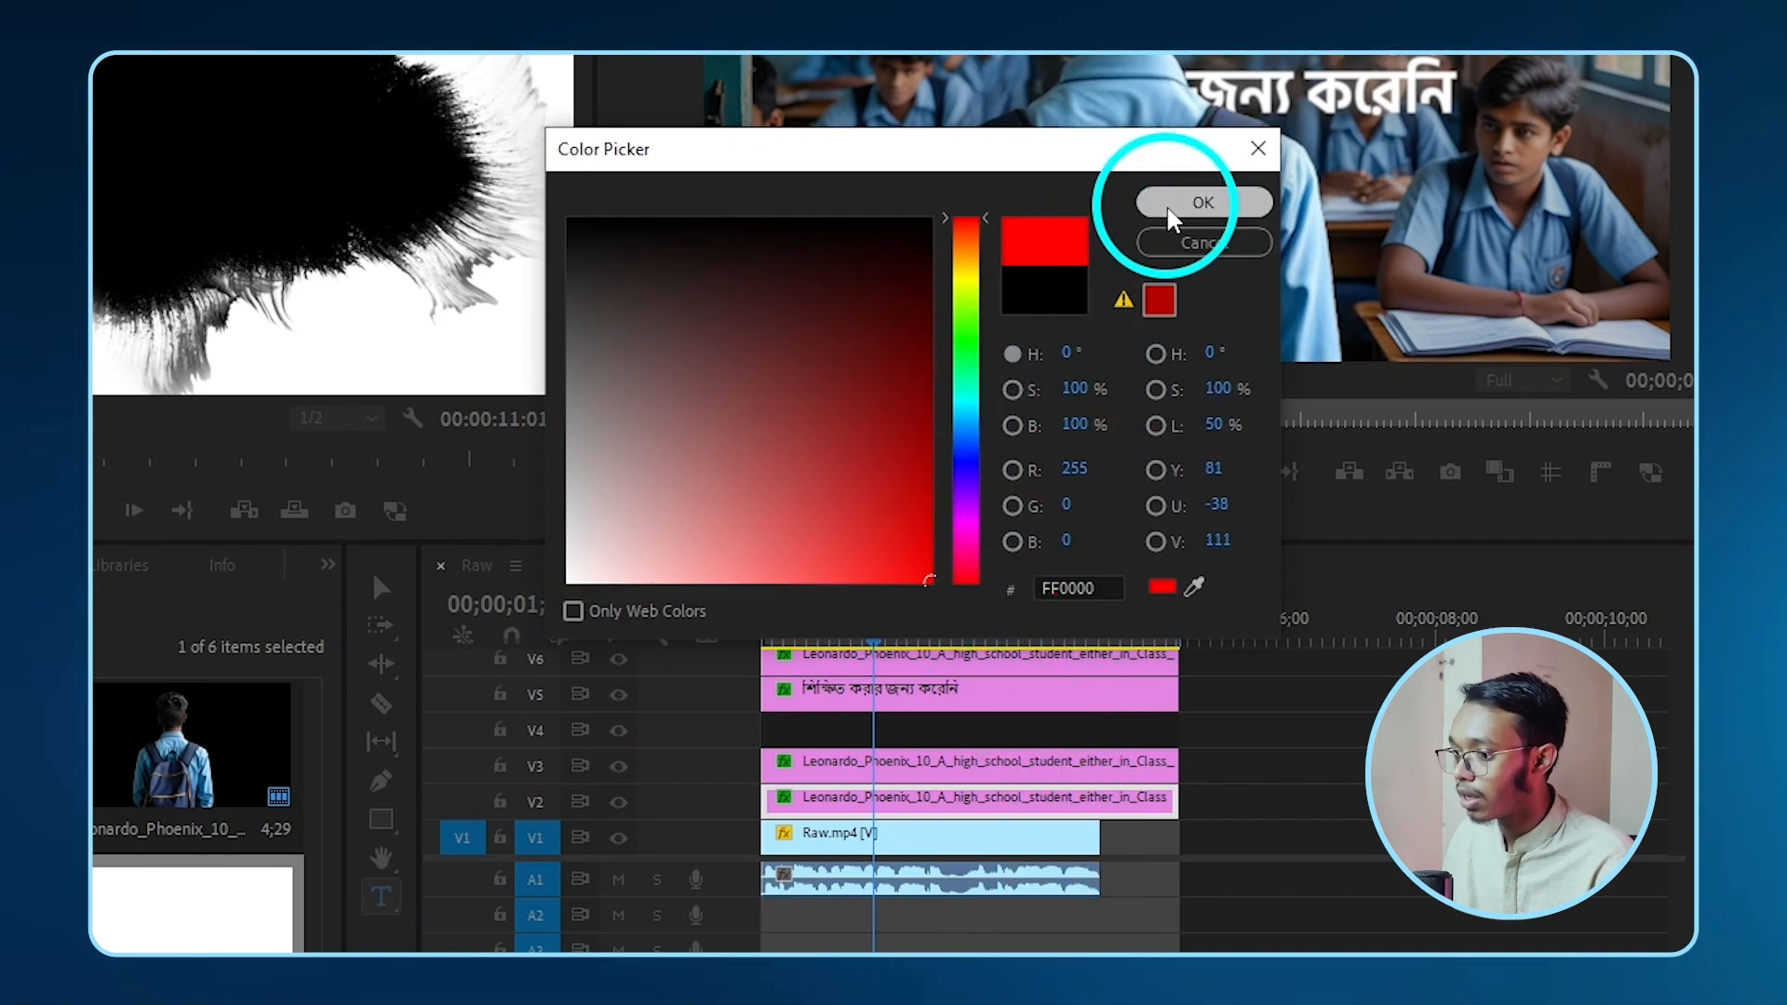
click(1191, 203)
click(848, 447)
drag(174, 800, 829, 706)
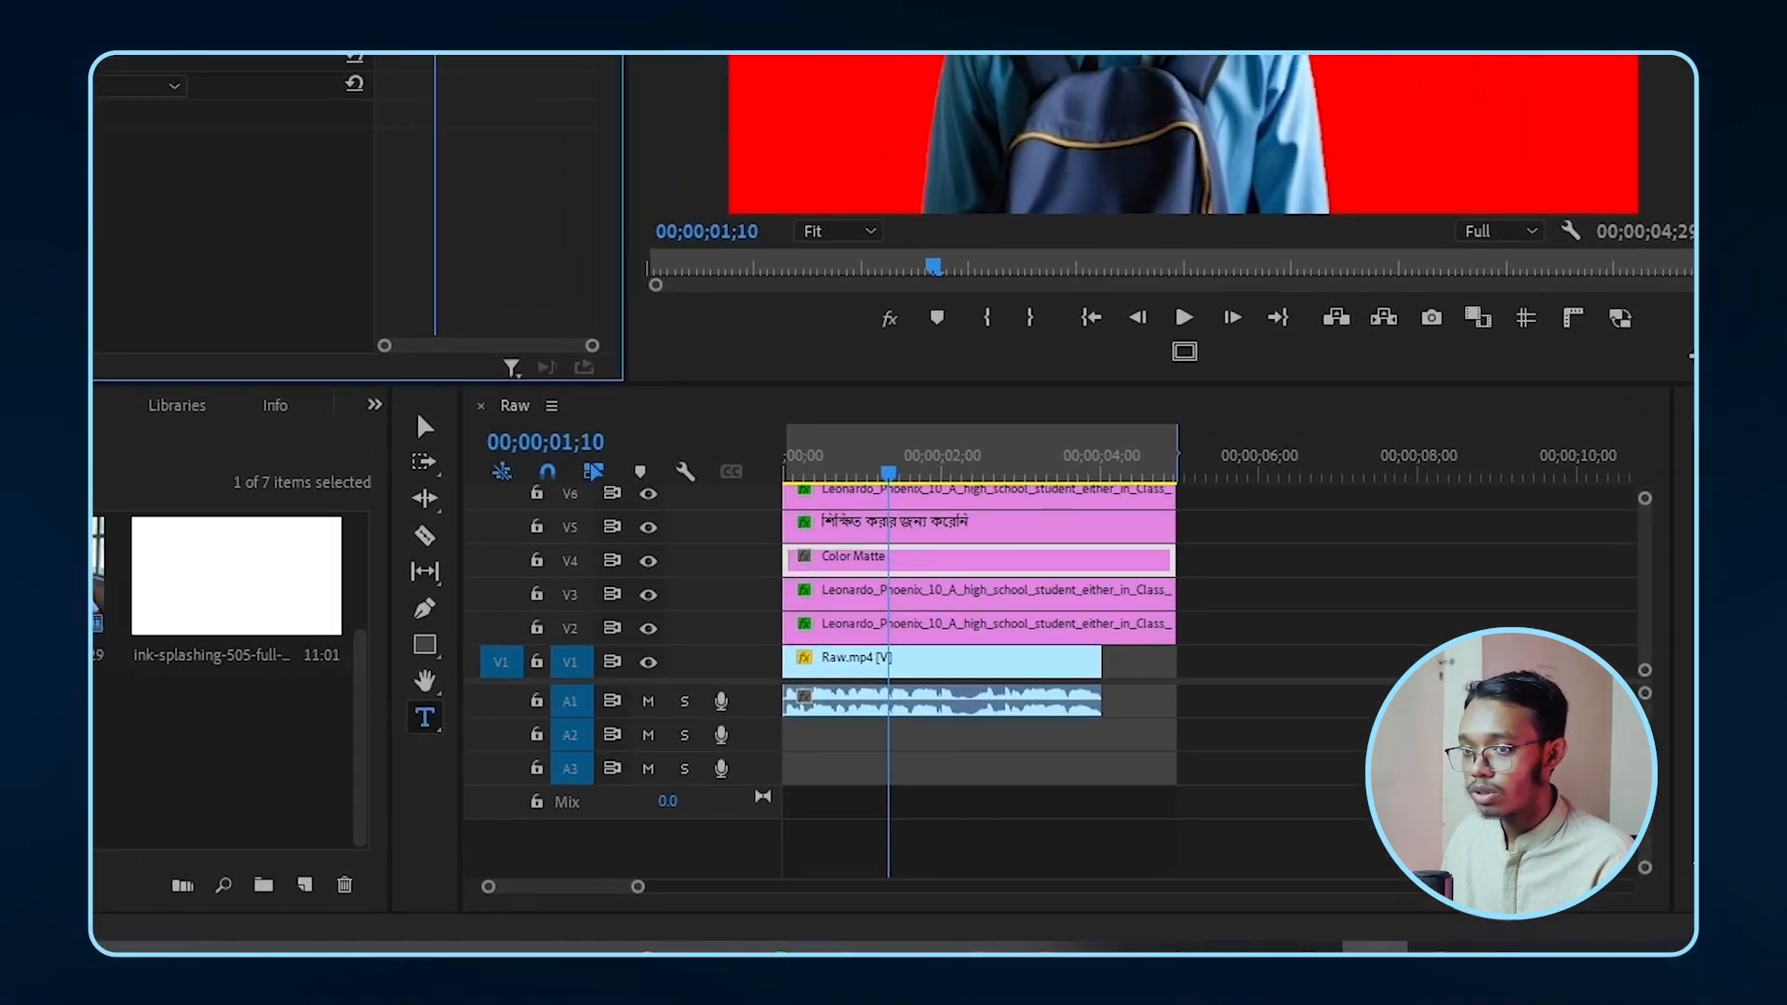
- Set the red matte to Multiply, then nest it with the V3 classroom clip as 'Red'
click(540, 595)
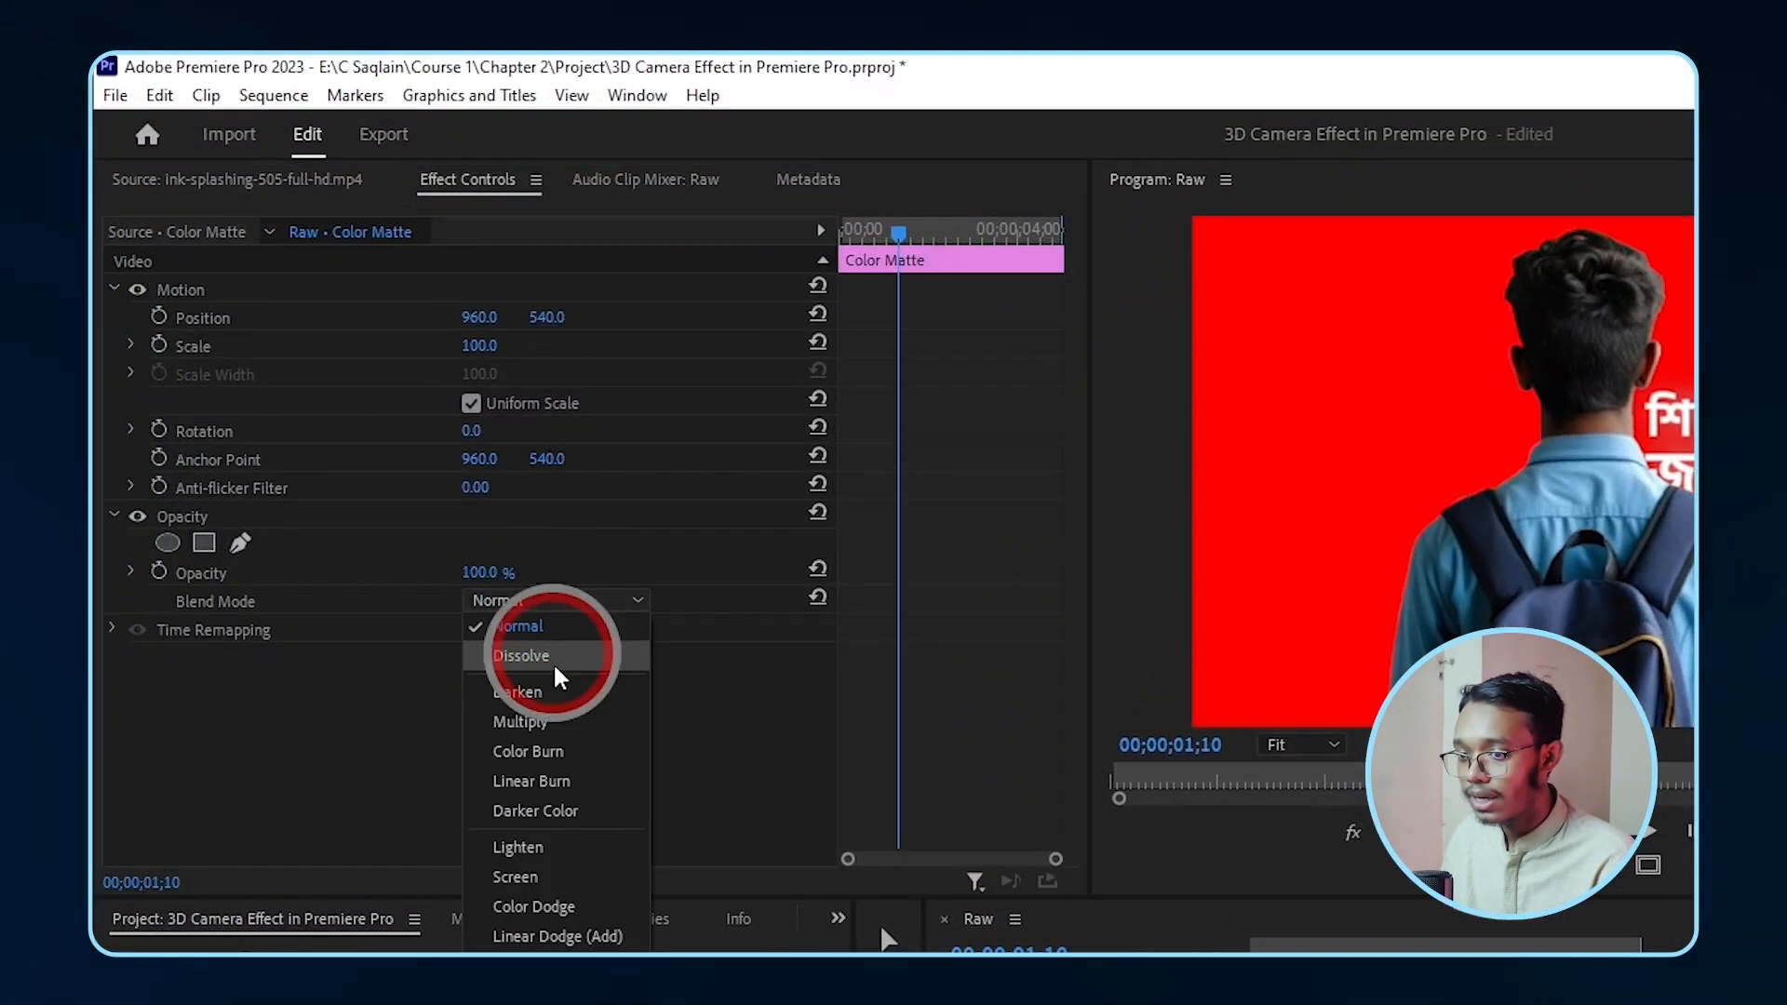
click(546, 719)
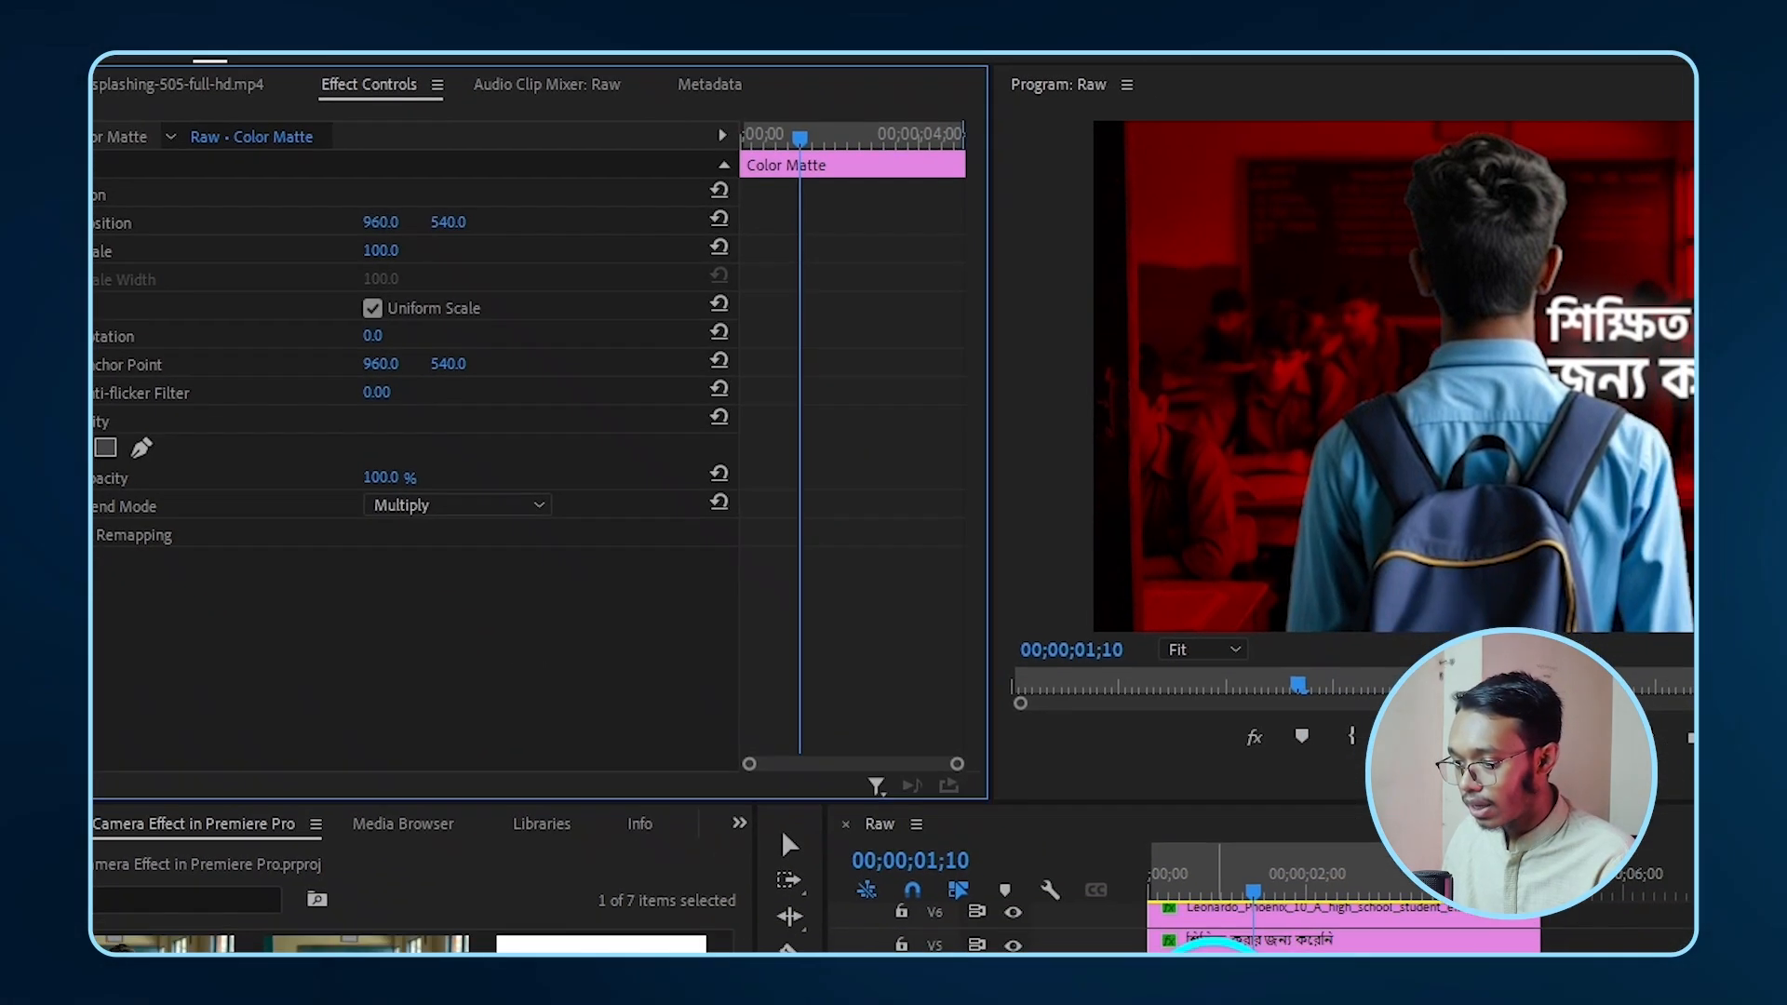
click(944, 737)
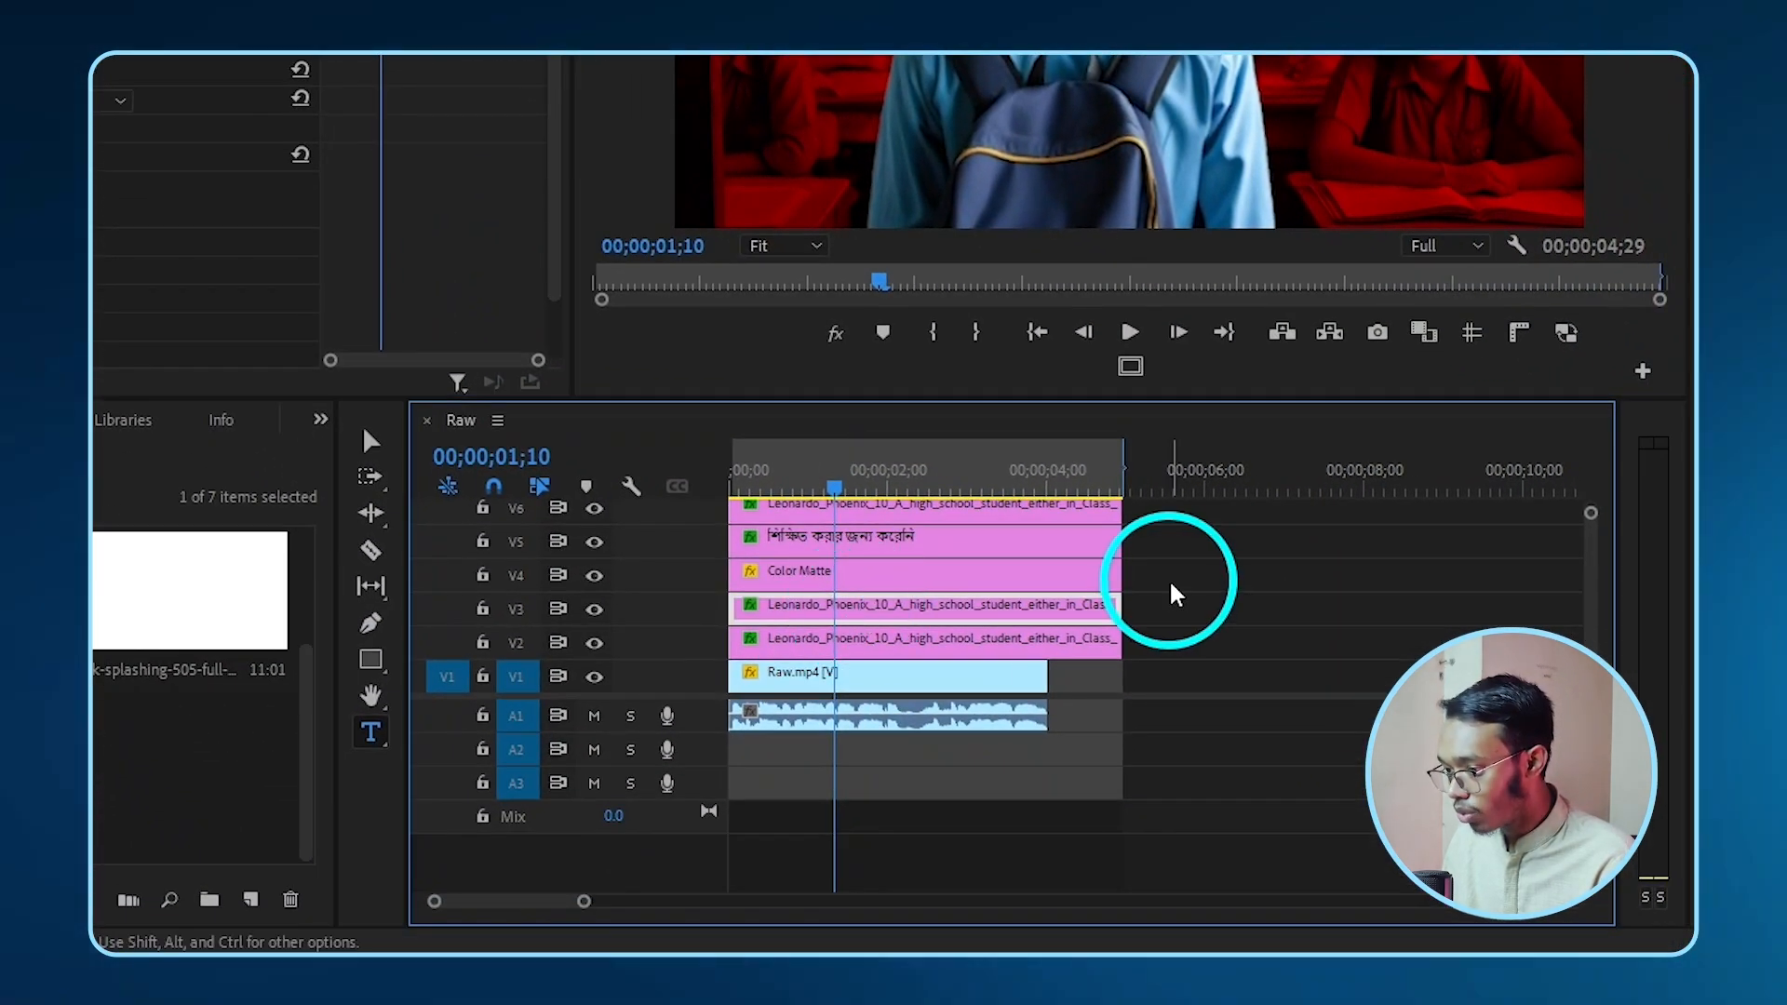
drag(1171, 584, 833, 607)
right_click(833, 606)
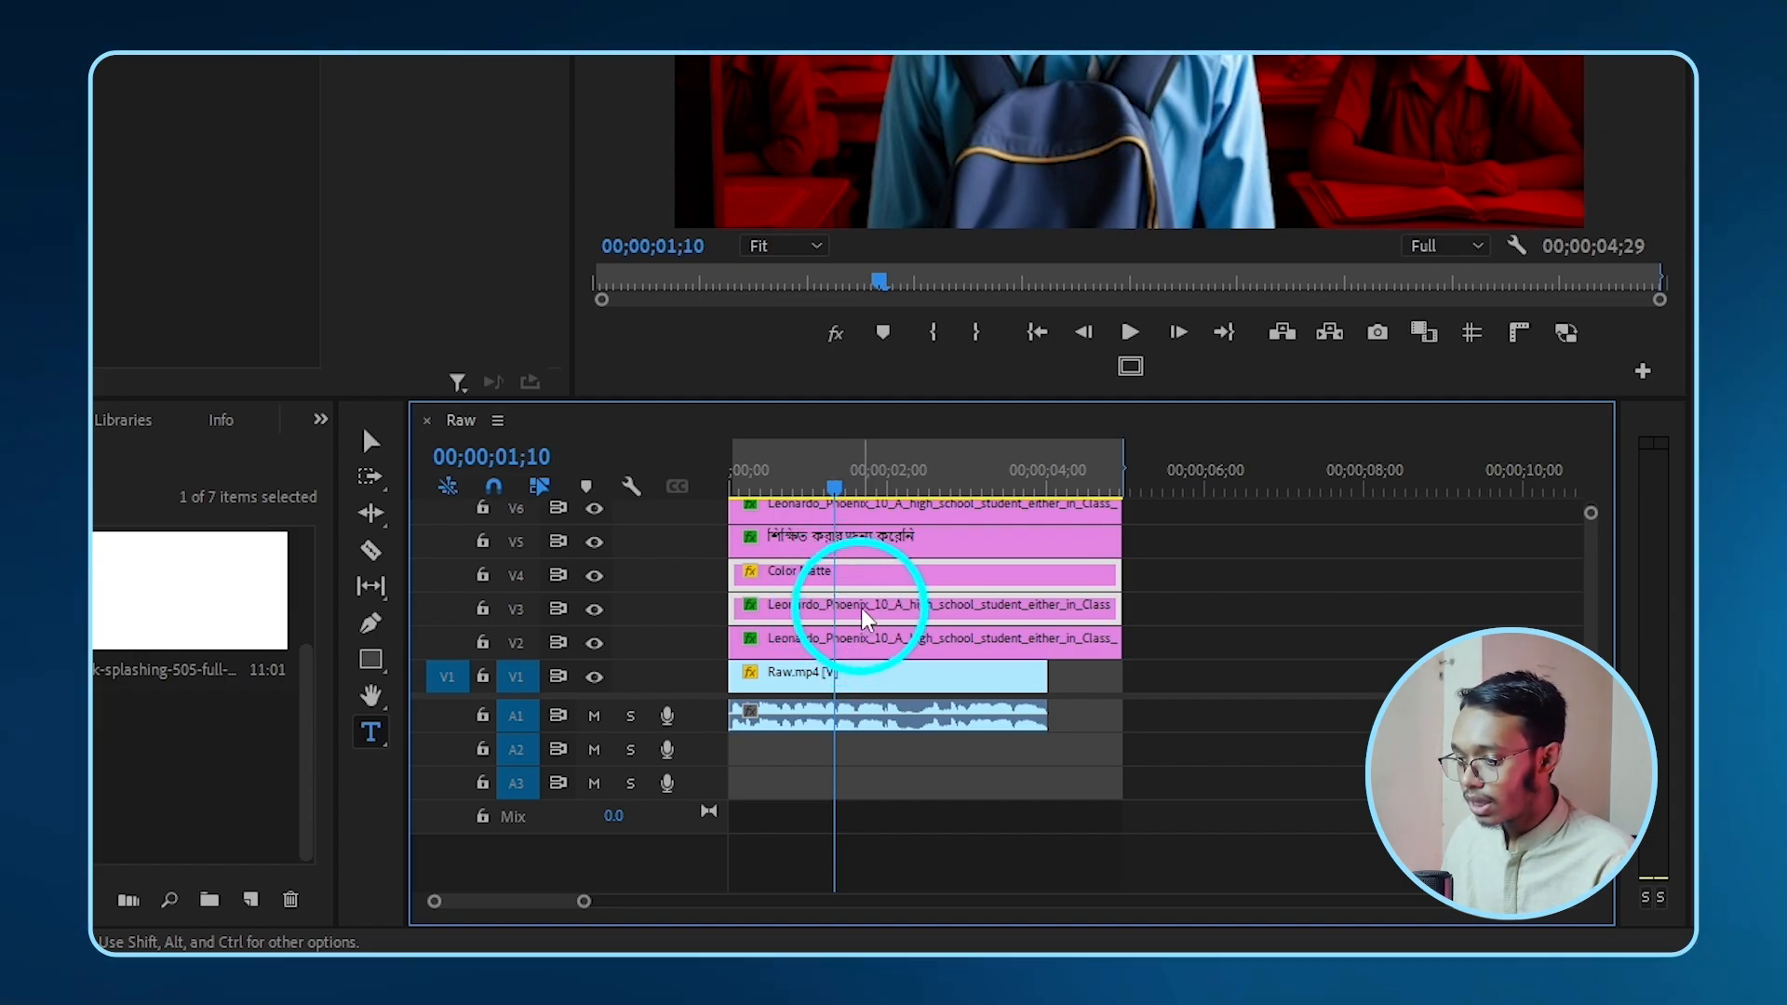
right_click(863, 616)
click(931, 325)
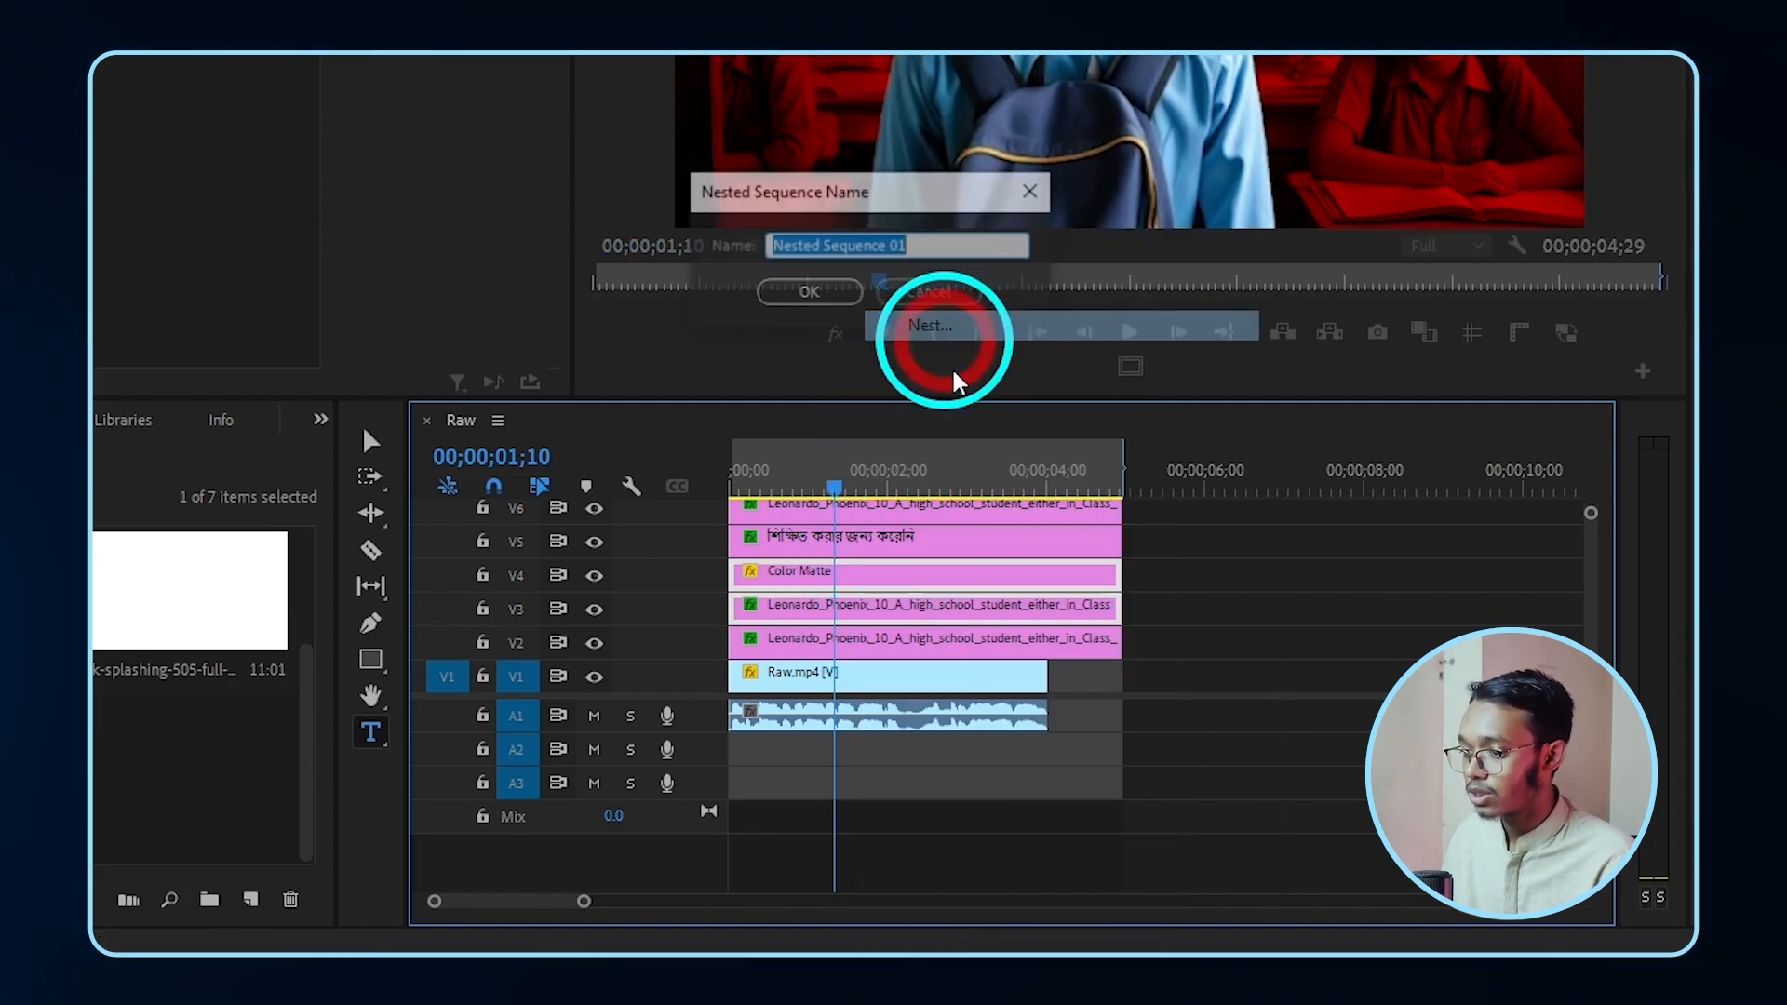
key(ctrl+z)
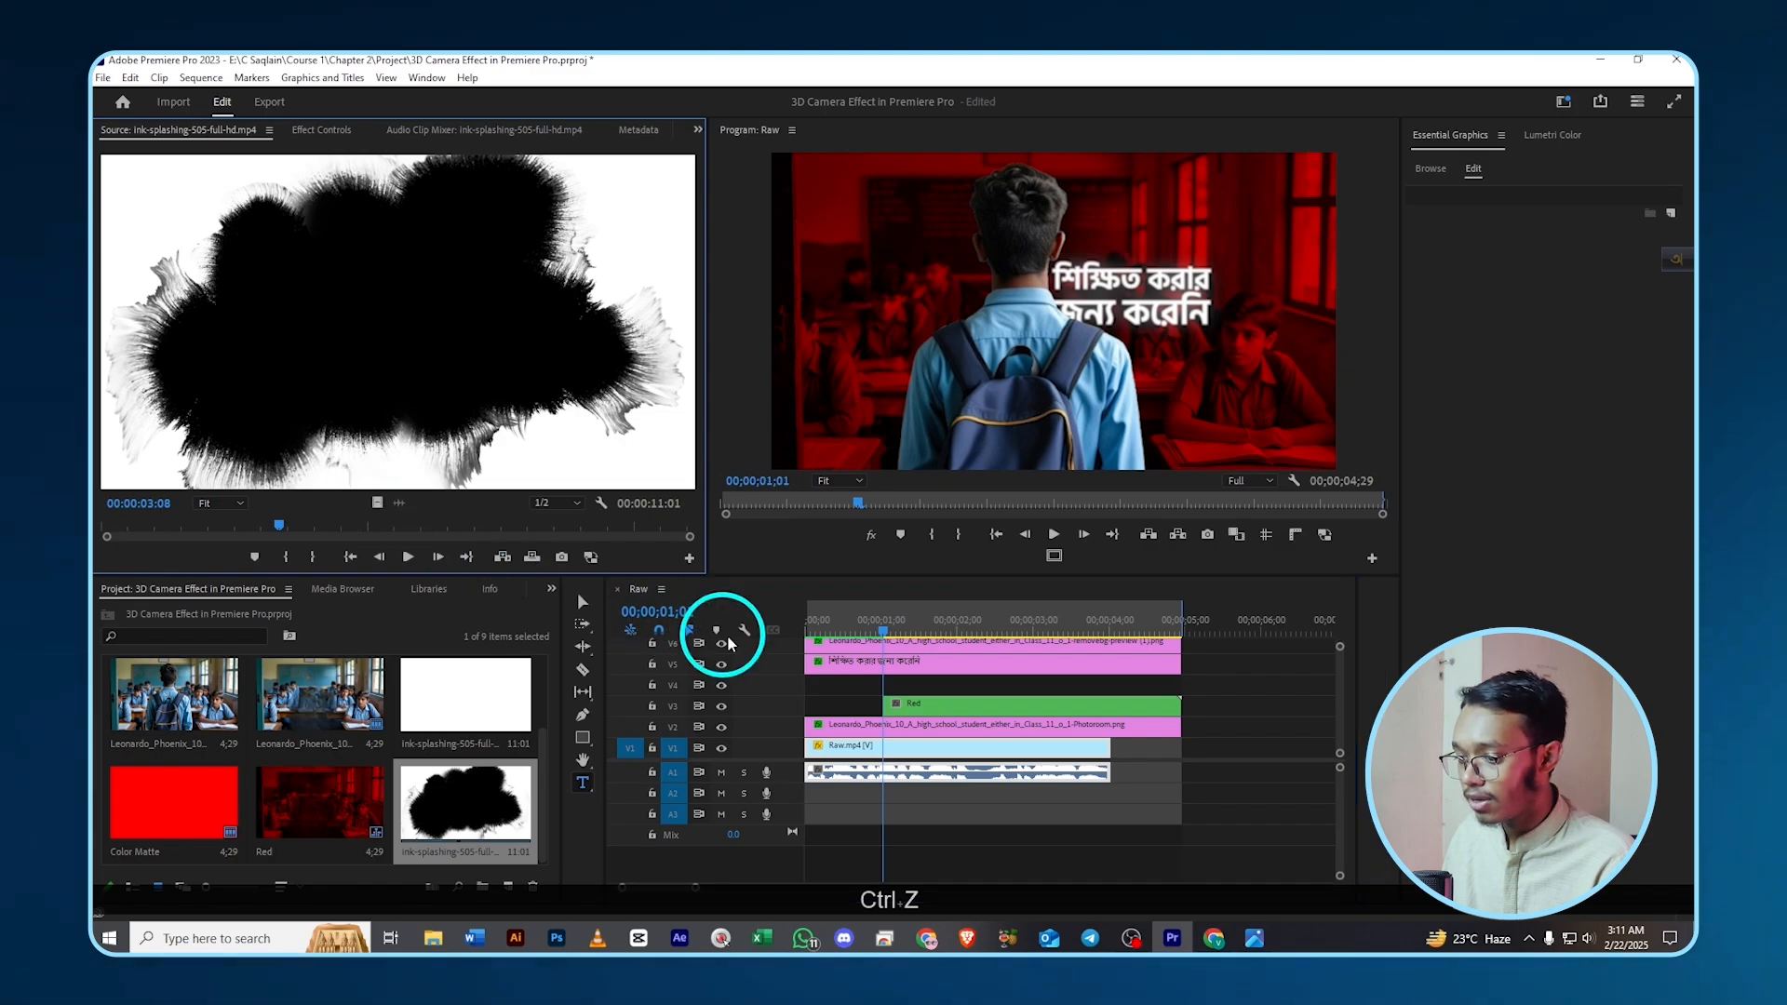
- Place the ink-splash clip on V4 and add Track Matte Key to Red, compositing with Matte Luma
mouse_move(729, 642)
mouse_down()
mouse_move(818, 651)
mouse_move(884, 696)
mouse_move(928, 695)
mouse_up()
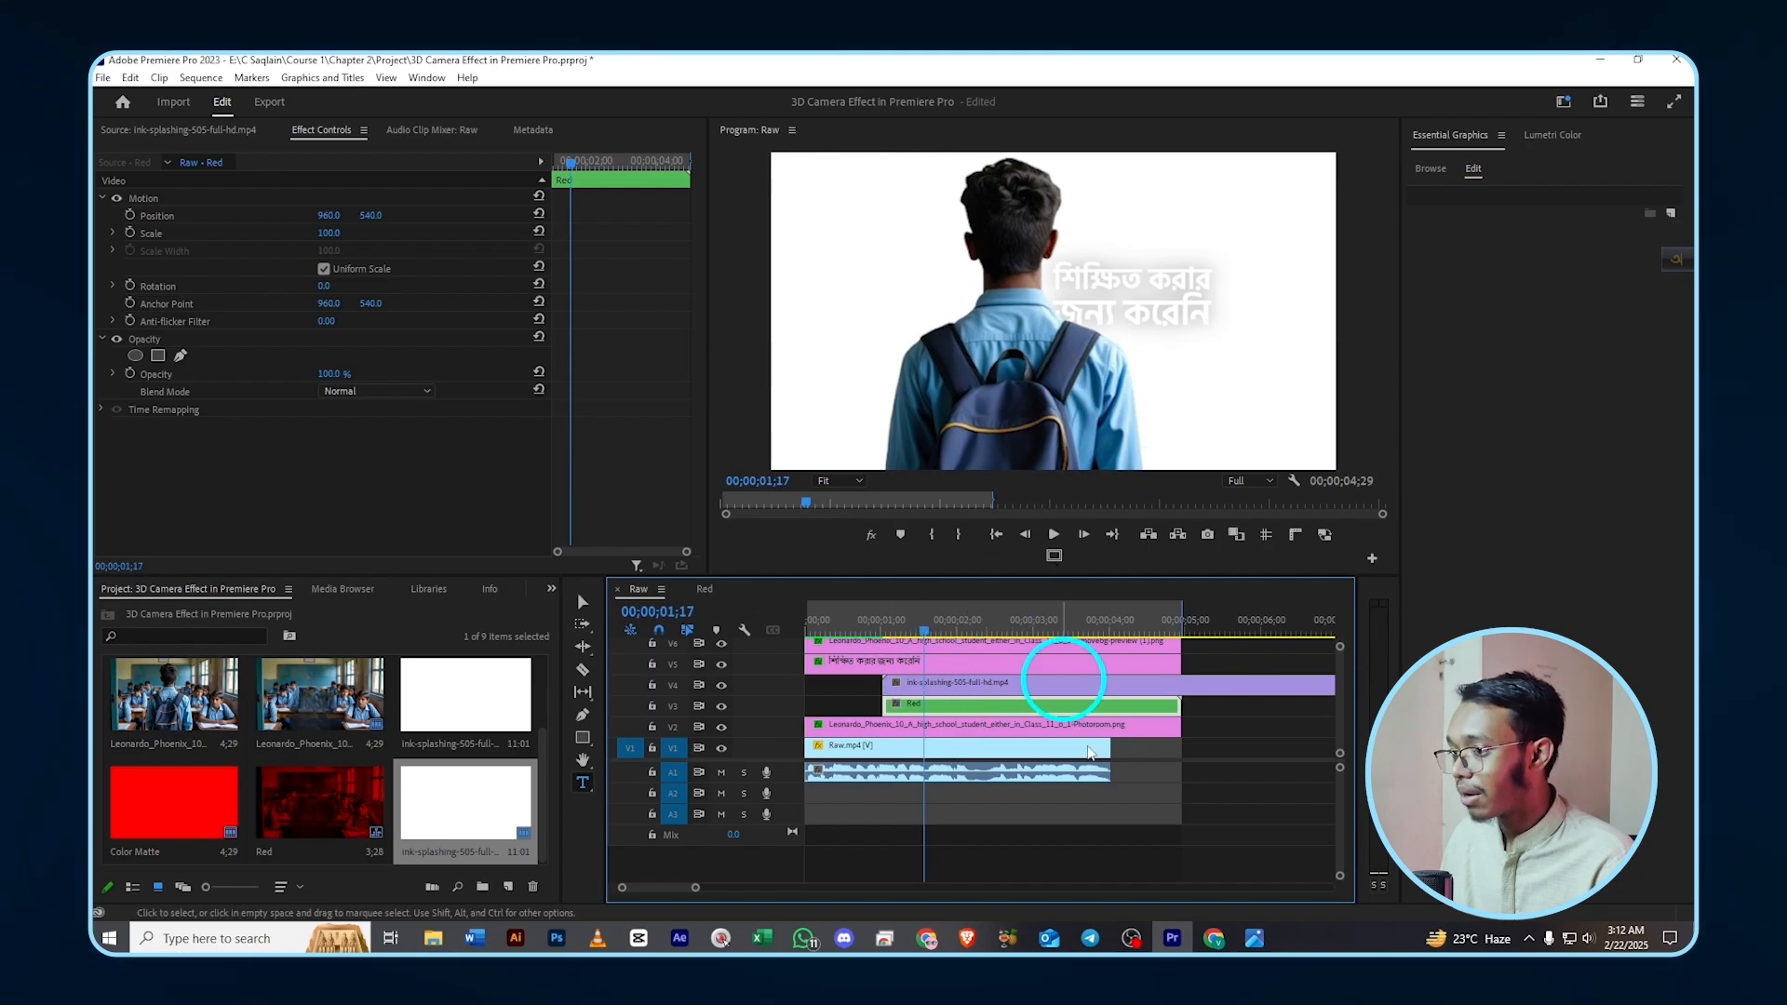
click(722, 685)
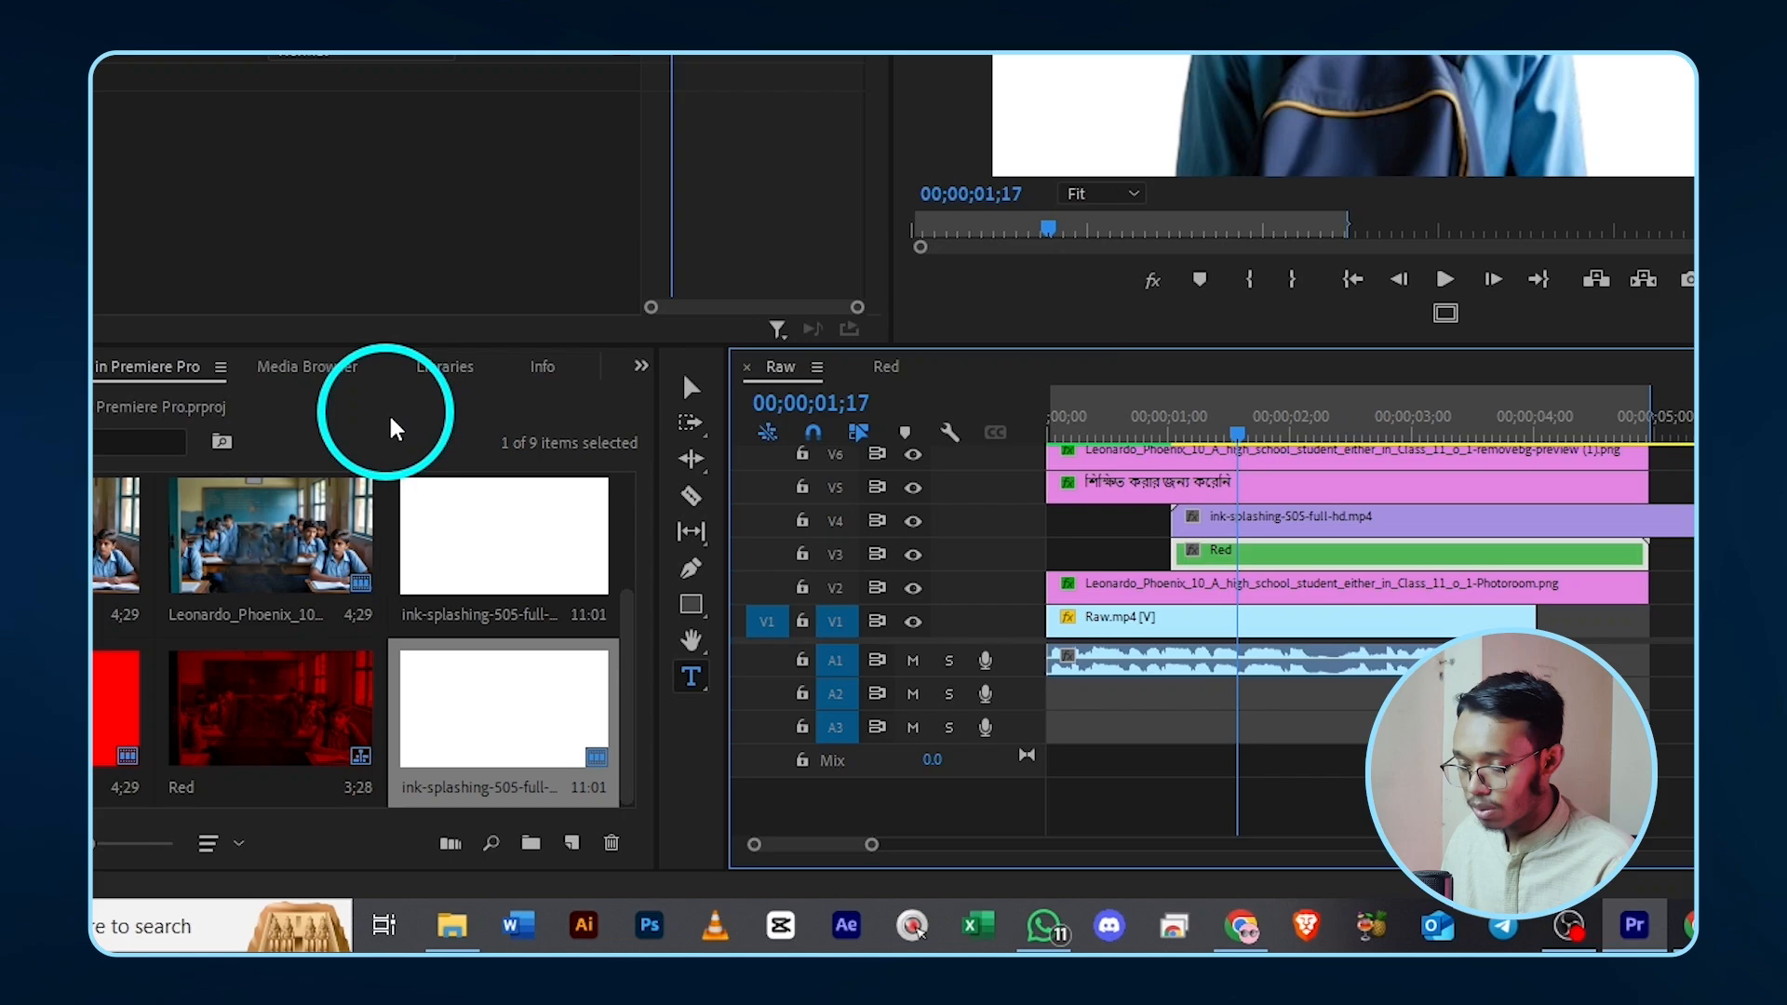
key(shift+7)
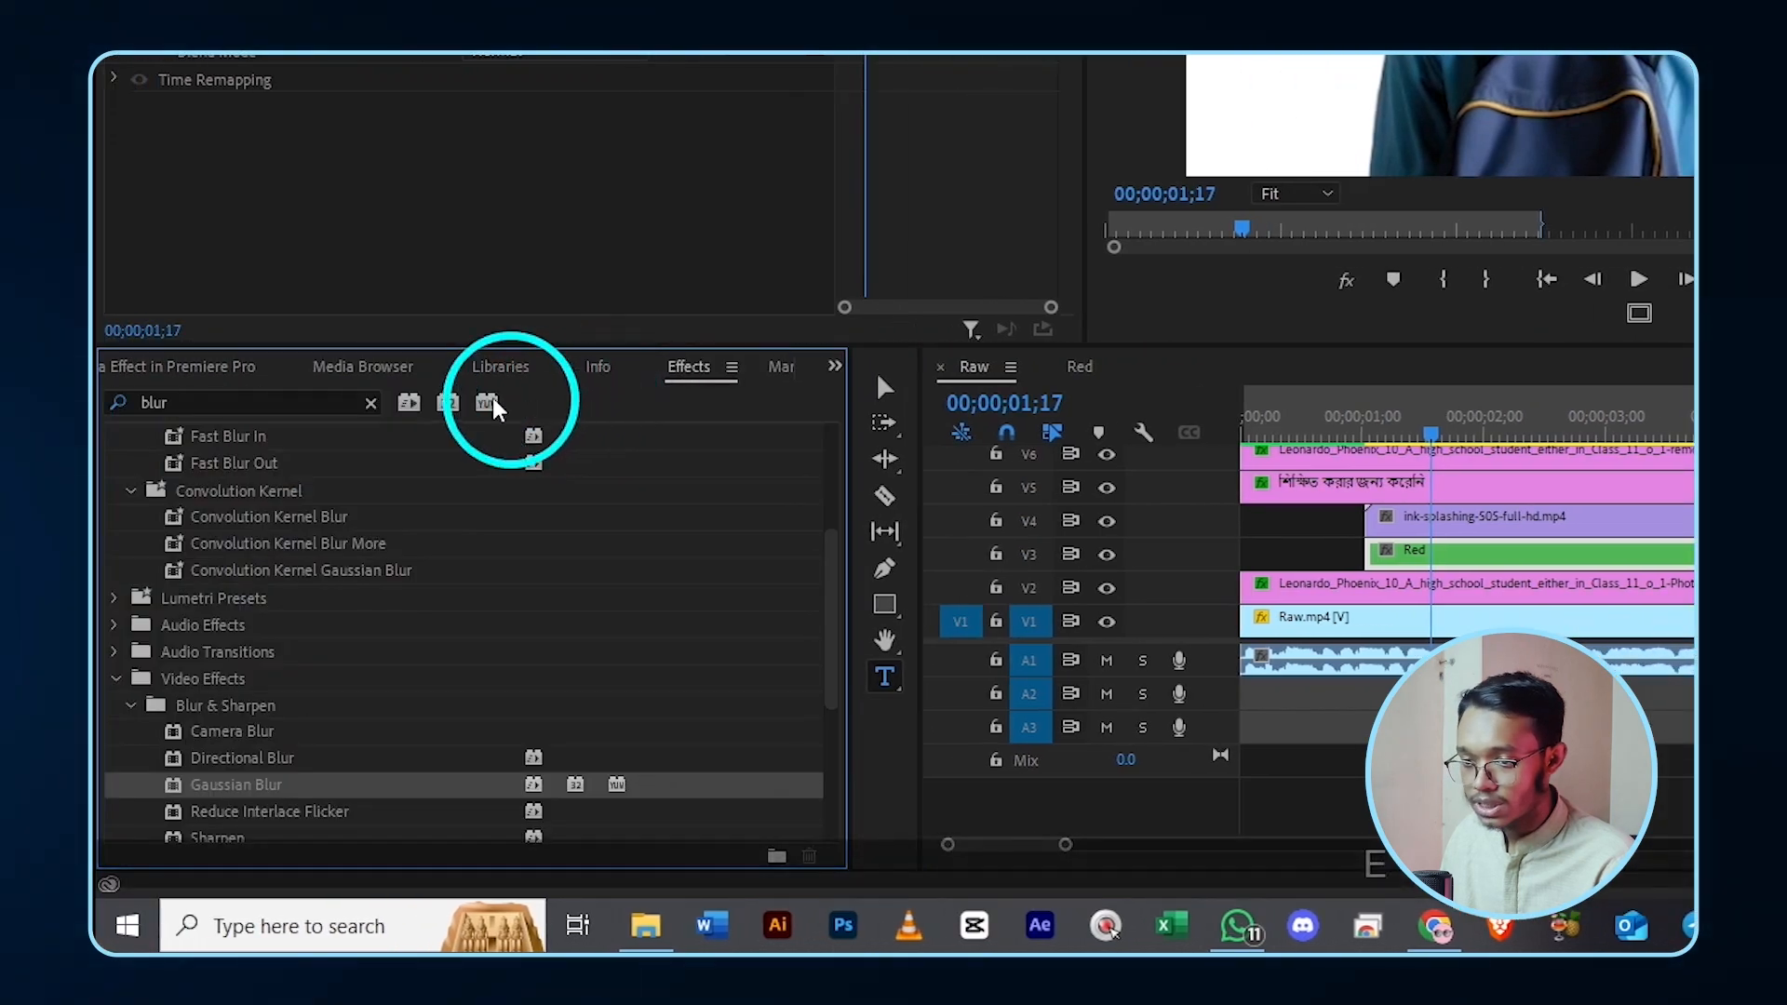
click(240, 398)
key(BackSpace)
key(BackSpace)
key(BackSpace)
key(BackSpace)
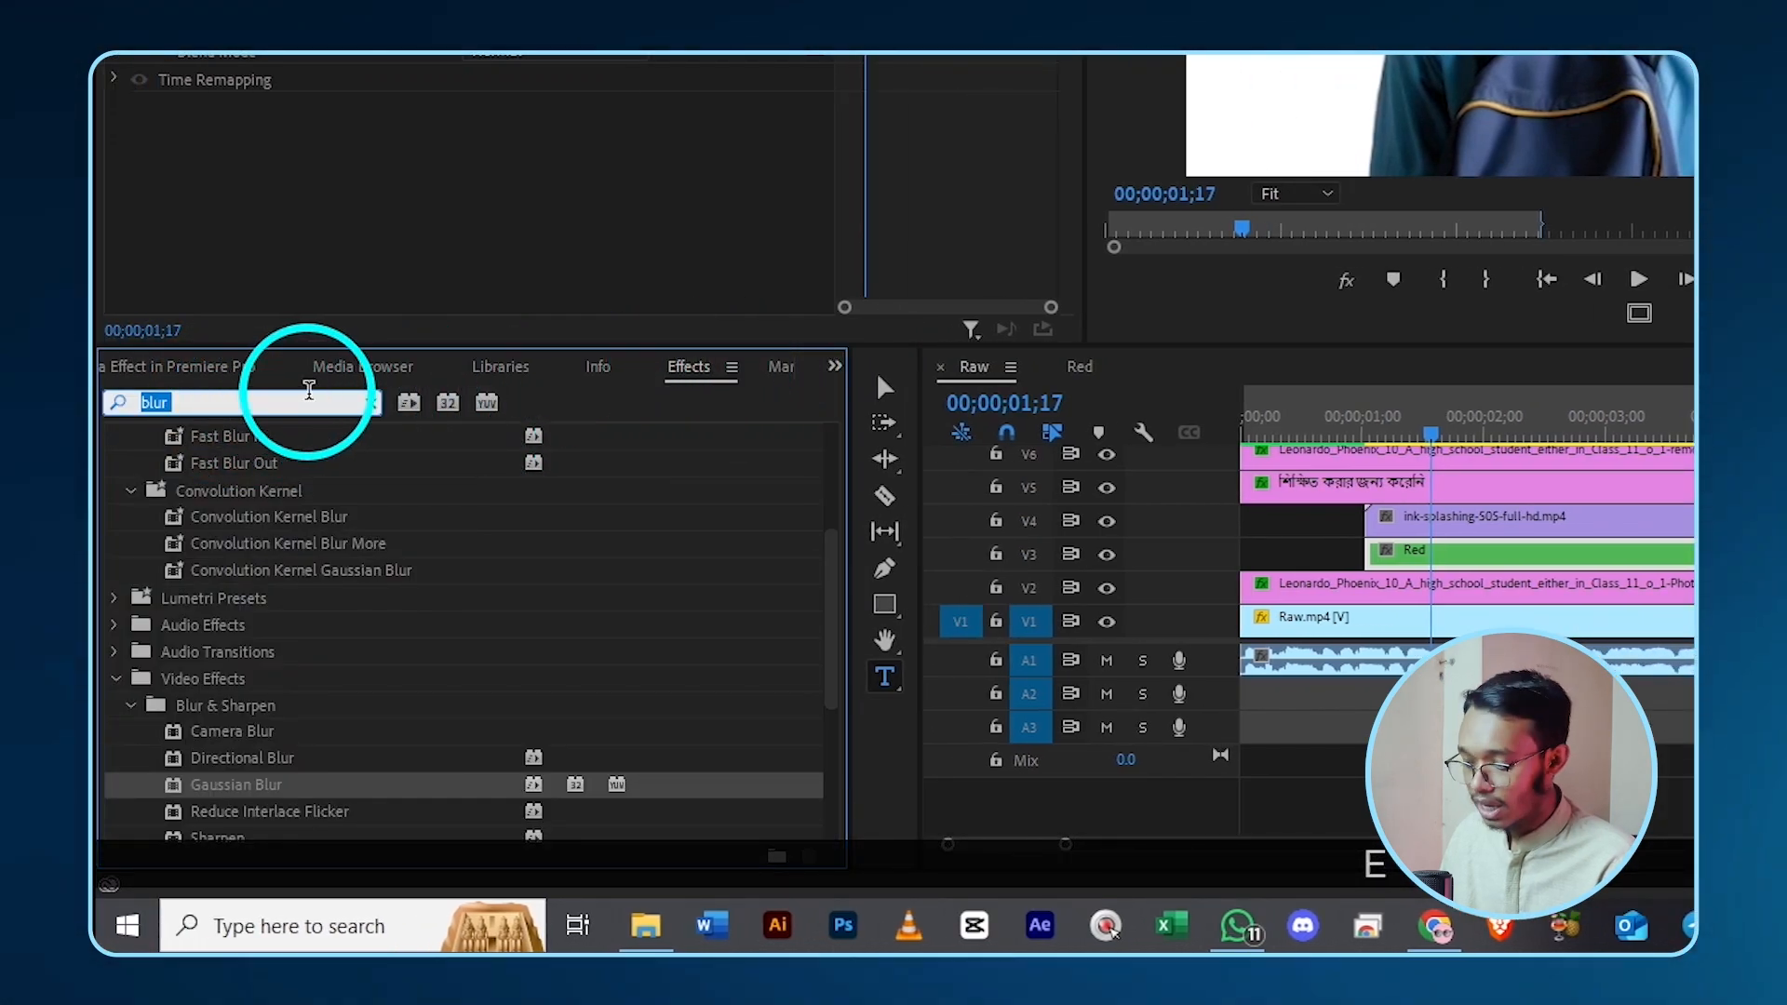
text(track)
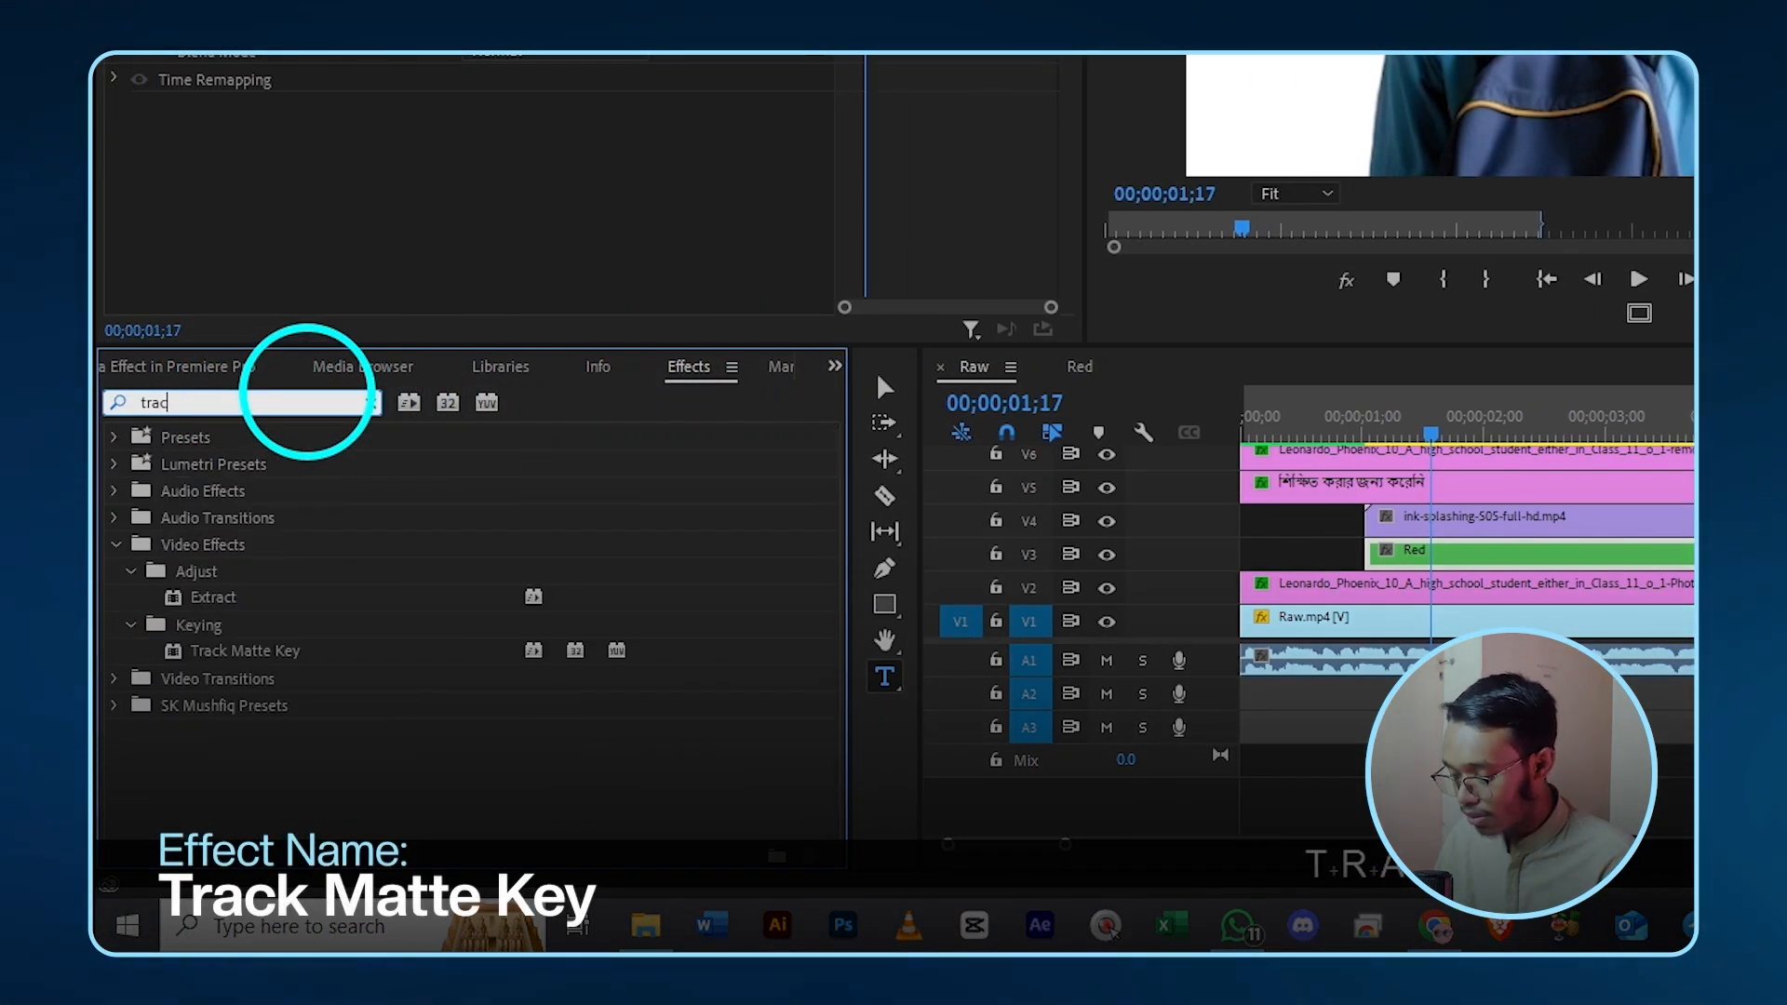
drag(261, 598, 1424, 558)
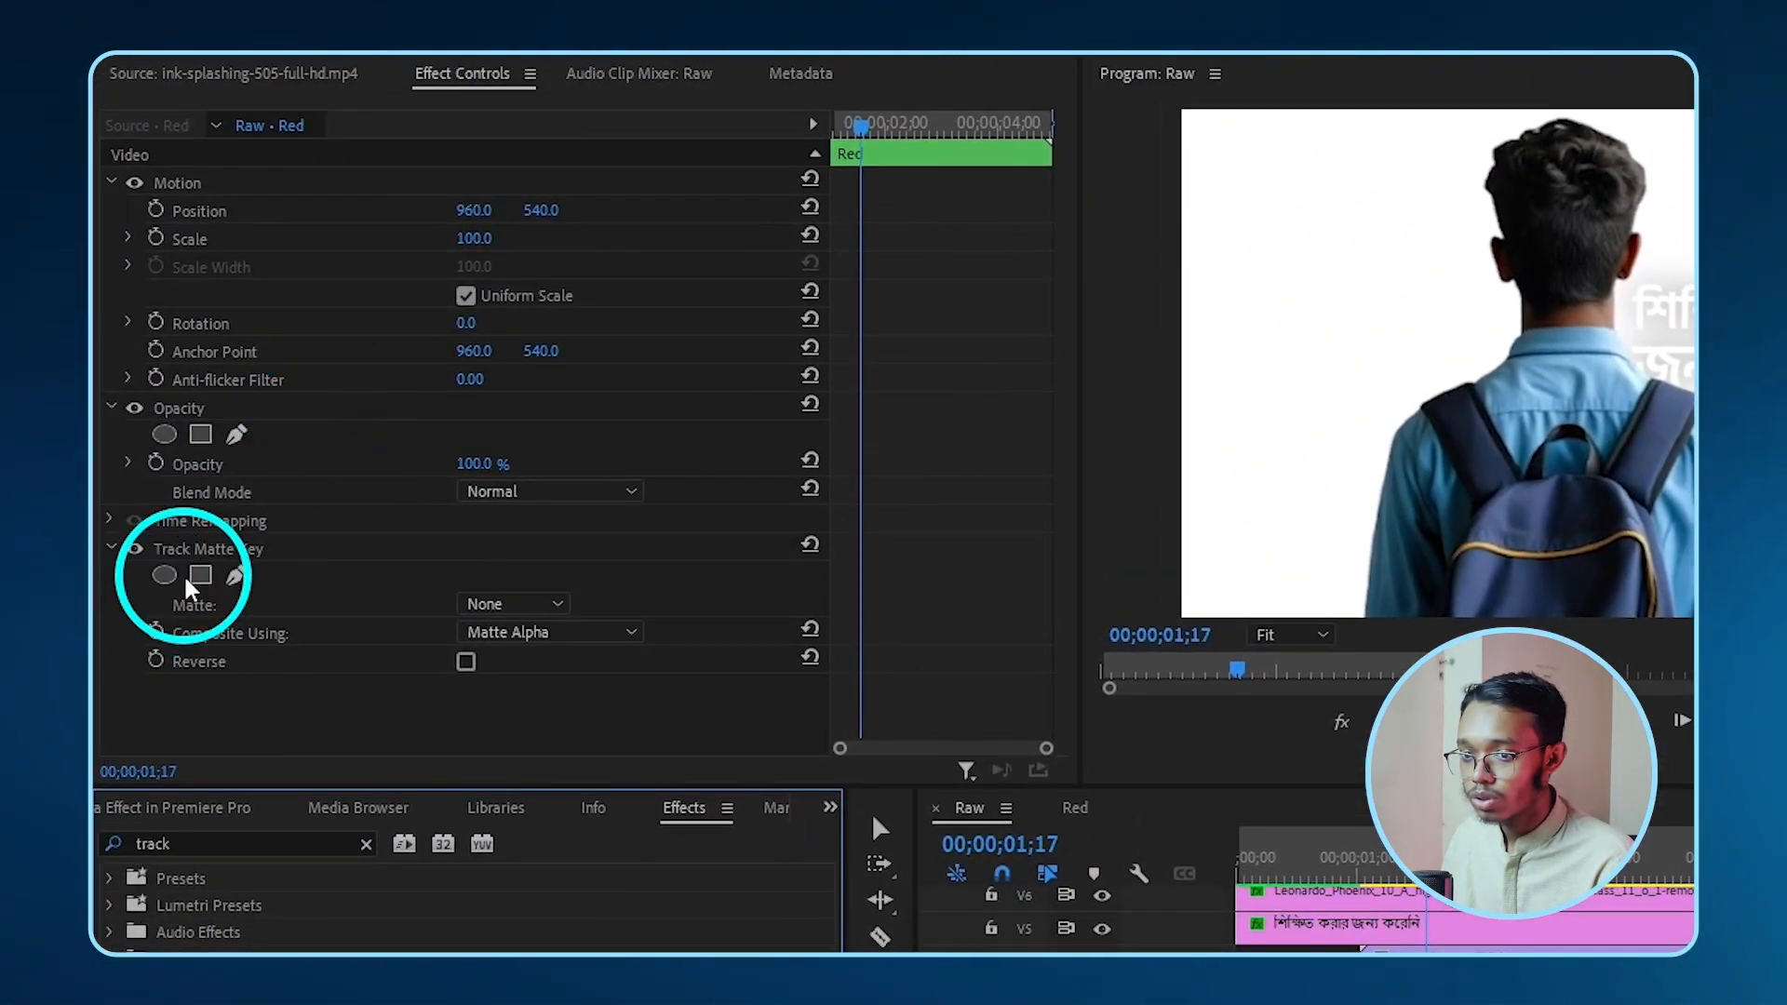
click(543, 642)
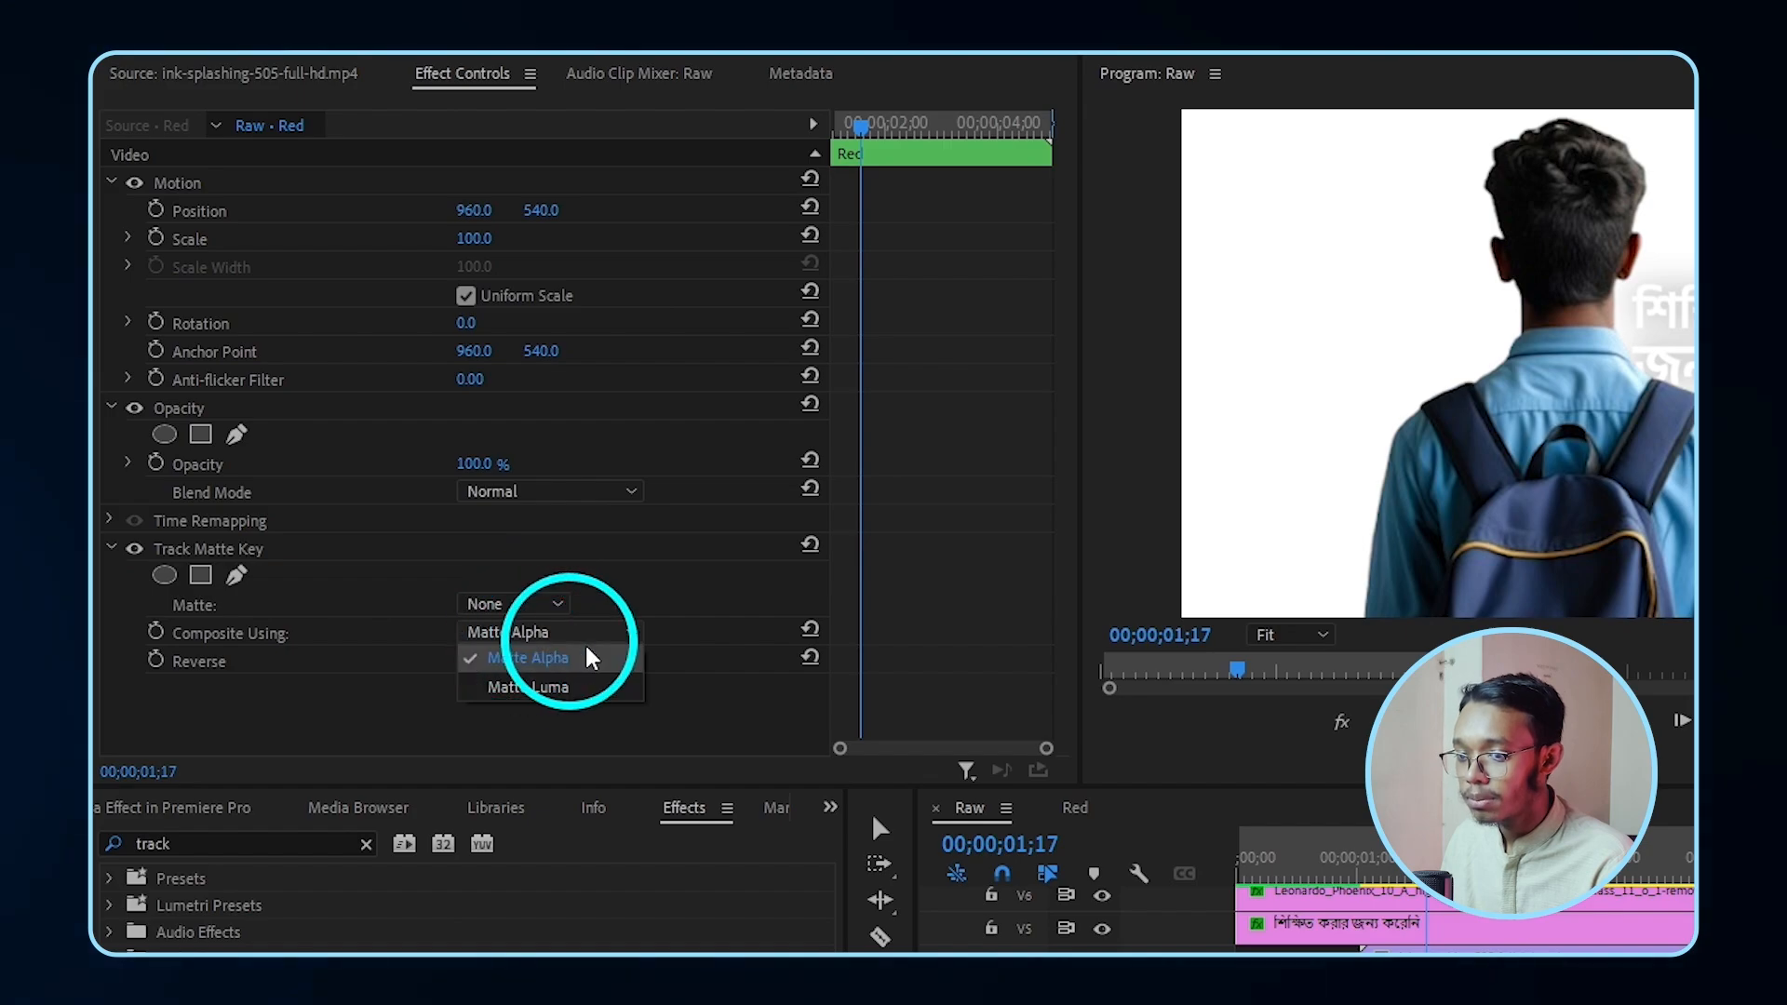
click(551, 691)
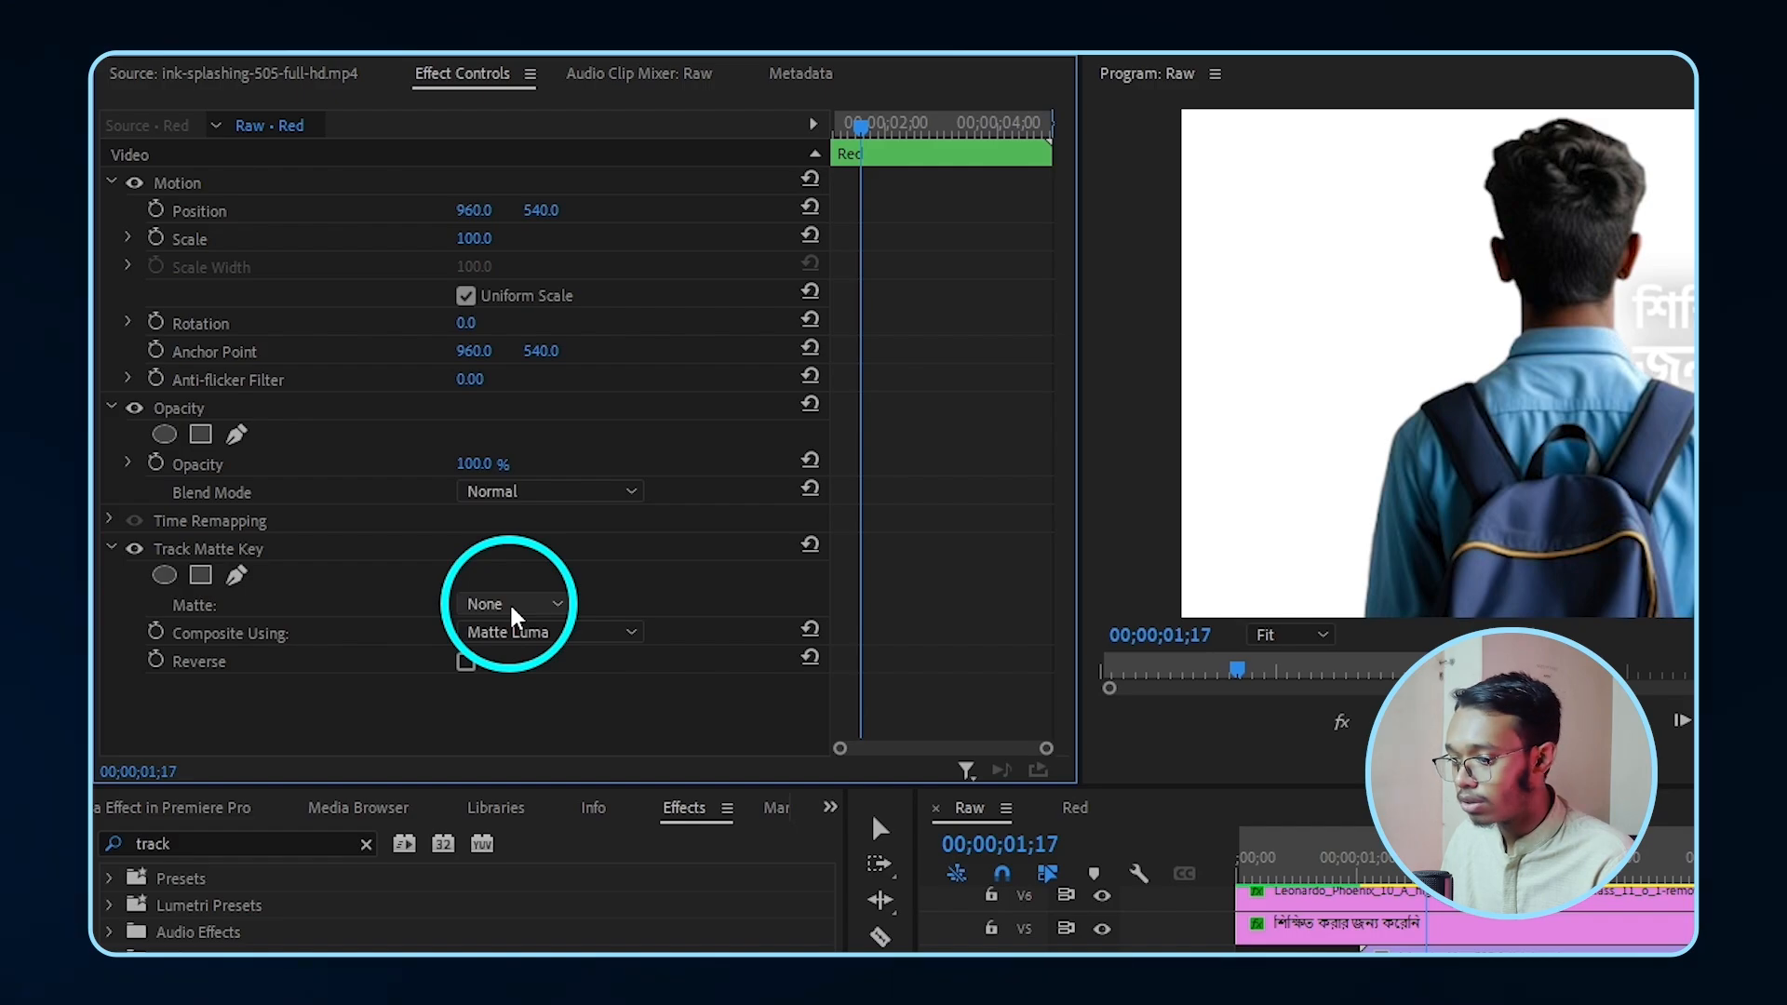
click(511, 606)
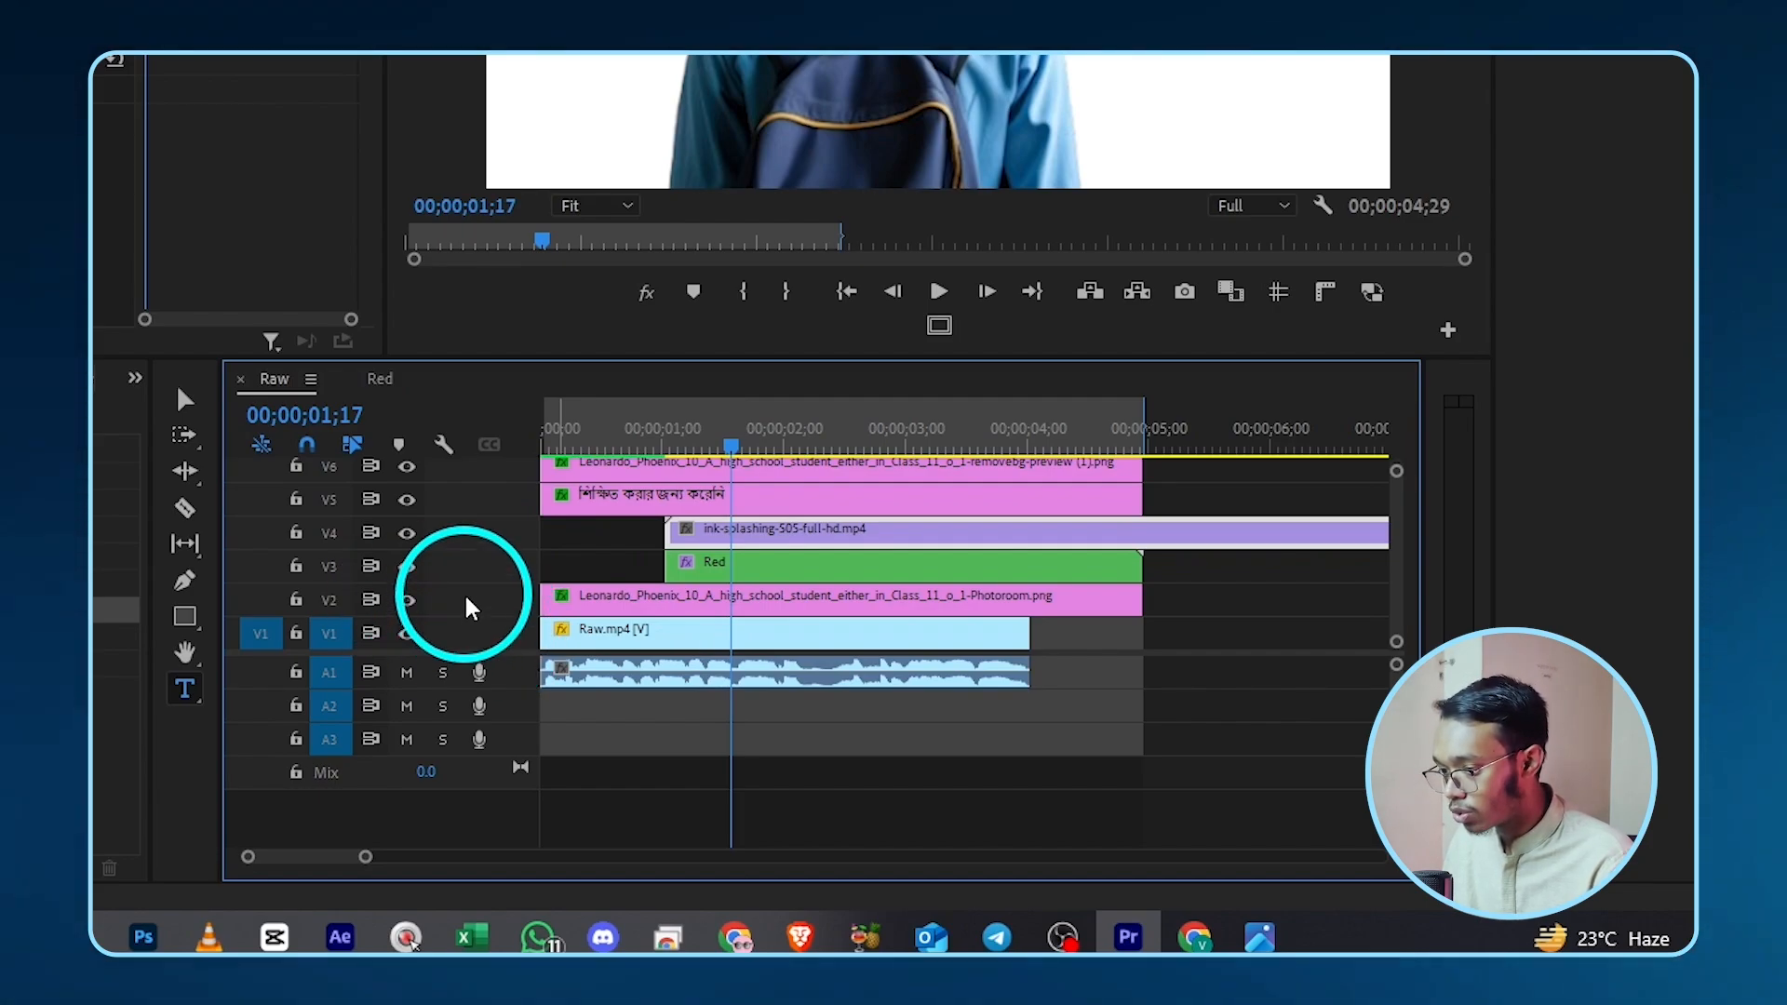
- Toggle track targeting on V3 and V4 off again and reselect the Red clip
click(475, 543)
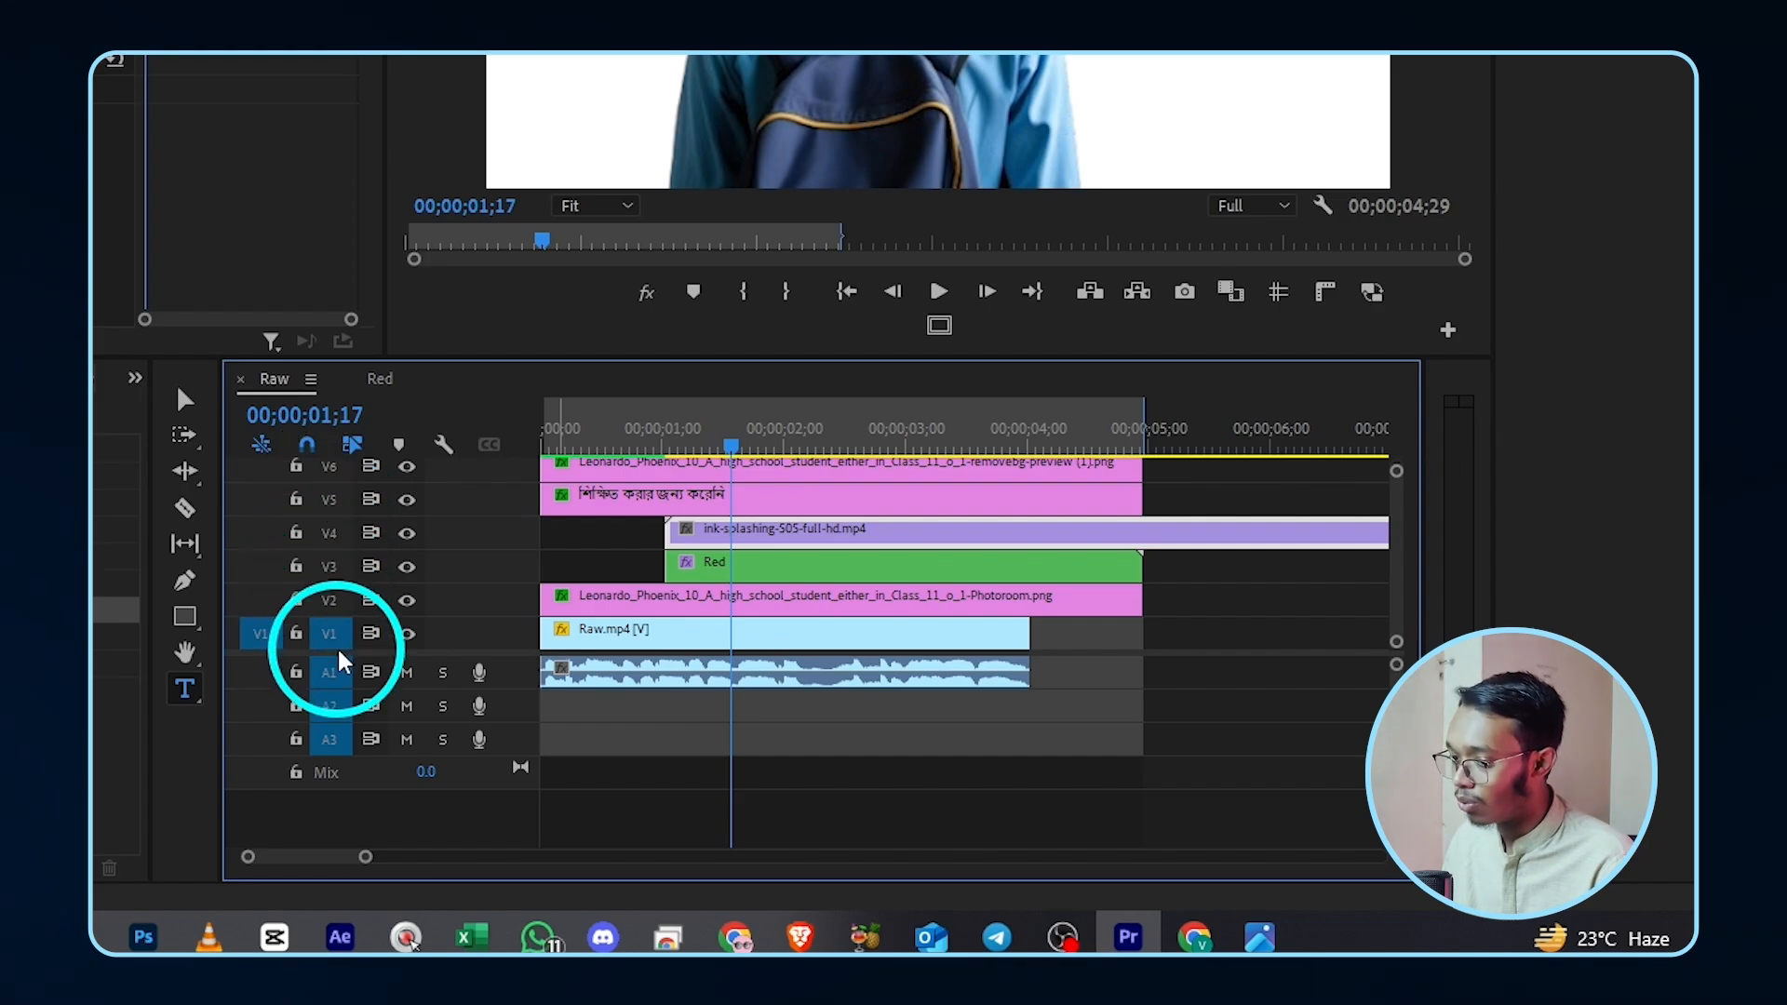
click(334, 567)
click(337, 536)
click(341, 537)
click(333, 565)
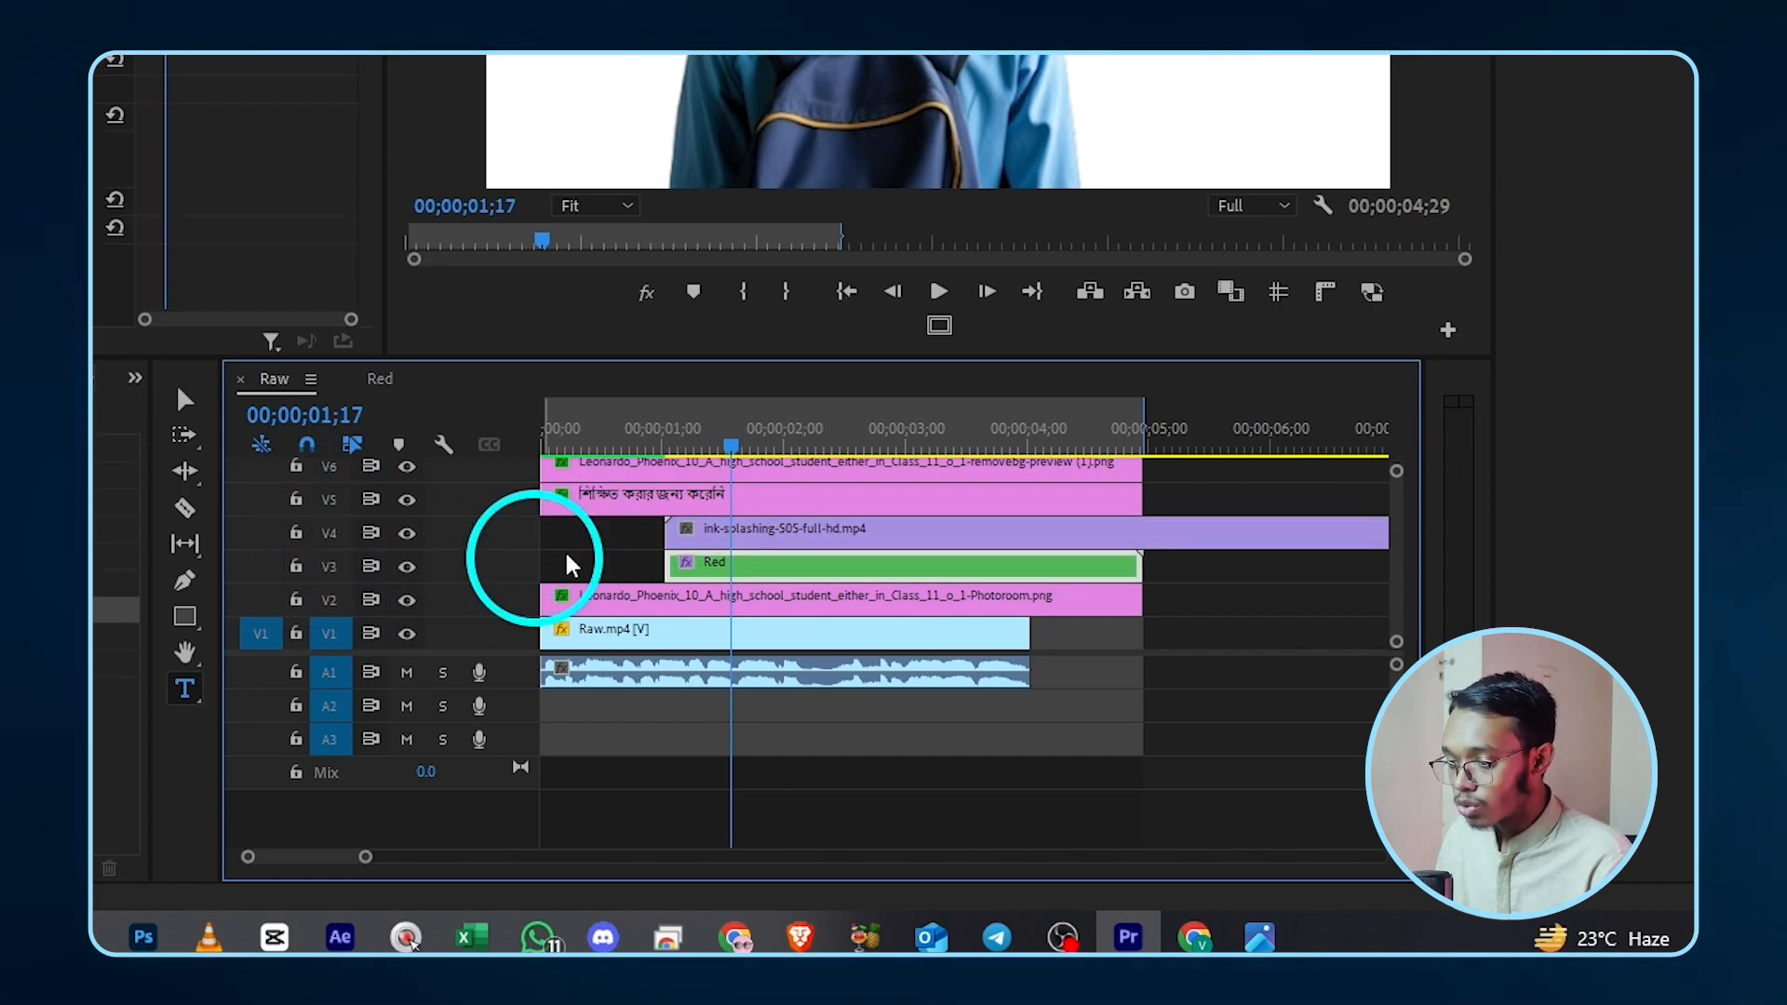
click(742, 532)
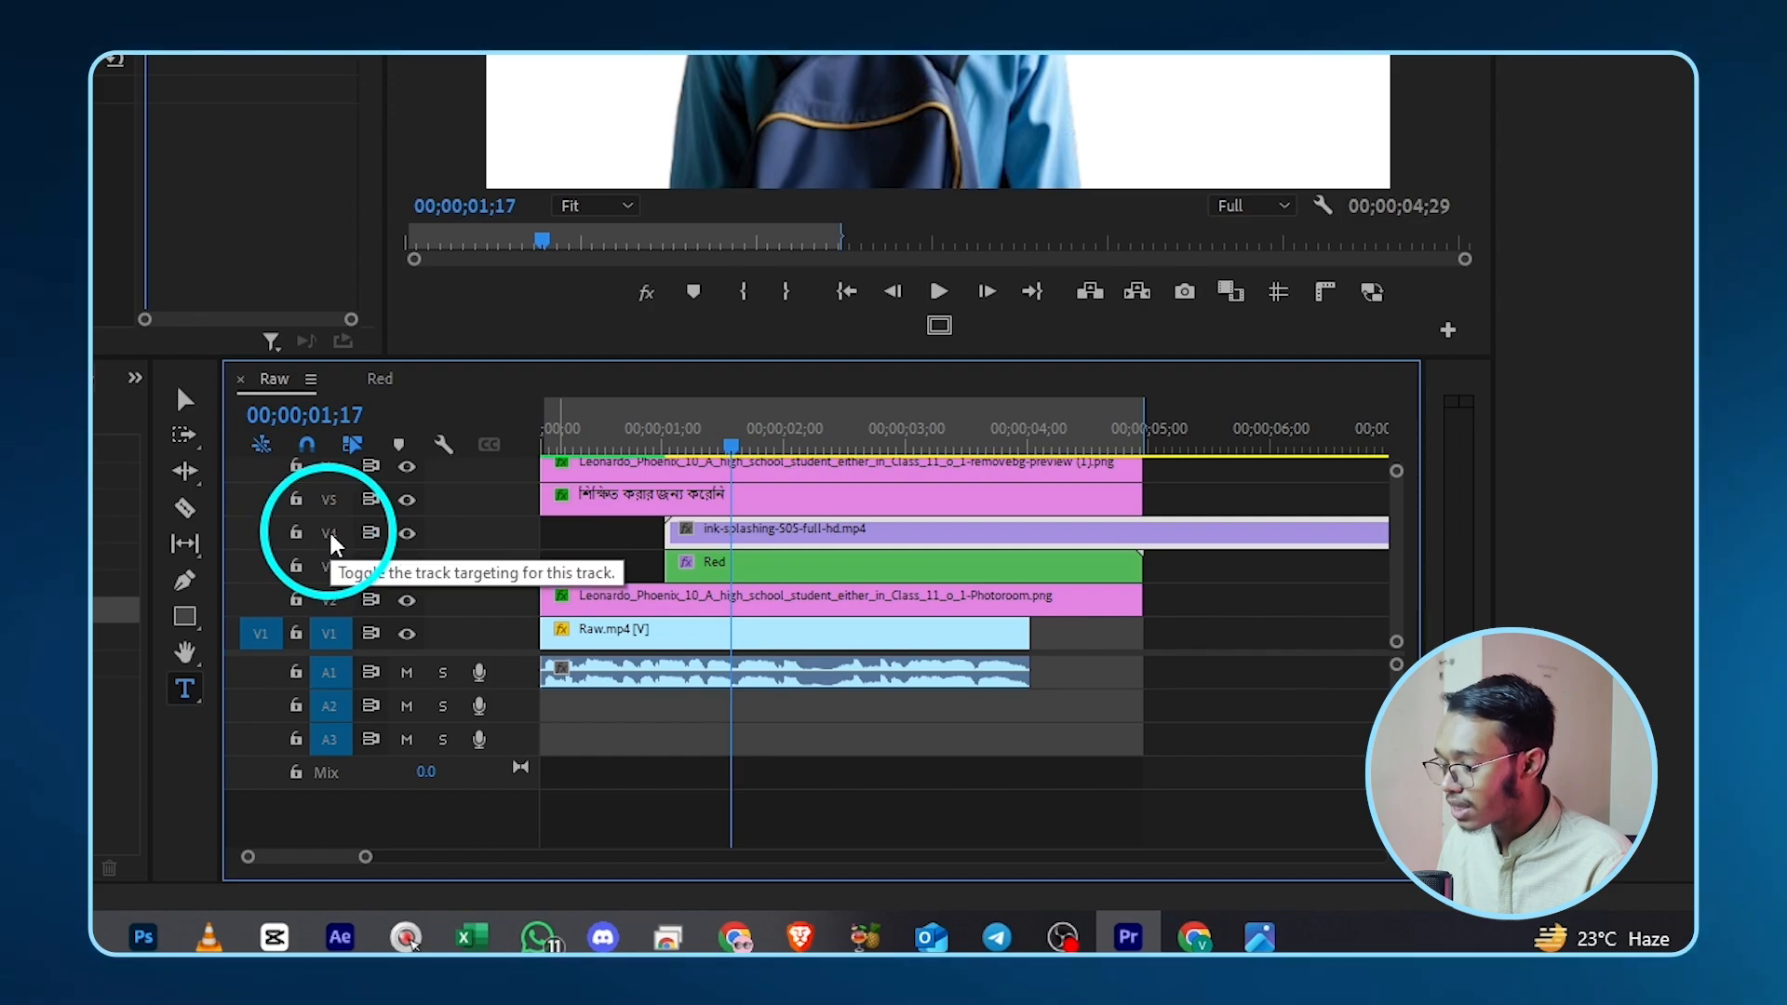
click(717, 573)
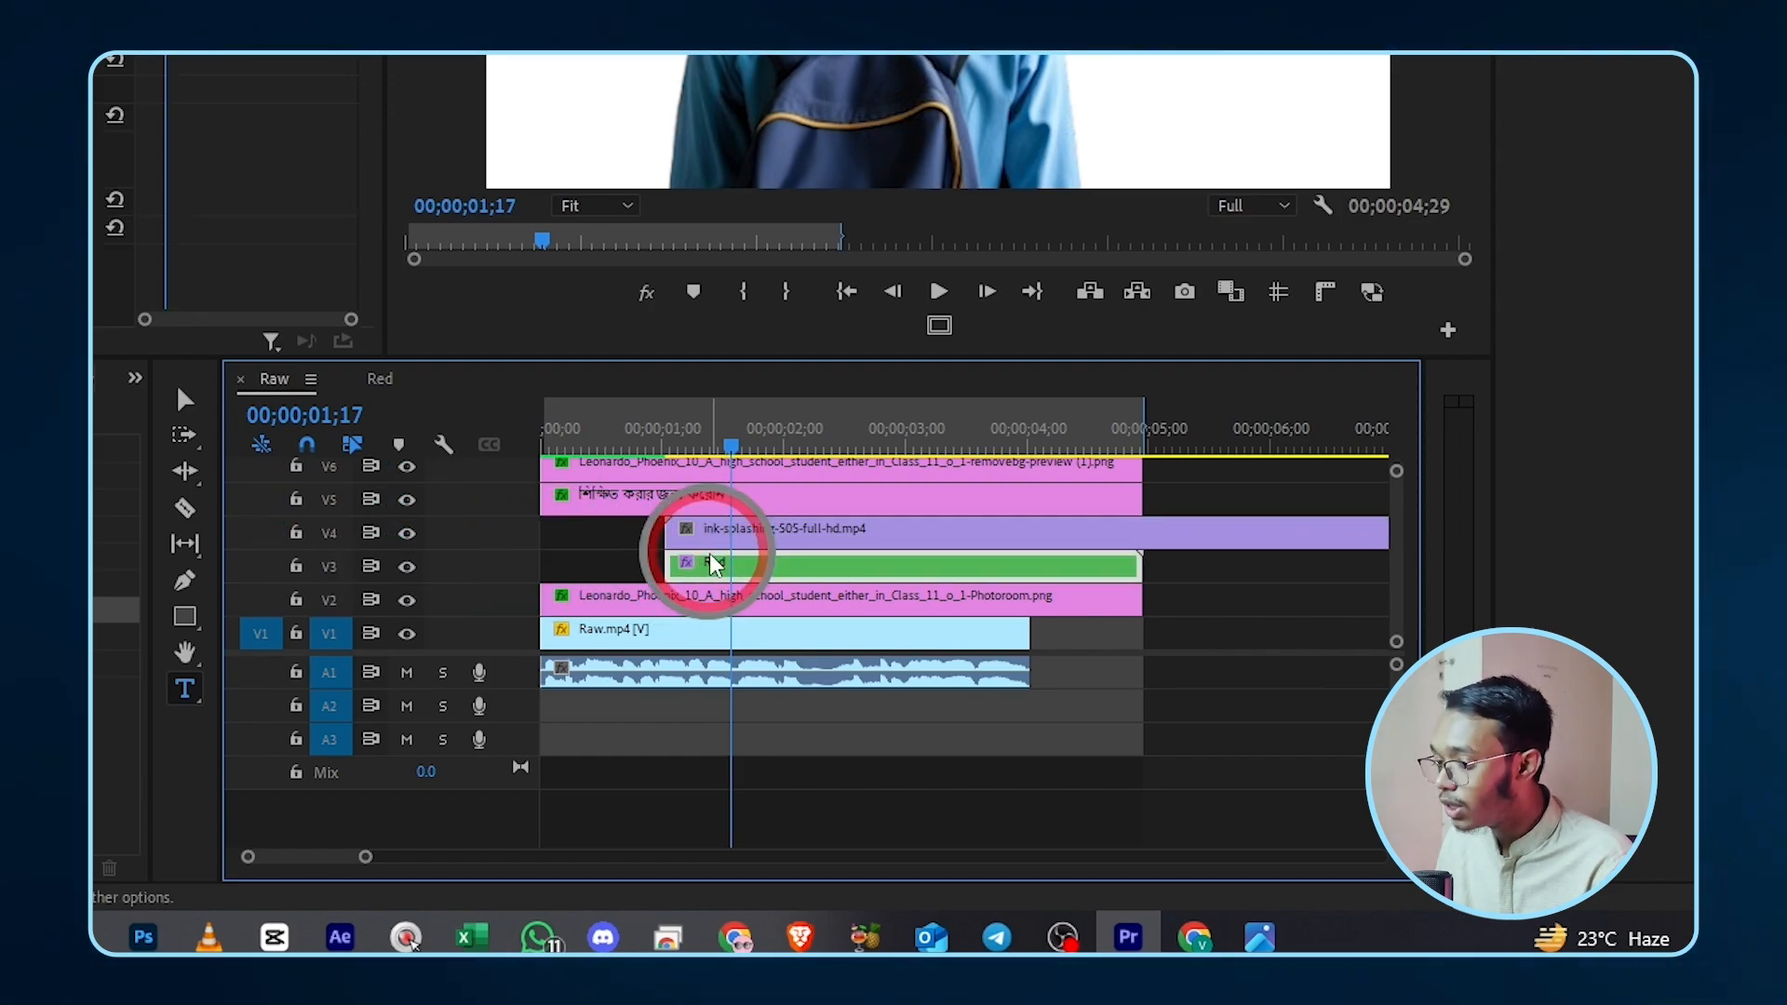
- Set the Track Matte Key's Matte to Video 4 and enable Reverse
click(405, 534)
click(406, 534)
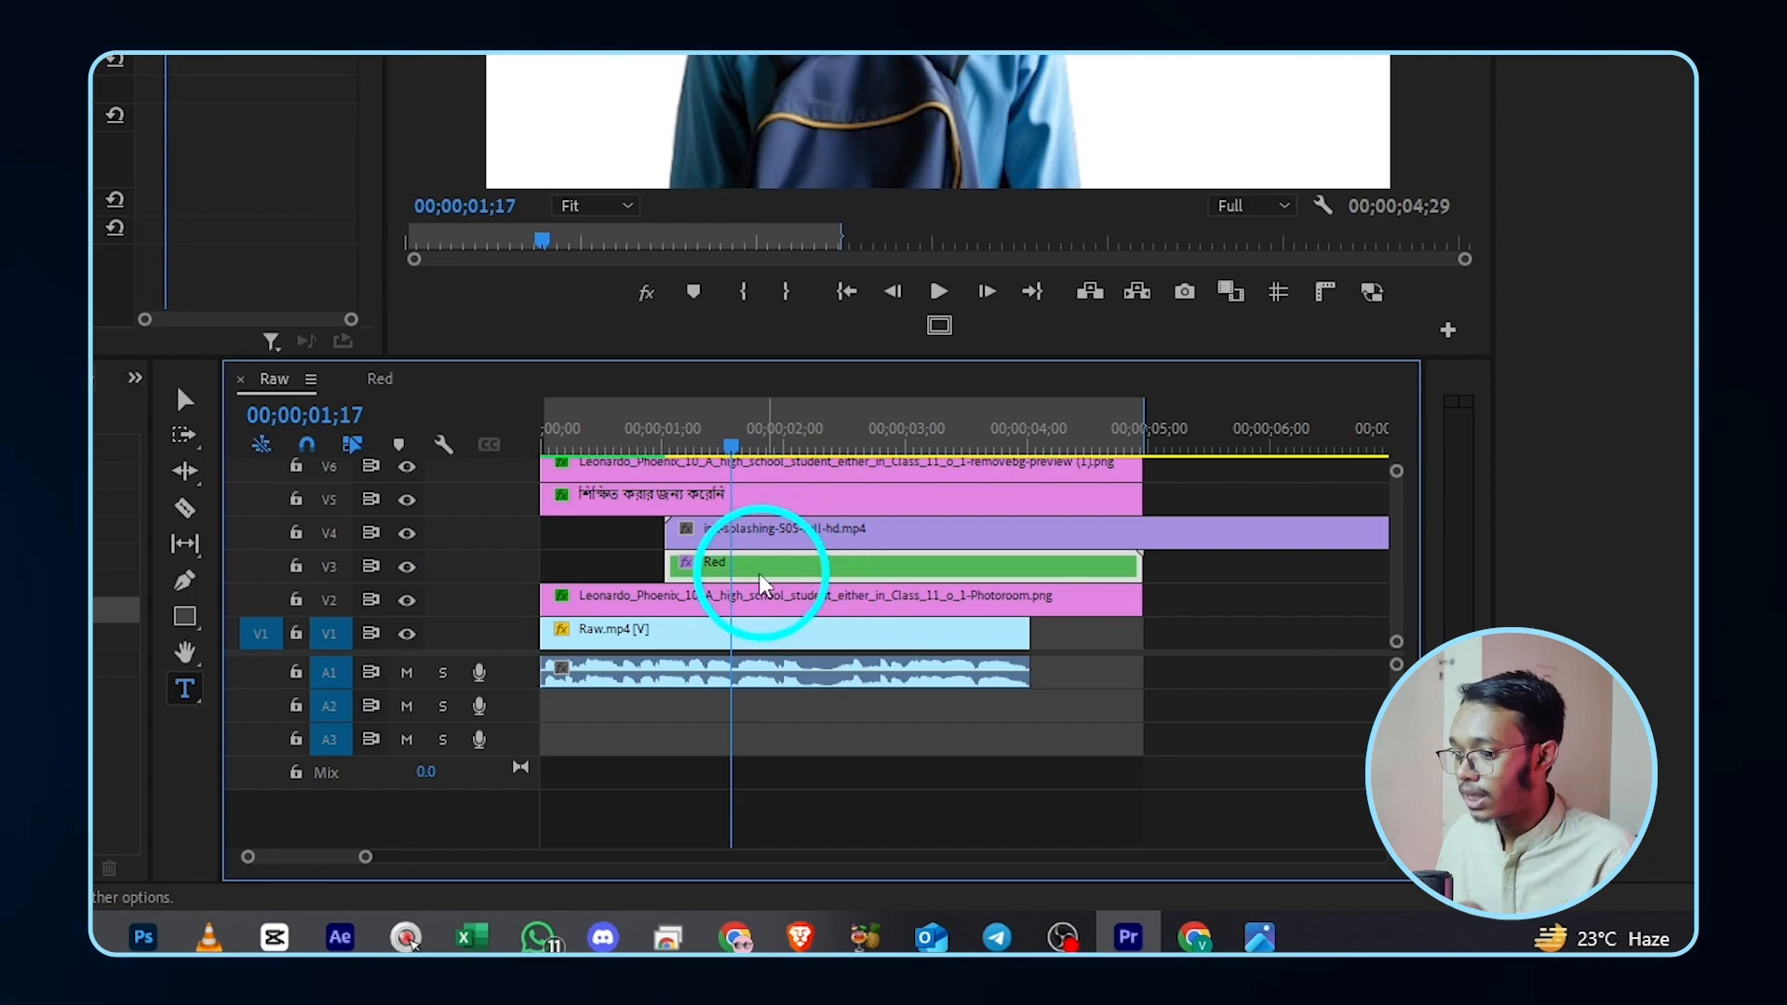
key(ctrl+z)
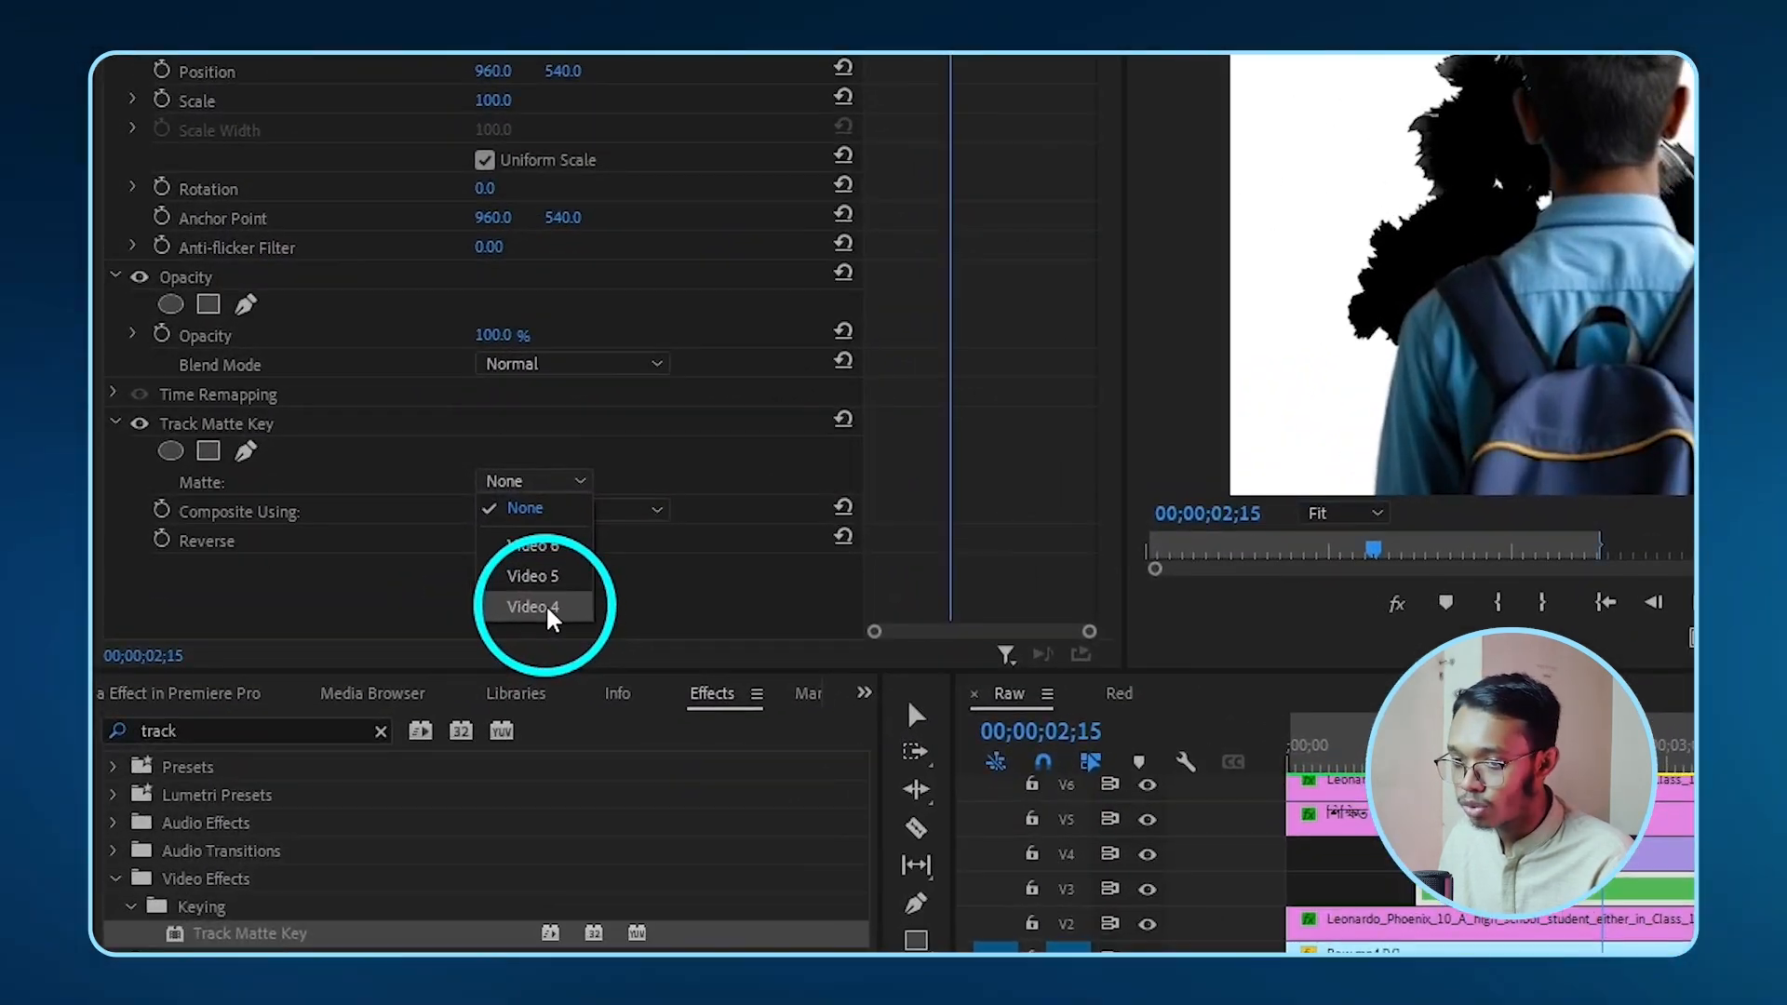
click(357, 538)
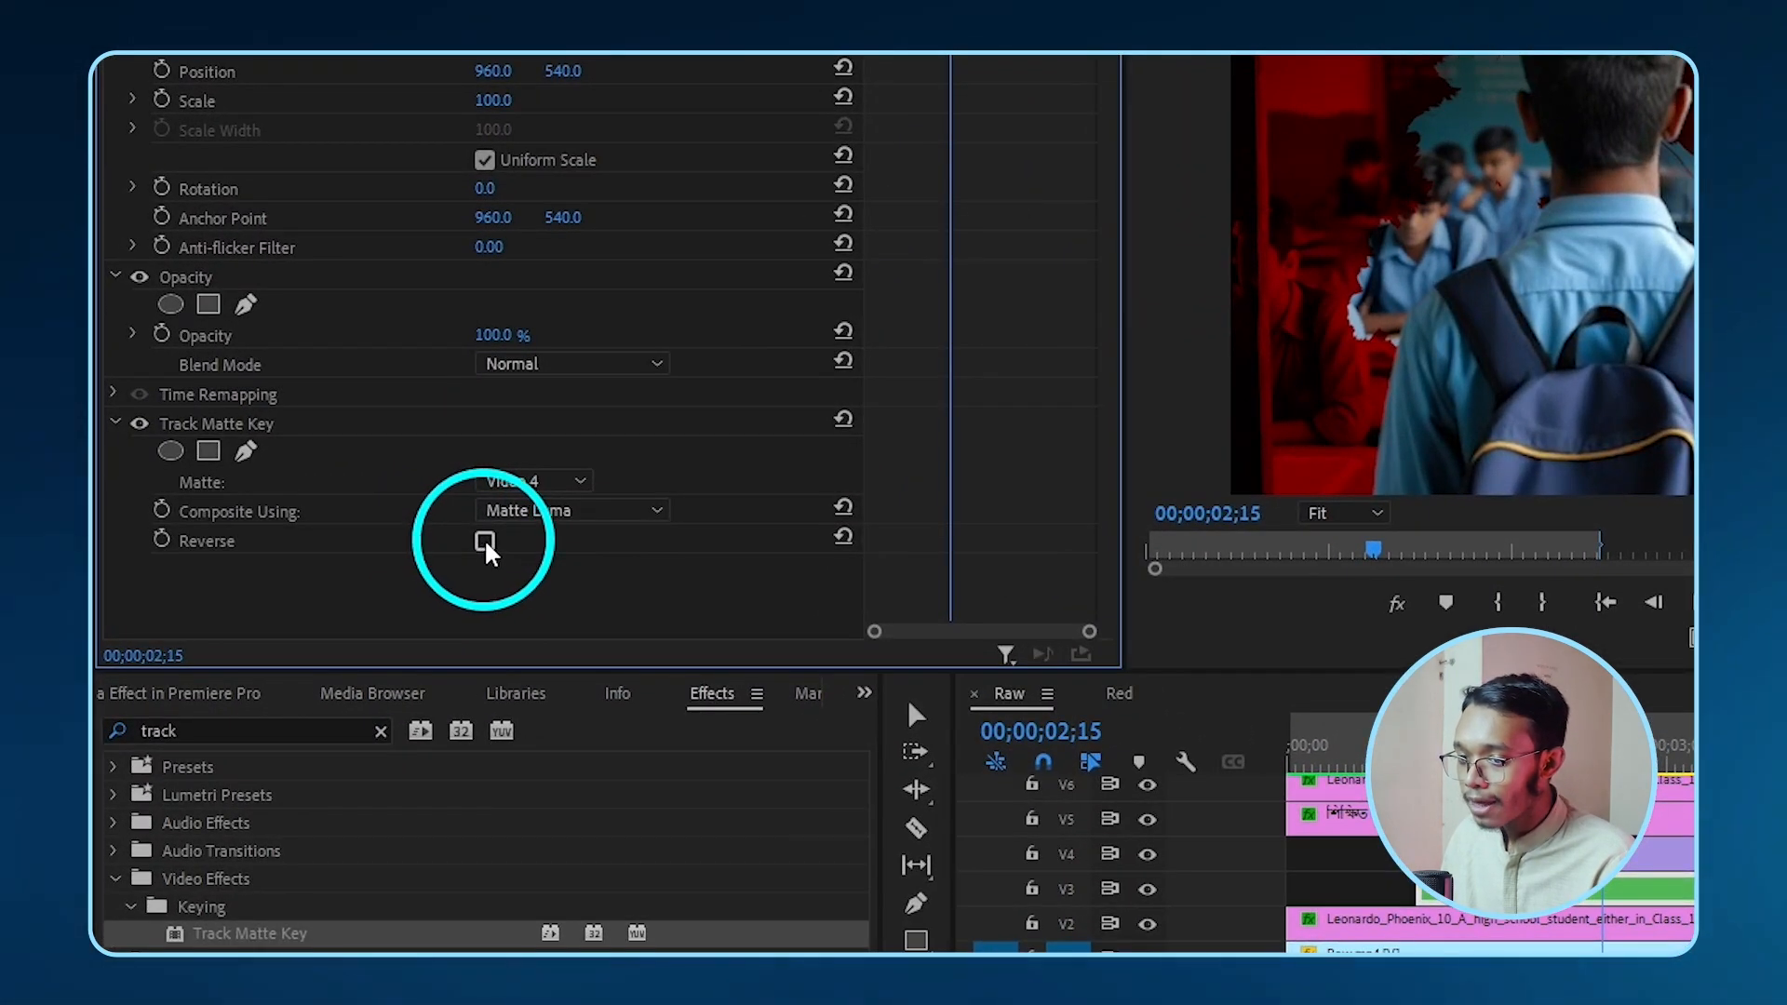
click(474, 540)
- At 03;20, scale the V4 ink-splash clip up slightly above 100
click(1091, 615)
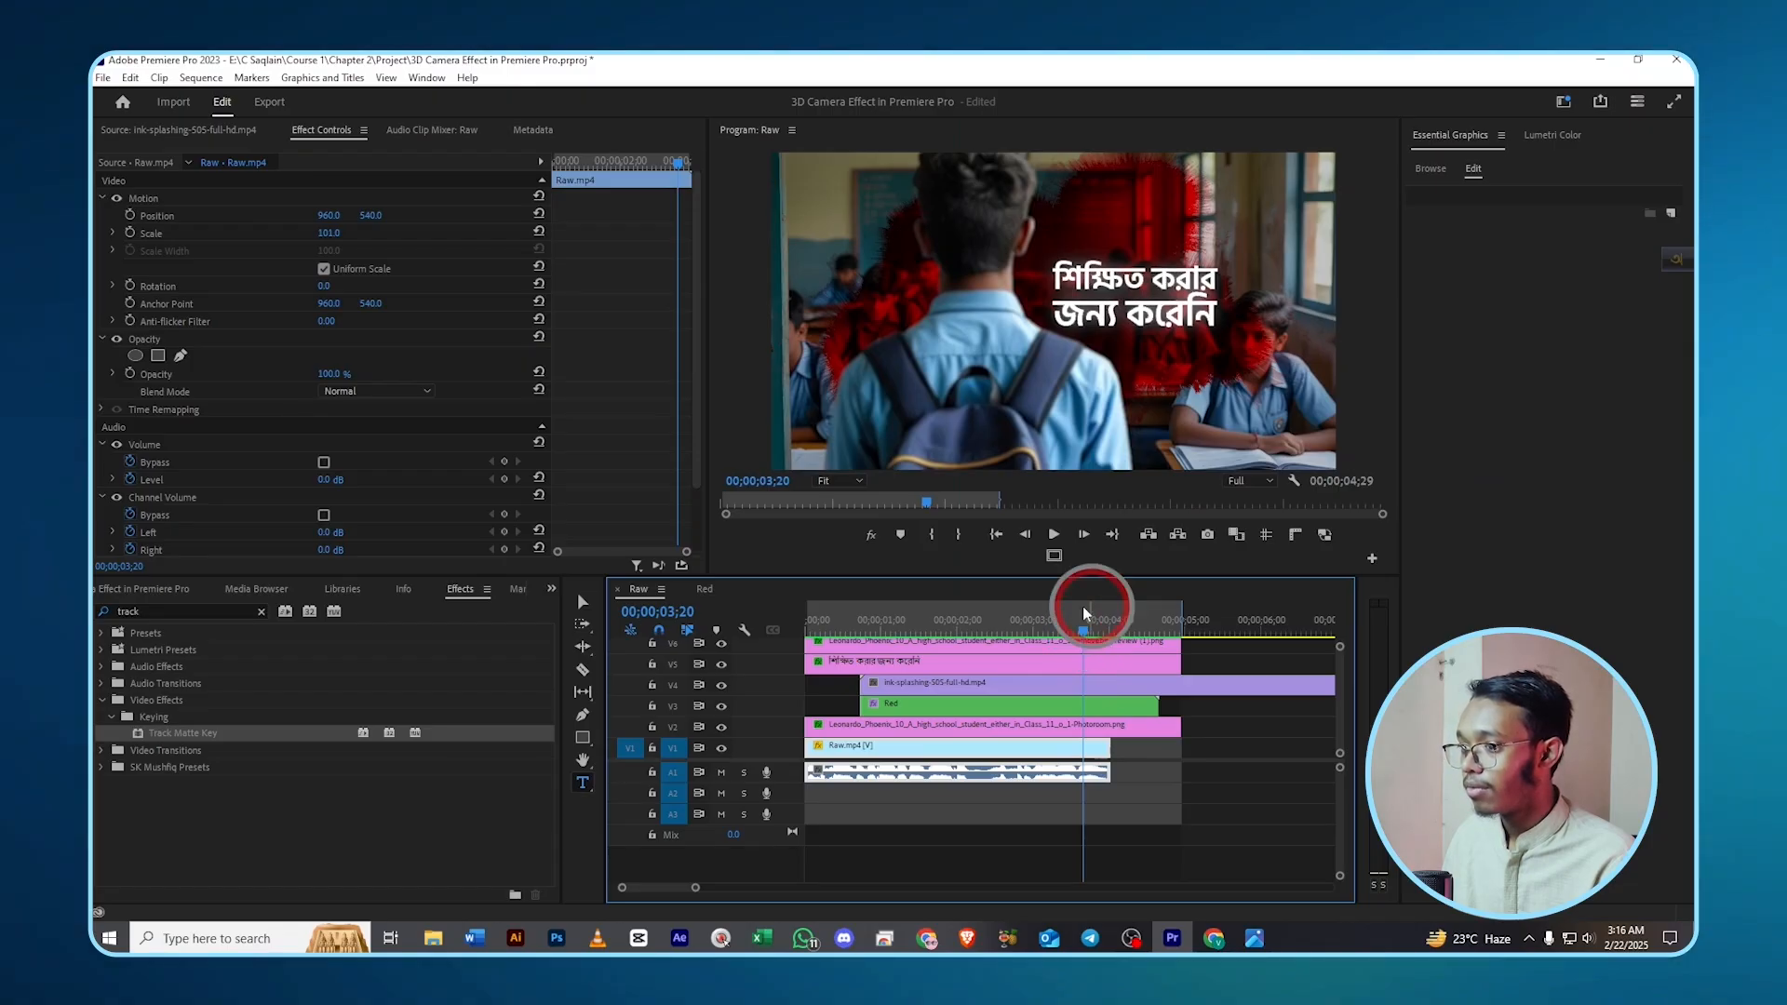
click(1005, 686)
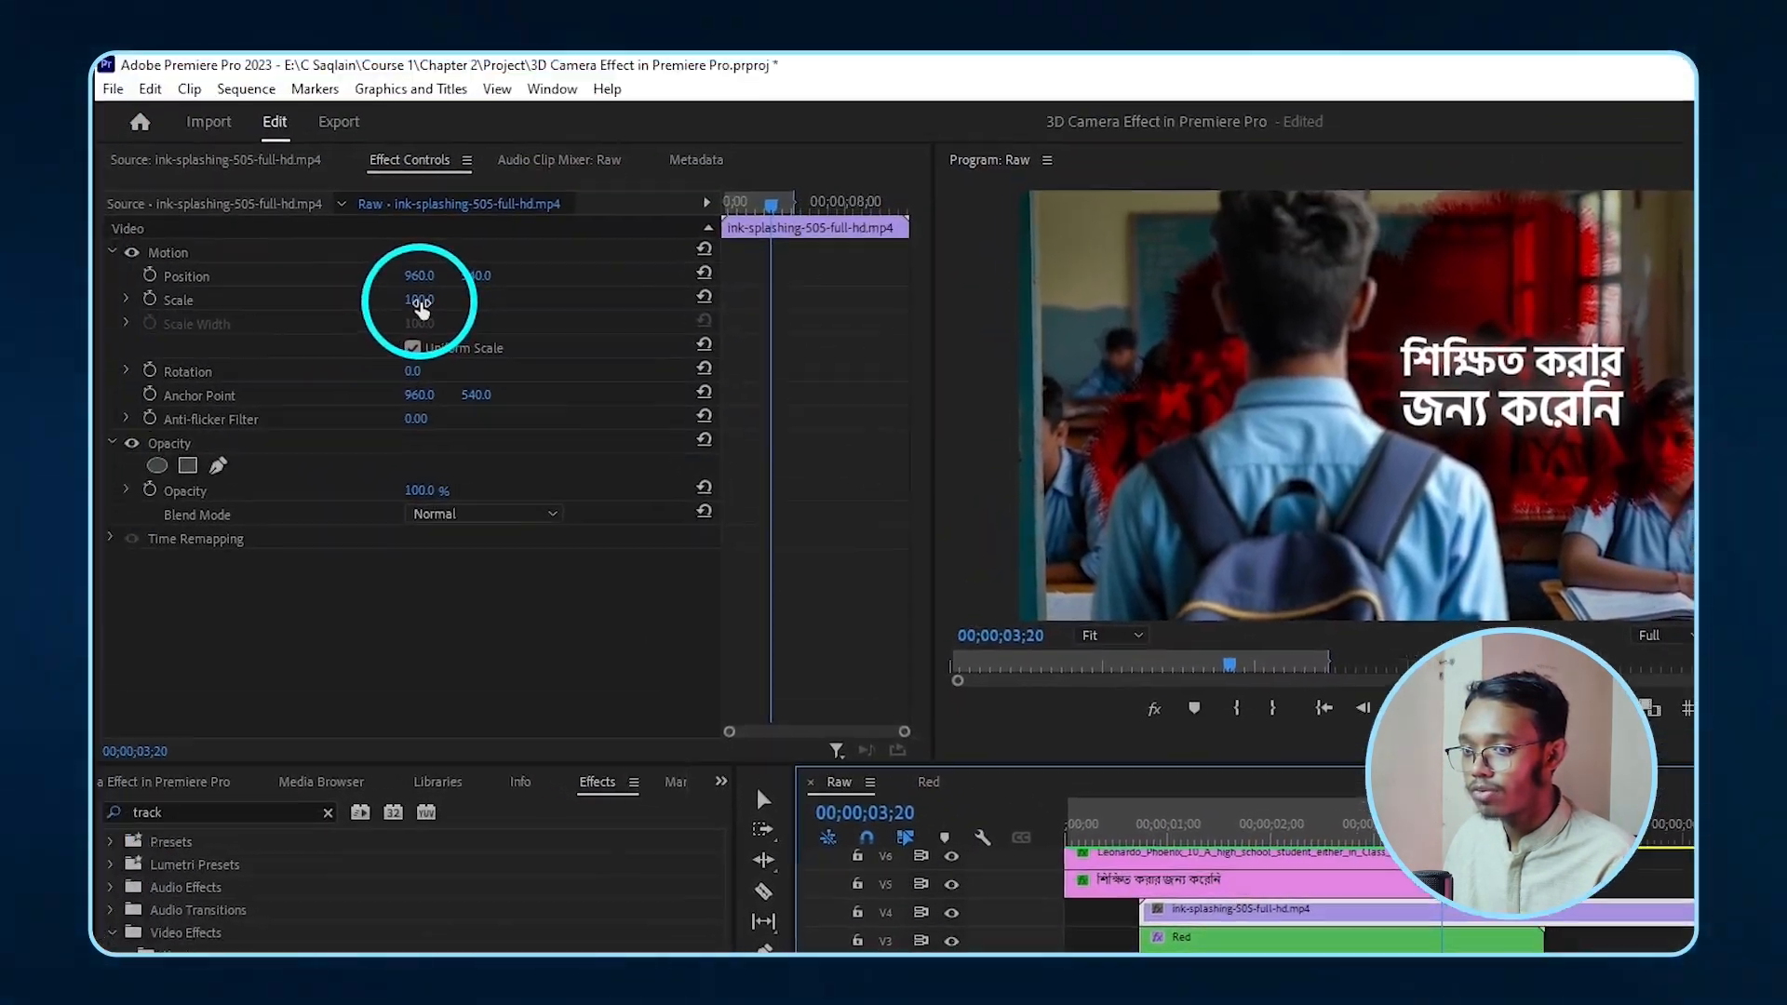
drag(464, 296, 467, 296)
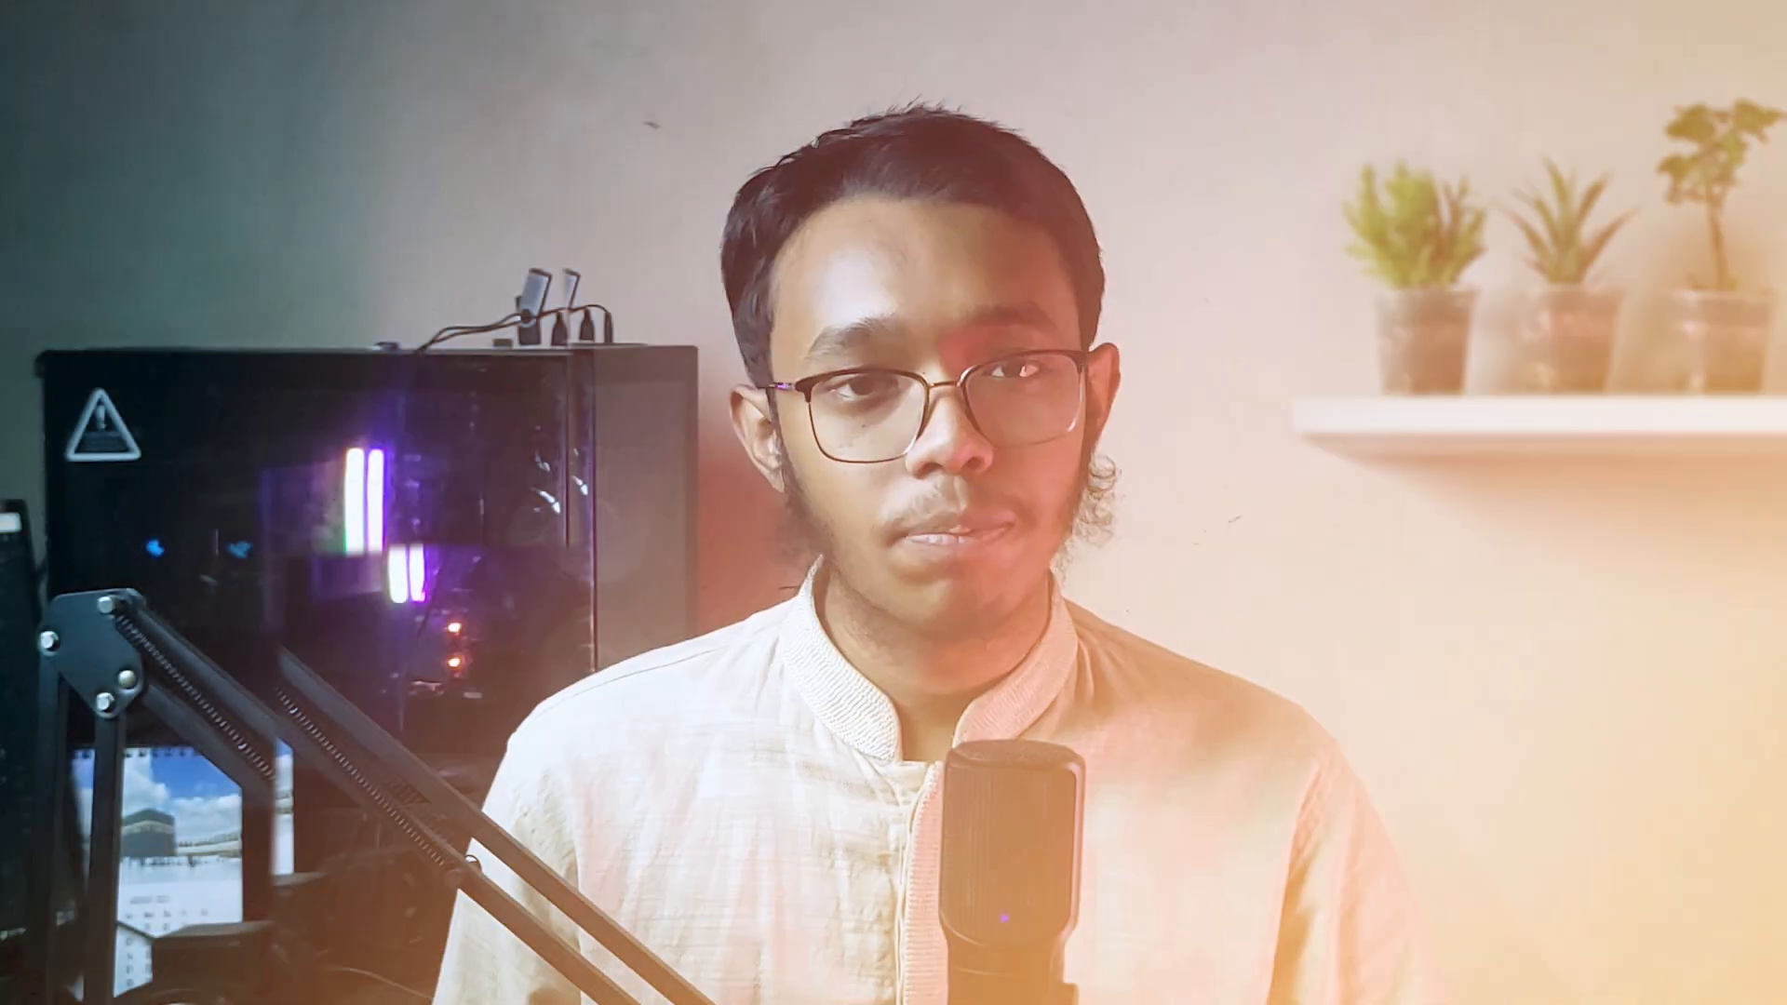